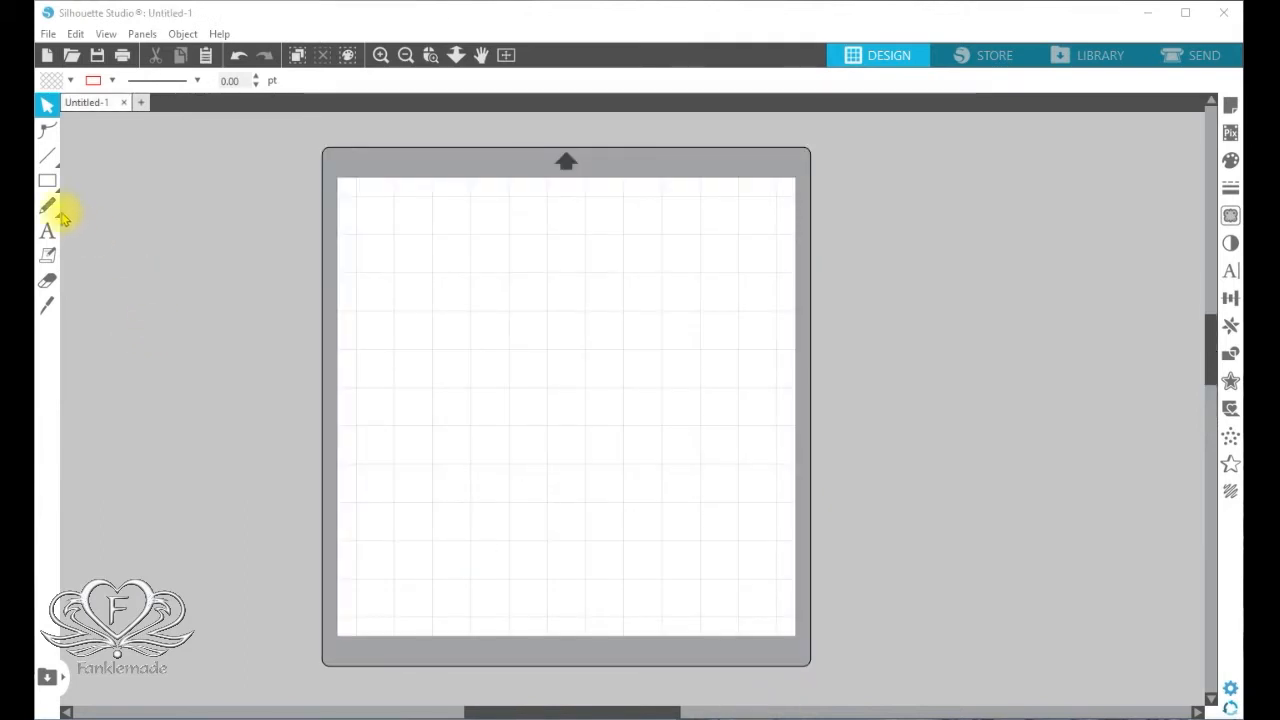
Step: Draw a square about 5.18 in wide near the centre of the page
{"action": "mouse_move", "coordinate": [52, 181]}
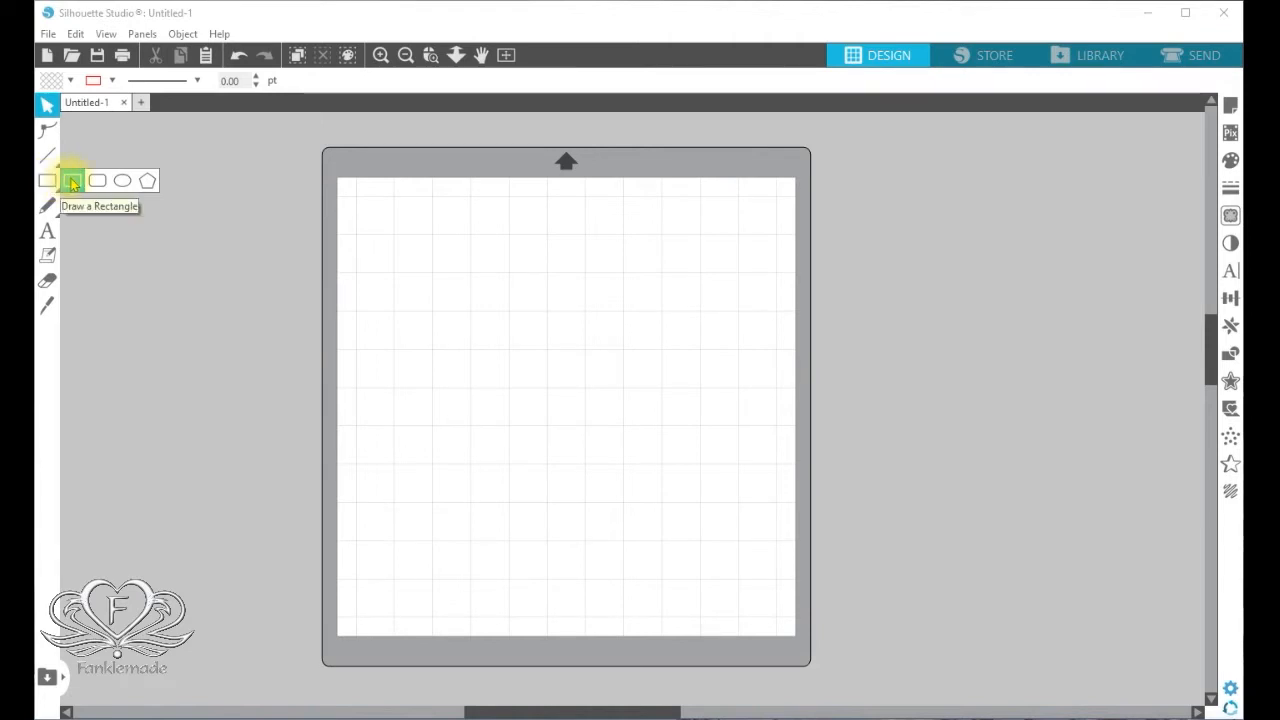
{"action": "left_click", "coordinate": [72, 182]}
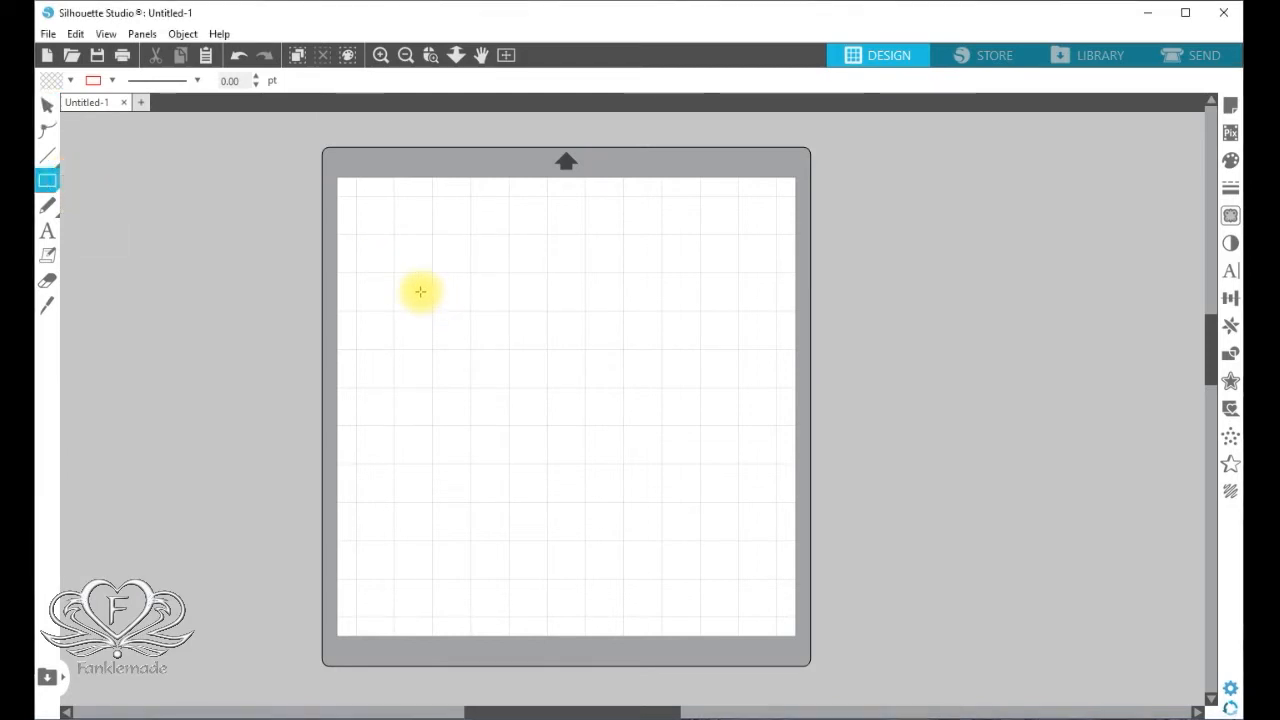
{"action": "left_click_drag", "start_coordinate": [420, 286], "coordinate": [610, 500]}
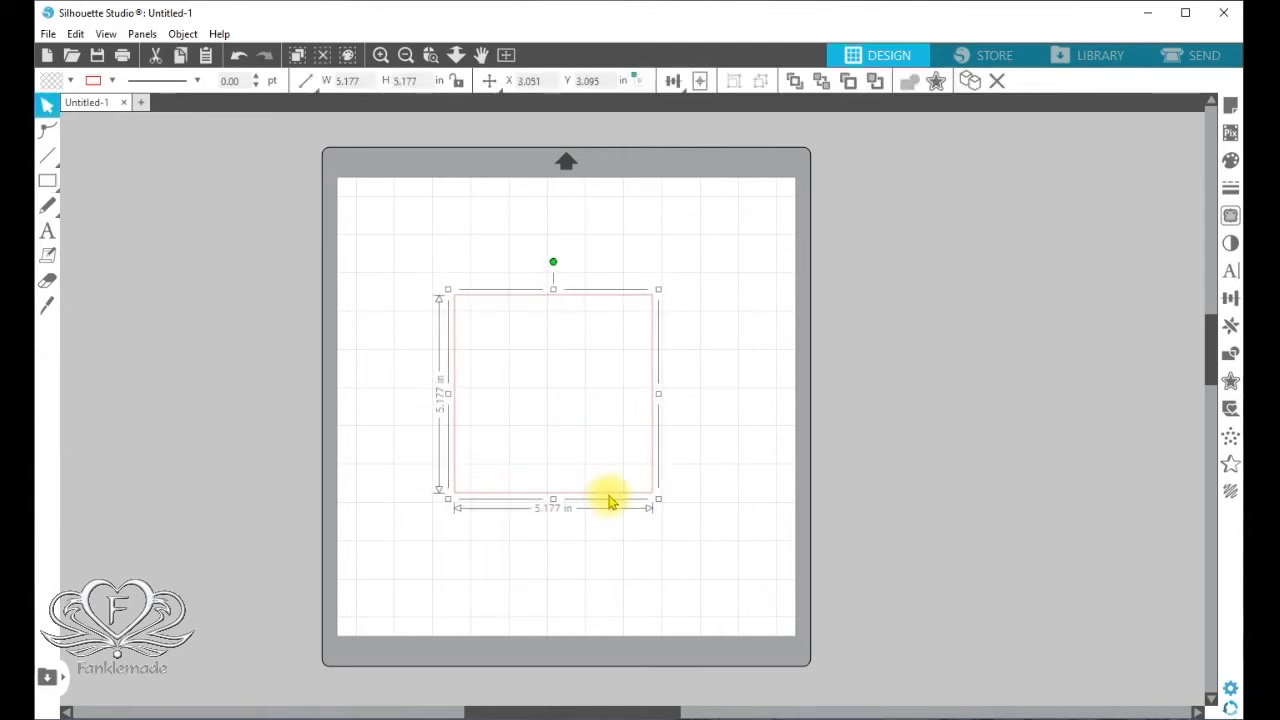
Step: Lock the square's aspect ratio and set its width to 4 in
{"action": "left_click", "coordinate": [349, 81]}
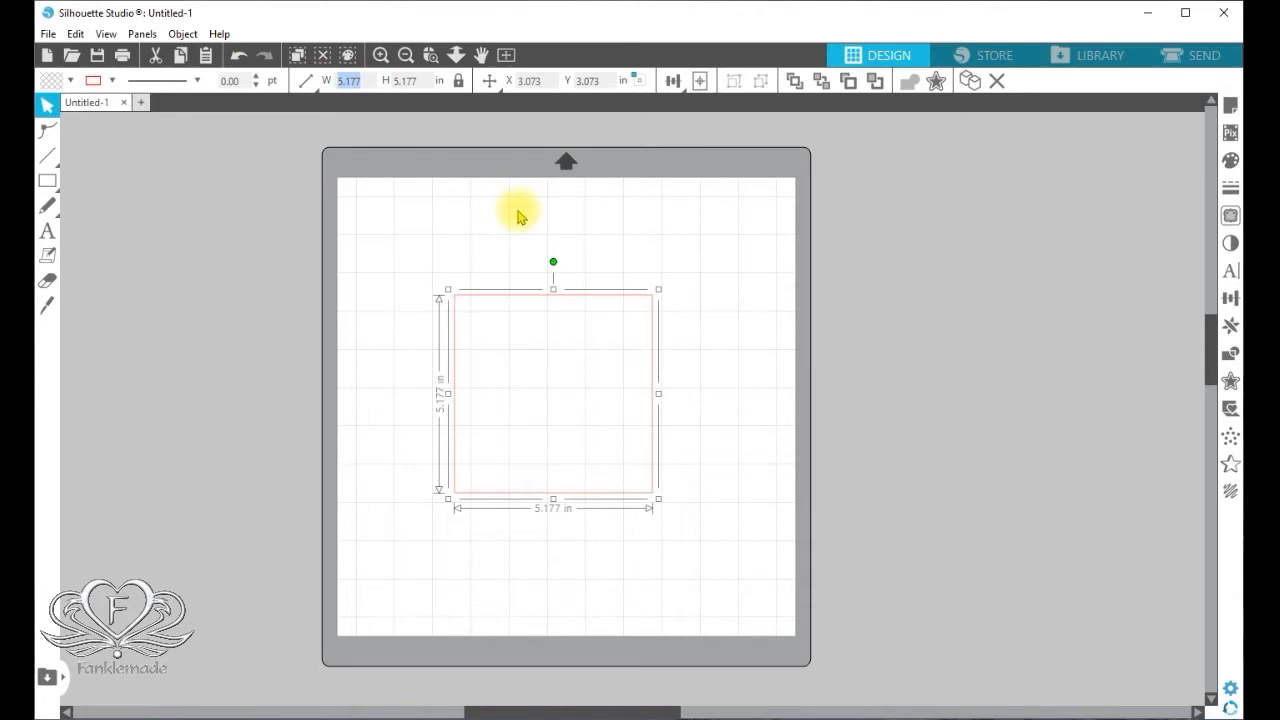
{"action": "type", "text": "4"}
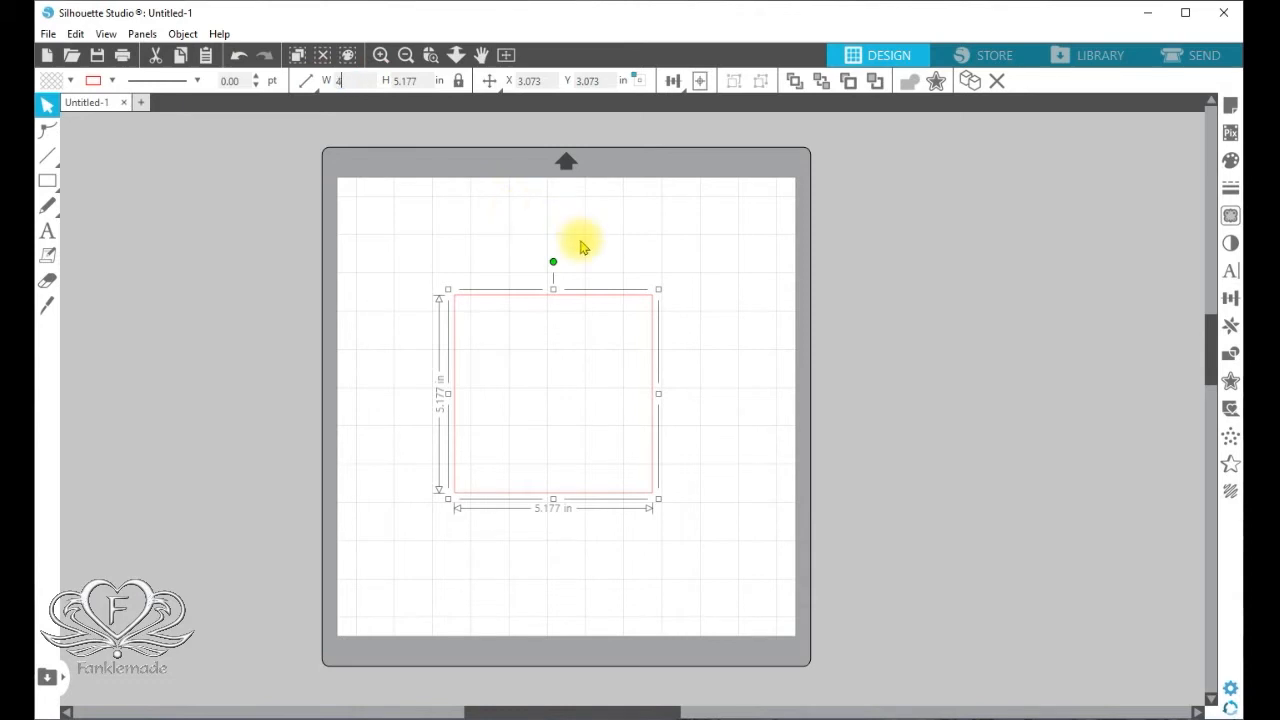
{"action": "key", "text": "Return"}
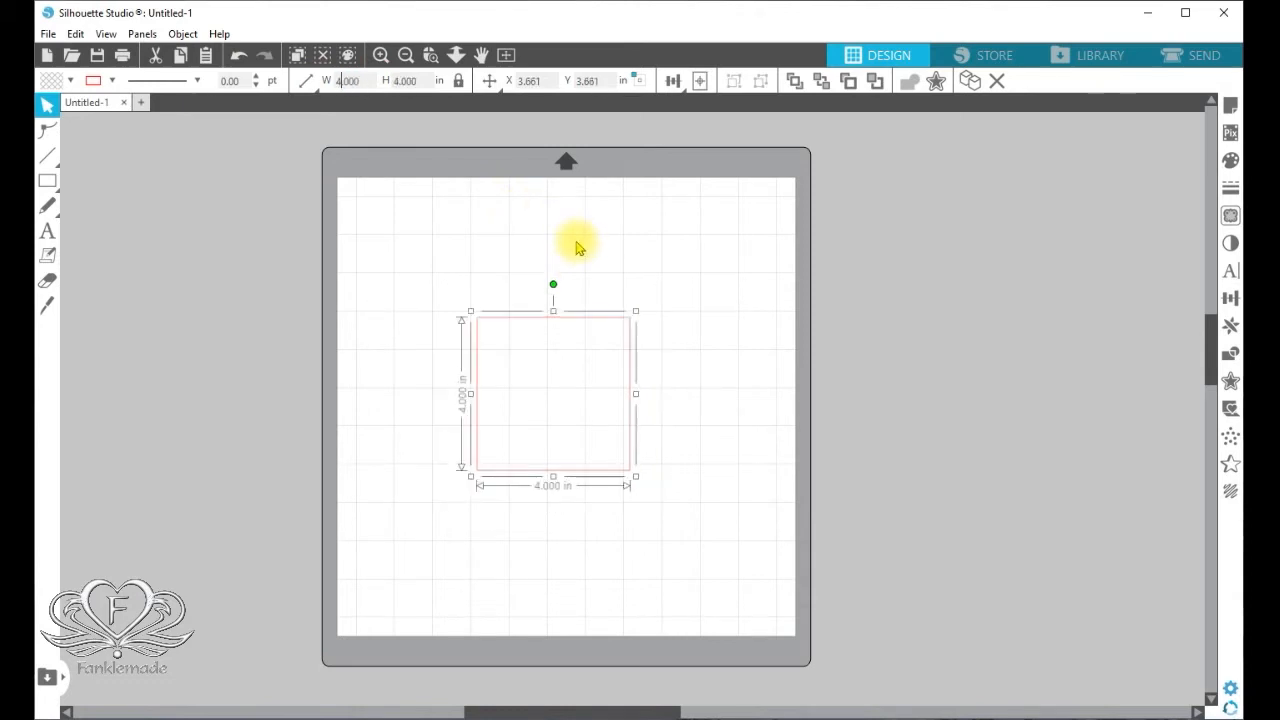
{"action": "left_click", "coordinate": [654, 486]}
{"action": "left_click", "coordinate": [626, 471]}
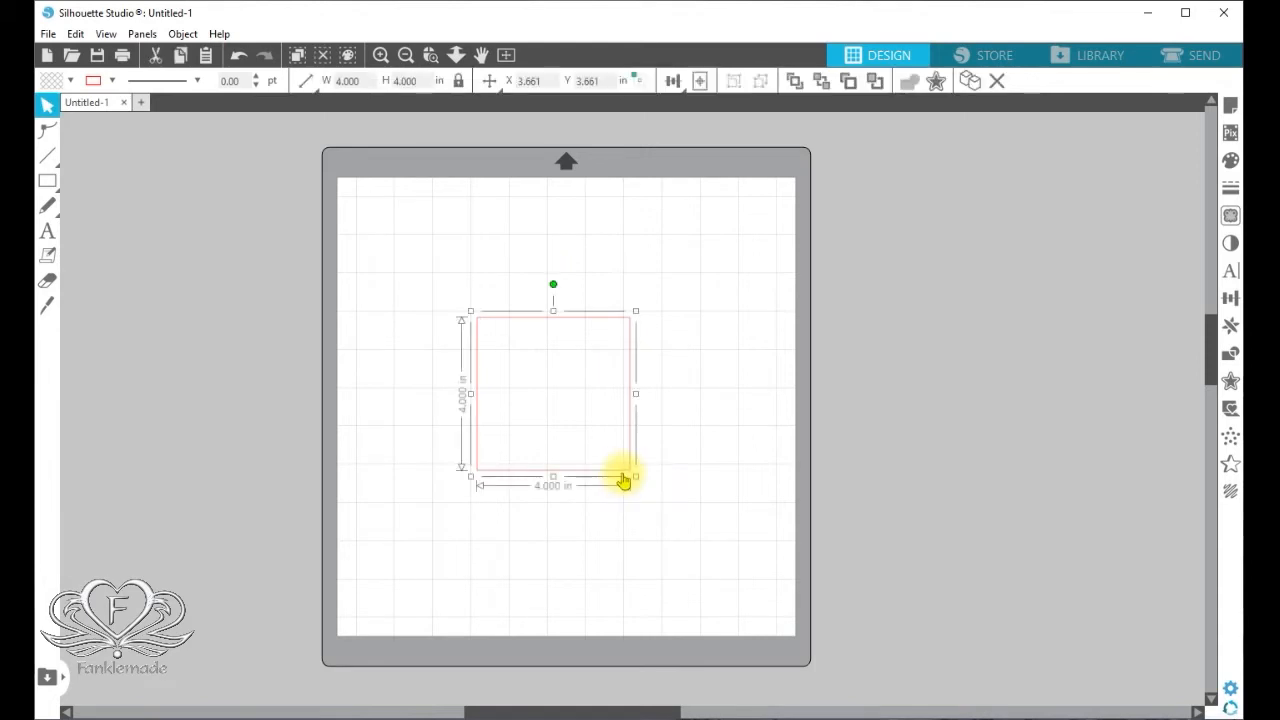
Step: Fill the square with solid lime green and deselect it
{"action": "left_click", "coordinate": [1230, 162]}
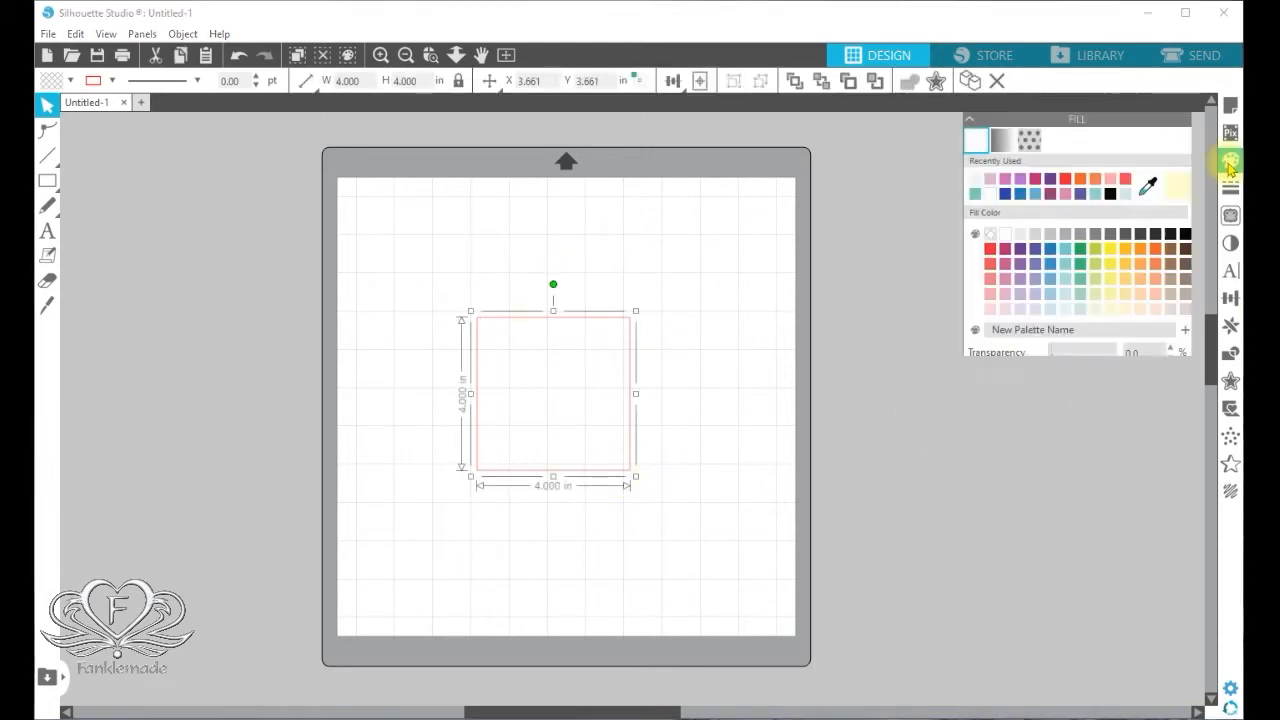
{"action": "left_click", "coordinate": [1094, 252]}
{"action": "left_click", "coordinate": [684, 477]}
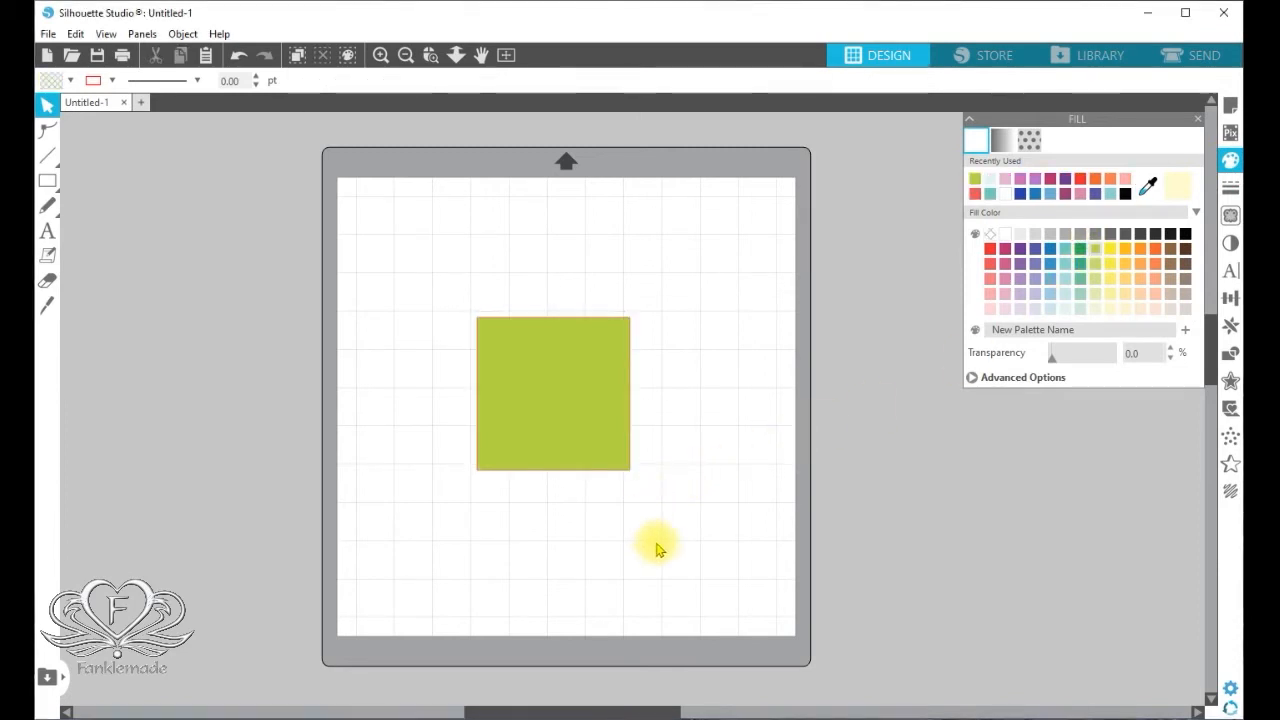
Step: Centre the green square on the page and deselect it
{"action": "left_click", "coordinate": [376, 54]}
{"action": "left_click", "coordinate": [722, 429]}
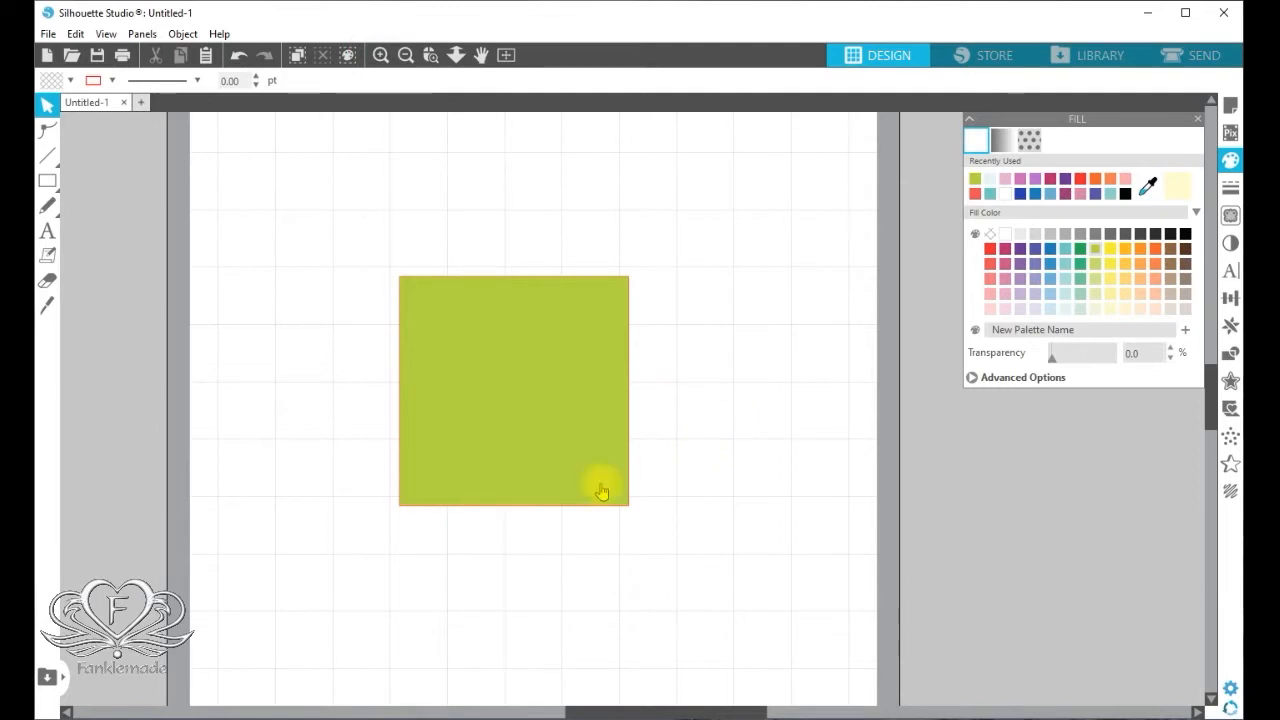
{"action": "left_click", "coordinate": [532, 479]}
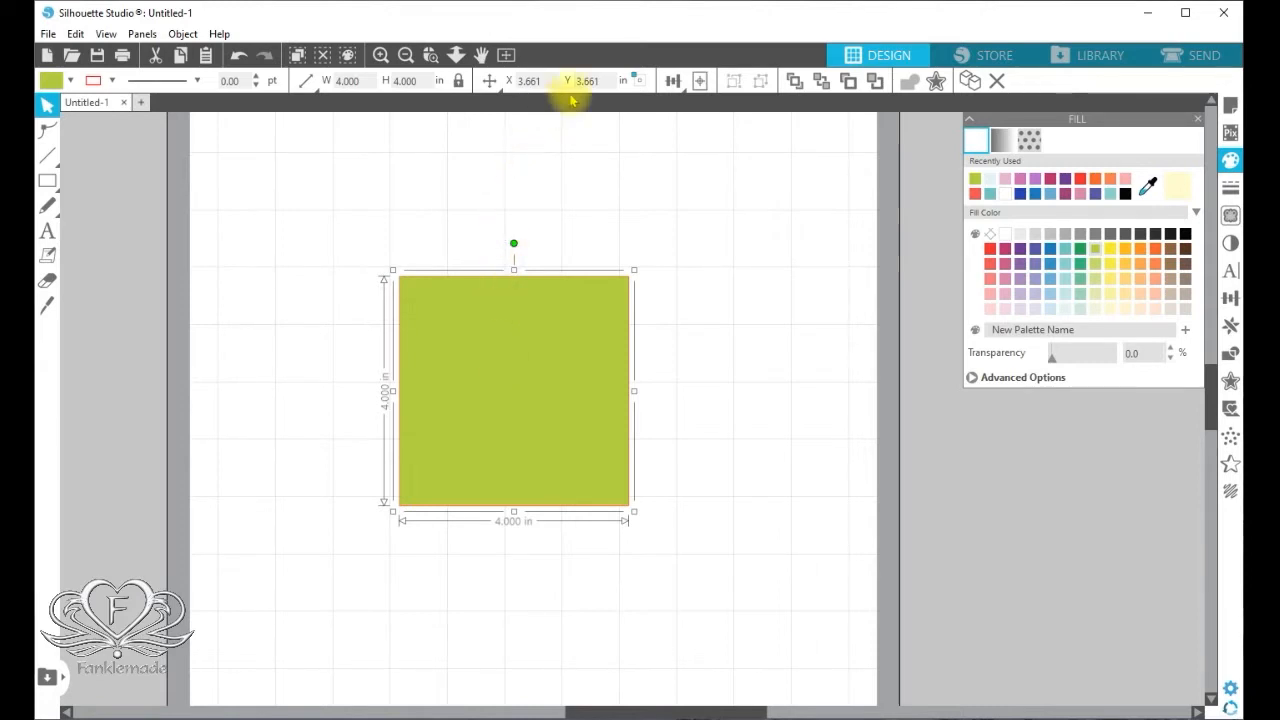
{"action": "left_click", "coordinate": [700, 82]}
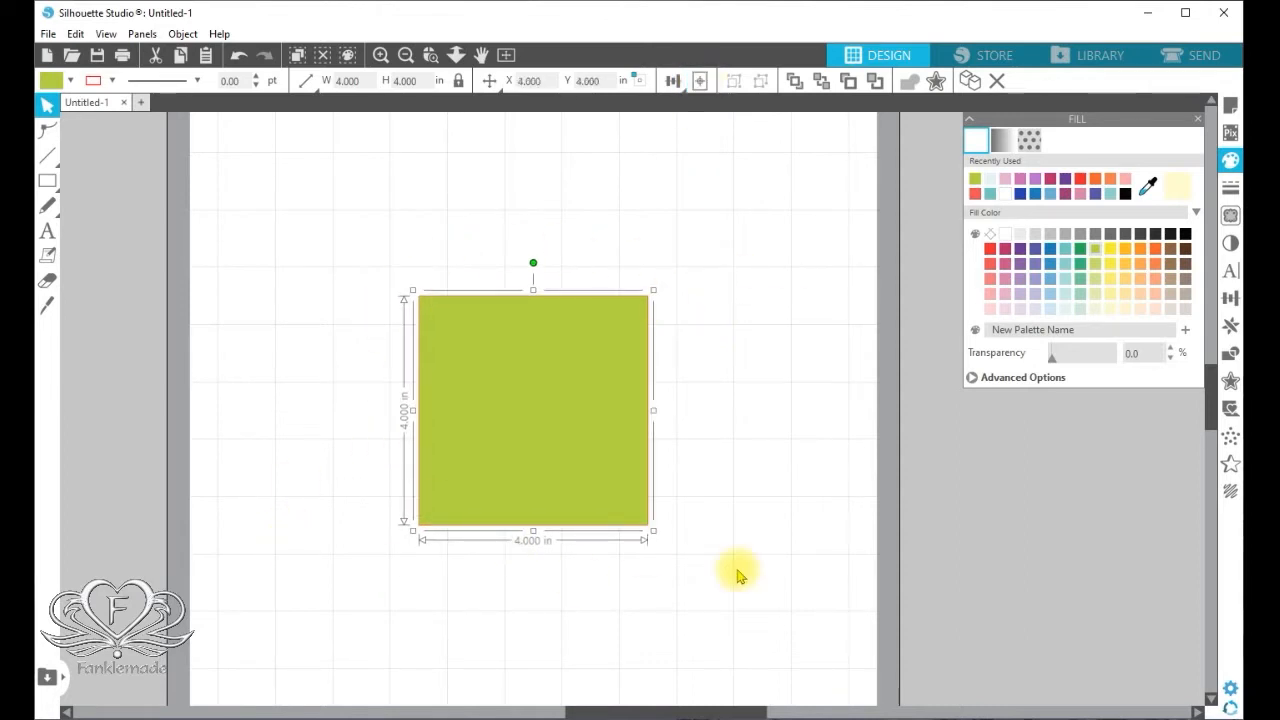
{"action": "left_click", "coordinate": [737, 578]}
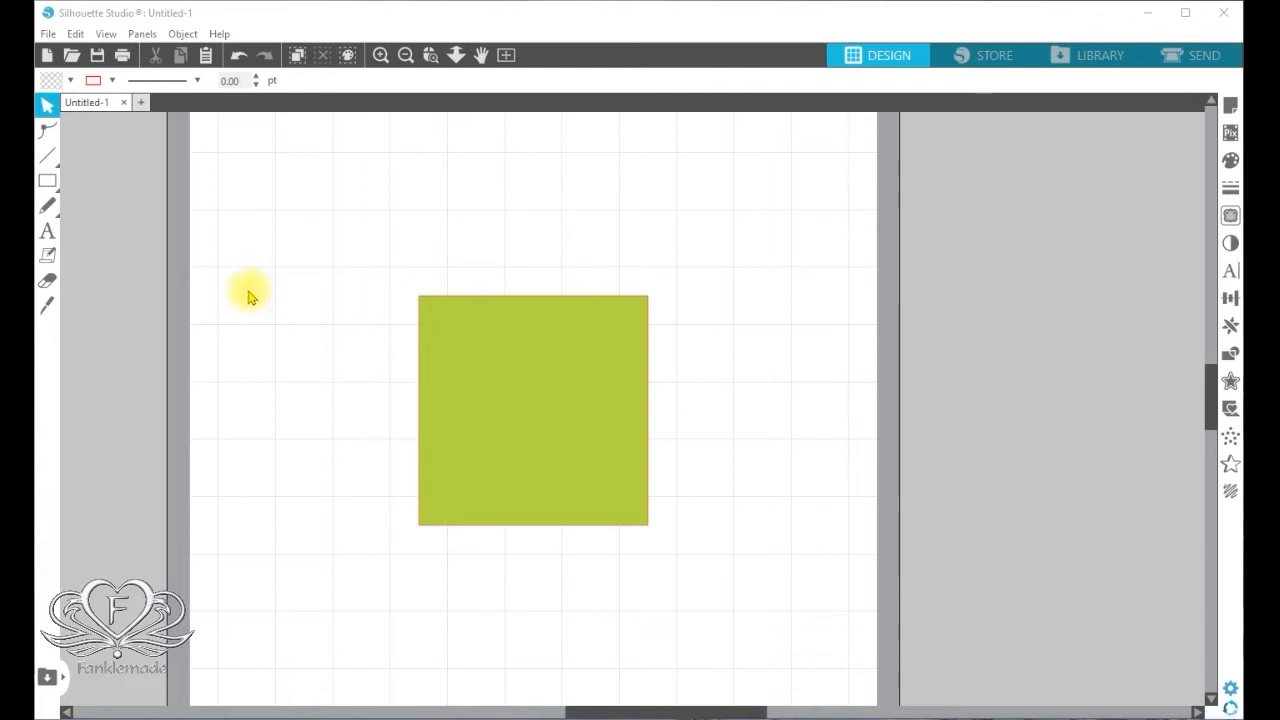
Step: Cut across the green square with the Knife in Solid, Straight mode and move the upper piece up
{"action": "left_click", "coordinate": [46, 308]}
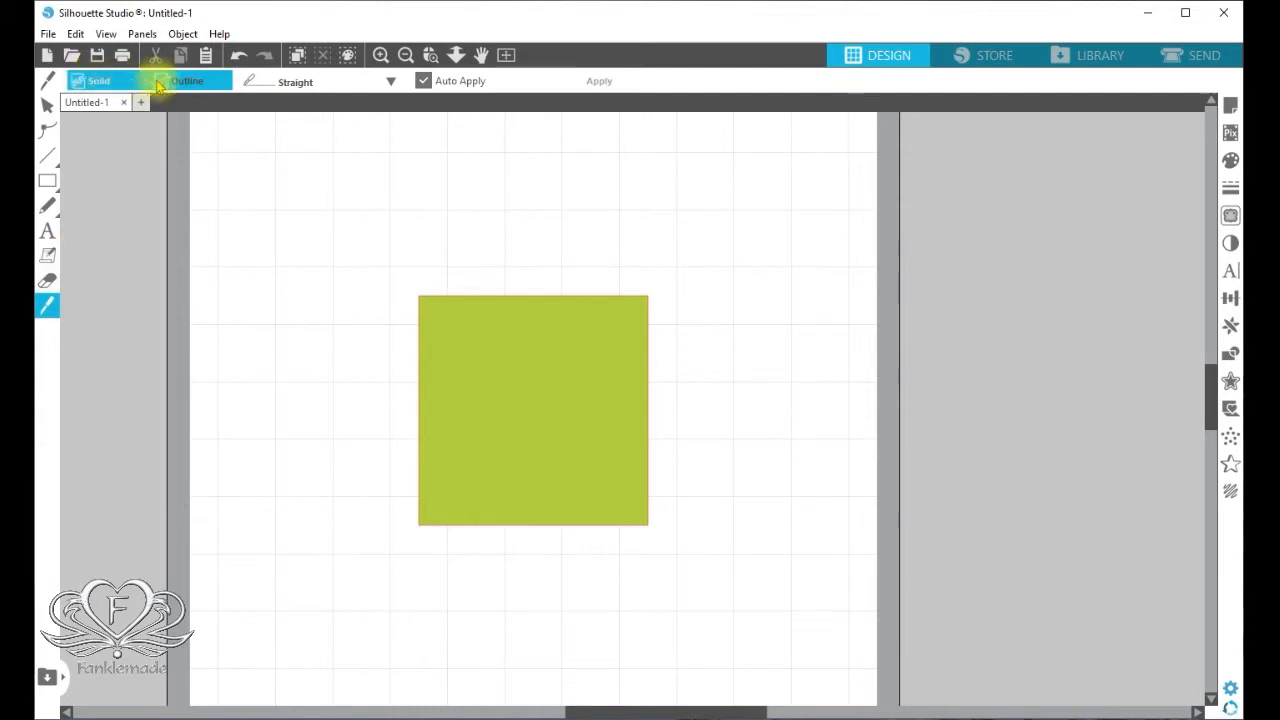
{"action": "left_click", "coordinate": [99, 84]}
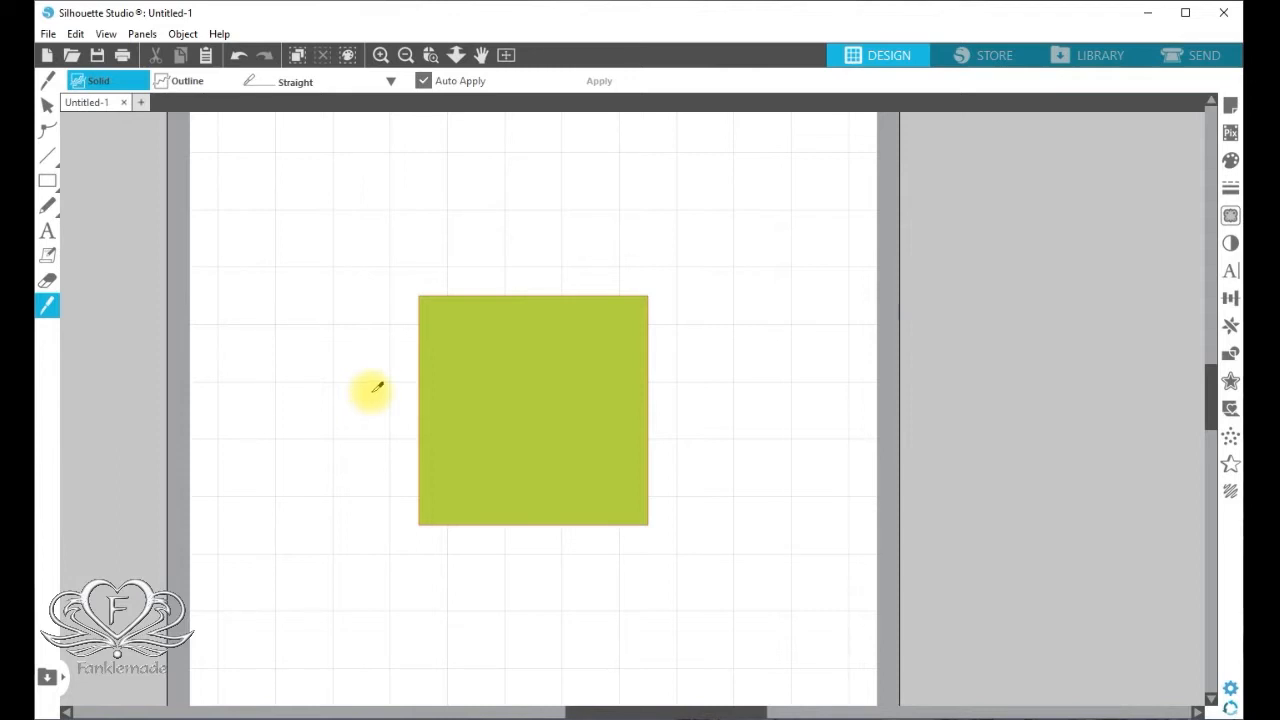
{"action": "left_click_drag", "start_coordinate": [372, 390], "coordinate": [779, 377]}
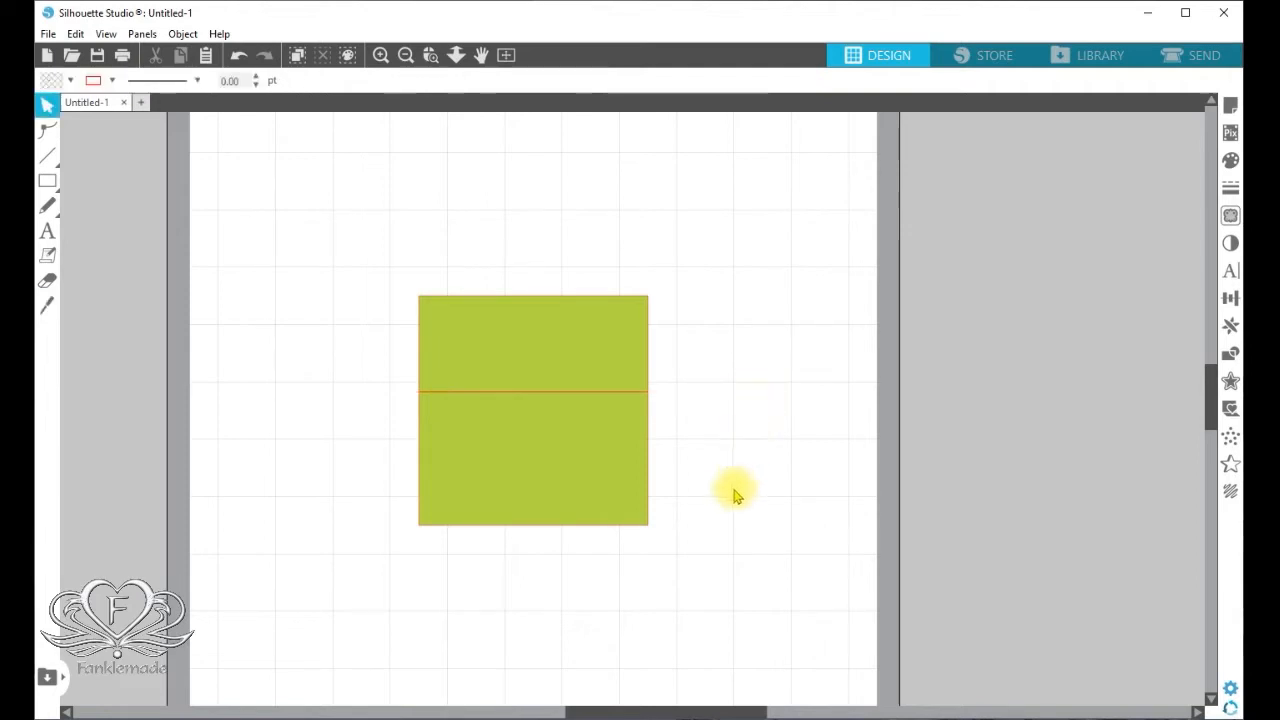
{"action": "left_click", "coordinate": [587, 369]}
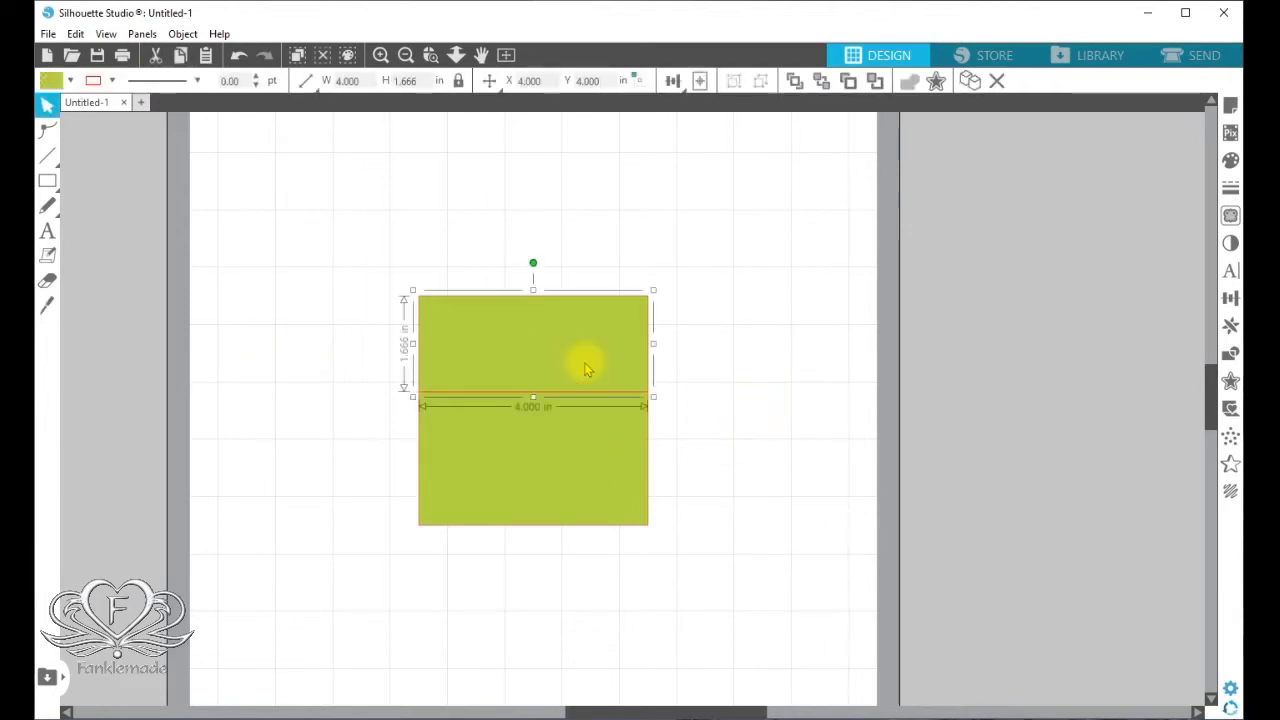
{"action": "left_click_drag", "start_coordinate": [585, 366], "coordinate": [586, 328]}
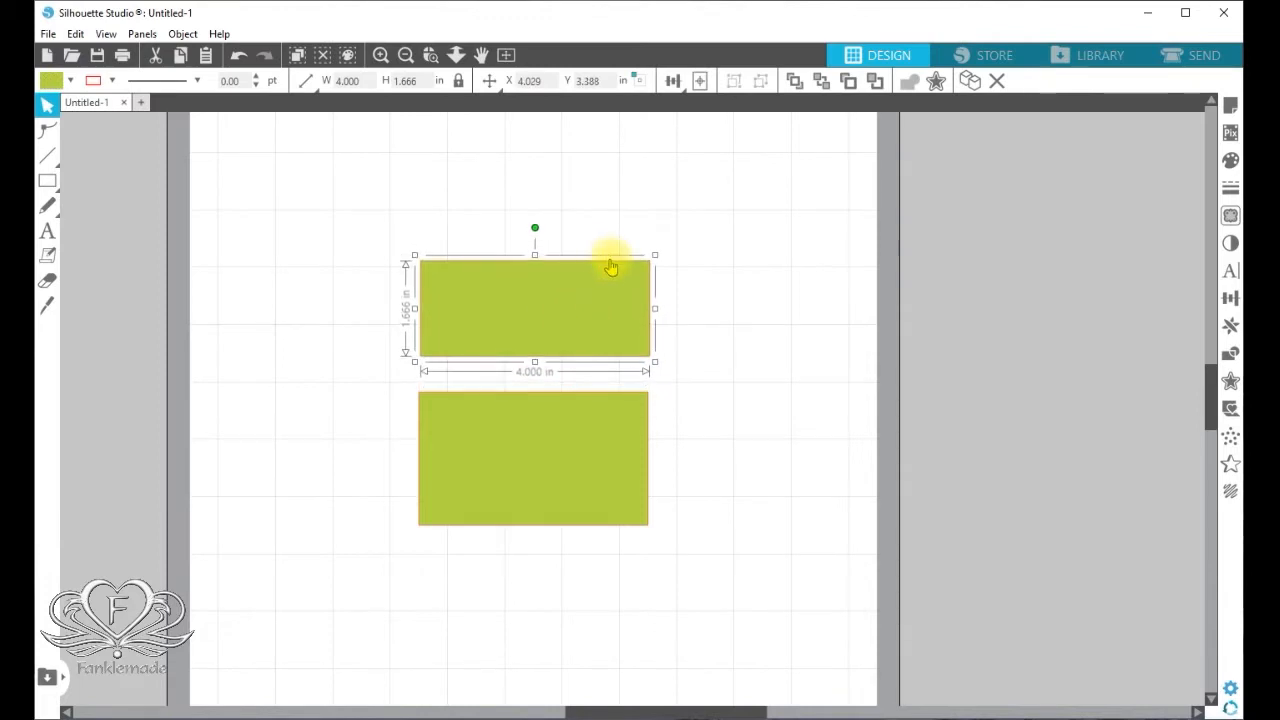
Step: Undo the upper piece's move and the solid knife cut
{"action": "left_click", "coordinate": [240, 55]}
{"action": "left_click", "coordinate": [240, 55]}
Step: Remove the fill from the square by setting its fill colour to transparent
{"action": "left_click", "coordinate": [620, 411]}
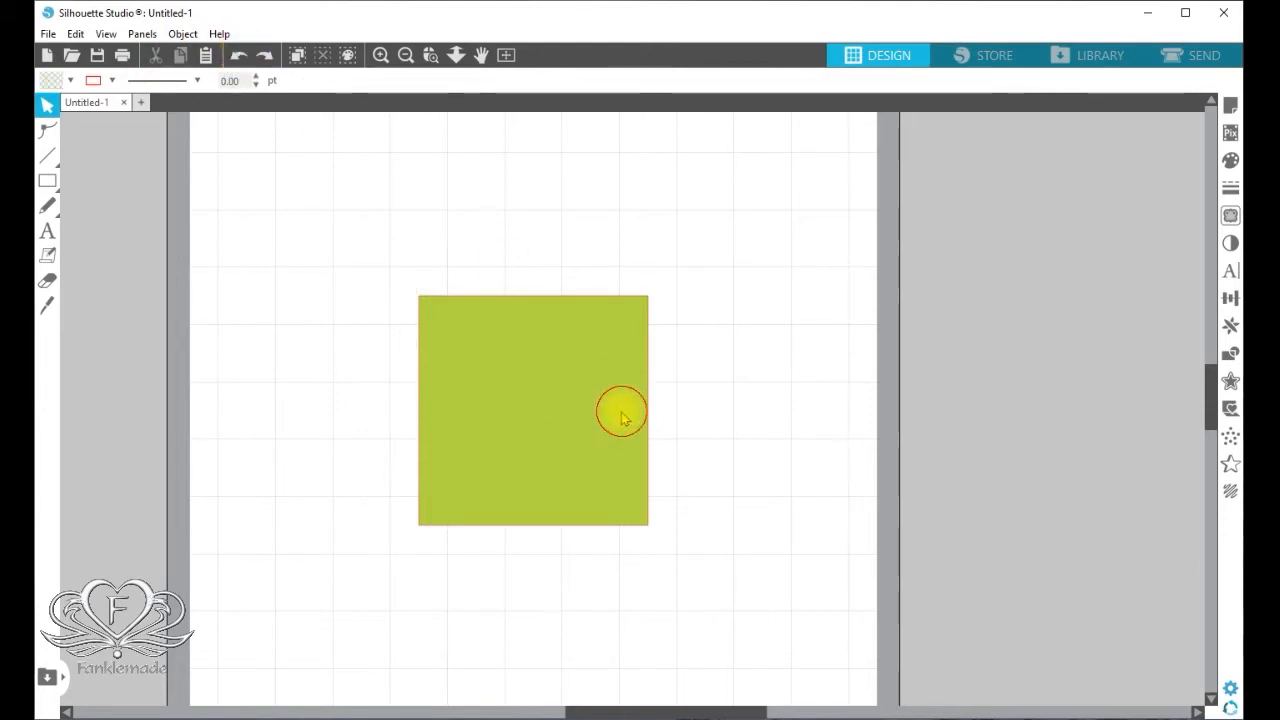
{"action": "left_click", "coordinate": [1230, 160]}
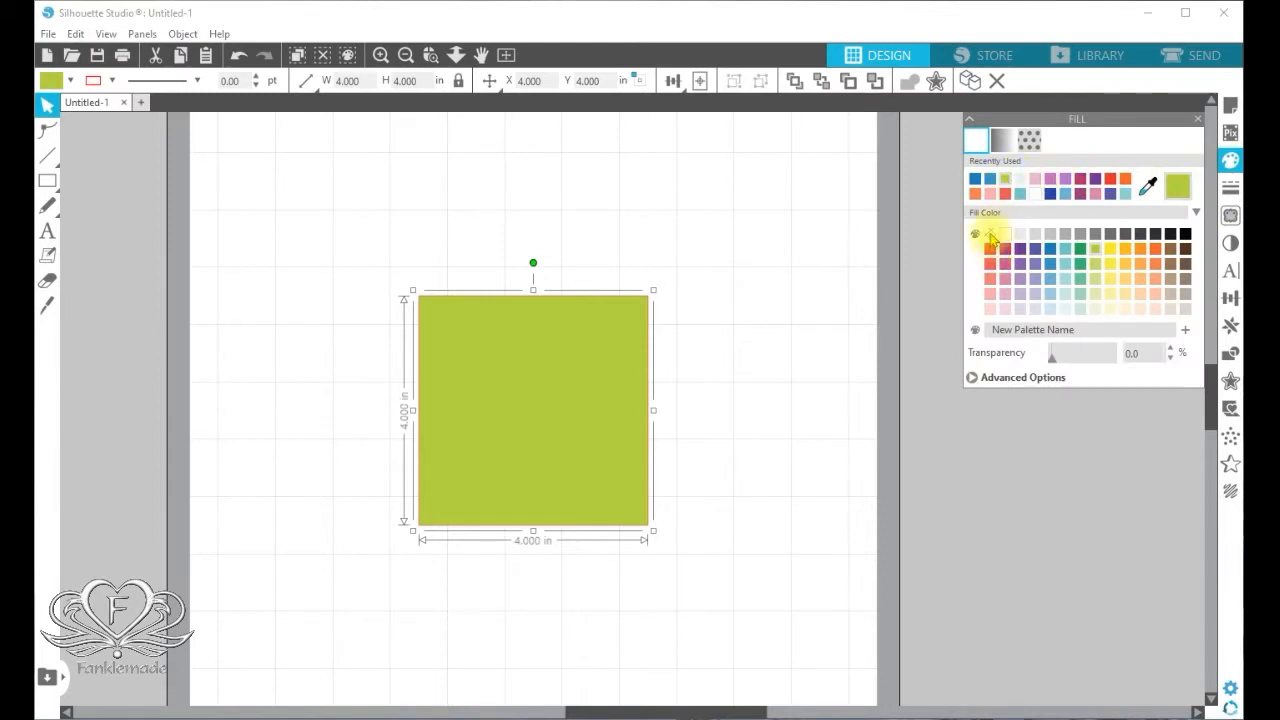
{"action": "left_click", "coordinate": [991, 236]}
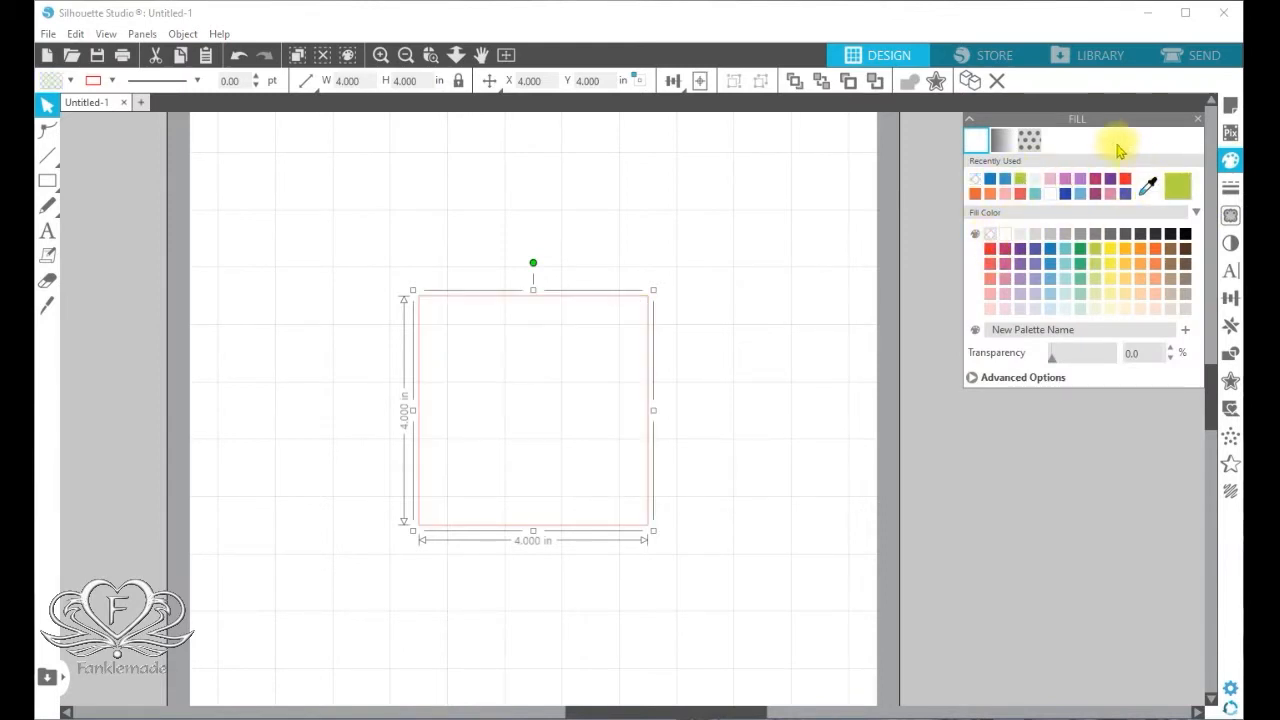
Step: Set the square's line thickness to 2 pt
{"action": "left_click", "coordinate": [1218, 190]}
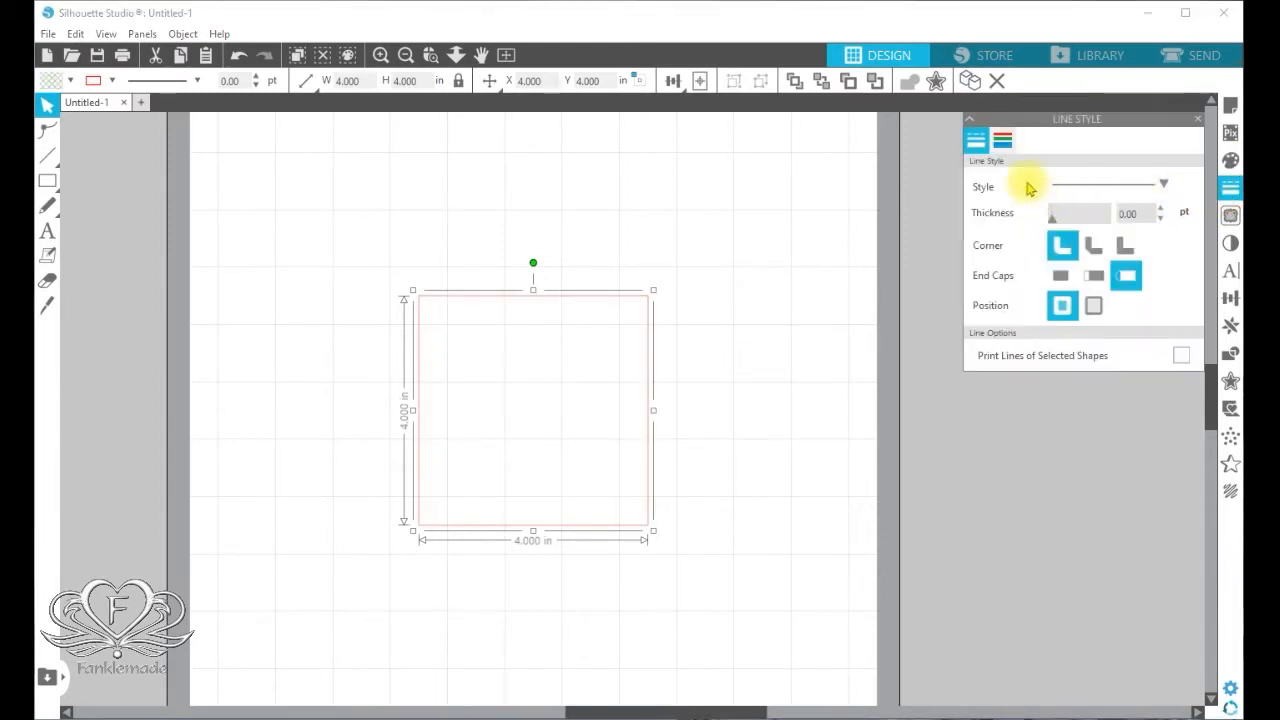
{"action": "left_click", "coordinate": [1140, 211]}
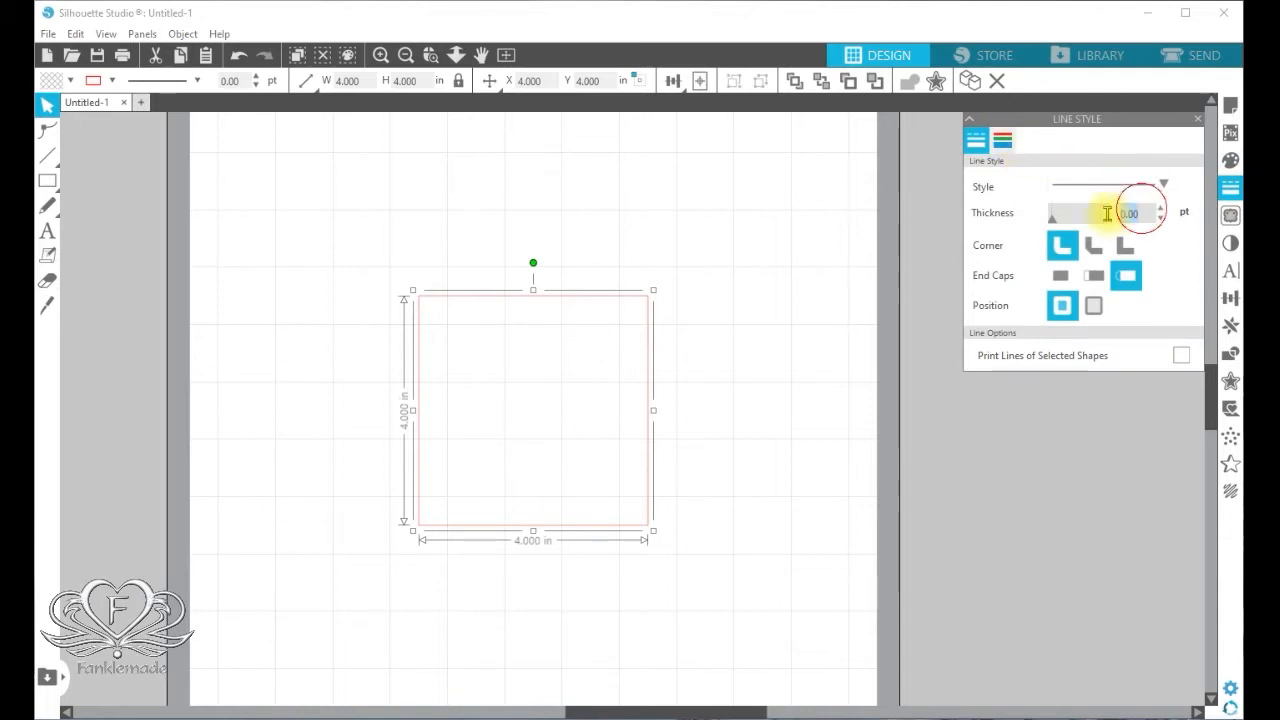
{"action": "type", "text": "2"}
{"action": "key", "text": "Return"}
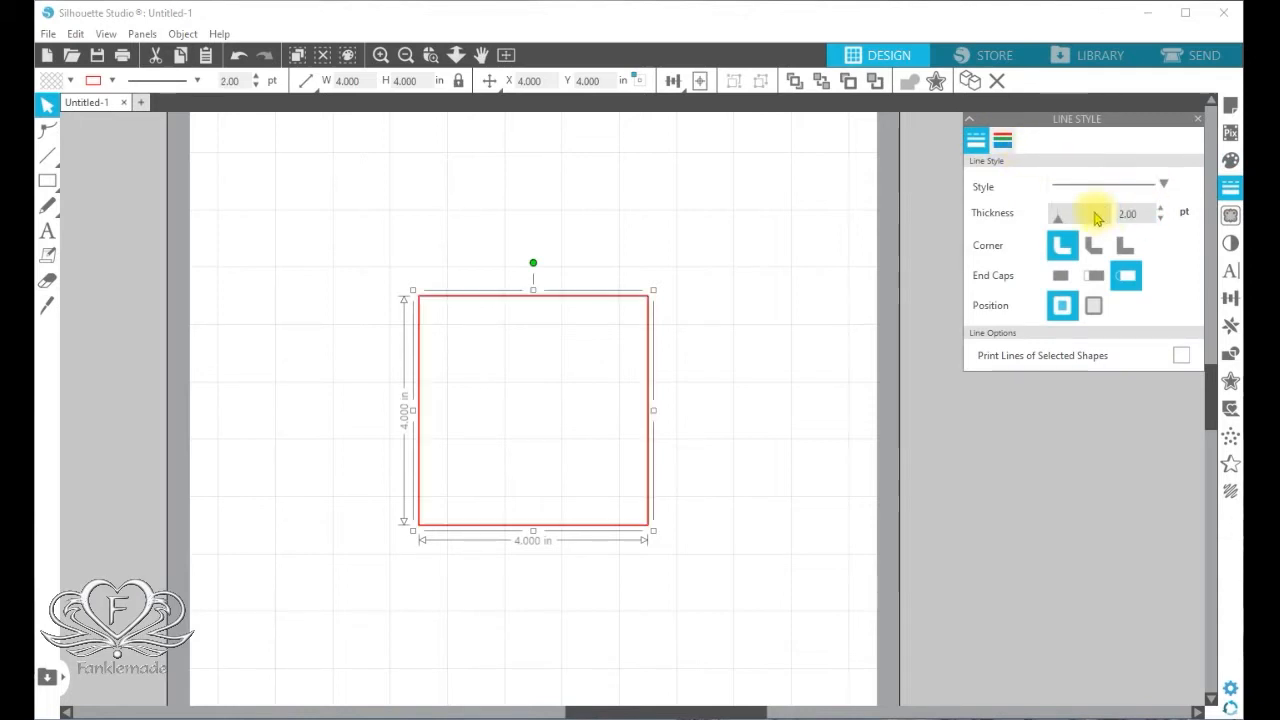
Step: Cut across the unfilled square with the Knife in Outline, Straight mode and move the upper piece slightly up
{"action": "left_click", "coordinate": [379, 61]}
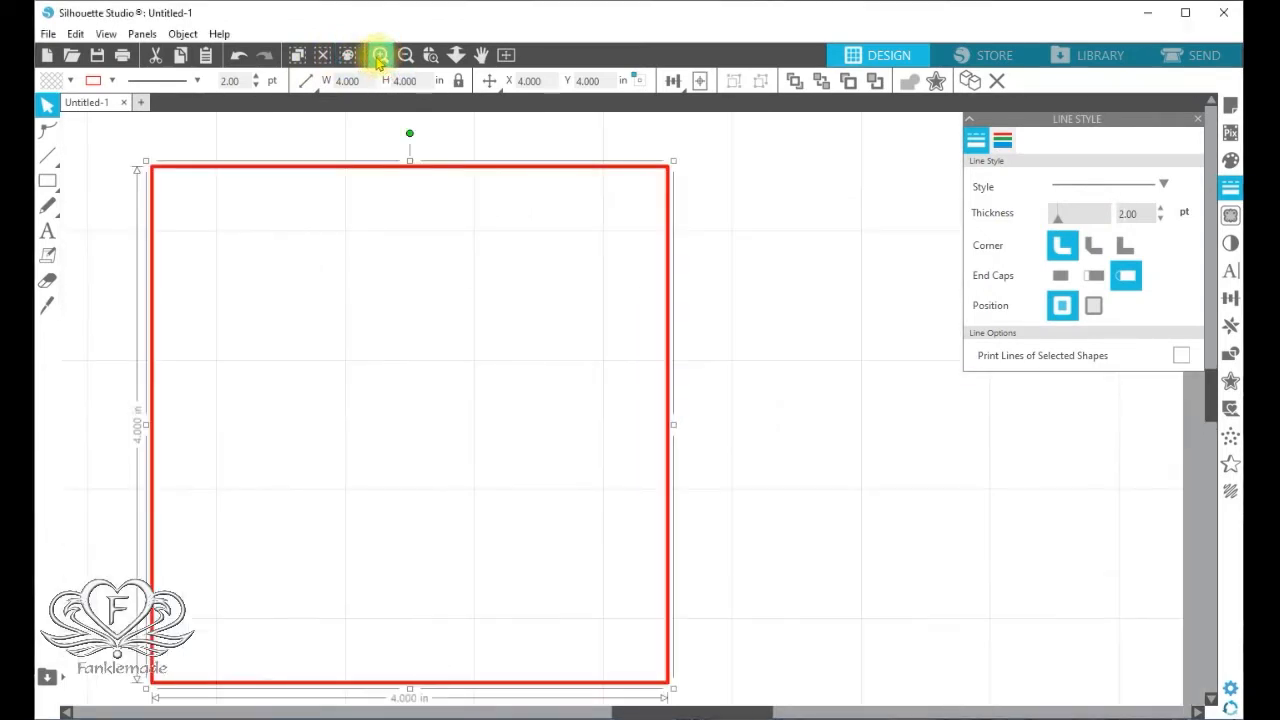
{"action": "left_click", "coordinate": [47, 305]}
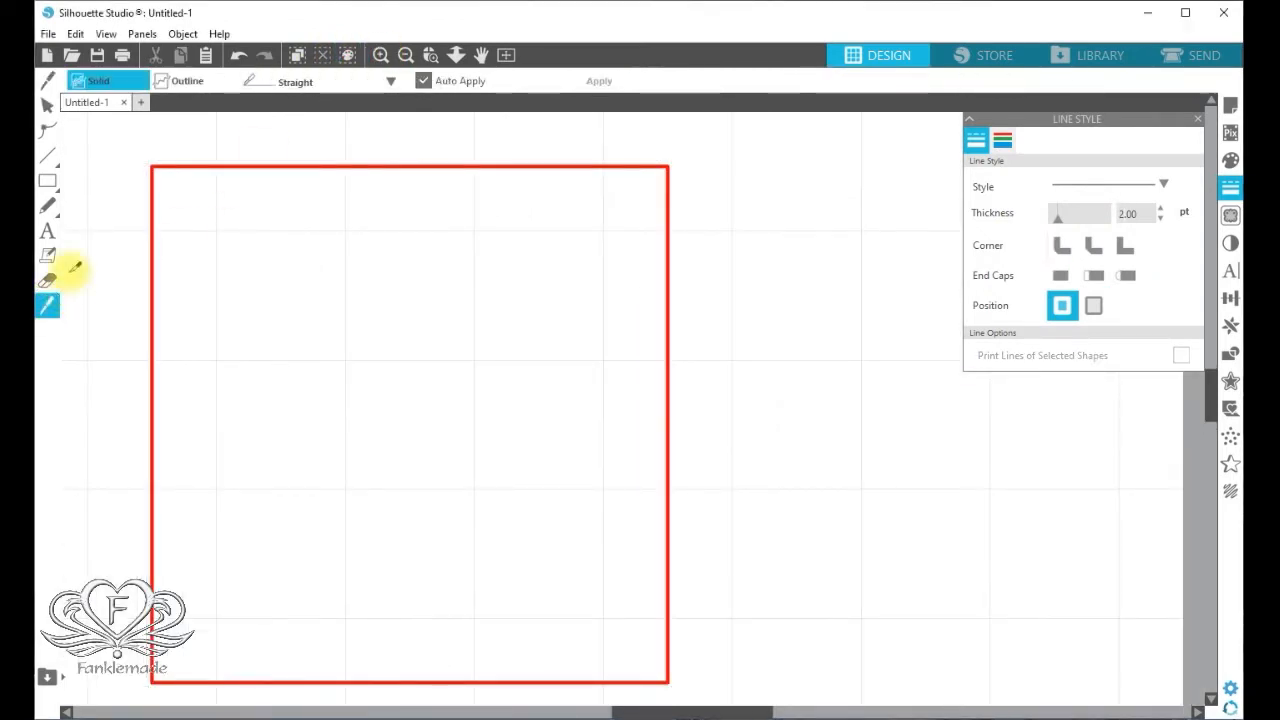
{"action": "left_click", "coordinate": [187, 80]}
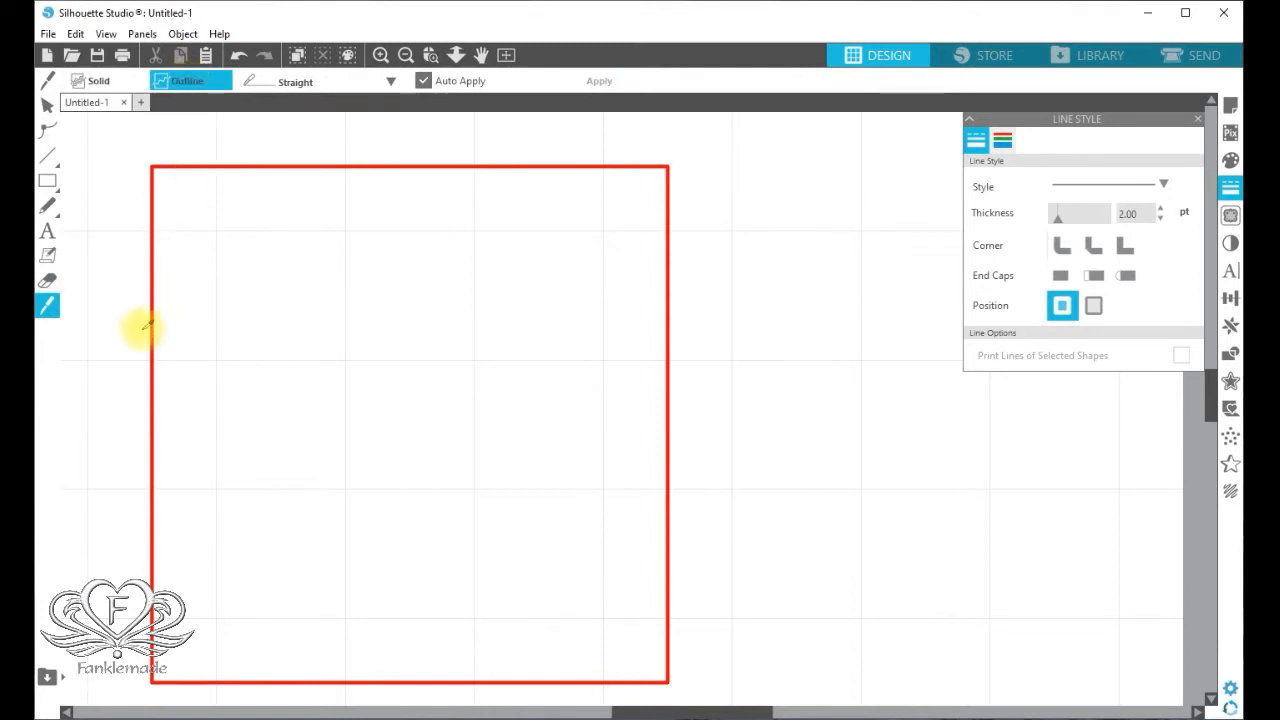
{"action": "left_click_drag", "start_coordinate": [124, 335], "coordinate": [748, 342]}
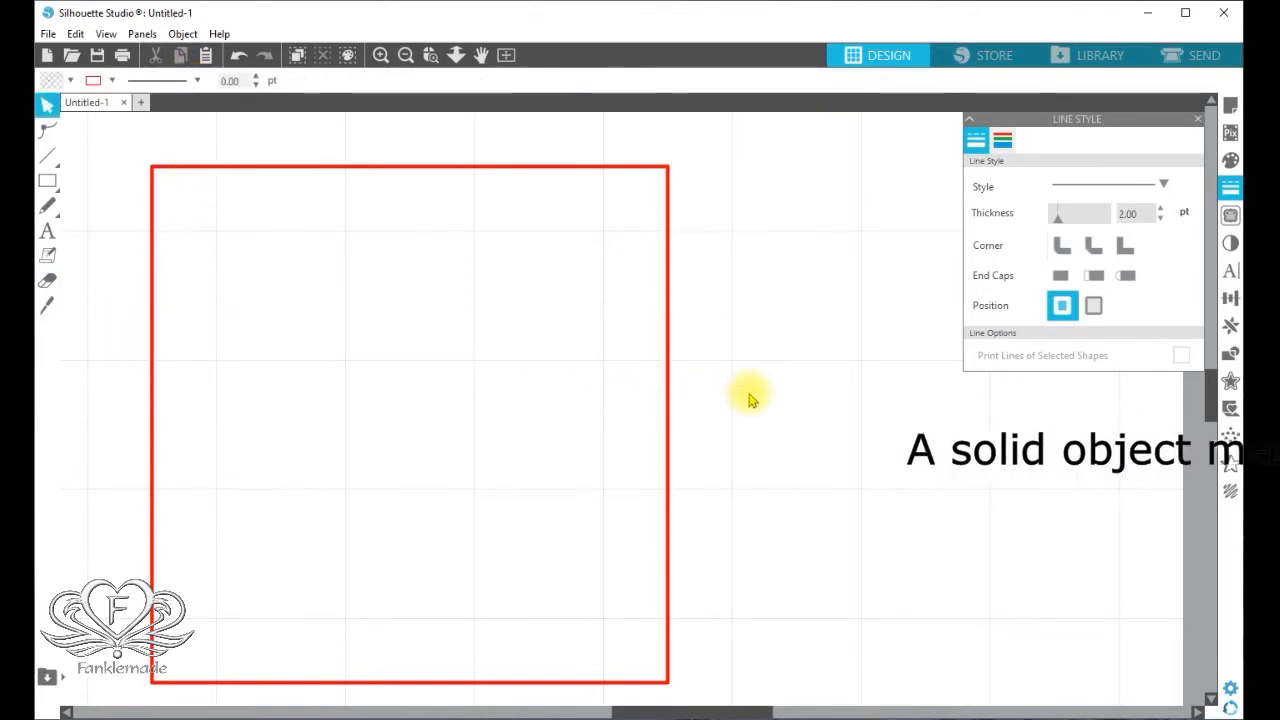
{"action": "left_click_drag", "start_coordinate": [557, 171], "coordinate": [557, 152]}
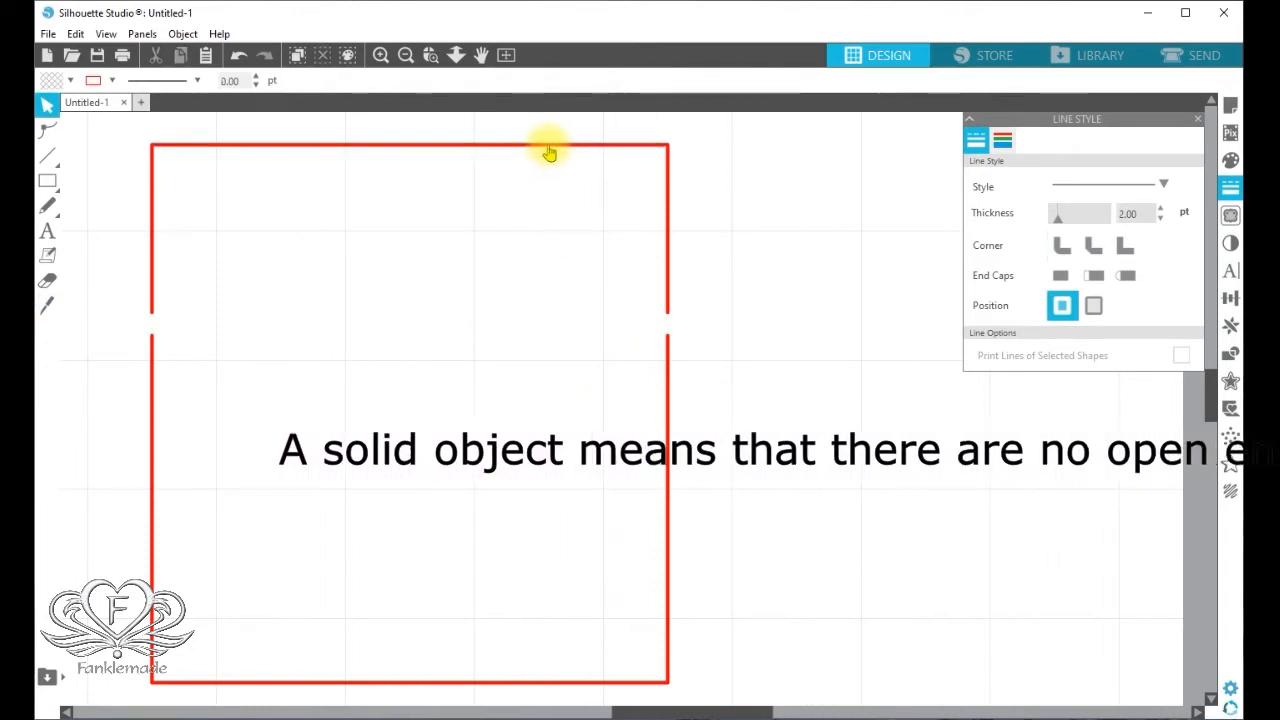
Step: Try to fill the open lower piece of the cut square with blue, then reselect it to check its fill
{"action": "left_click", "coordinate": [522, 545]}
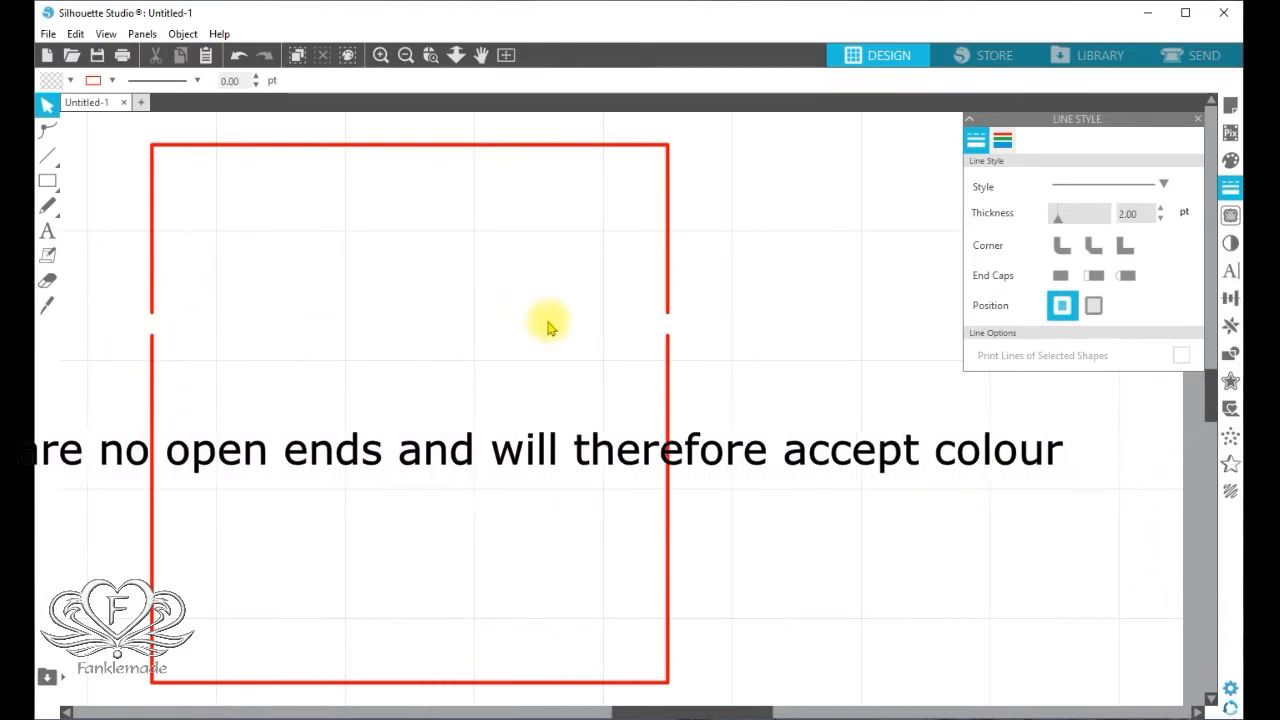
{"action": "left_click", "coordinate": [668, 387]}
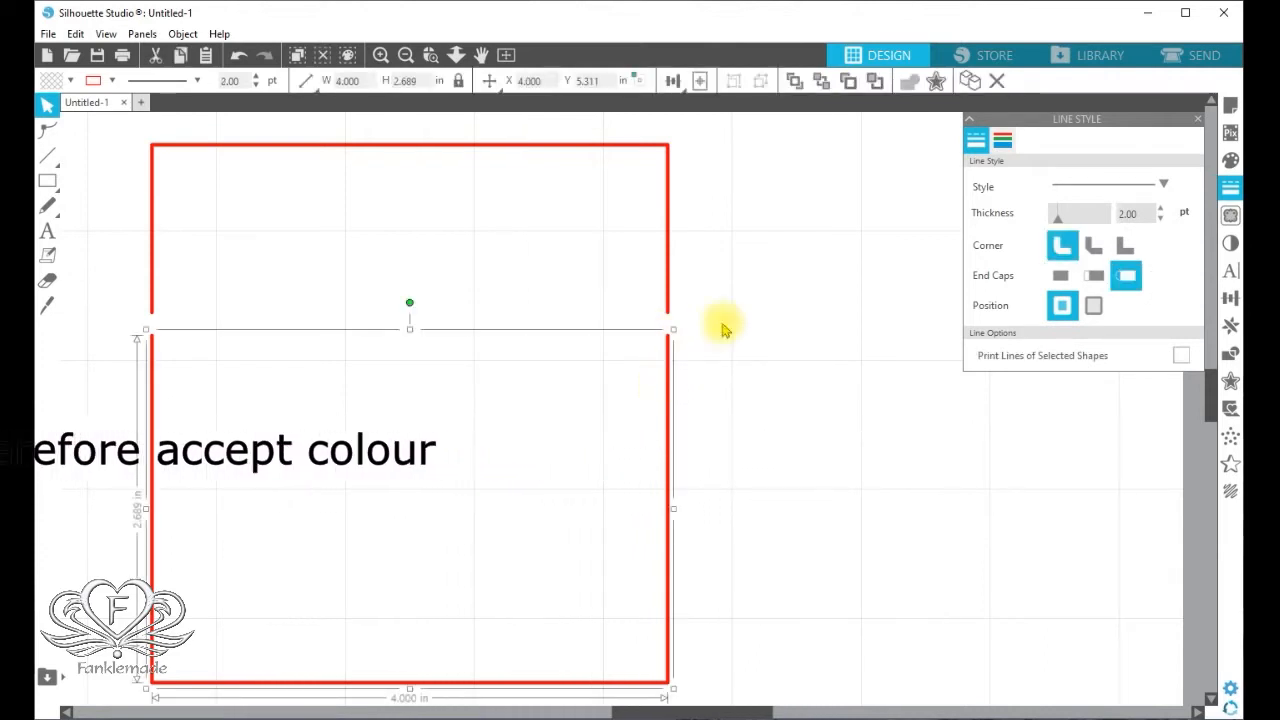
{"action": "left_click", "coordinate": [1229, 160]}
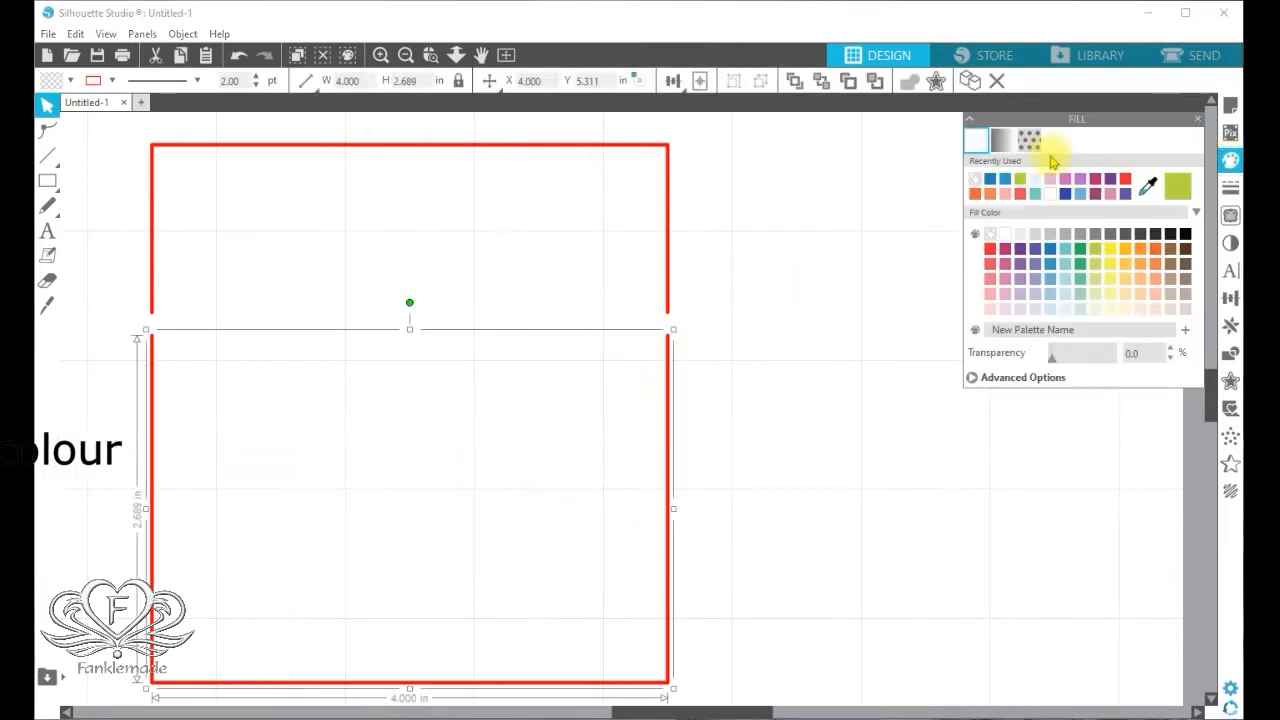
{"action": "left_click", "coordinate": [795, 350]}
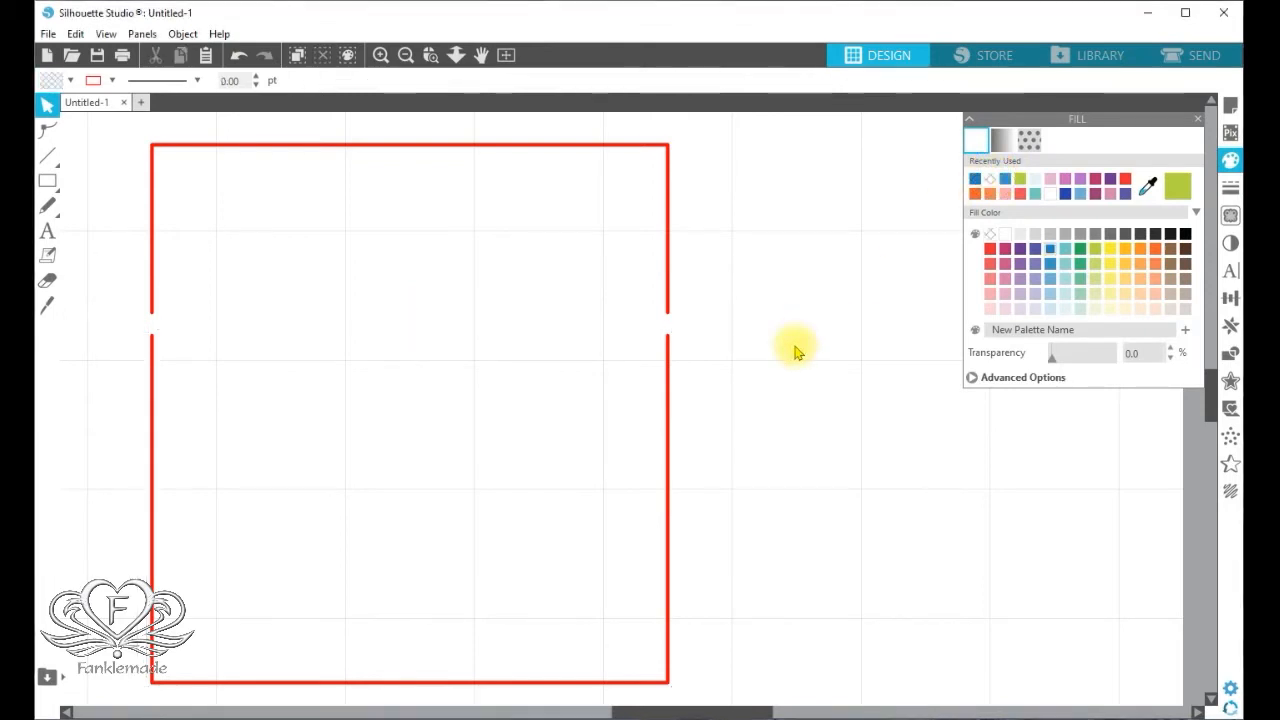
{"action": "left_click", "coordinate": [669, 385]}
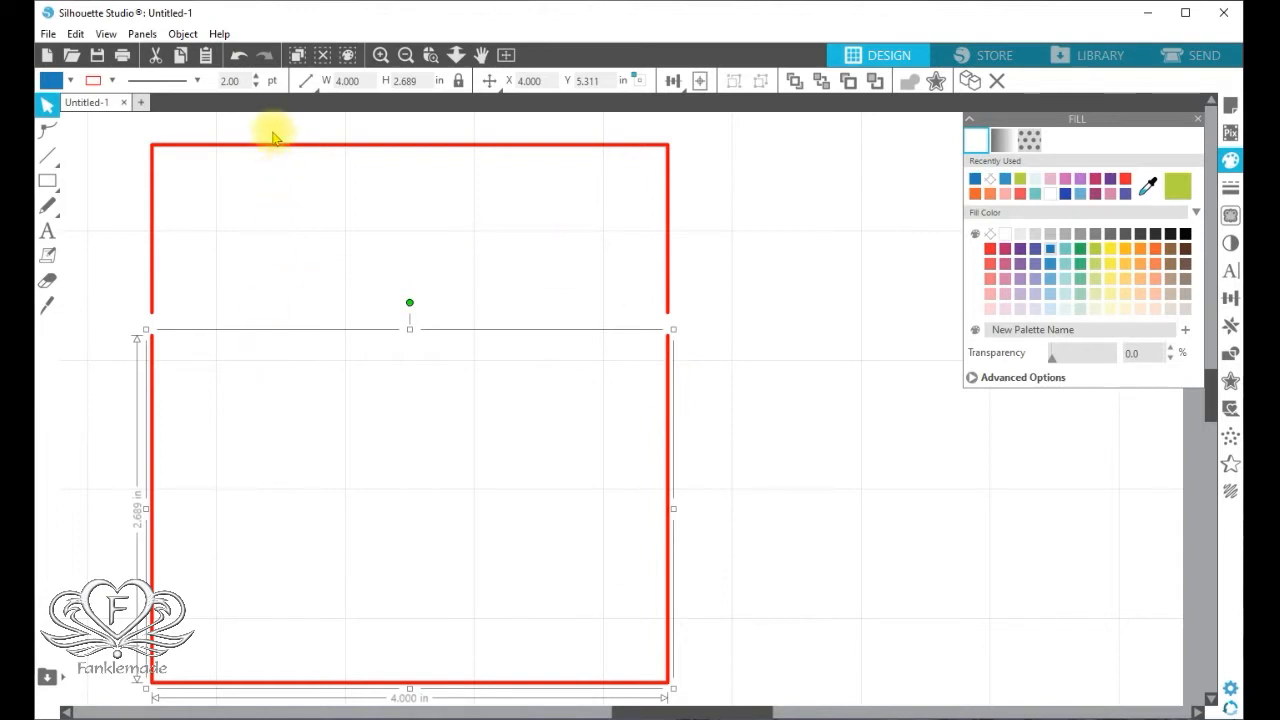
Step: Undo the blue fill, the upper piece's move and the outline knife cut to restore the whole square
{"action": "left_click", "coordinate": [236, 58]}
{"action": "left_click", "coordinate": [237, 58]}
{"action": "left_click", "coordinate": [238, 59]}
{"action": "left_click", "coordinate": [238, 59]}
{"action": "left_click", "coordinate": [238, 60]}
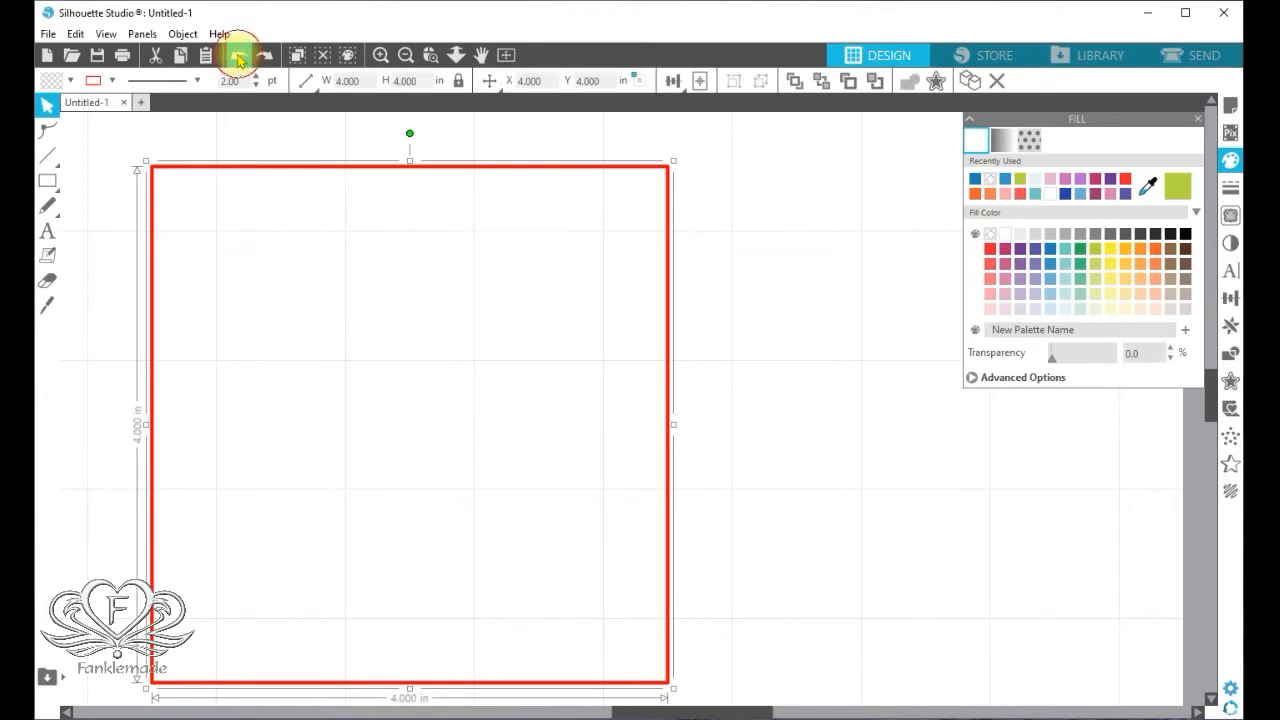
Step: Undo the square's line thickness and fill removal to bring back the thin-lined green square, then deselect it
{"action": "left_click", "coordinate": [238, 60]}
{"action": "left_click", "coordinate": [238, 59]}
{"action": "left_click", "coordinate": [238, 59]}
{"action": "left_click", "coordinate": [238, 59]}
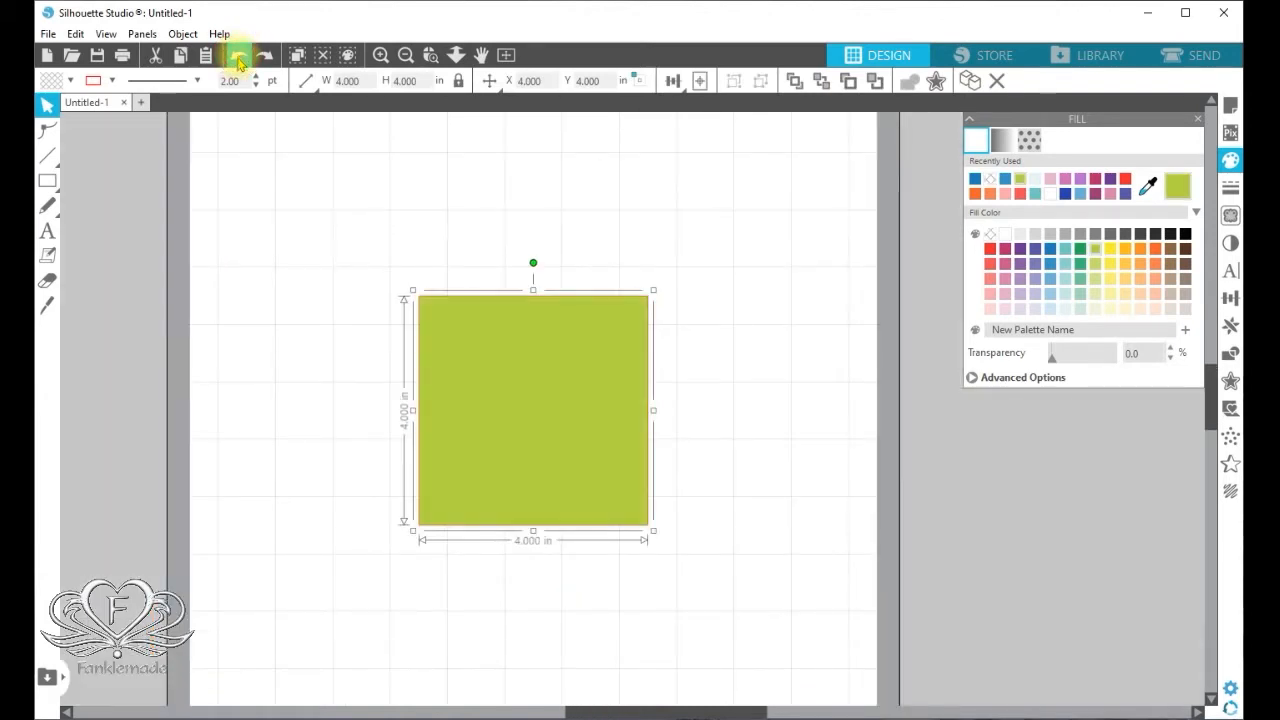
{"action": "left_click", "coordinate": [740, 346]}
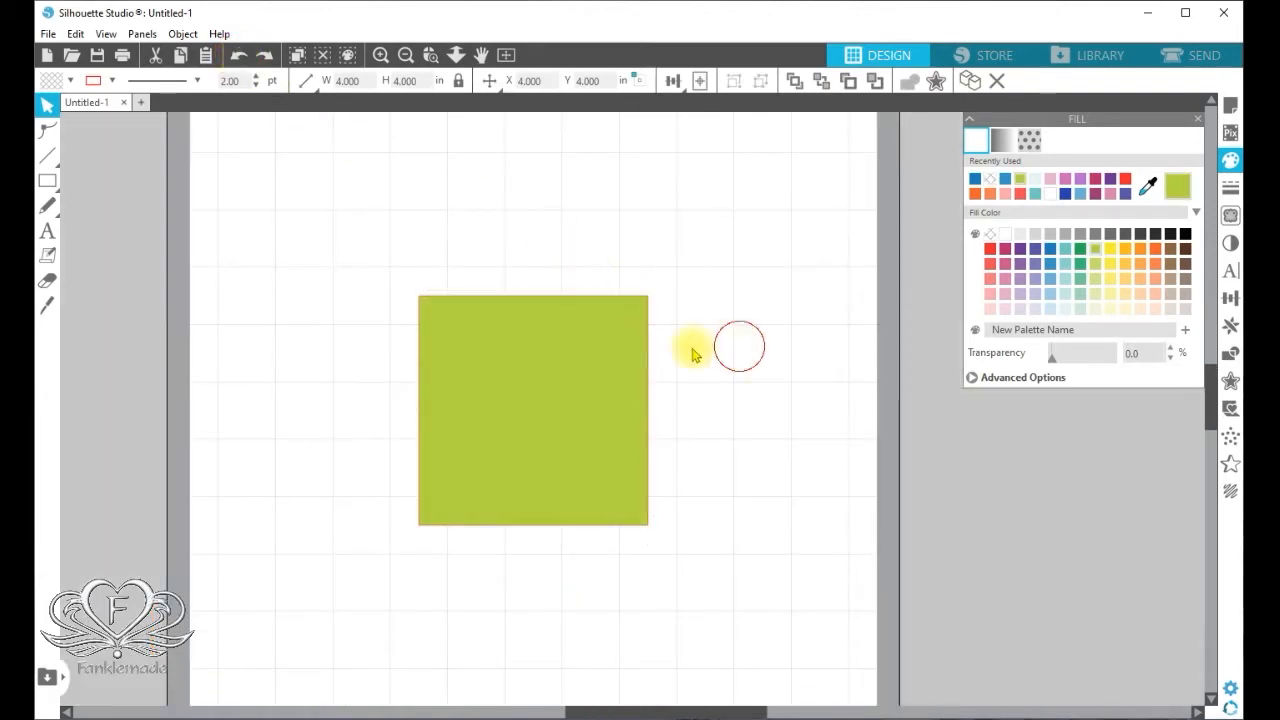
Step: Set the Knife to Solid, Straight with Auto Apply off and draw a horizontal cut line about 6.1 in long above the green square
{"action": "left_click", "coordinate": [45, 311]}
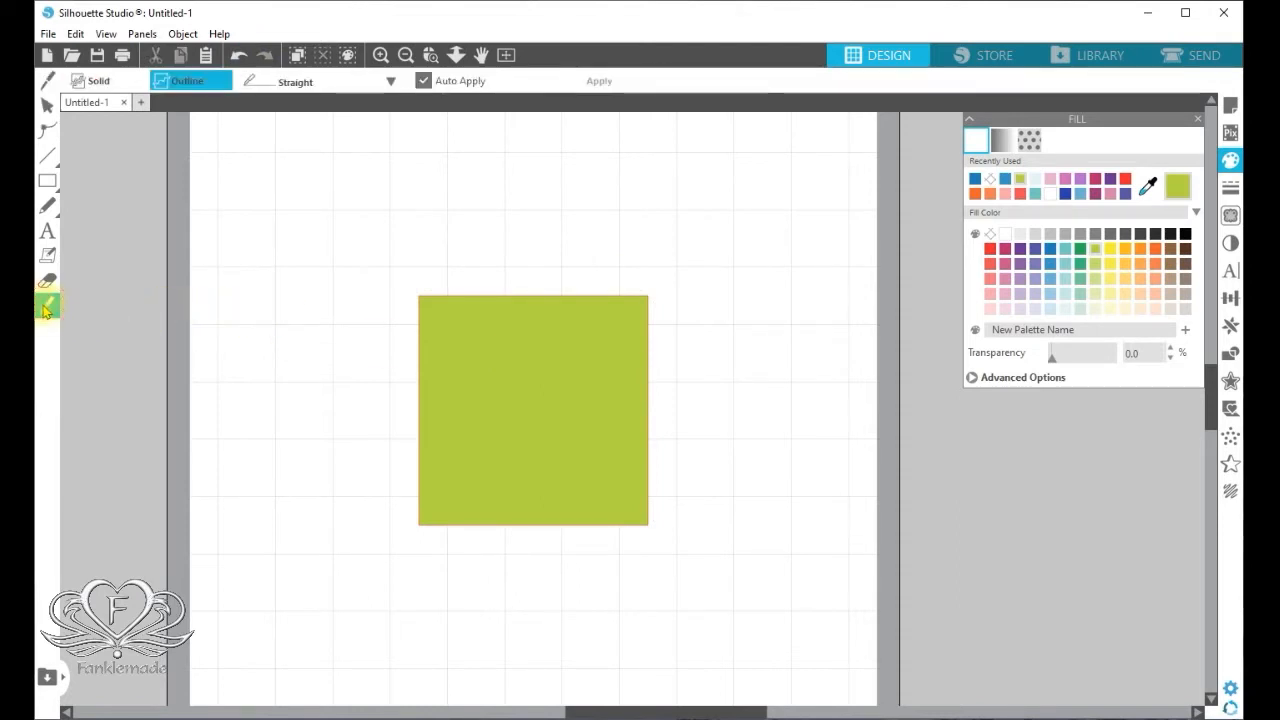
{"action": "left_click", "coordinate": [95, 81]}
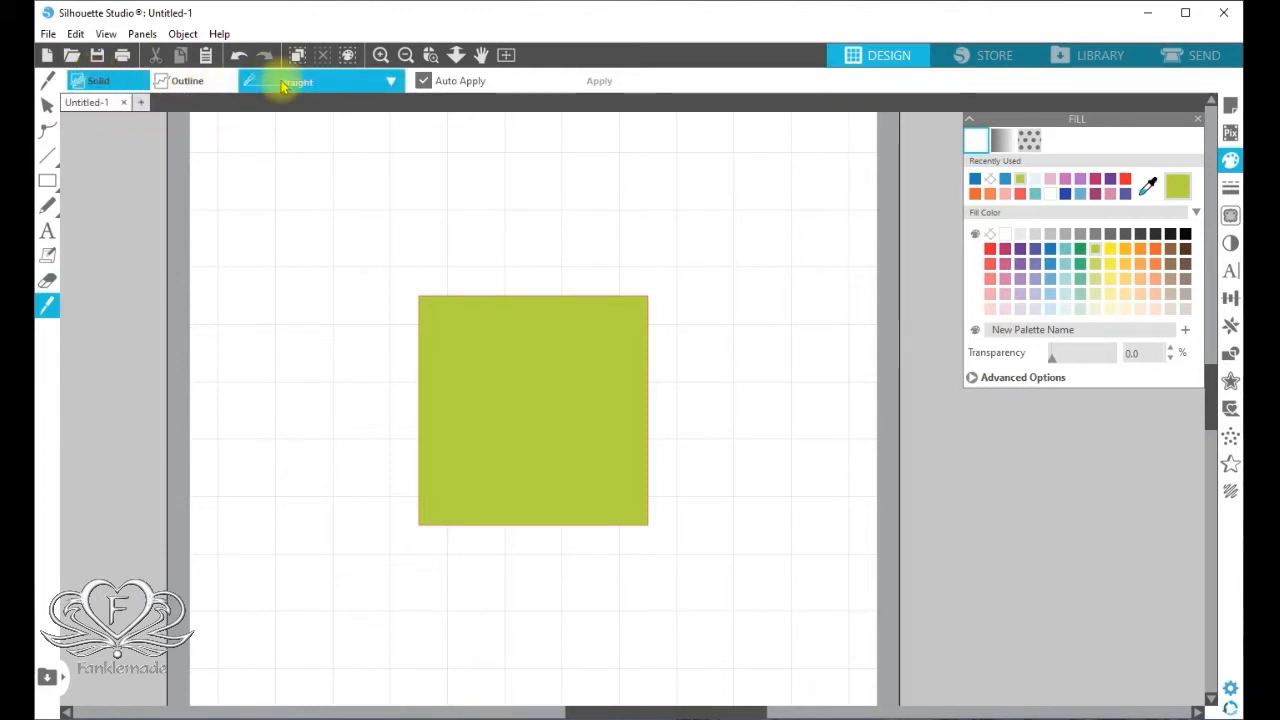
{"action": "left_click", "coordinate": [392, 84]}
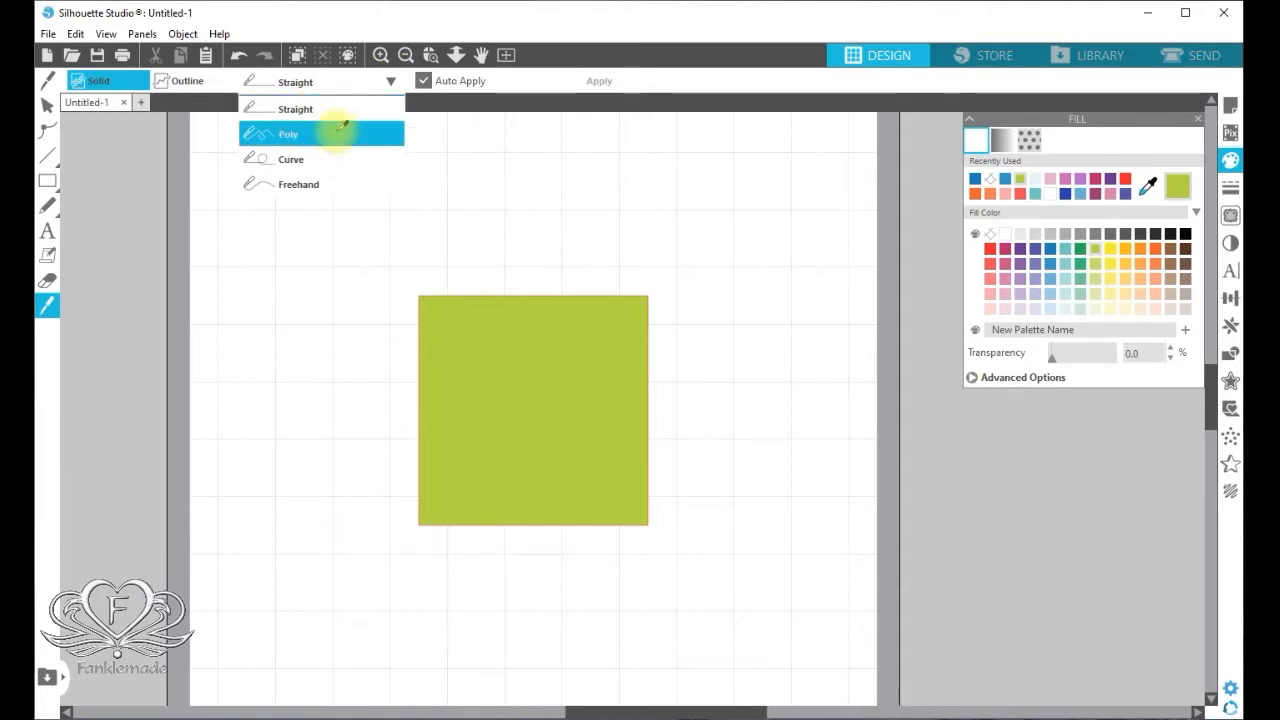
{"action": "left_click", "coordinate": [384, 86]}
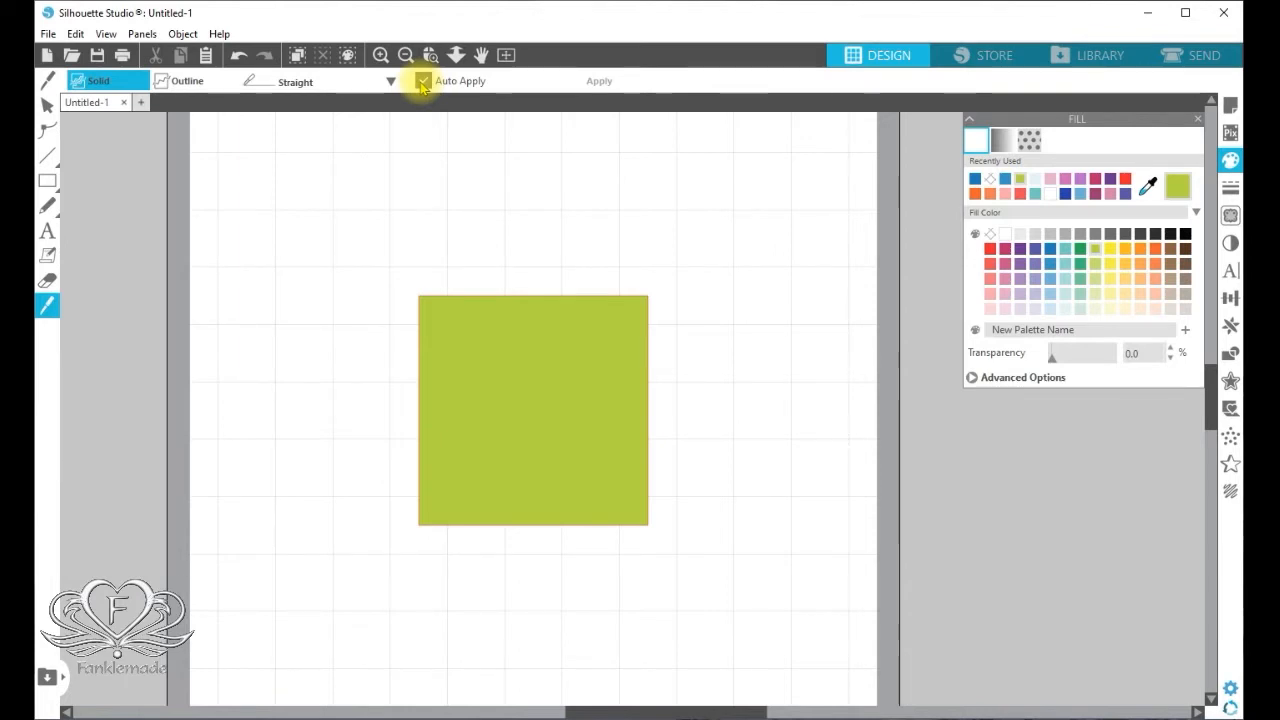
{"action": "left_click", "coordinate": [422, 81]}
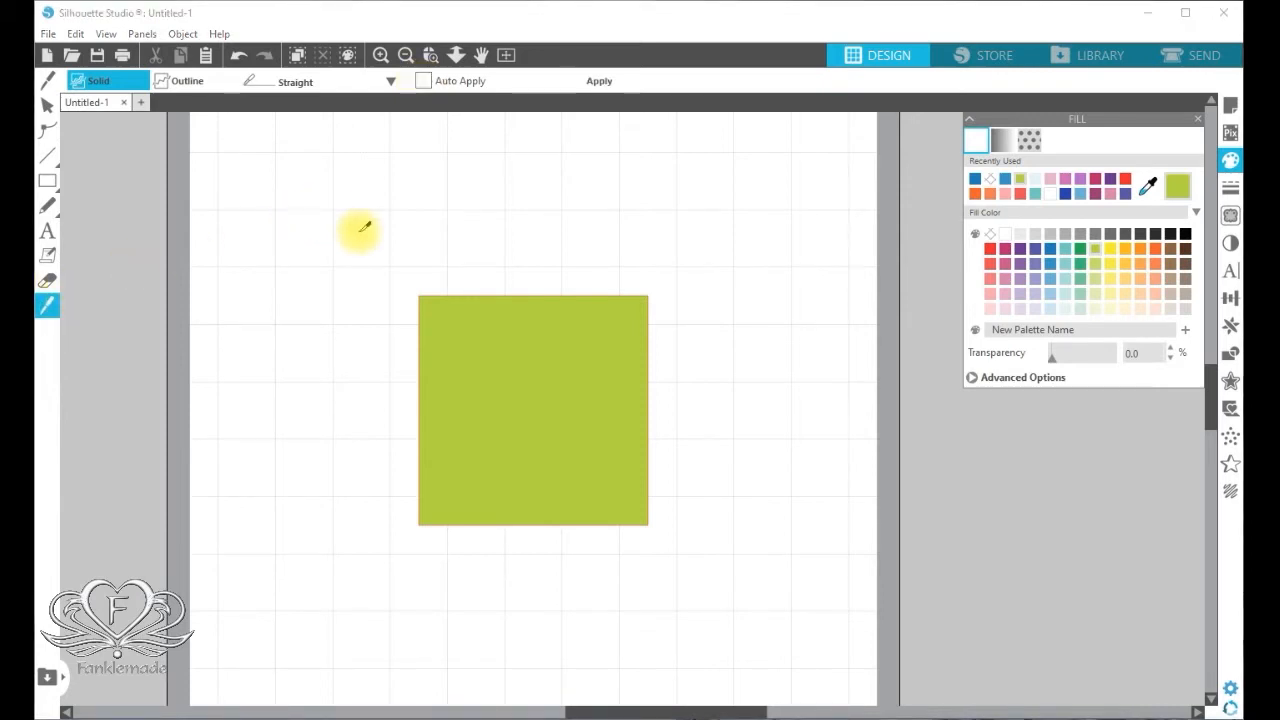
{"action": "left_click_drag", "start_coordinate": [362, 233], "coordinate": [713, 235]}
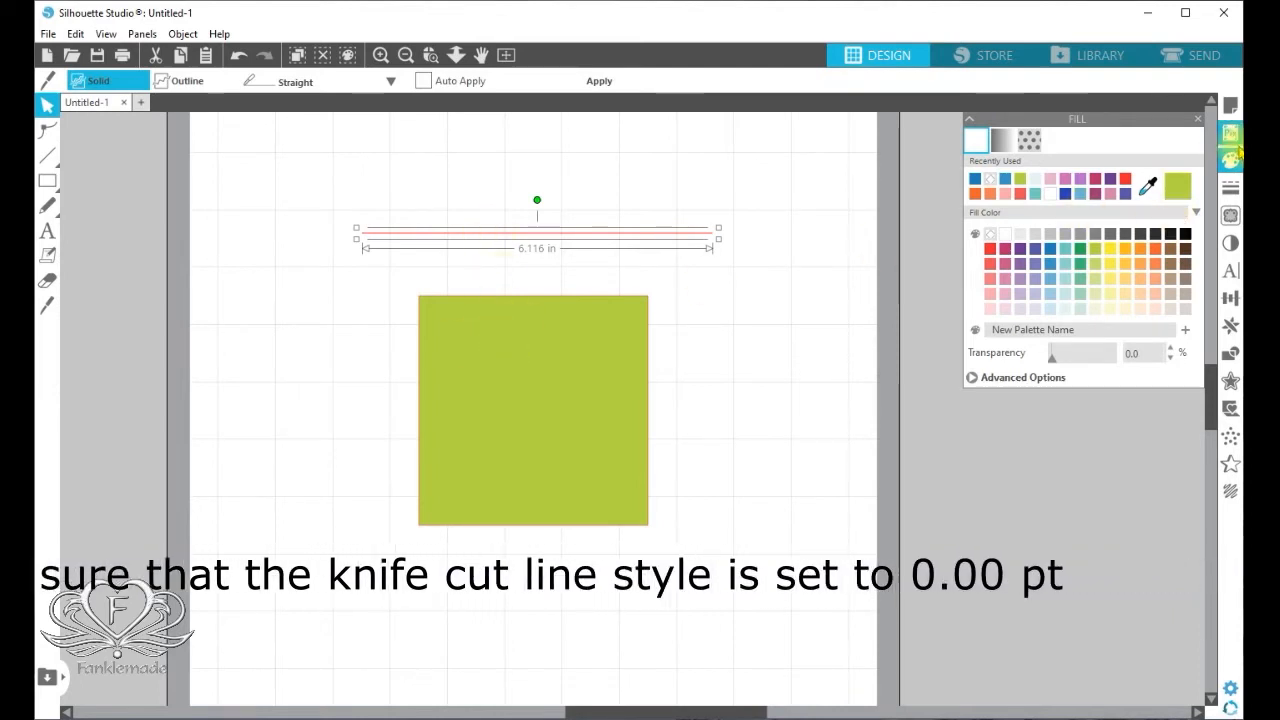
Step: Center the knife line on the page and rotate it 45° clockwise to lie along the green square's diagonal
{"action": "left_click", "coordinate": [1231, 298]}
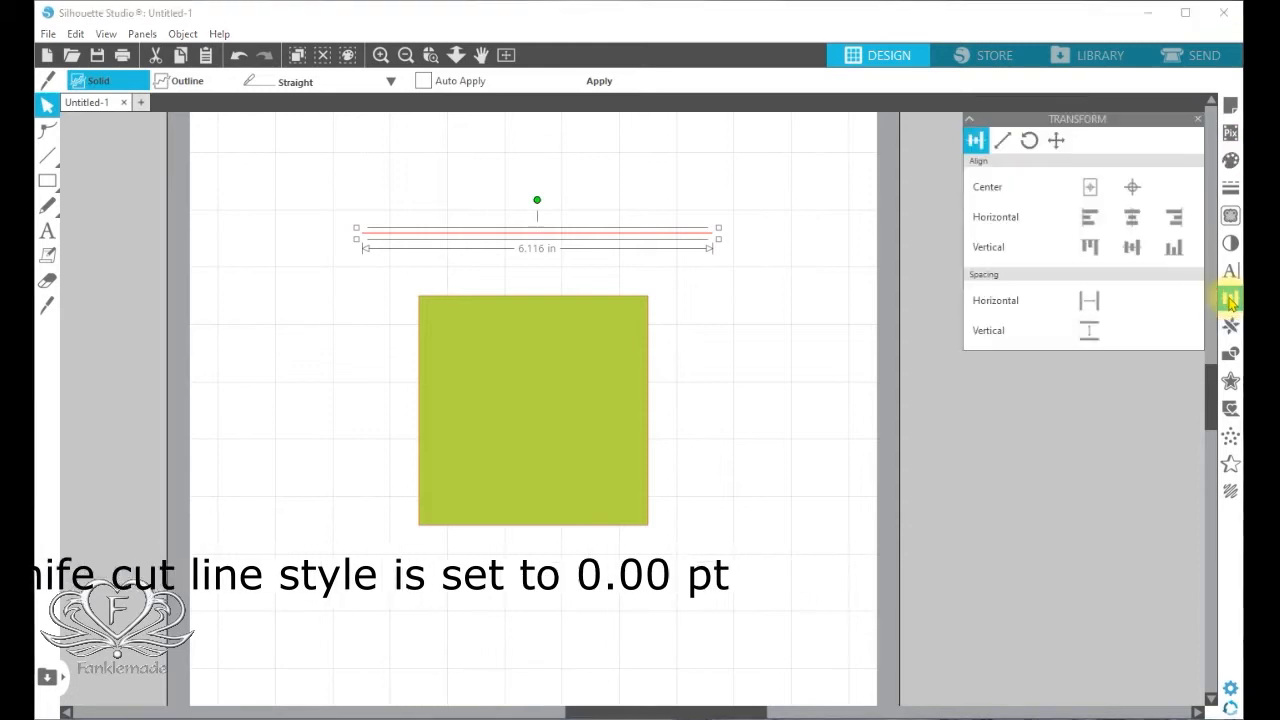
{"action": "left_click", "coordinate": [1093, 193]}
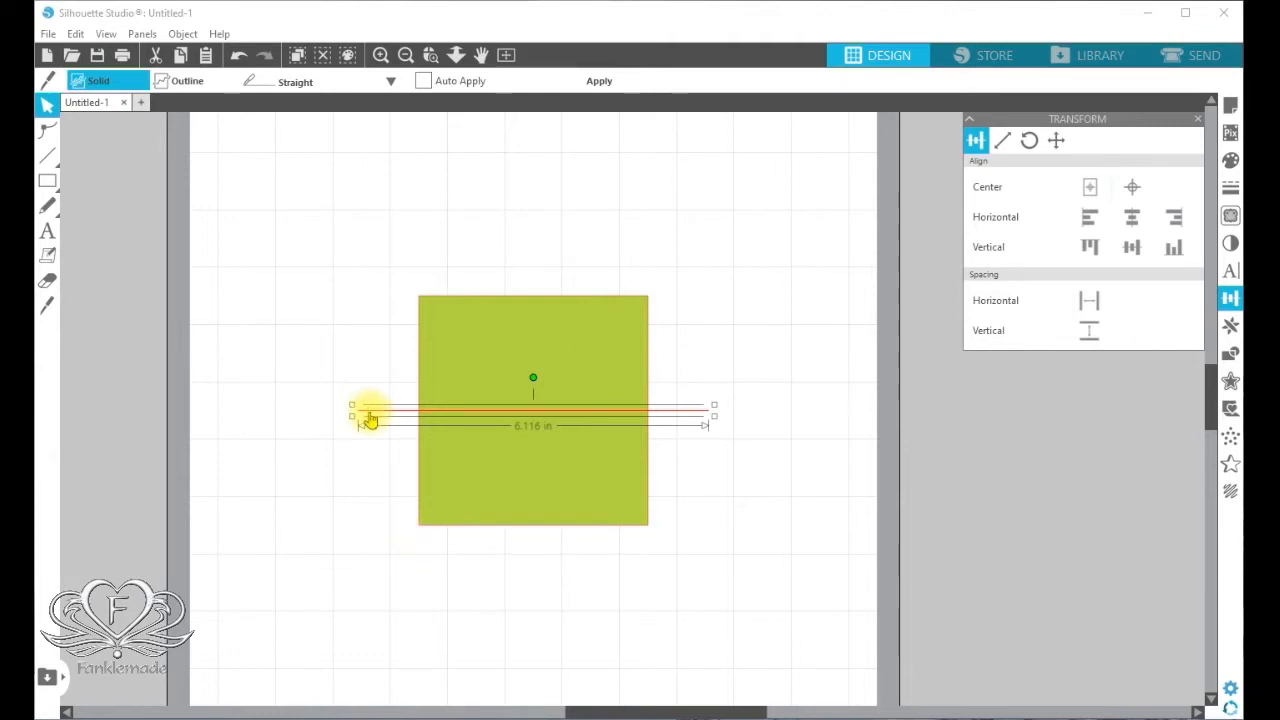
{"action": "left_click", "coordinate": [184, 36]}
{"action": "mouse_move", "coordinate": [213, 112]}
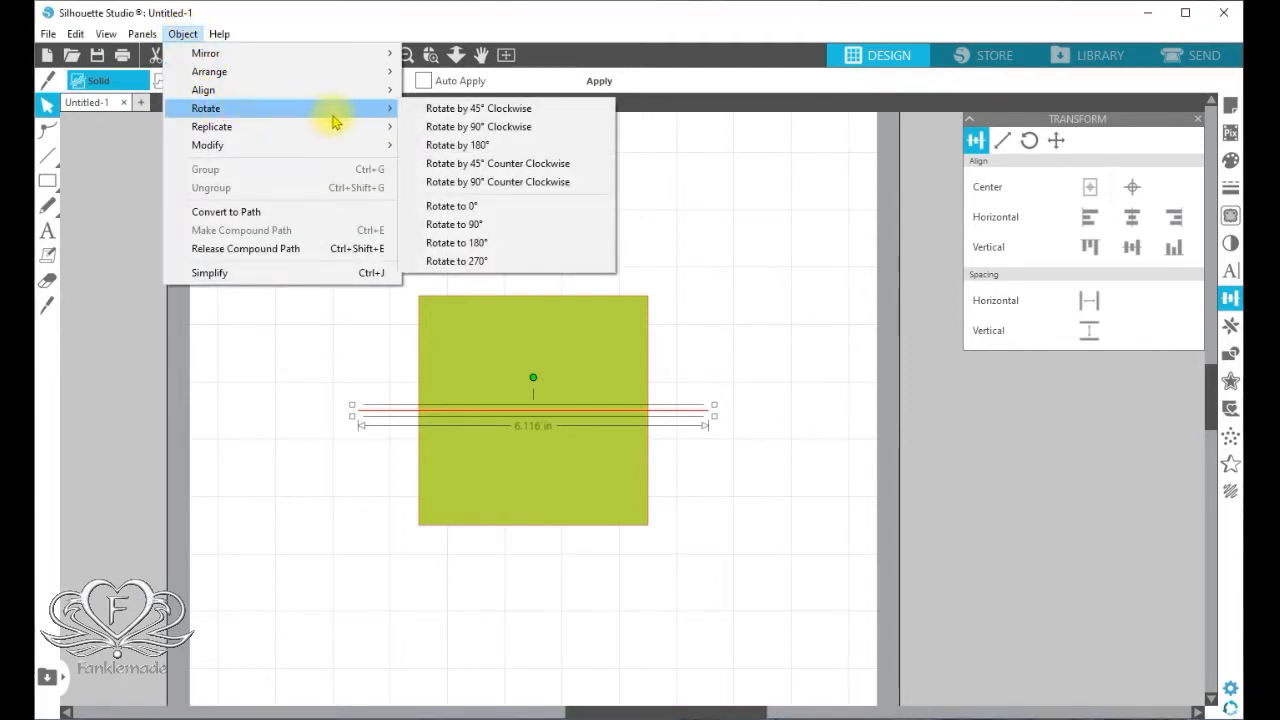
{"action": "left_click", "coordinate": [455, 109]}
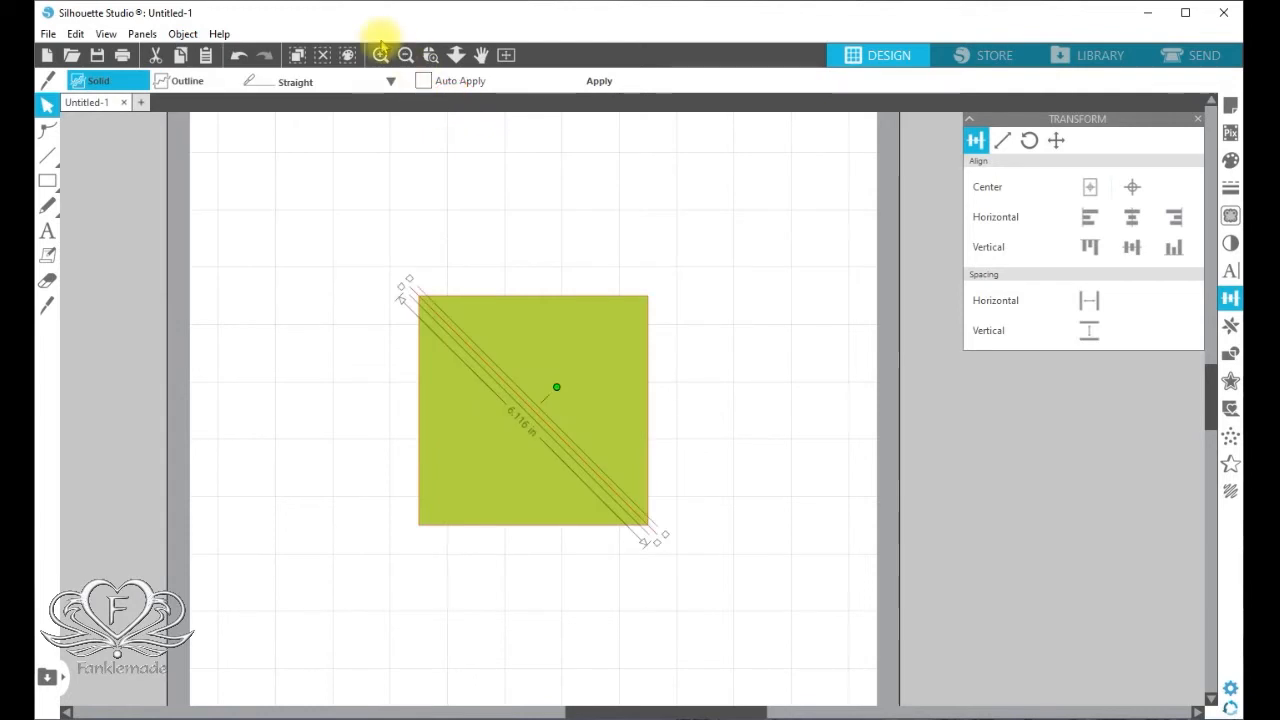
Step: Examine closely how the diagonal knife line meets the green square's upper-left corner
{"action": "left_click", "coordinate": [381, 54]}
{"action": "left_click", "coordinate": [381, 54]}
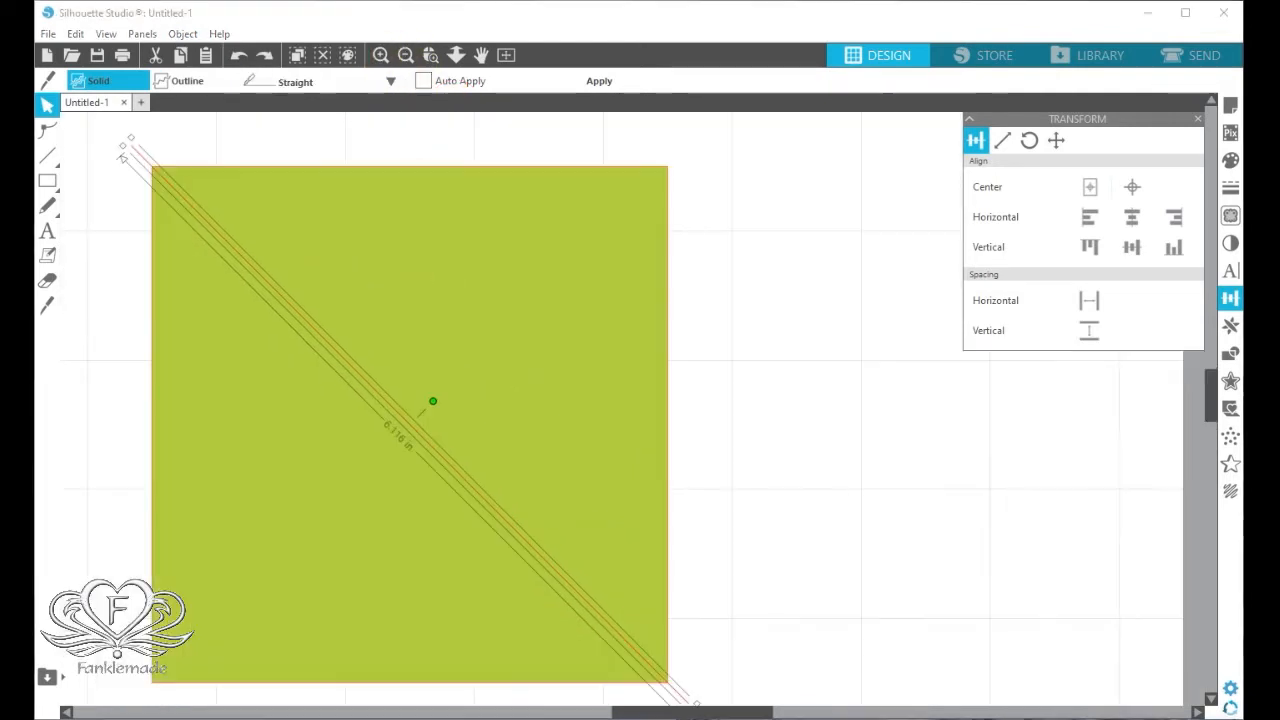
{"action": "left_click", "coordinate": [455, 54]}
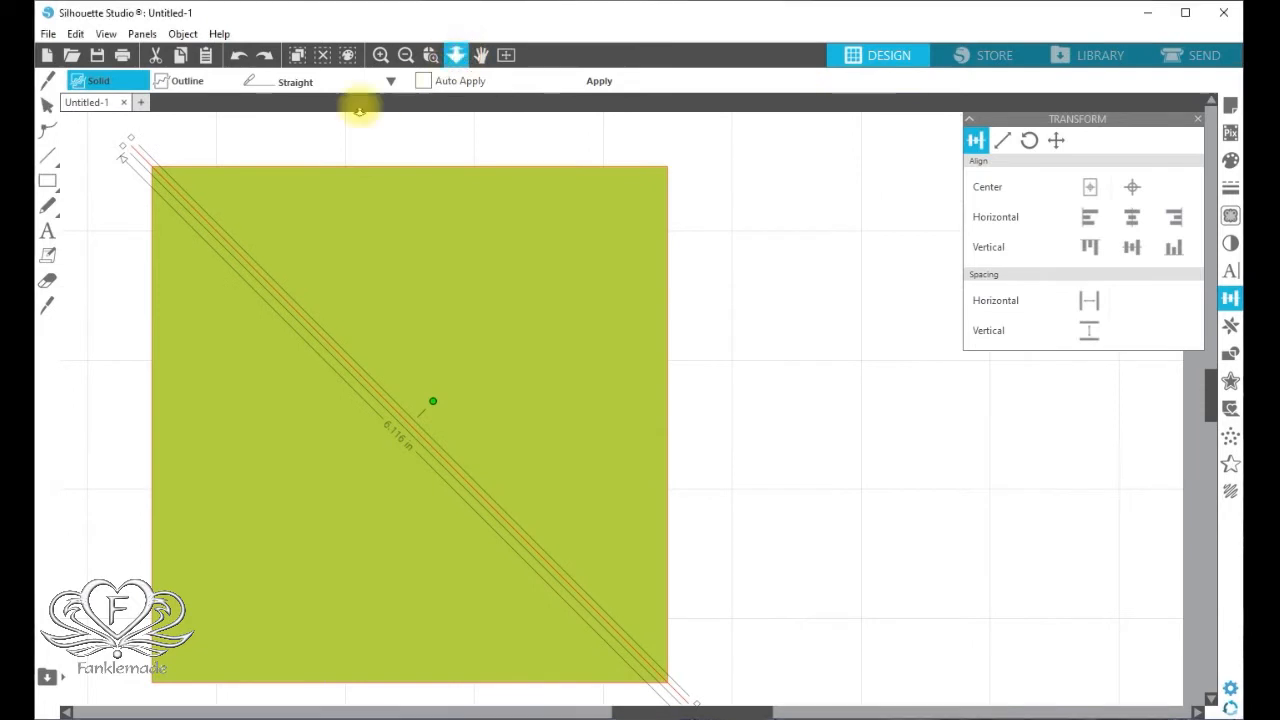
{"action": "left_click_drag", "start_coordinate": [150, 160], "coordinate": [284, 289]}
{"action": "left_click_drag", "start_coordinate": [752, 712], "coordinate": [632, 710]}
{"action": "left_click_drag", "start_coordinate": [1210, 388], "coordinate": [1208, 345]}
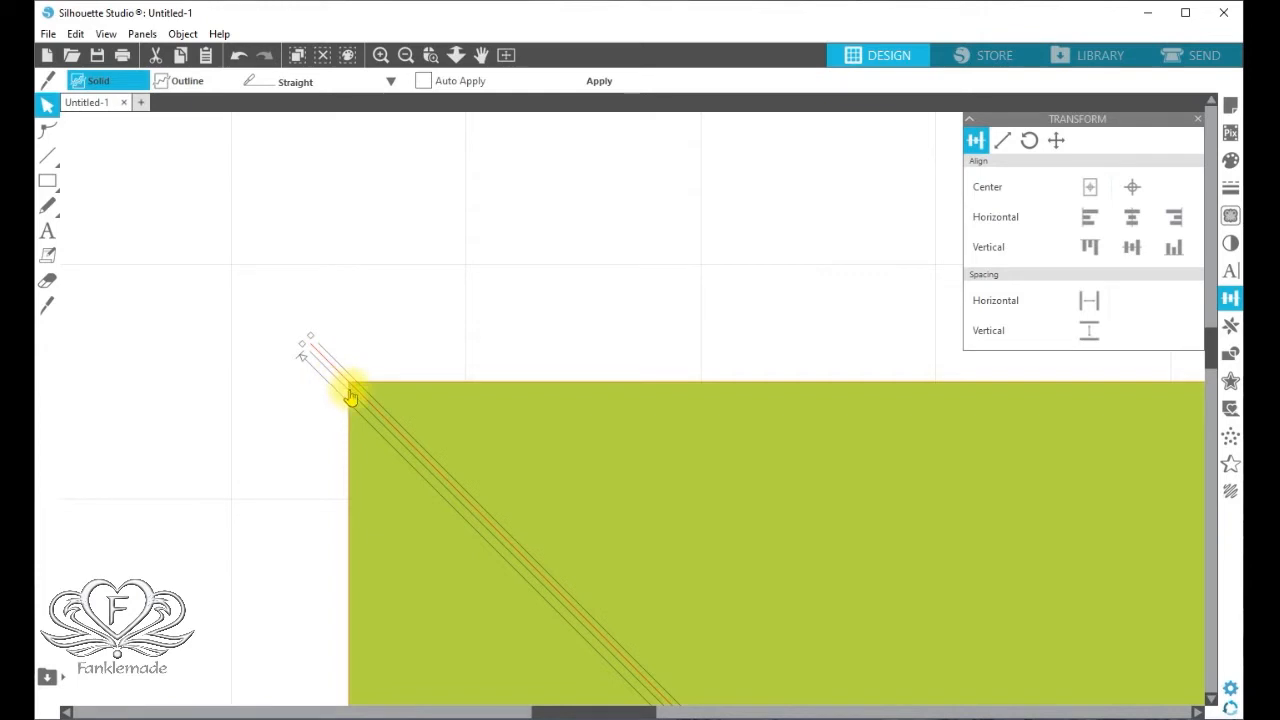
{"action": "left_click", "coordinate": [400, 444]}
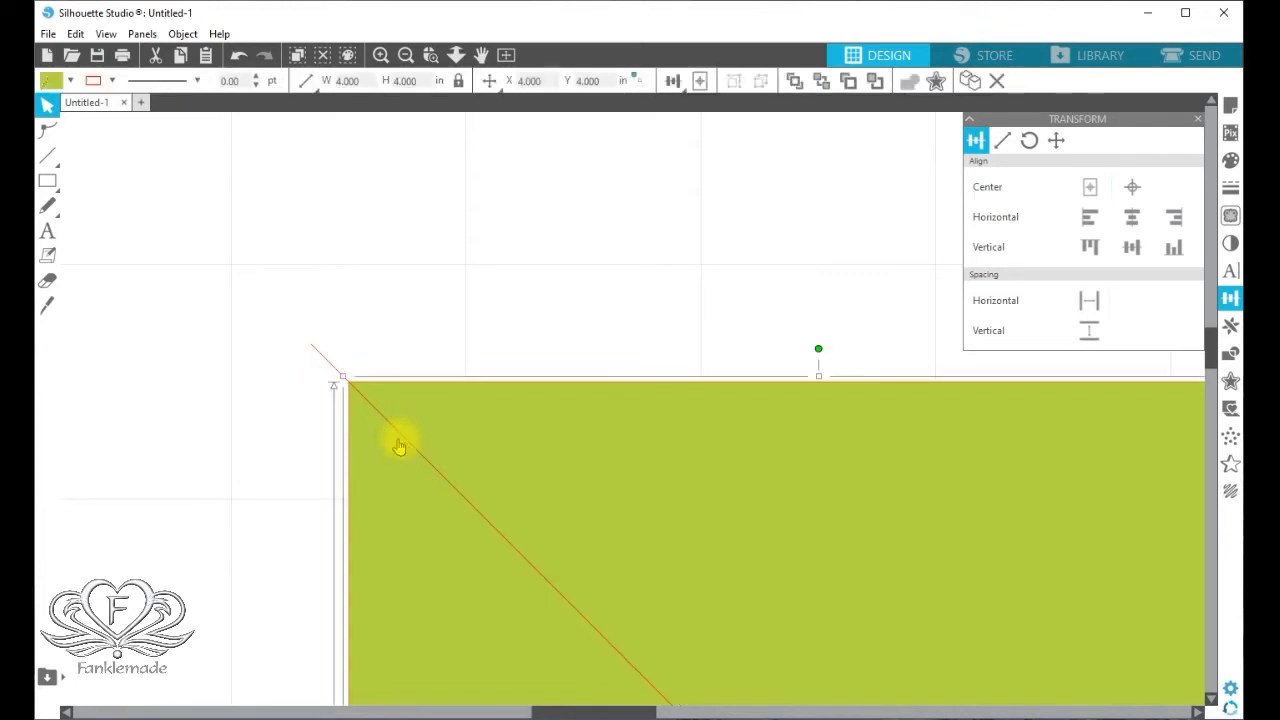
{"action": "left_click", "coordinate": [269, 356]}
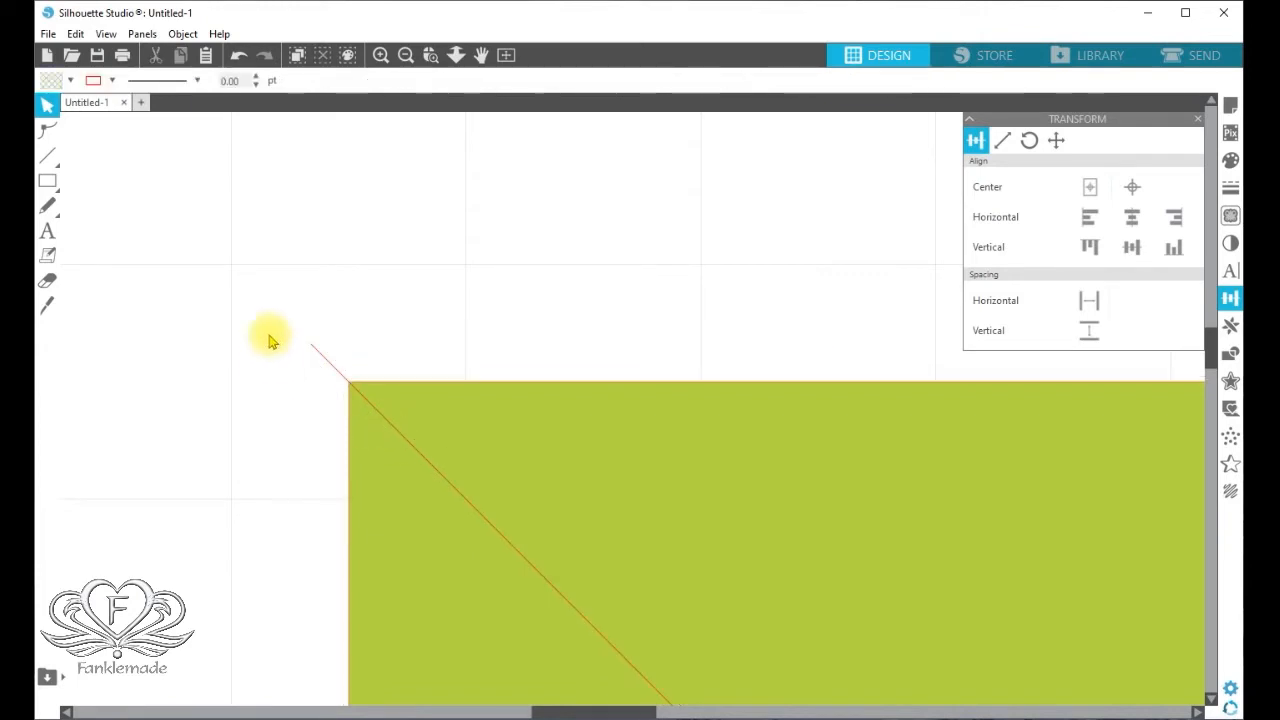
{"action": "left_click", "coordinate": [406, 54]}
{"action": "left_click", "coordinate": [405, 55]}
{"action": "left_click_drag", "start_coordinate": [608, 711], "coordinate": [652, 711]}
{"action": "left_click_drag", "start_coordinate": [1211, 354], "coordinate": [1211, 374]}
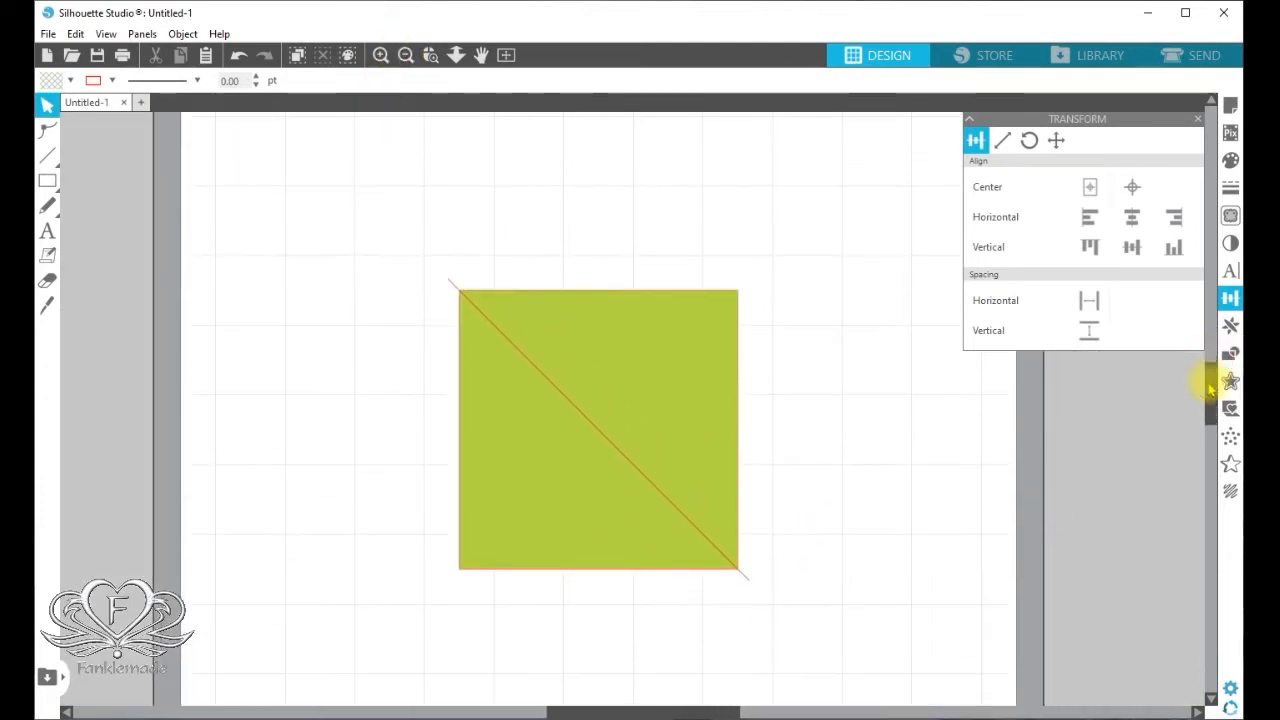
Step: Apply the diagonal knife line to cut the green square and move the upper-right triangle slightly away from the other
{"action": "left_click", "coordinate": [748, 587]}
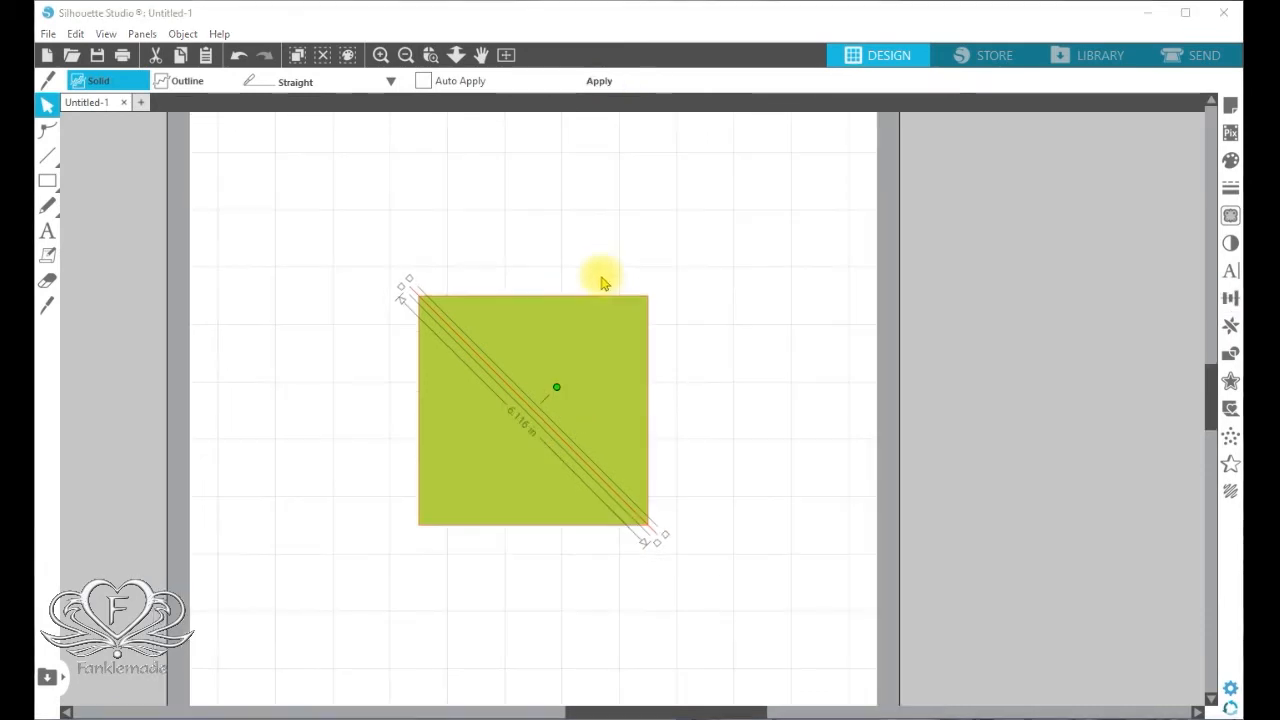
{"action": "left_click", "coordinate": [600, 84]}
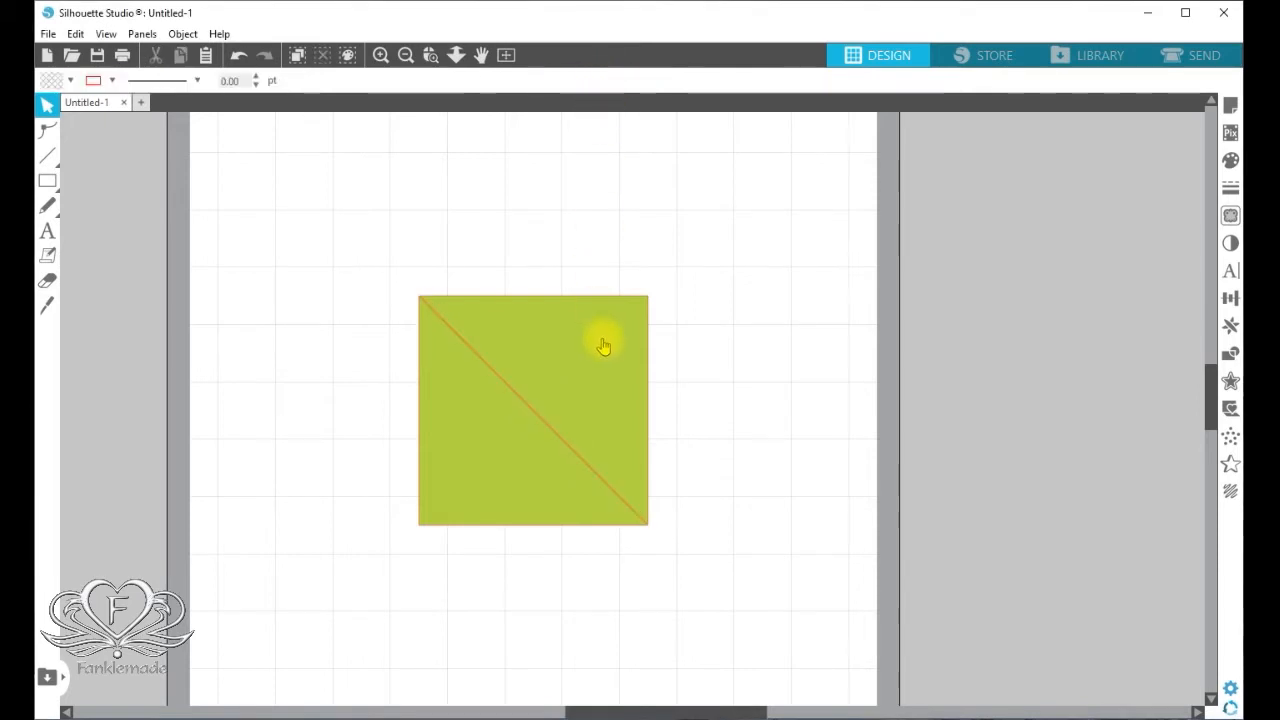
{"action": "left_click_drag", "start_coordinate": [603, 345], "coordinate": [608, 343]}
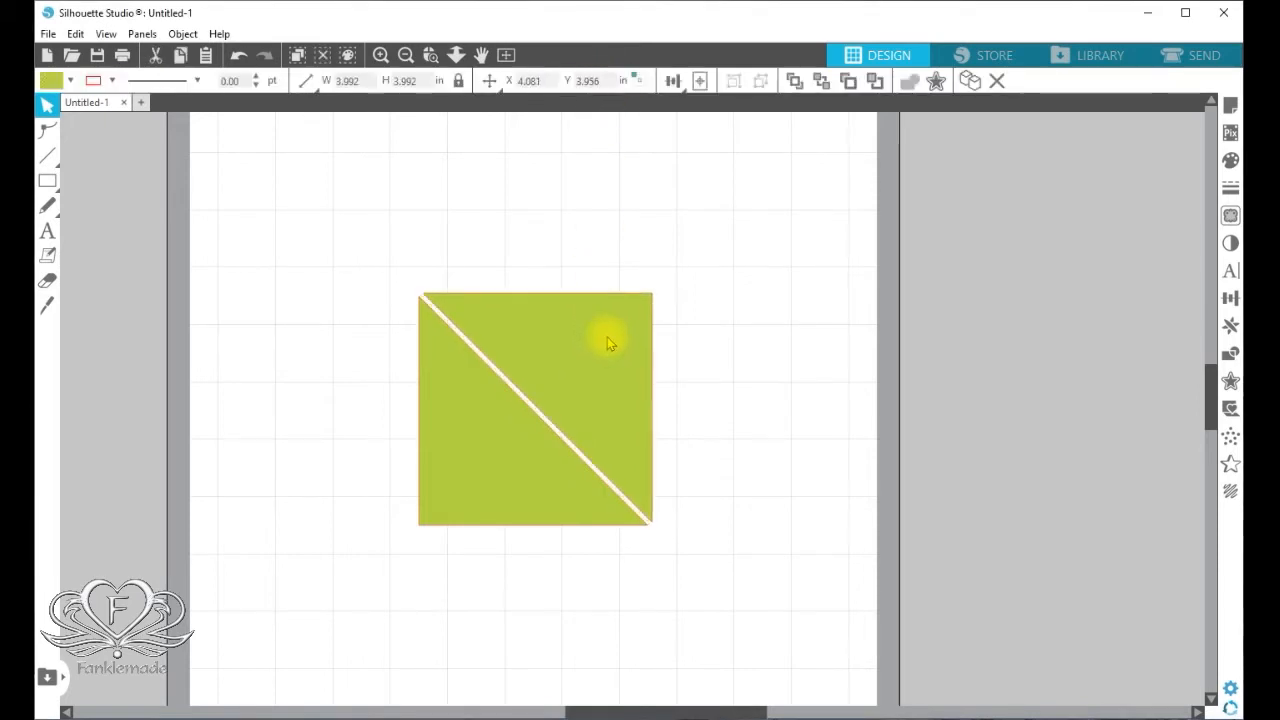
{"action": "left_click", "coordinate": [438, 270]}
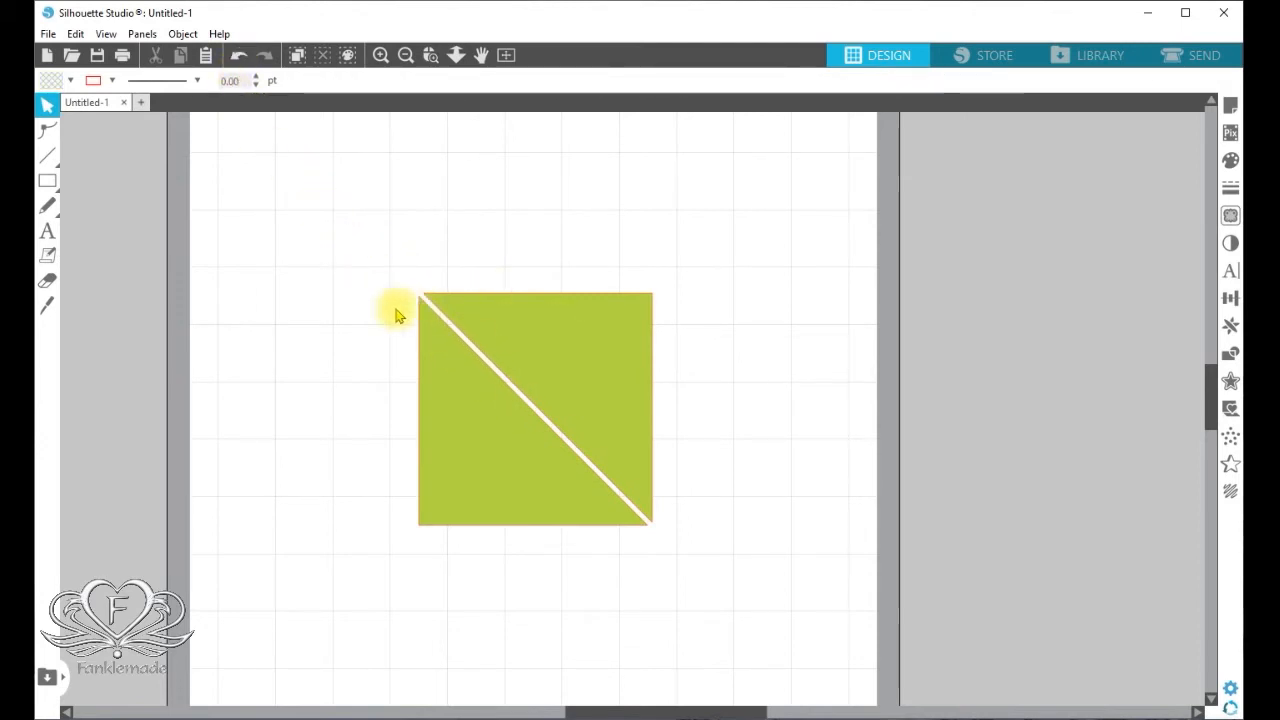
Step: Move both green triangles together off the page to the area beside the mat's left edge
{"action": "left_click_drag", "start_coordinate": [357, 250], "coordinate": [677, 543]}
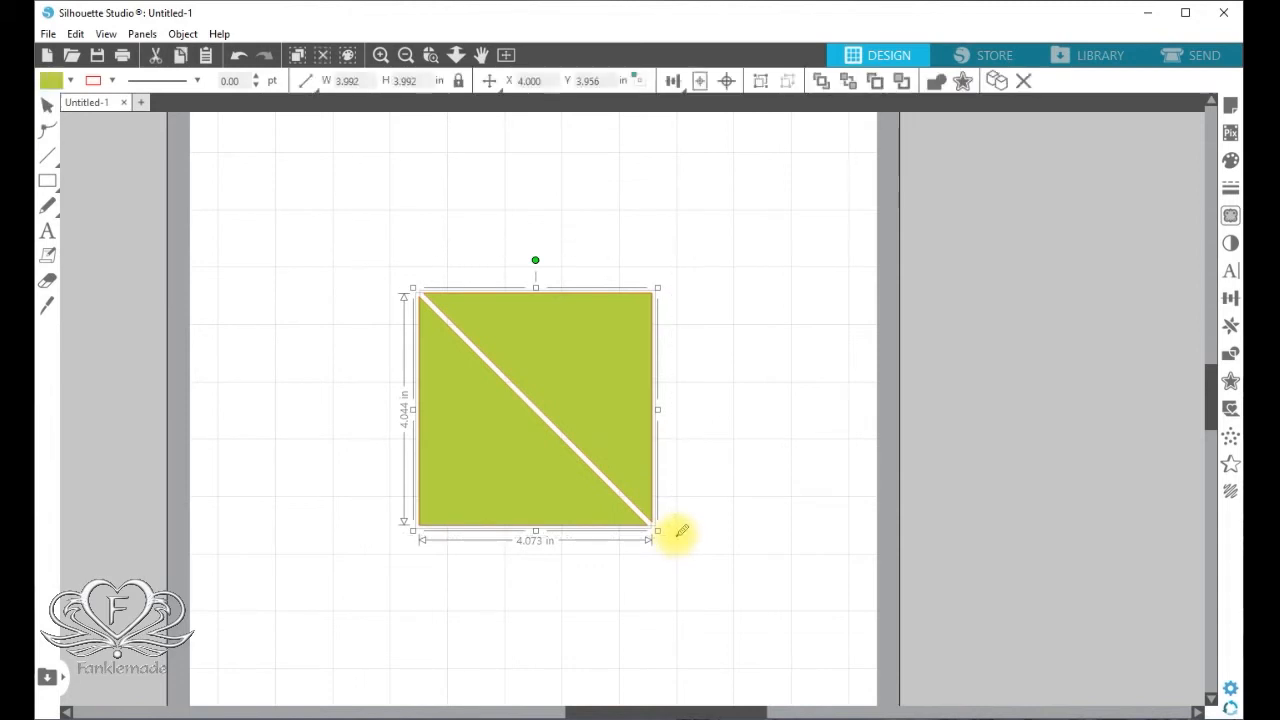
{"action": "left_click_drag", "start_coordinate": [569, 386], "coordinate": [106, 209]}
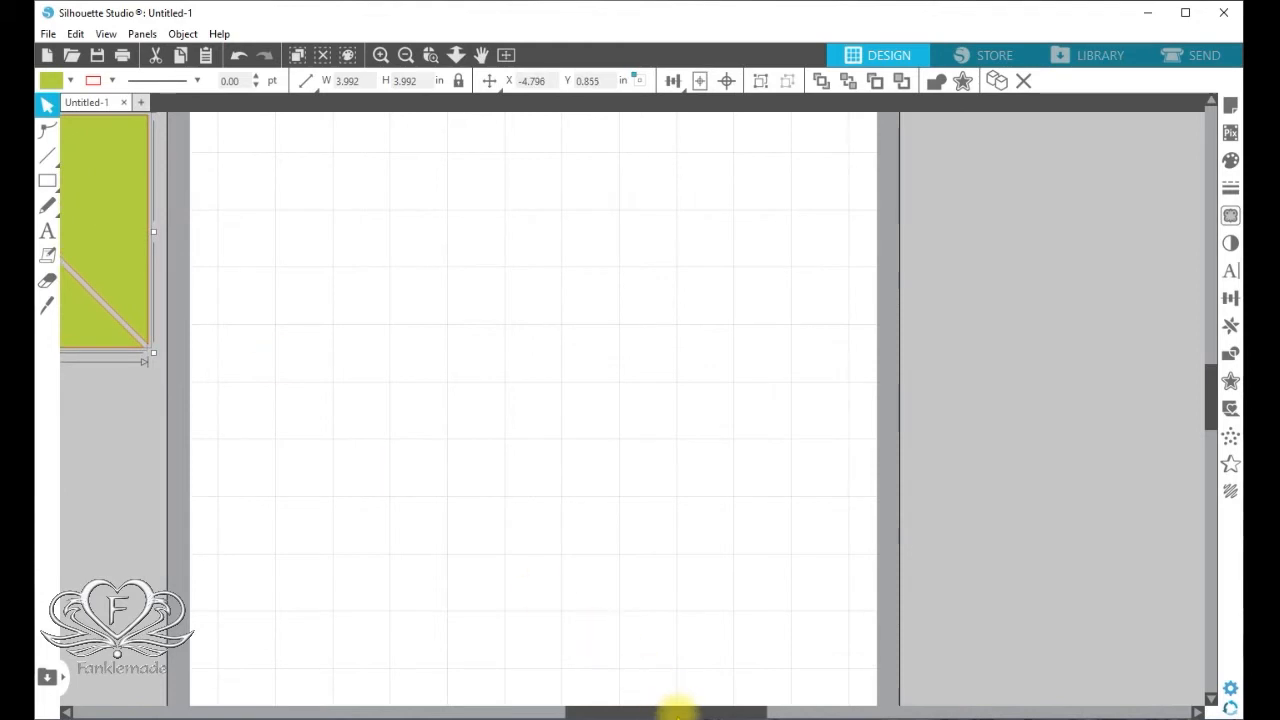
{"action": "left_click_drag", "start_coordinate": [675, 705], "coordinate": [566, 705]}
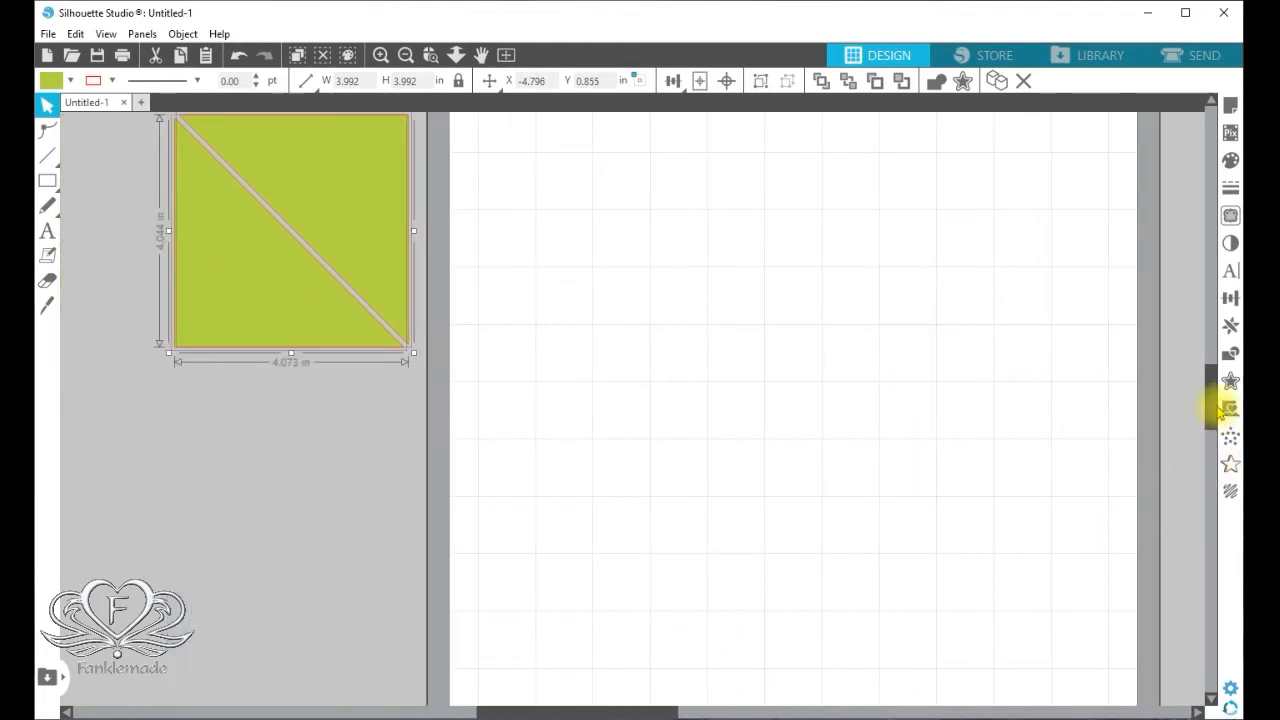
{"action": "left_click_drag", "start_coordinate": [1218, 403], "coordinate": [1203, 349]}
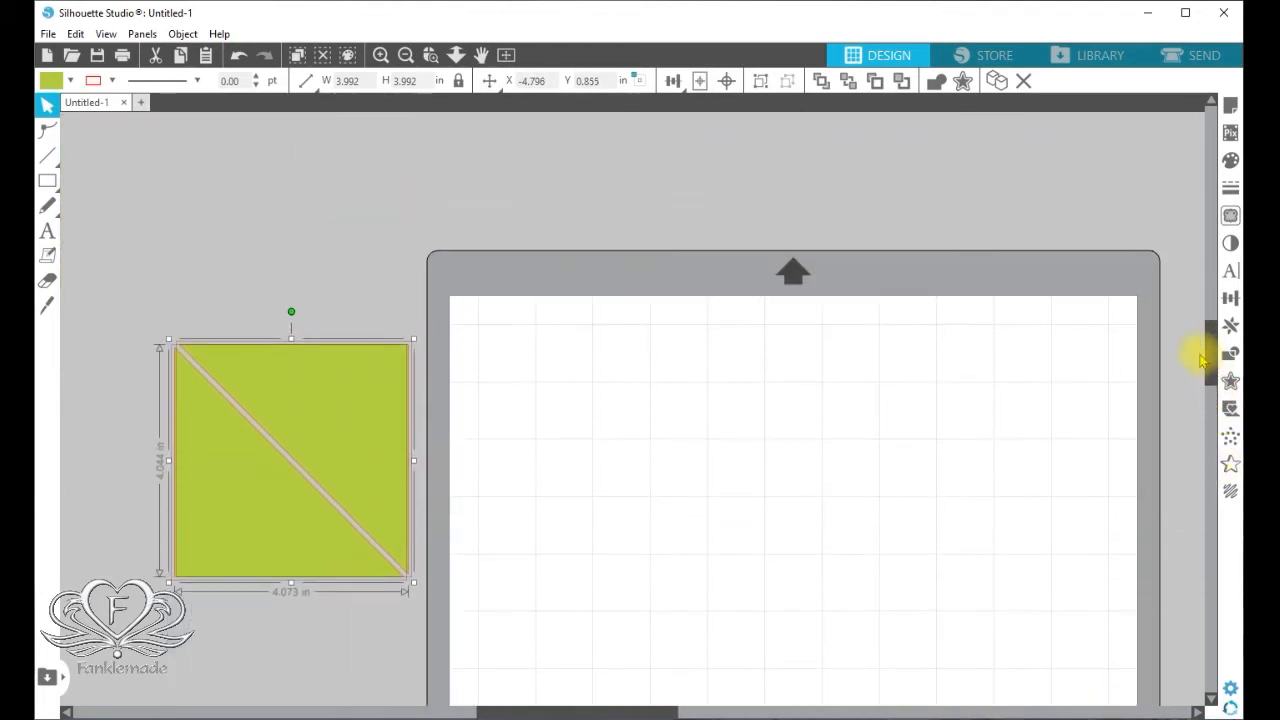
{"action": "left_click", "coordinate": [214, 160]}
Step: Draw a new square on the empty page with the Rectangle tool and set its height to 4 in
{"action": "left_click", "coordinate": [47, 181]}
{"action": "left_click", "coordinate": [70, 180]}
{"action": "mouse_move", "coordinate": [617, 428]}
{"action": "left_mouse_down"}
{"action": "mouse_move", "coordinate": [857, 609]}
{"action": "mouse_move", "coordinate": [896, 700]}
{"action": "left_mouse_up"}
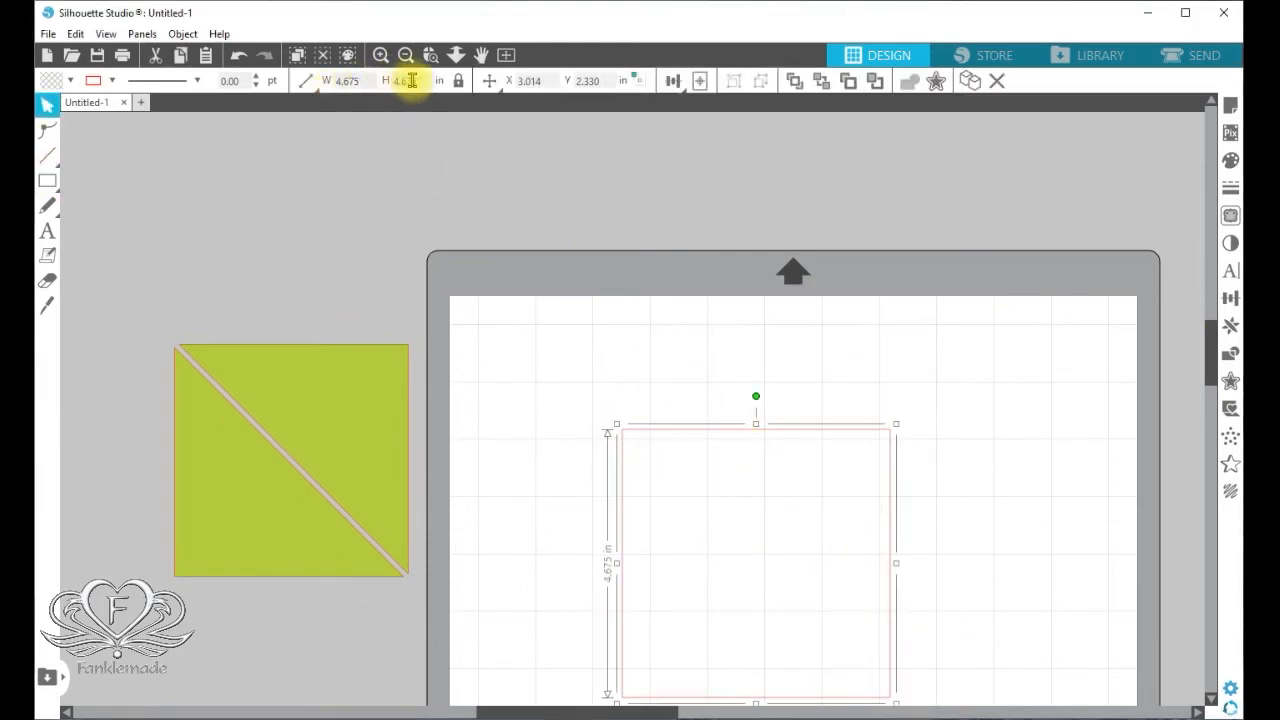
{"action": "left_click", "coordinate": [395, 83]}
{"action": "type", "text": "4"}
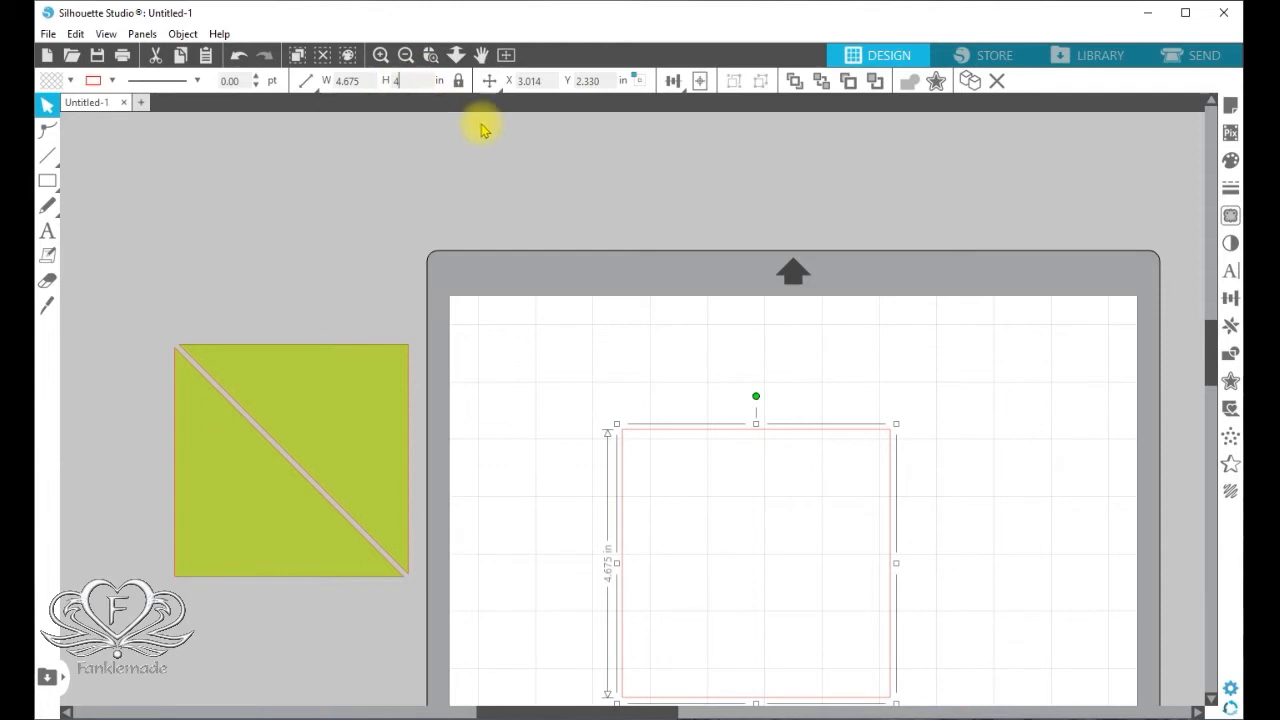
{"action": "key", "text": "Return"}
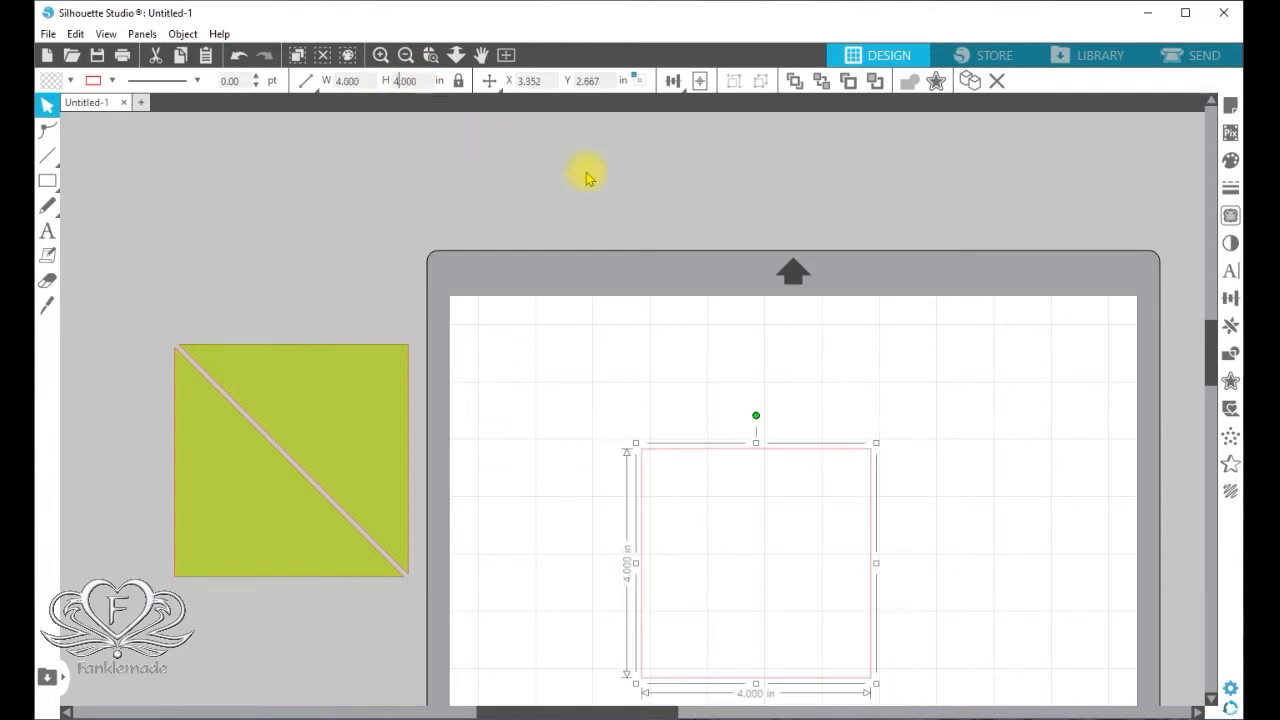
Step: Fill the new 4 in square with light blue and center it on the page
{"action": "left_click", "coordinate": [1235, 168]}
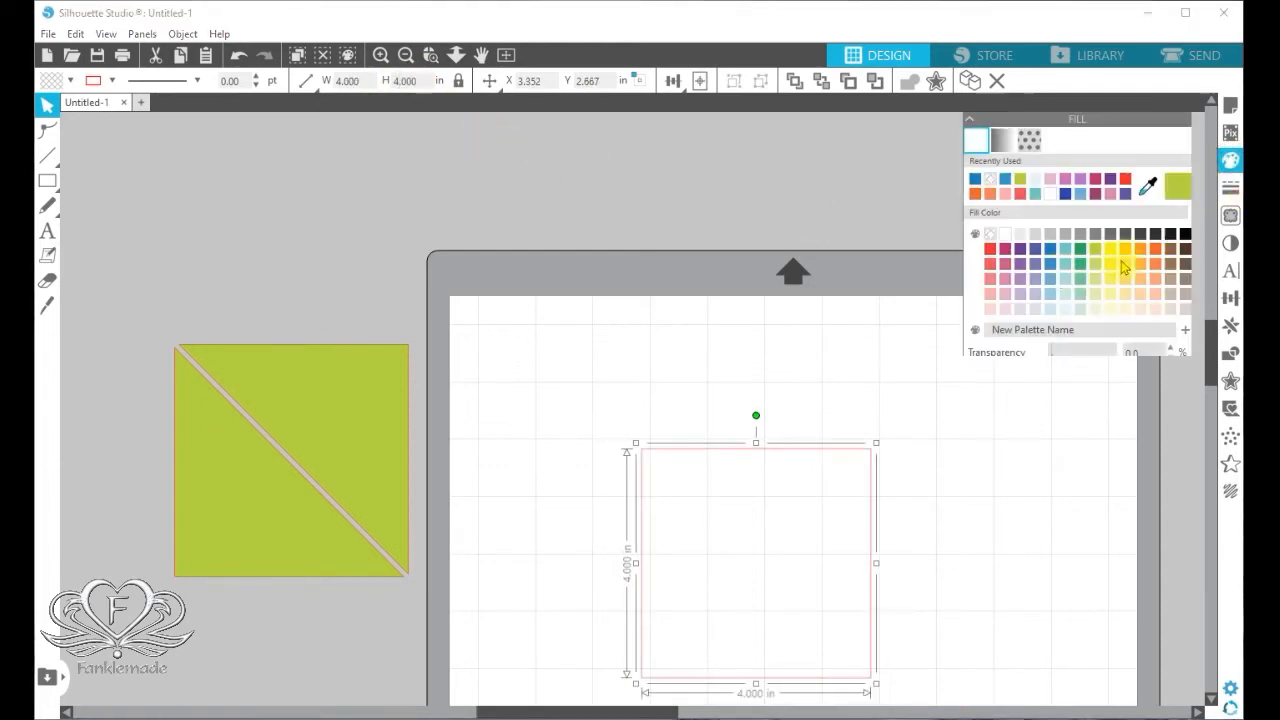
{"action": "left_click", "coordinate": [1051, 278]}
{"action": "left_click_drag", "start_coordinate": [1211, 340], "coordinate": [1206, 382]}
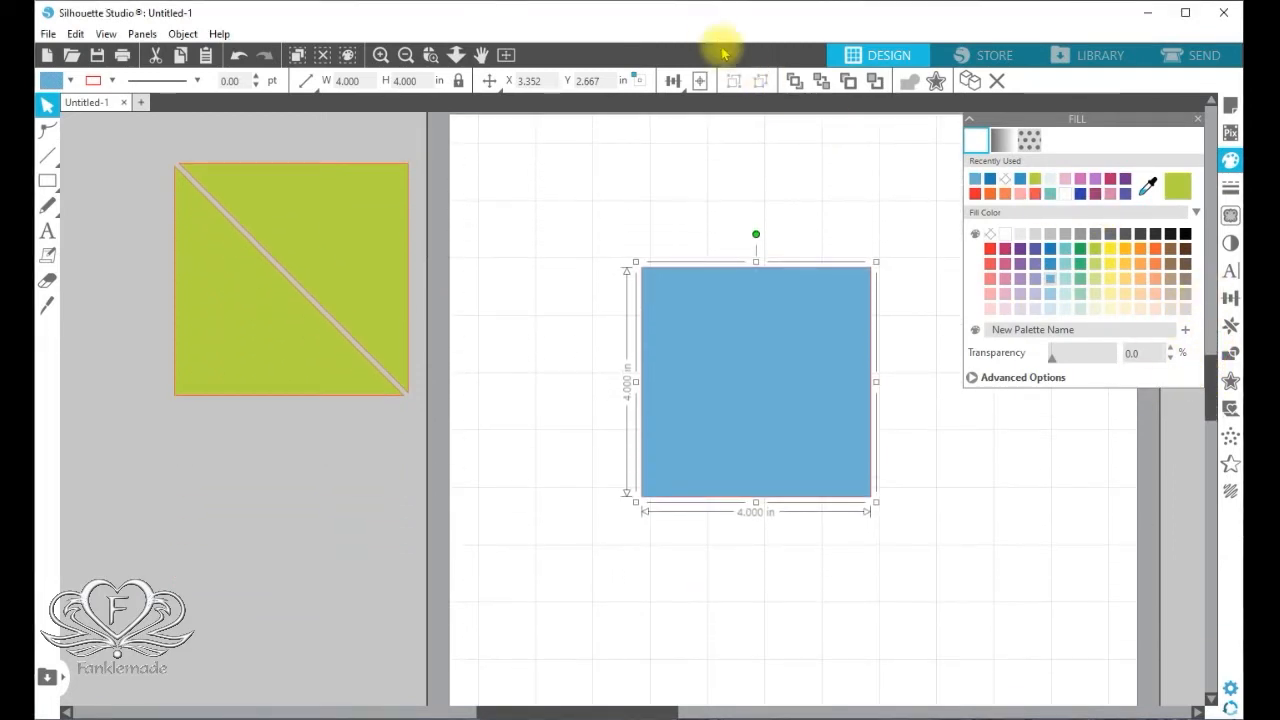
{"action": "left_click", "coordinate": [699, 81]}
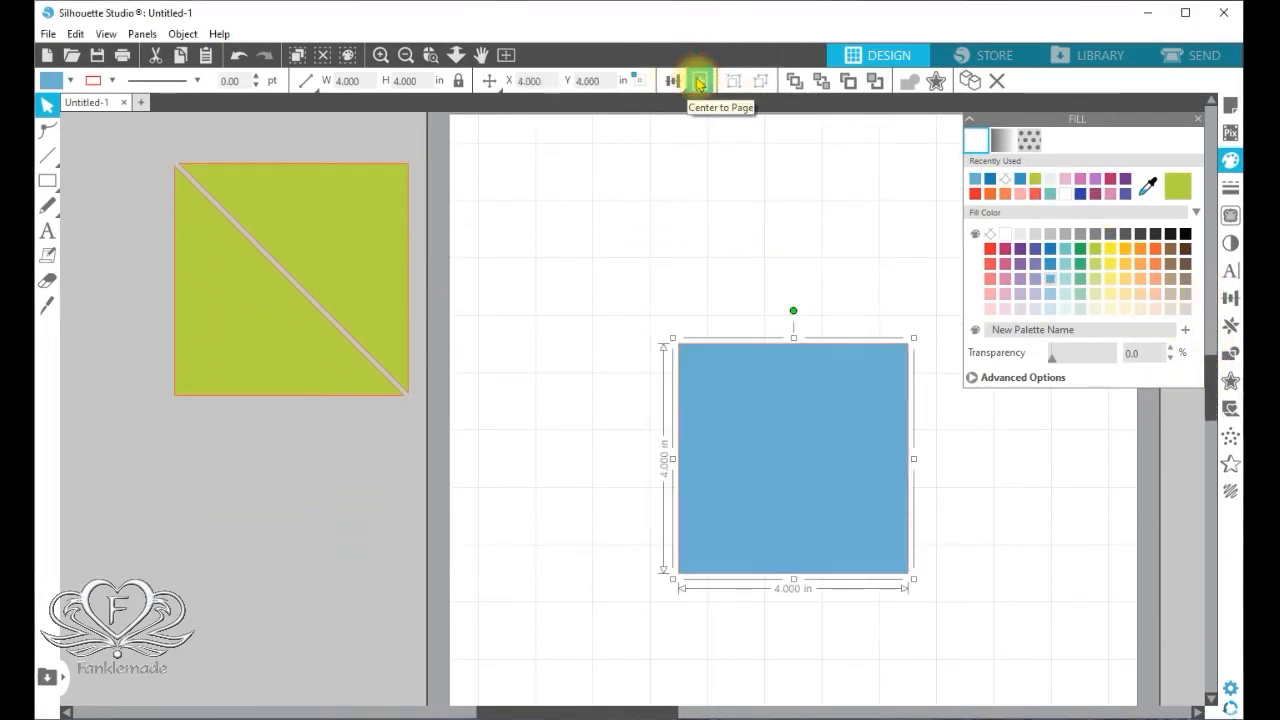
{"action": "left_click", "coordinate": [1037, 506]}
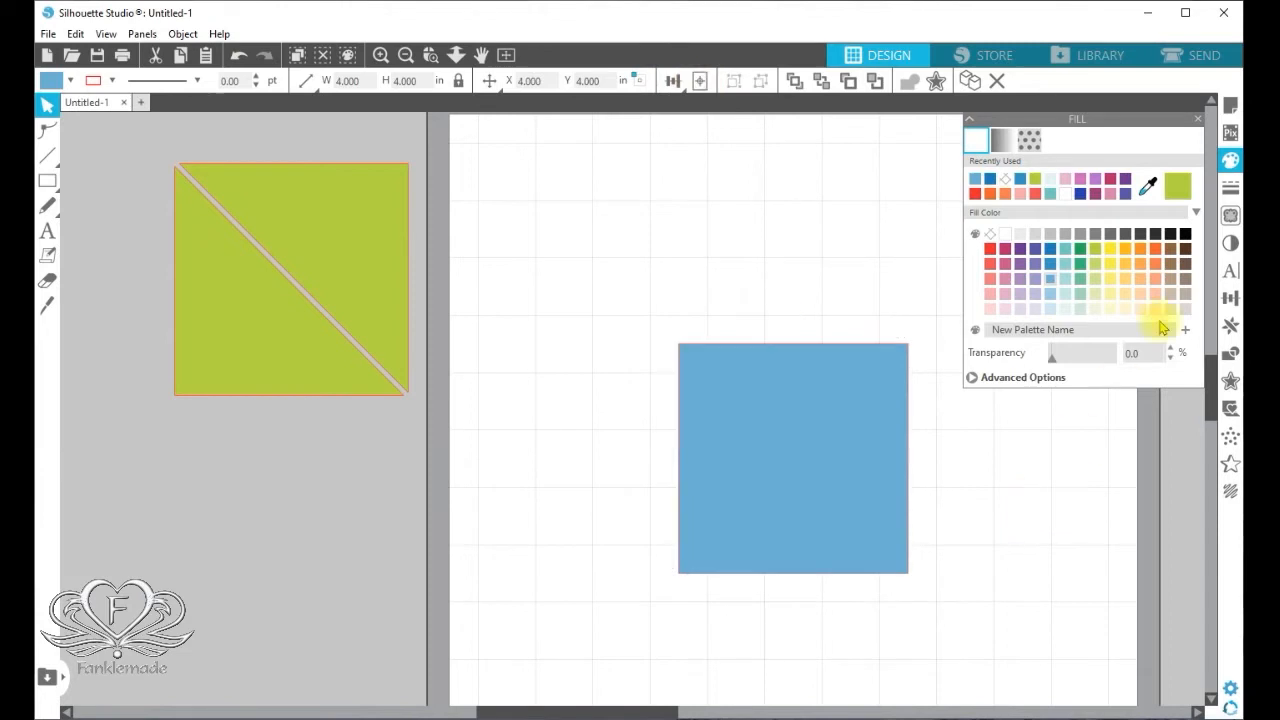
{"action": "left_click", "coordinate": [1197, 119]}
Step: Draw a horizontal straight Knife line about 6.42 in long above the blue square and center it on the page
{"action": "left_click_drag", "start_coordinate": [624, 709], "coordinate": [691, 708]}
{"action": "left_click", "coordinate": [643, 522]}
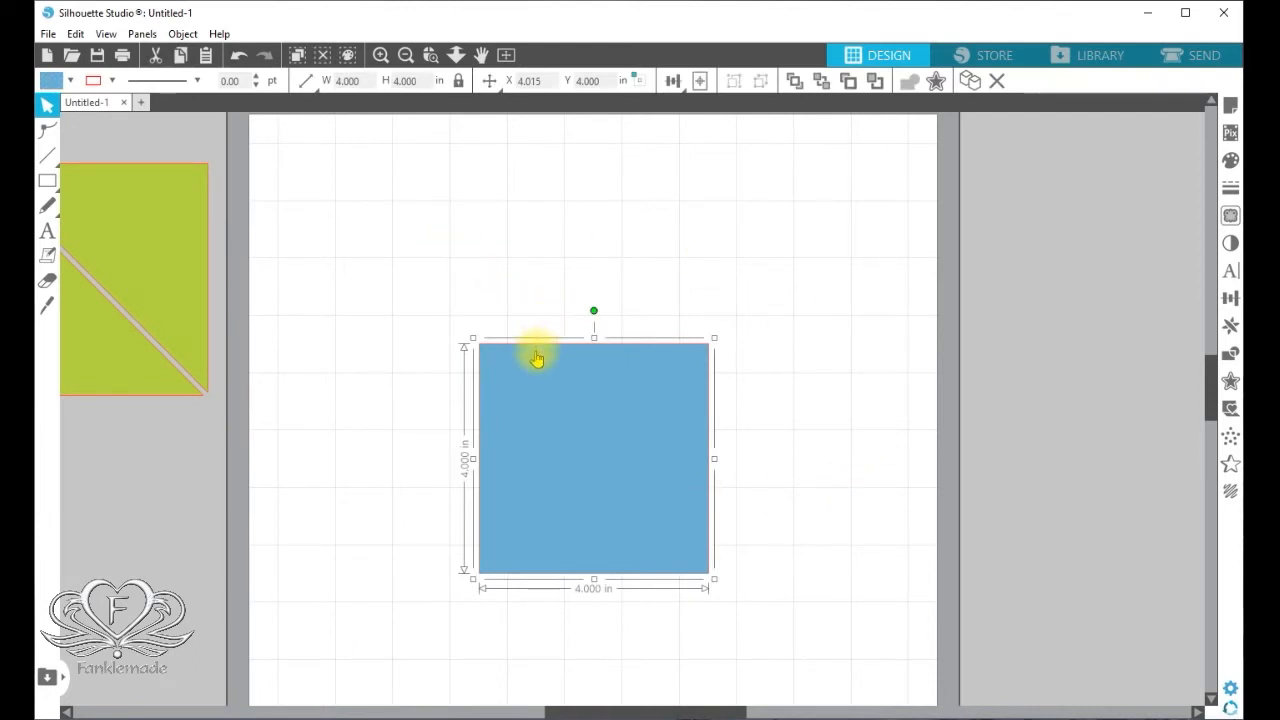
{"action": "left_click", "coordinate": [47, 308]}
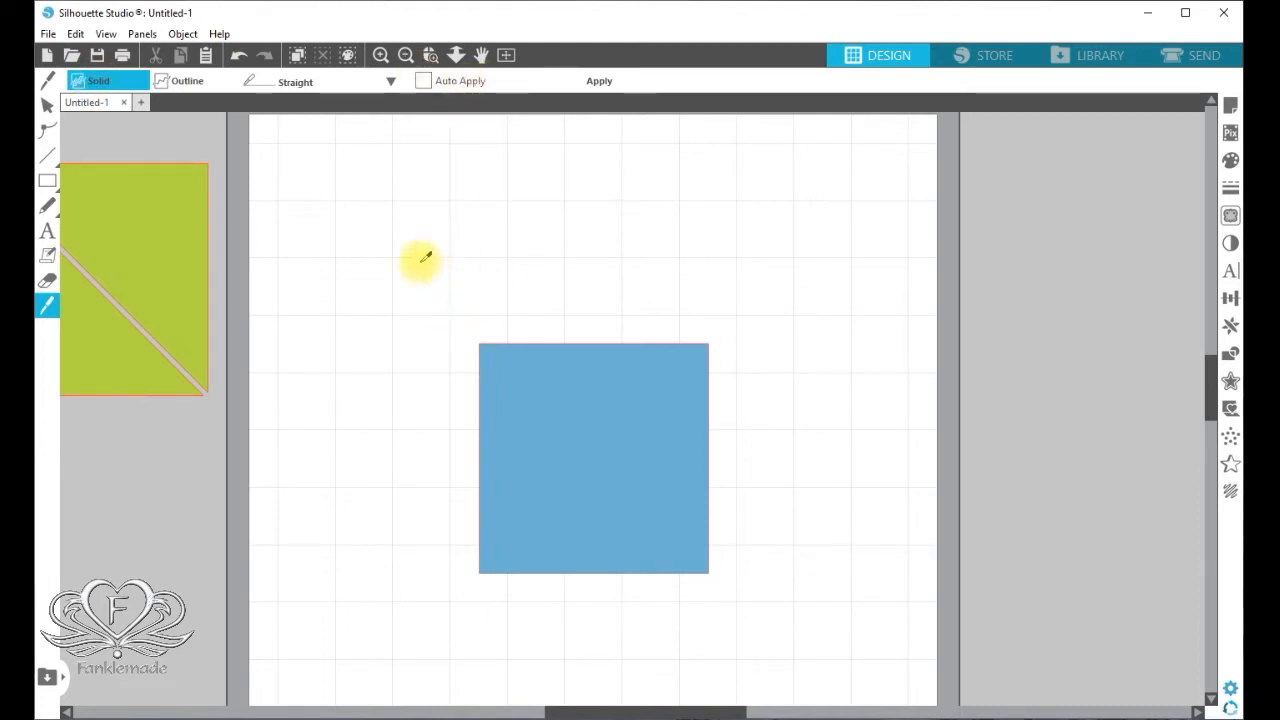
{"action": "left_click_drag", "start_coordinate": [420, 262], "coordinate": [786, 312]}
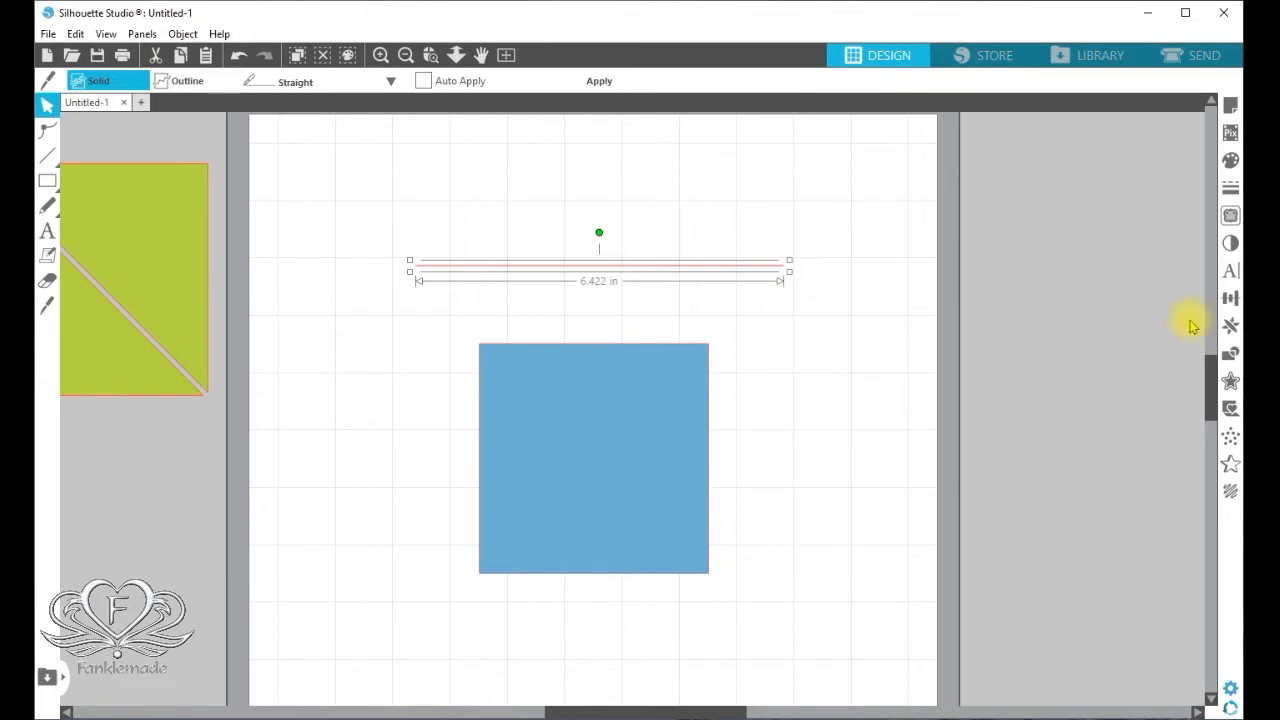
{"action": "left_click", "coordinate": [1230, 300]}
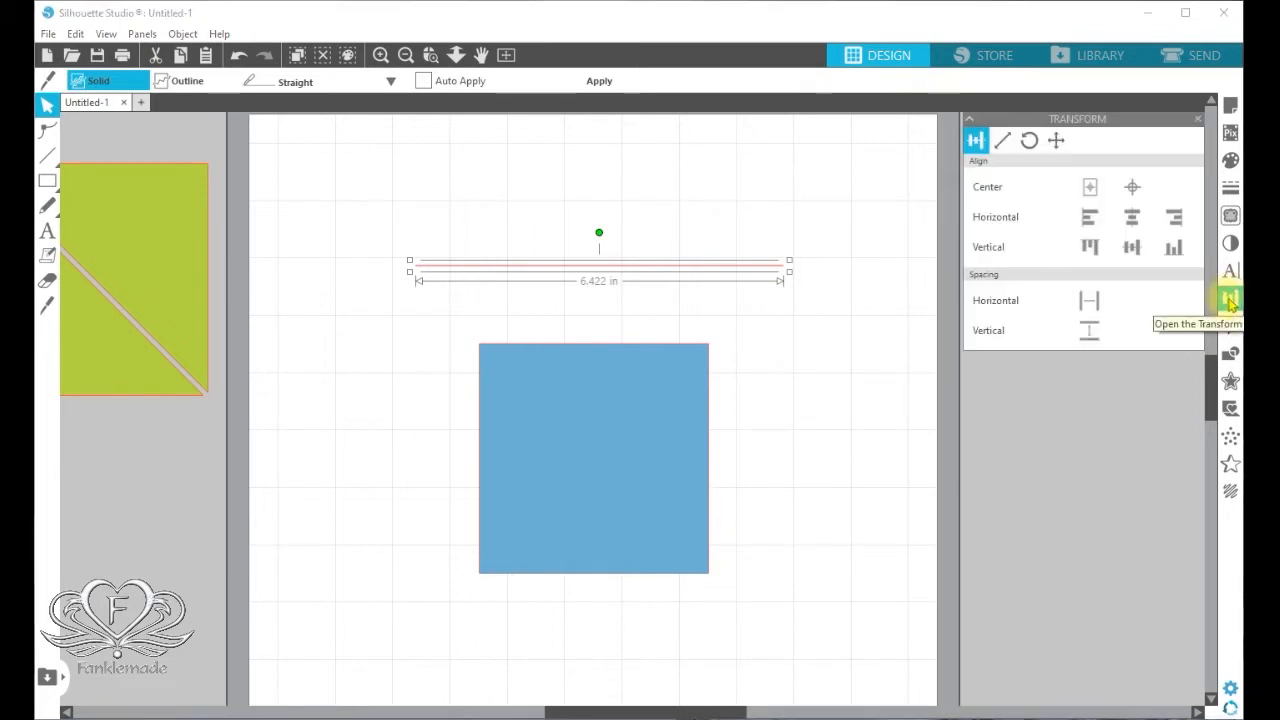
{"action": "left_click", "coordinate": [1093, 189]}
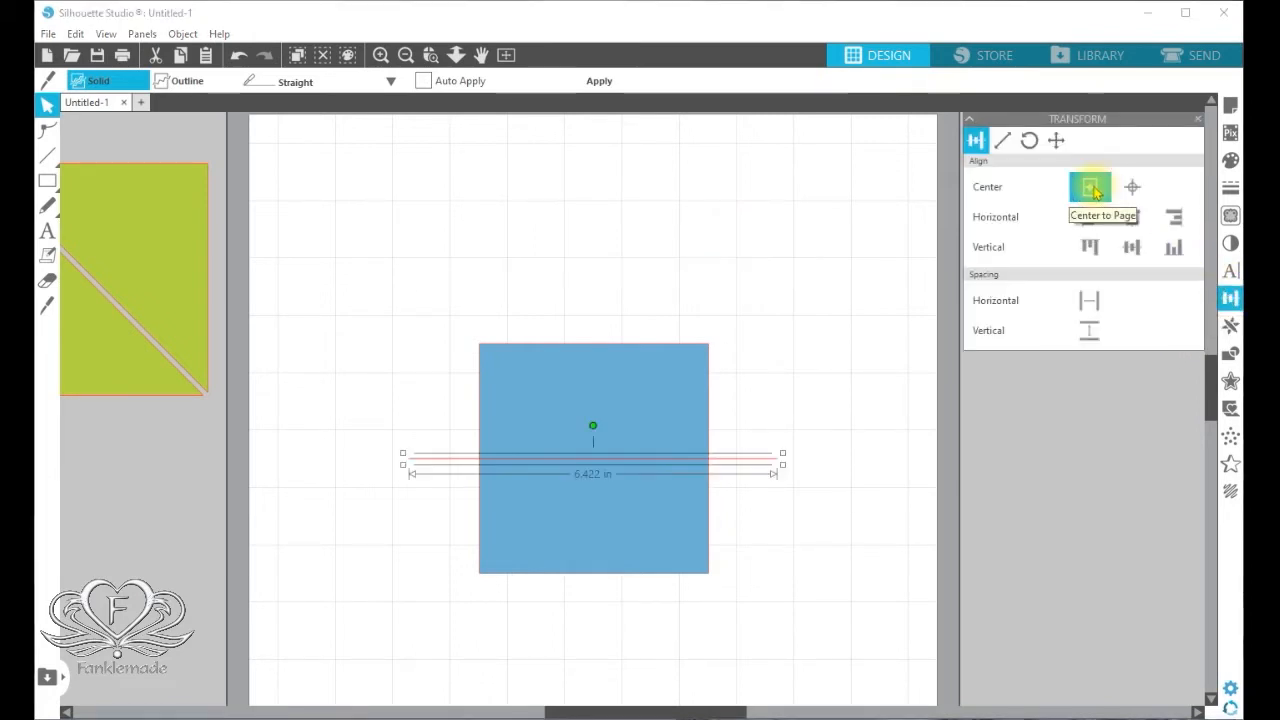
Step: Rotate the centered knife line 45° clockwise so it crosses the blue square diagonally
{"action": "left_click", "coordinate": [182, 34]}
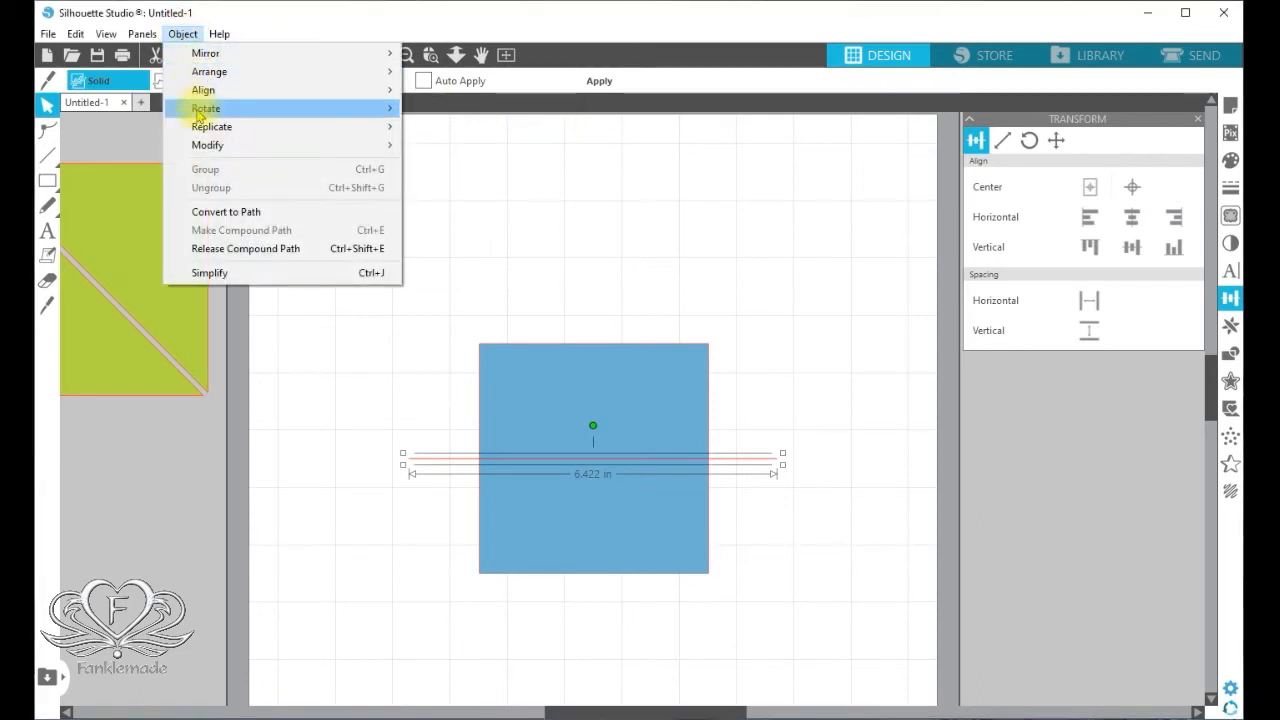
{"action": "mouse_move", "coordinate": [203, 108]}
{"action": "left_click", "coordinate": [432, 109]}
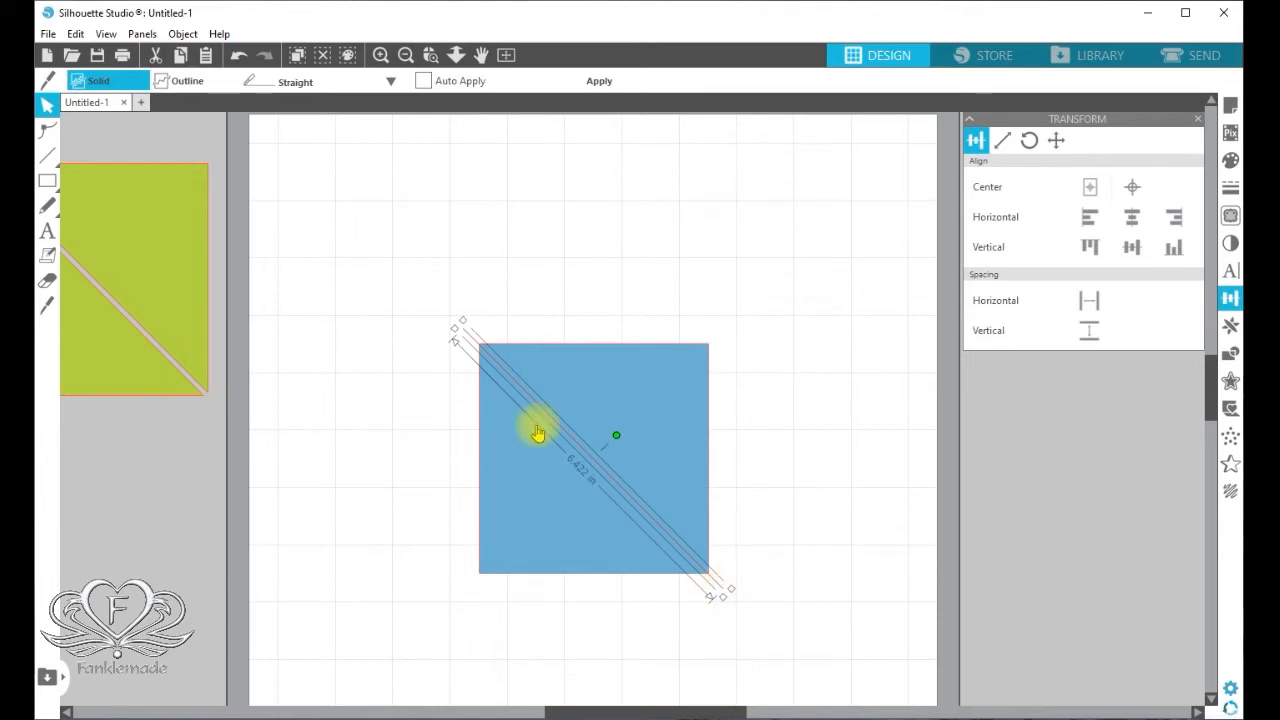
Step: Paste a copy of the diagonal knife line in front and rotate the copy 90° clockwise
{"action": "right_click", "coordinate": [467, 343]}
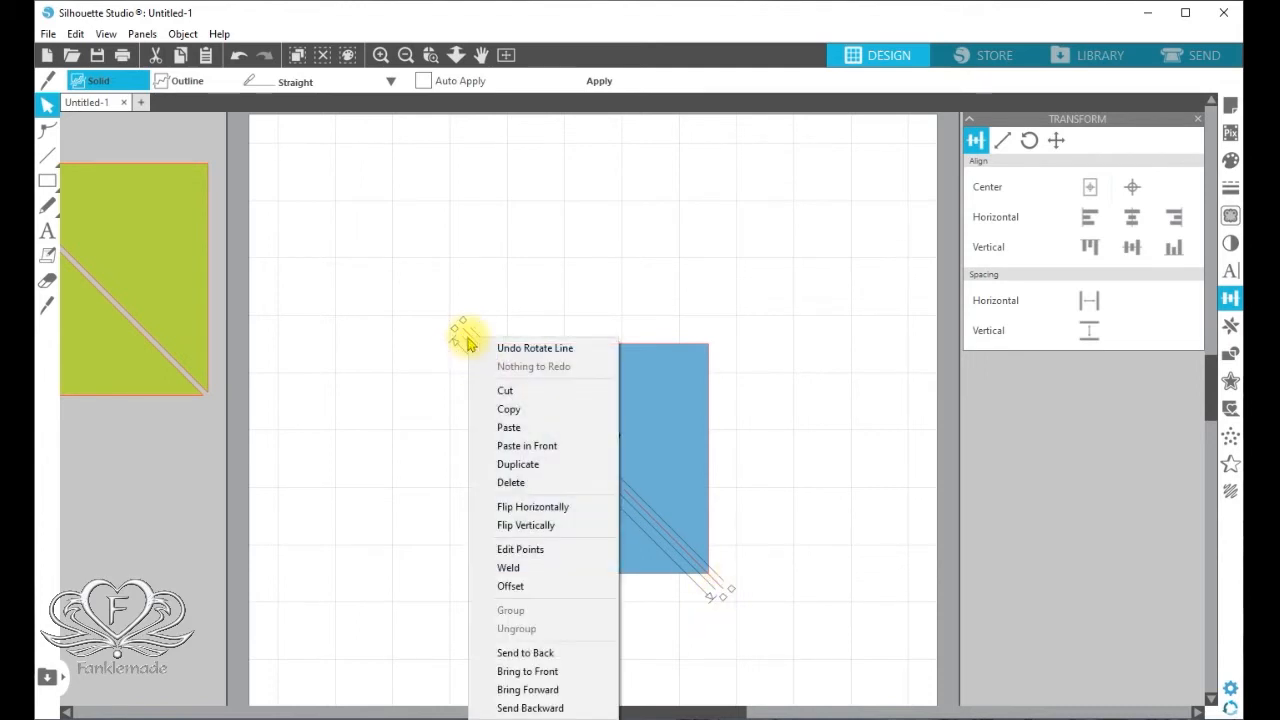
{"action": "left_click", "coordinate": [485, 408]}
{"action": "right_click", "coordinate": [466, 338]}
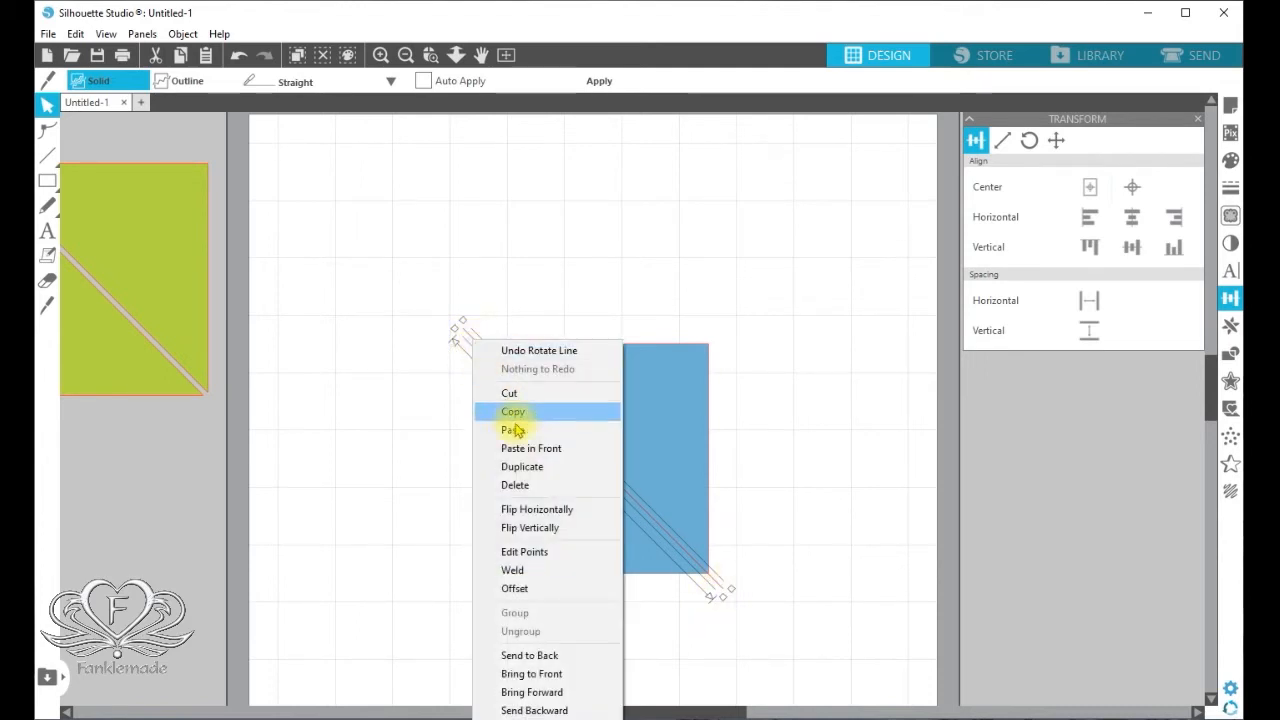
{"action": "left_click", "coordinate": [529, 456]}
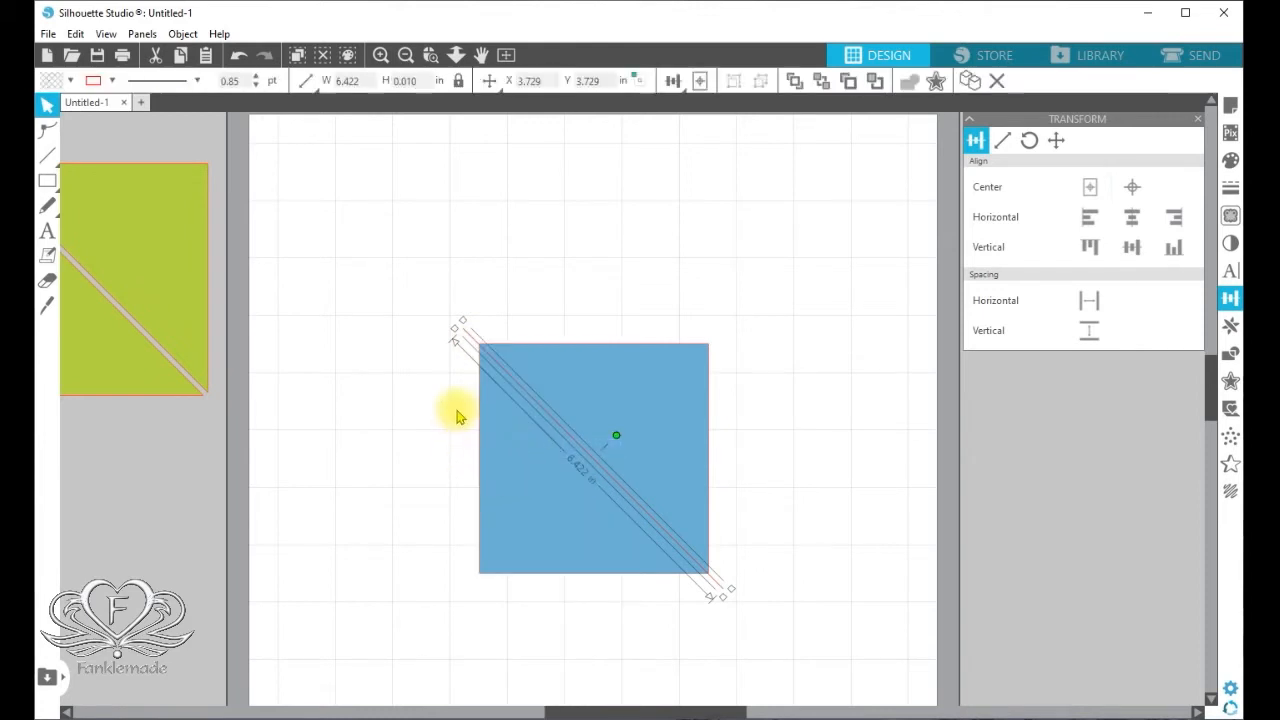
{"action": "left_click", "coordinate": [188, 36]}
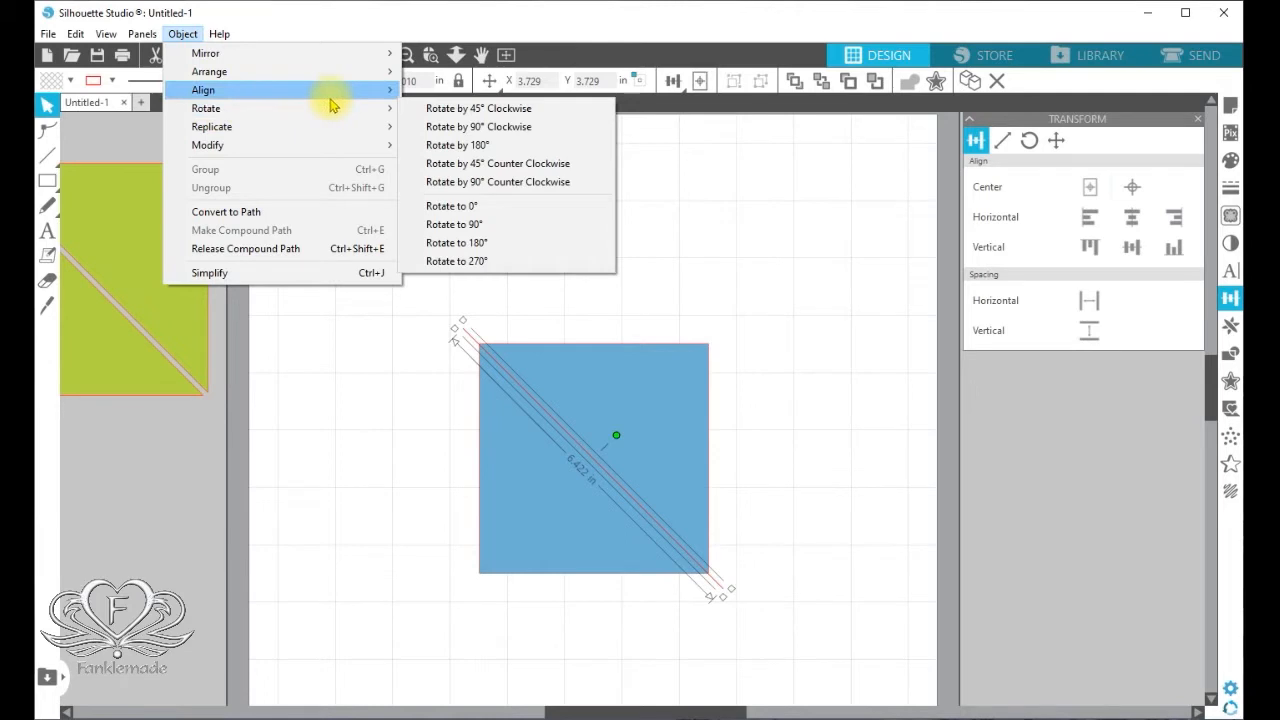
{"action": "mouse_move", "coordinate": [380, 116]}
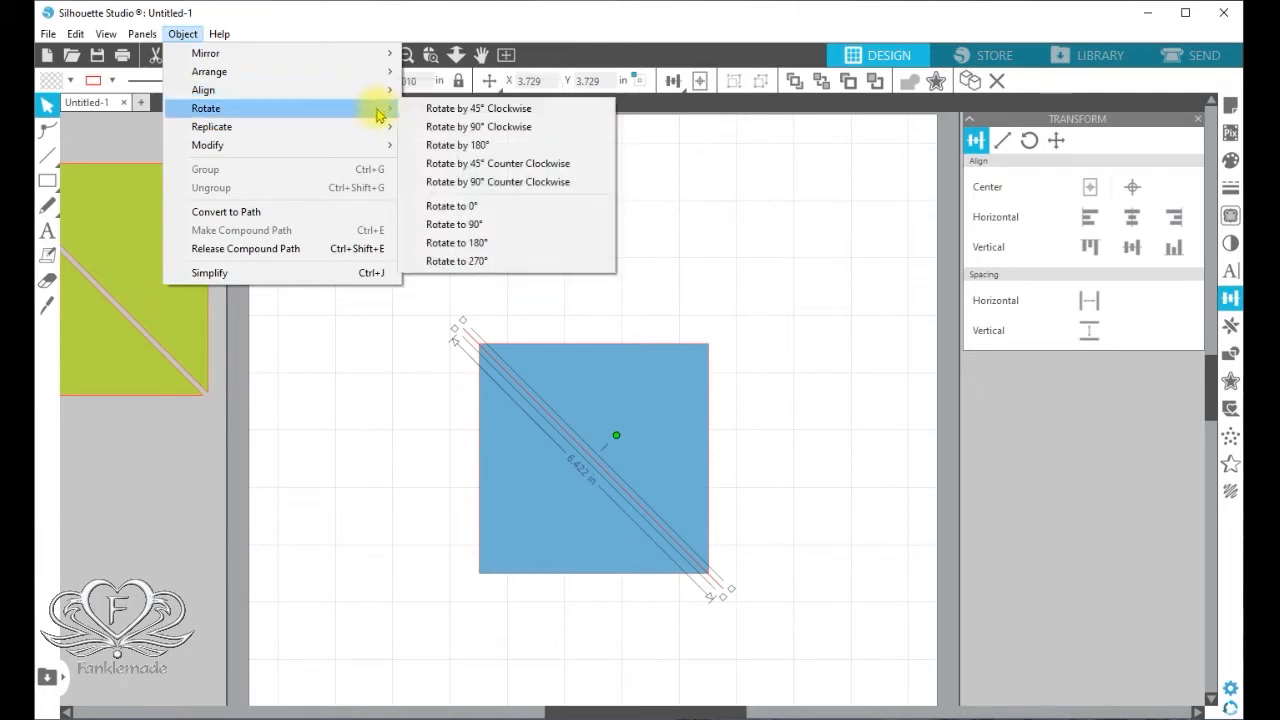
{"action": "left_click", "coordinate": [460, 127]}
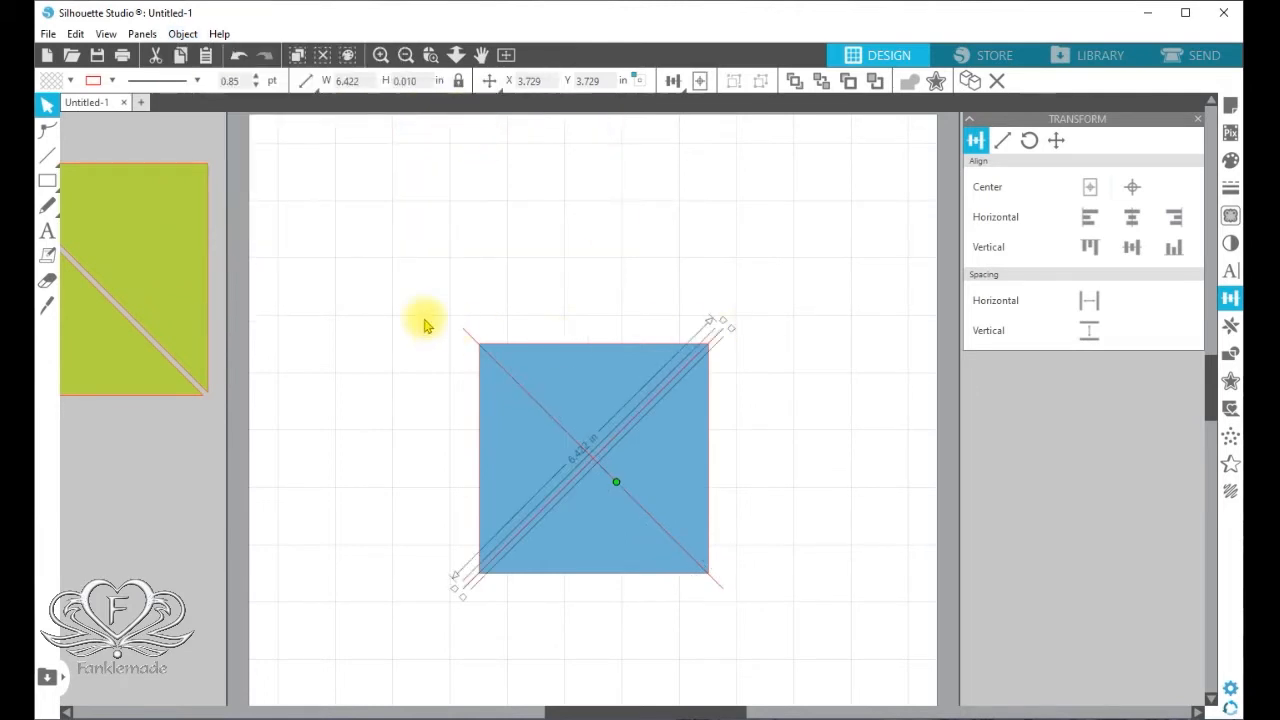
Step: Apply both diagonal knife lines to cut the blue square and move the four triangles slightly apart
{"action": "left_click", "coordinate": [466, 341], "text": "shift"}
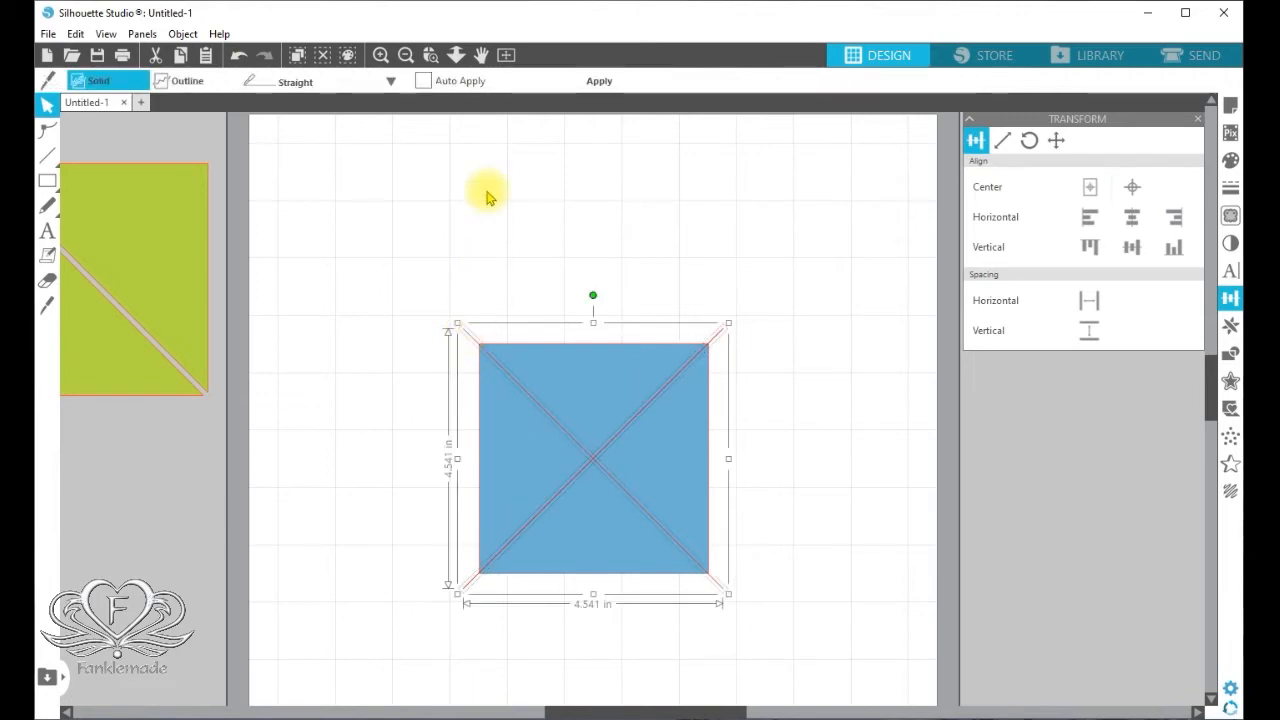
{"action": "left_click", "coordinate": [600, 86]}
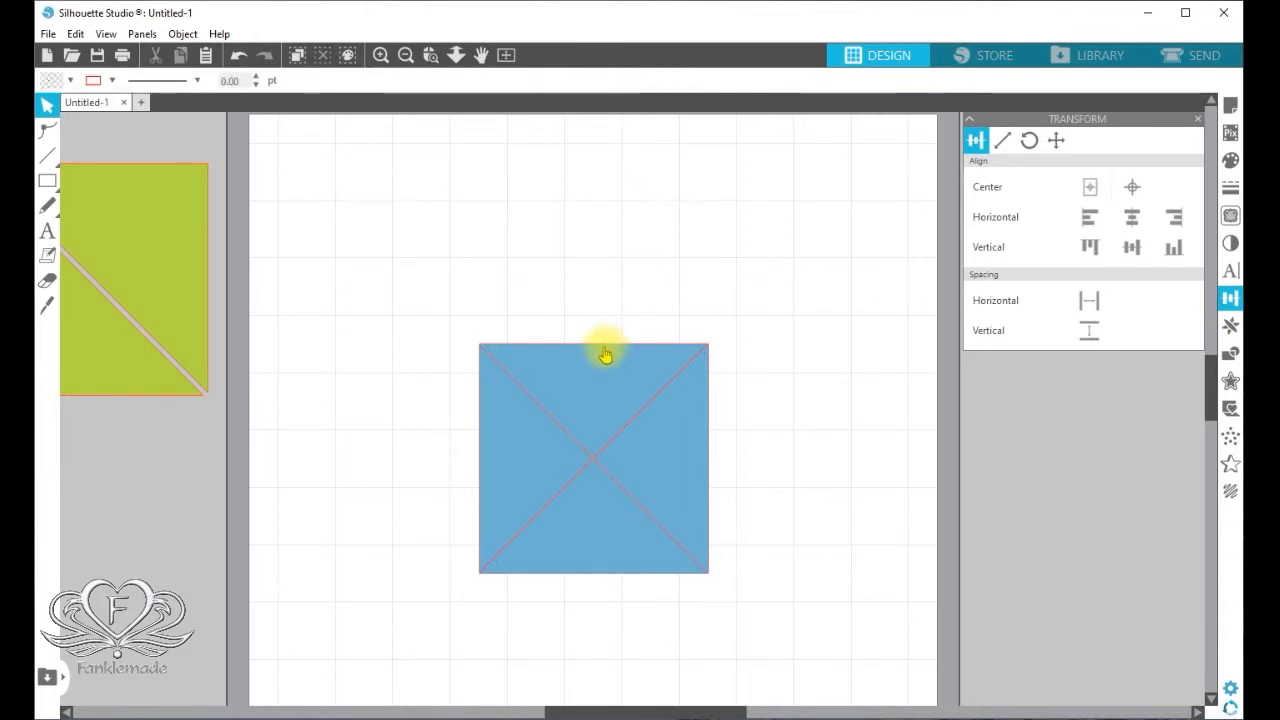
{"action": "left_click_drag", "start_coordinate": [598, 357], "coordinate": [598, 348]}
{"action": "left_click_drag", "start_coordinate": [665, 439], "coordinate": [672, 440]}
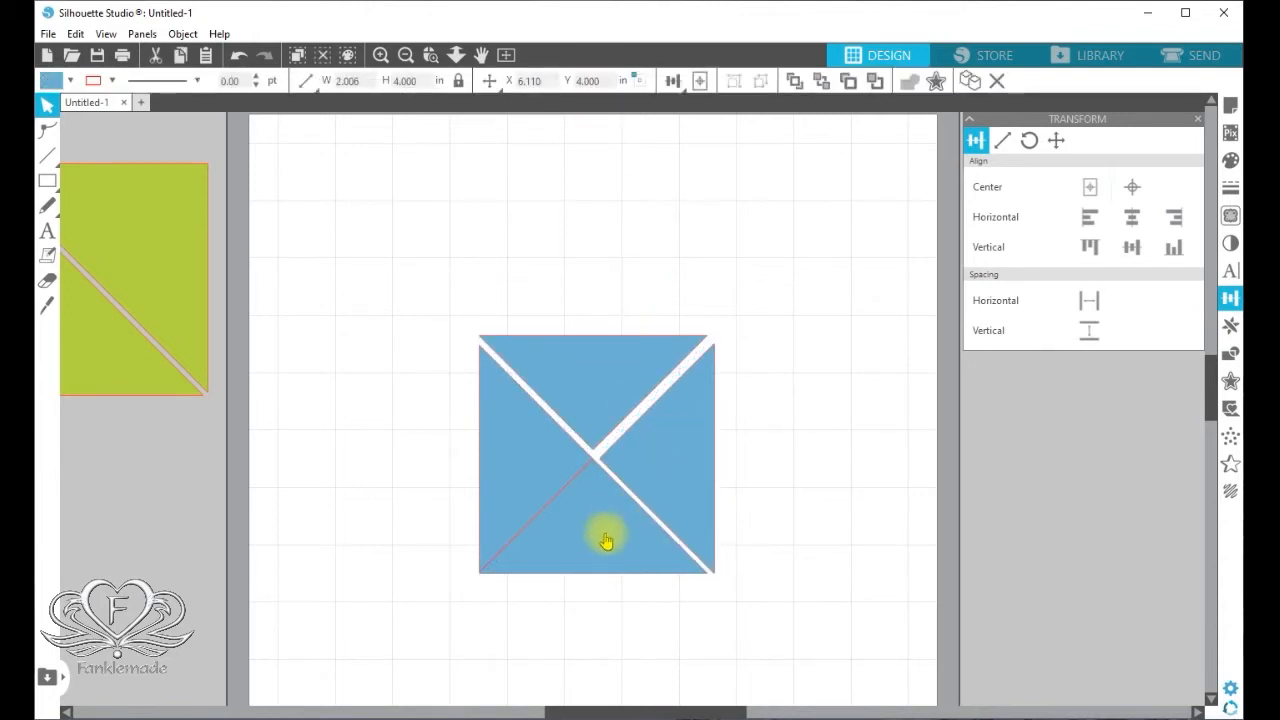
{"action": "left_click_drag", "start_coordinate": [606, 535], "coordinate": [606, 541]}
{"action": "left_click_drag", "start_coordinate": [552, 508], "coordinate": [523, 486]}
Step: Move all four blue triangles together off the page to the area below the green triangles
{"action": "left_click_drag", "start_coordinate": [411, 274], "coordinate": [737, 543]}
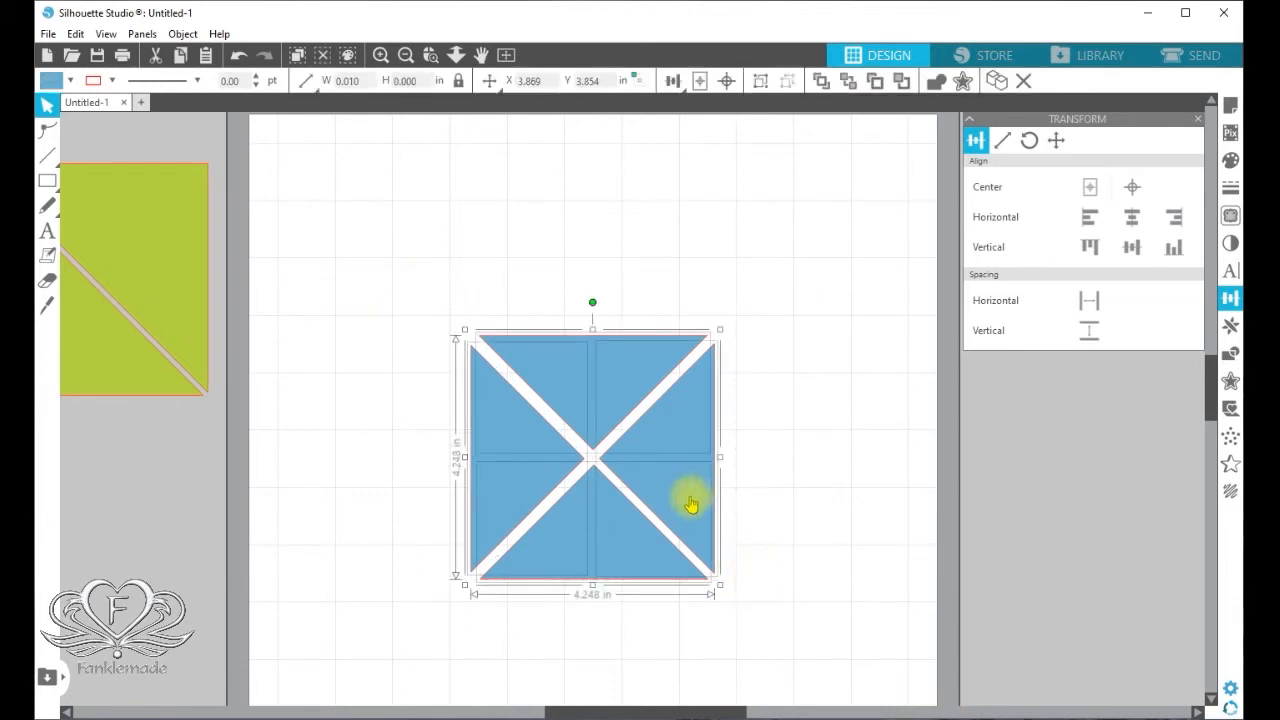
{"action": "left_click_drag", "start_coordinate": [699, 412], "coordinate": [190, 495]}
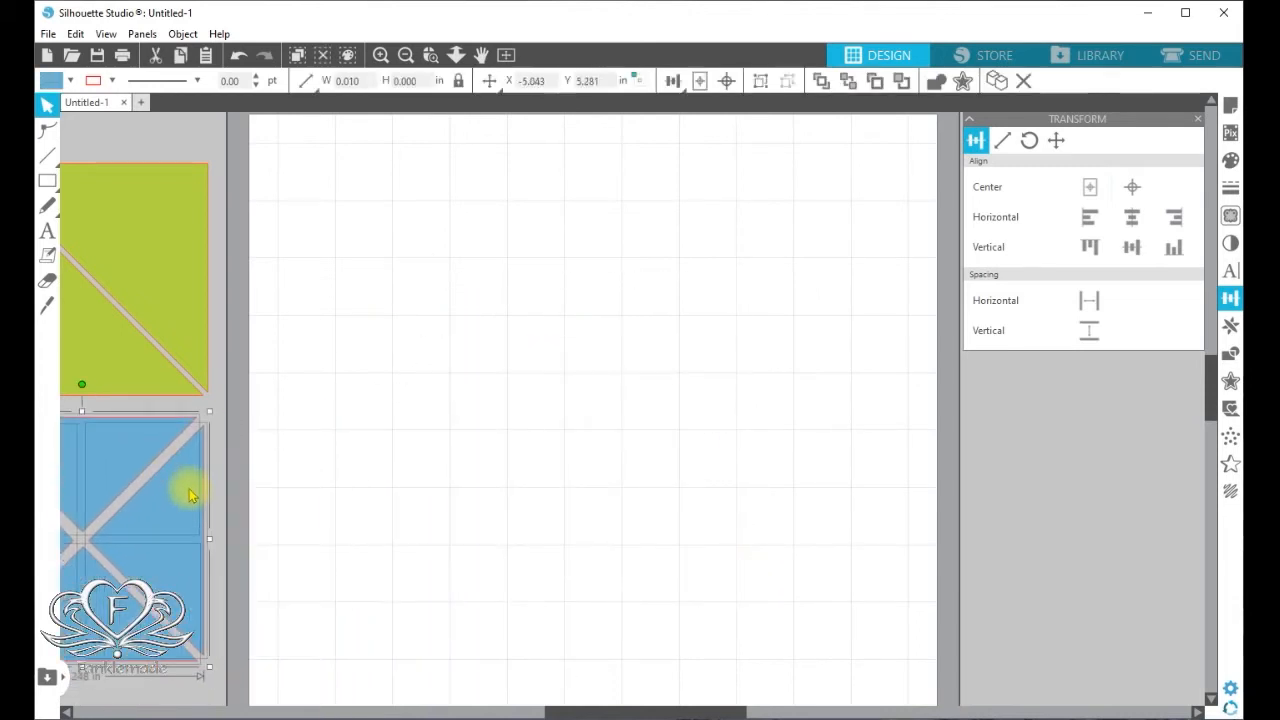
Step: Draw a new square with the Rectangle tool, size it to 4 x 4 in, and center it on the page
{"action": "left_click", "coordinate": [68, 182]}
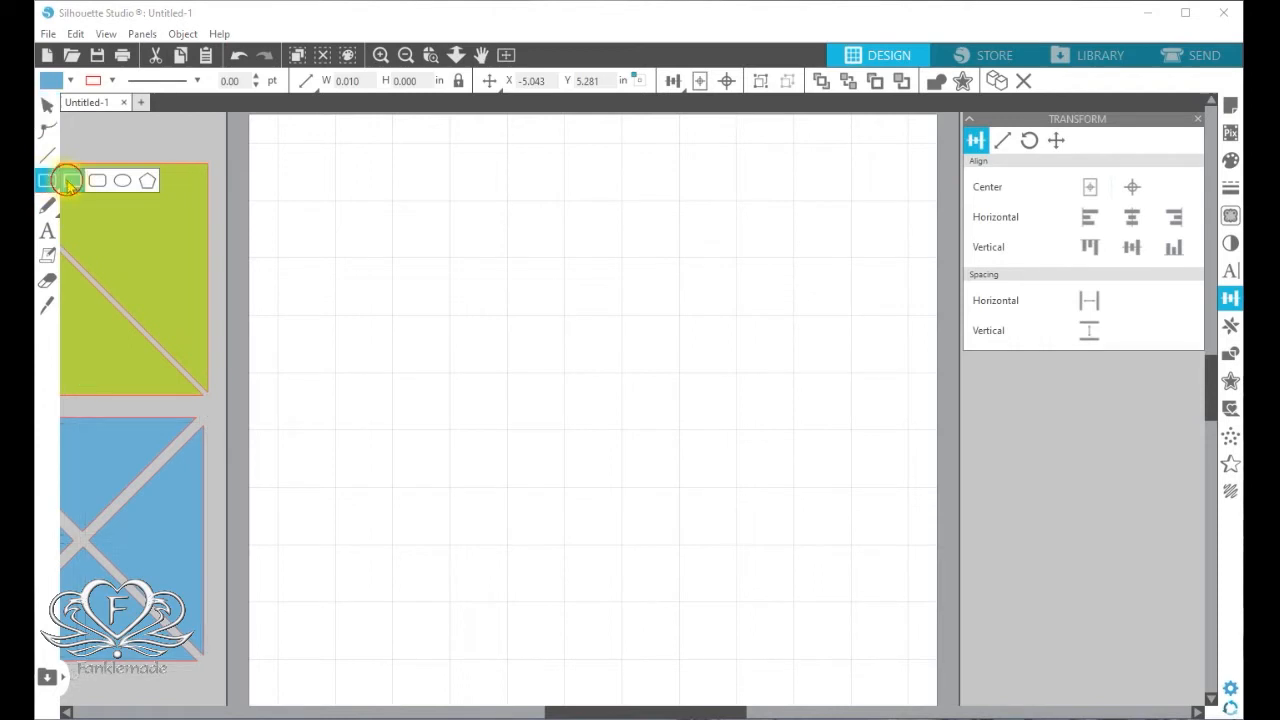
{"action": "mouse_move", "coordinate": [443, 252]}
{"action": "left_mouse_down"}
{"action": "mouse_move", "coordinate": [557, 400]}
{"action": "mouse_move", "coordinate": [695, 527]}
{"action": "left_mouse_up"}
{"action": "left_click", "coordinate": [424, 80]}
{"action": "key", "text": "Return"}
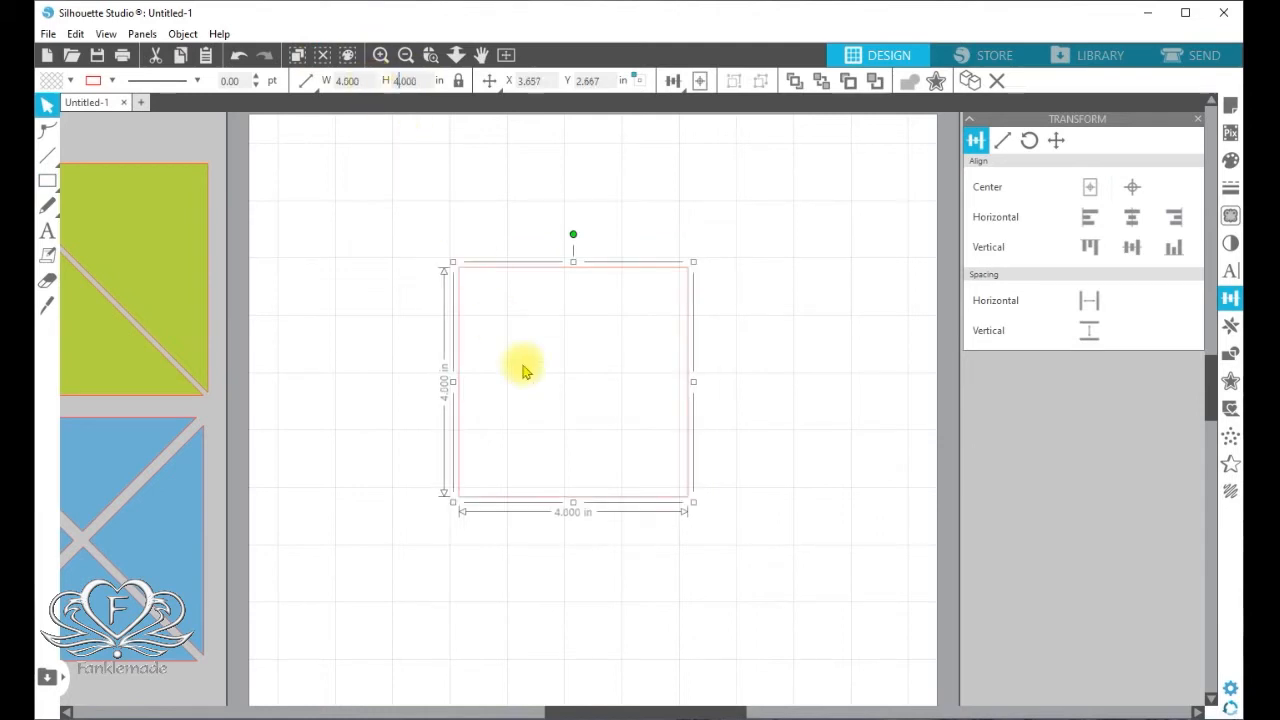
{"action": "left_click", "coordinate": [1089, 186]}
{"action": "left_click", "coordinate": [791, 440]}
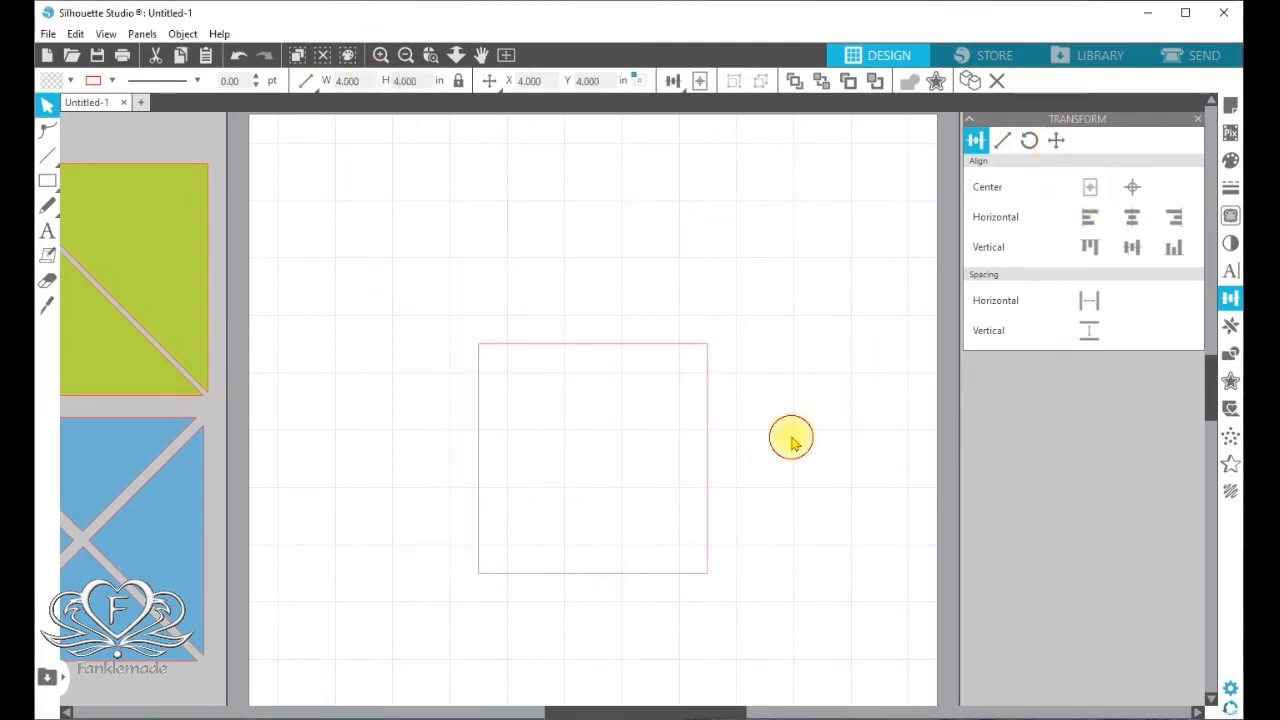
Step: Fill the new 4 in square with light pink
{"action": "left_click", "coordinate": [707, 445]}
{"action": "left_click", "coordinate": [1230, 158]}
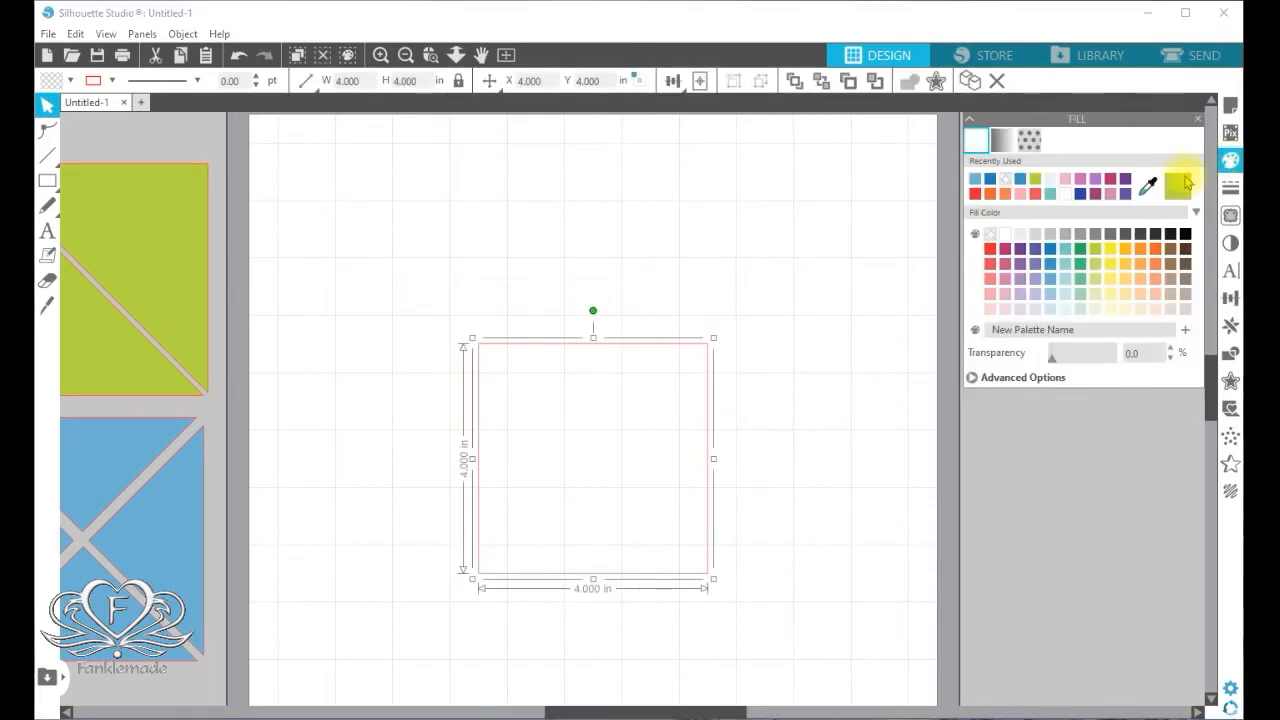
{"action": "left_click", "coordinate": [1006, 256]}
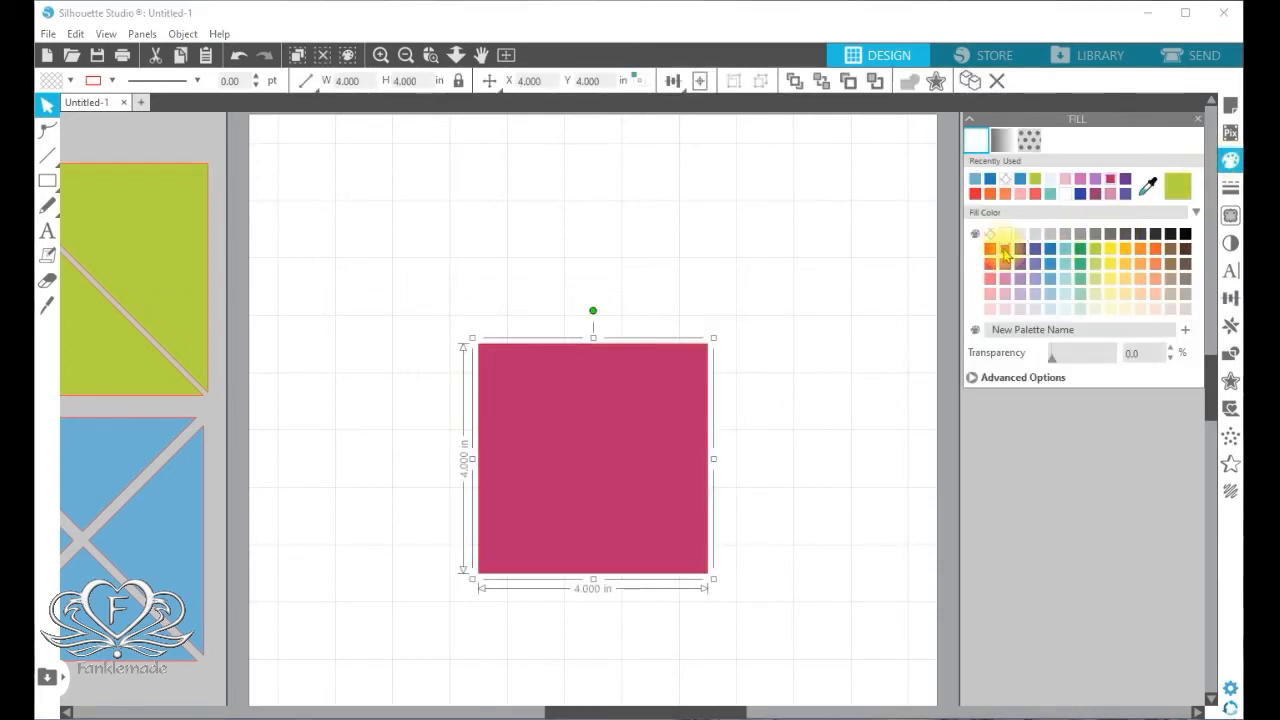
{"action": "left_click", "coordinate": [1004, 280]}
{"action": "left_click", "coordinate": [817, 374]}
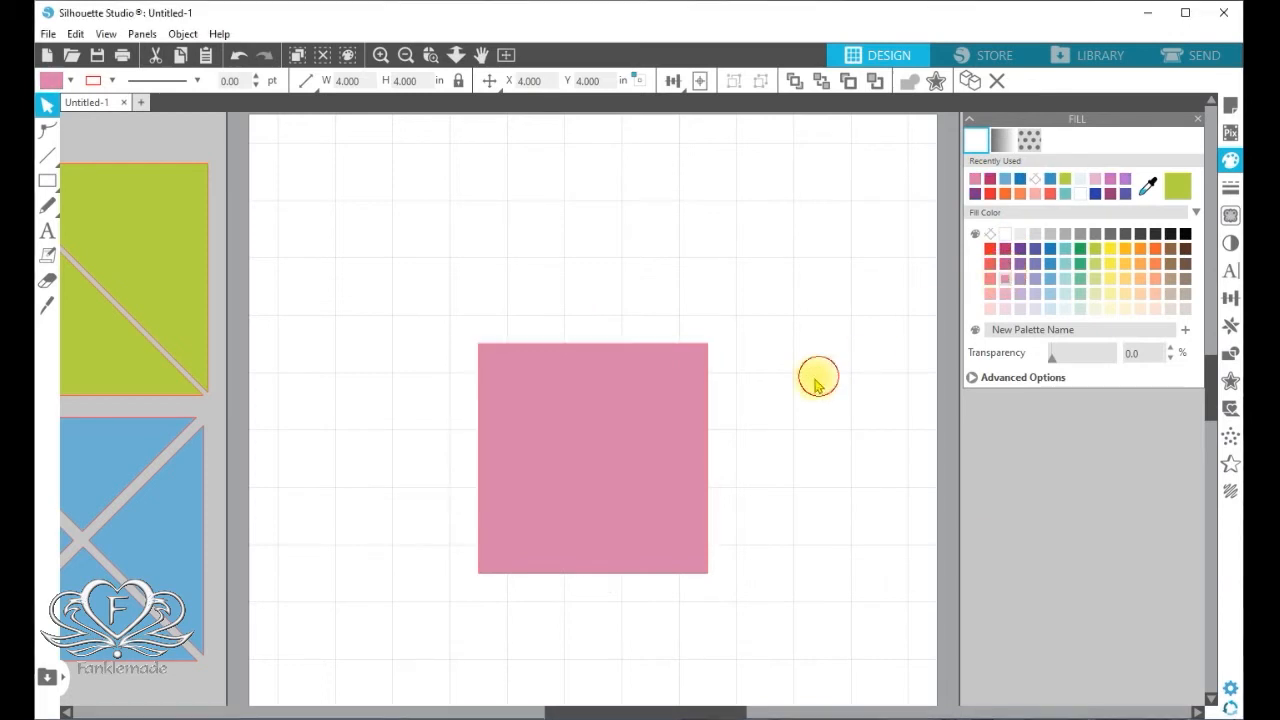
Step: Draw a horizontal Knife line about 6.51 in long above the pink square and center it on the page
{"action": "left_click", "coordinate": [46, 282]}
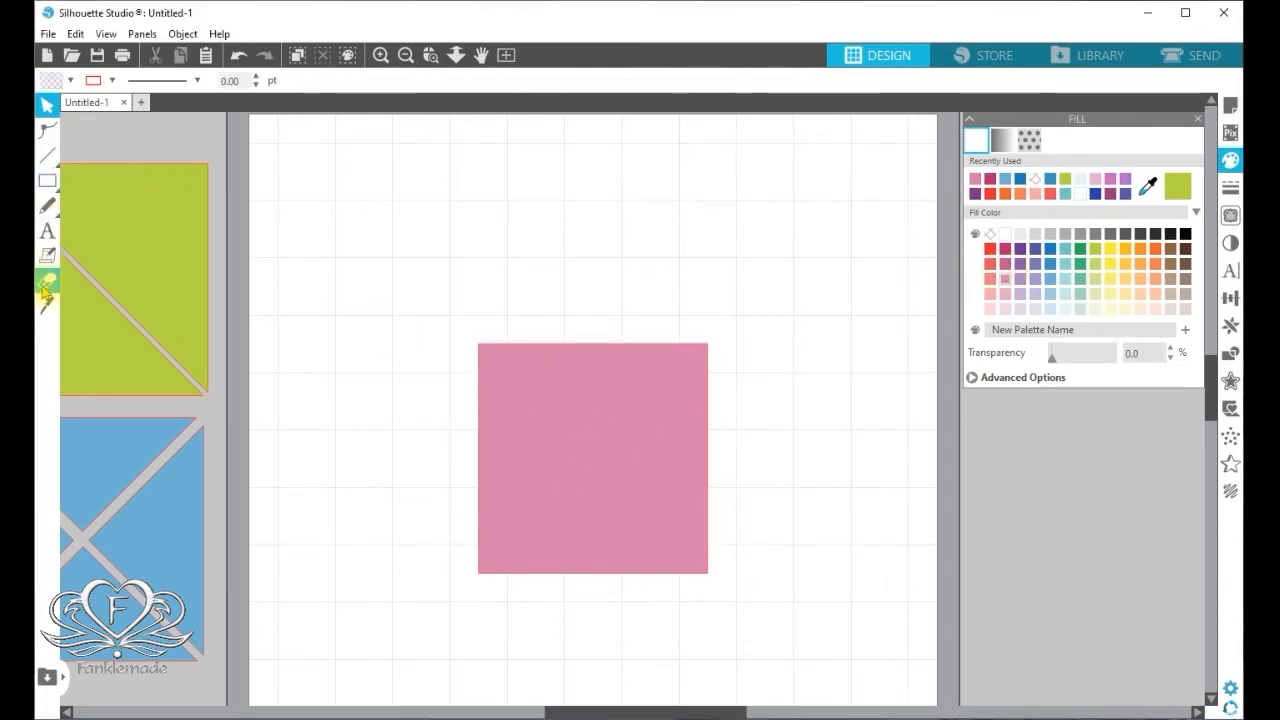
{"action": "left_click", "coordinate": [45, 308]}
{"action": "left_click_drag", "start_coordinate": [400, 278], "coordinate": [776, 303]}
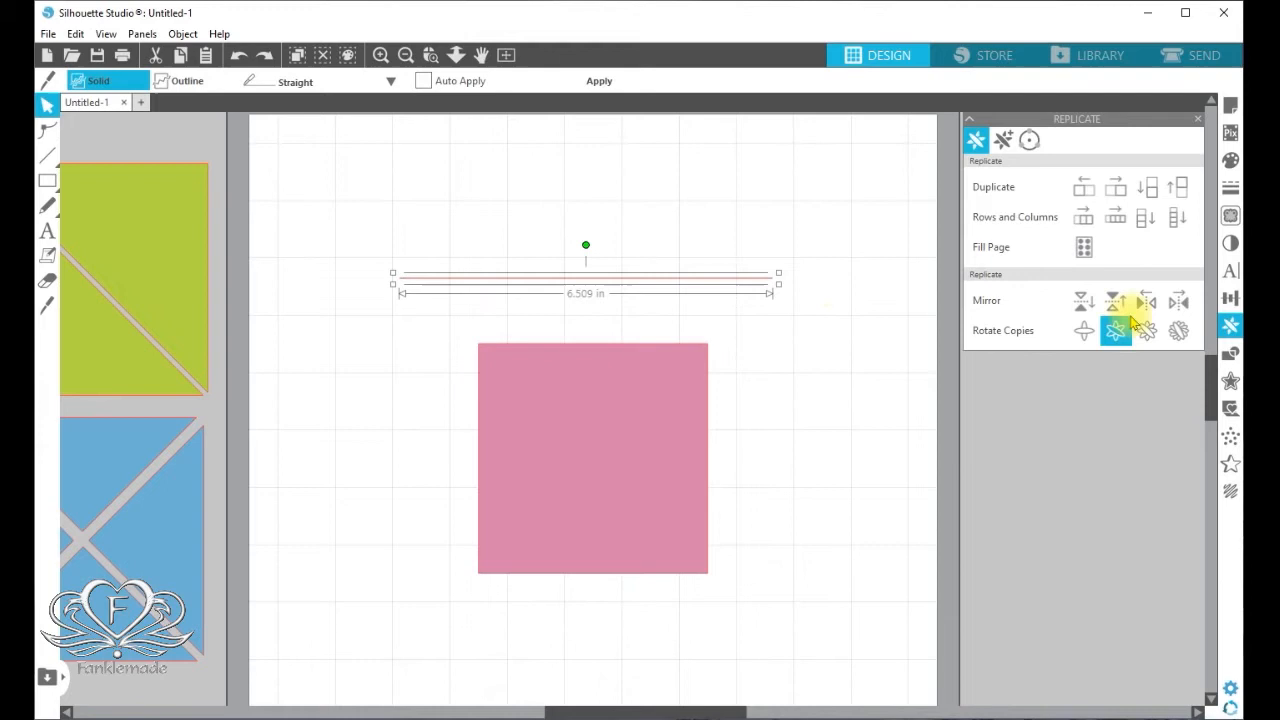
{"action": "left_click", "coordinate": [1231, 302]}
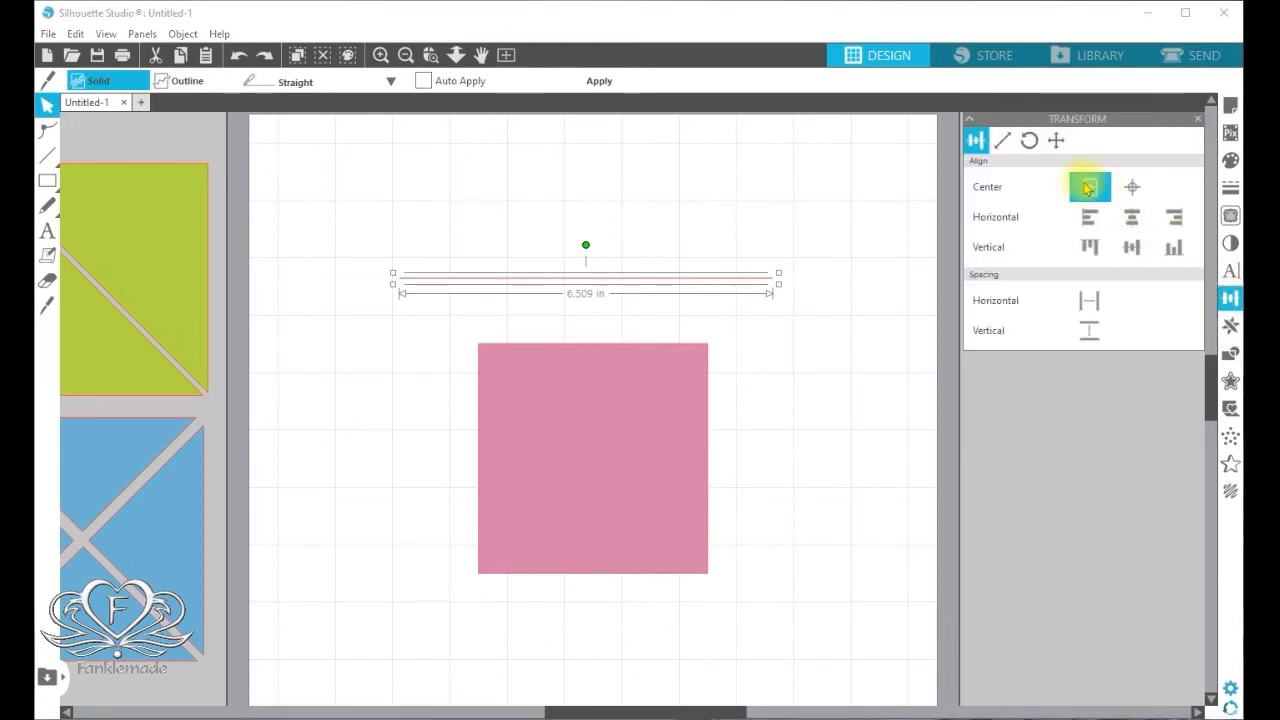
{"action": "left_click", "coordinate": [1089, 188]}
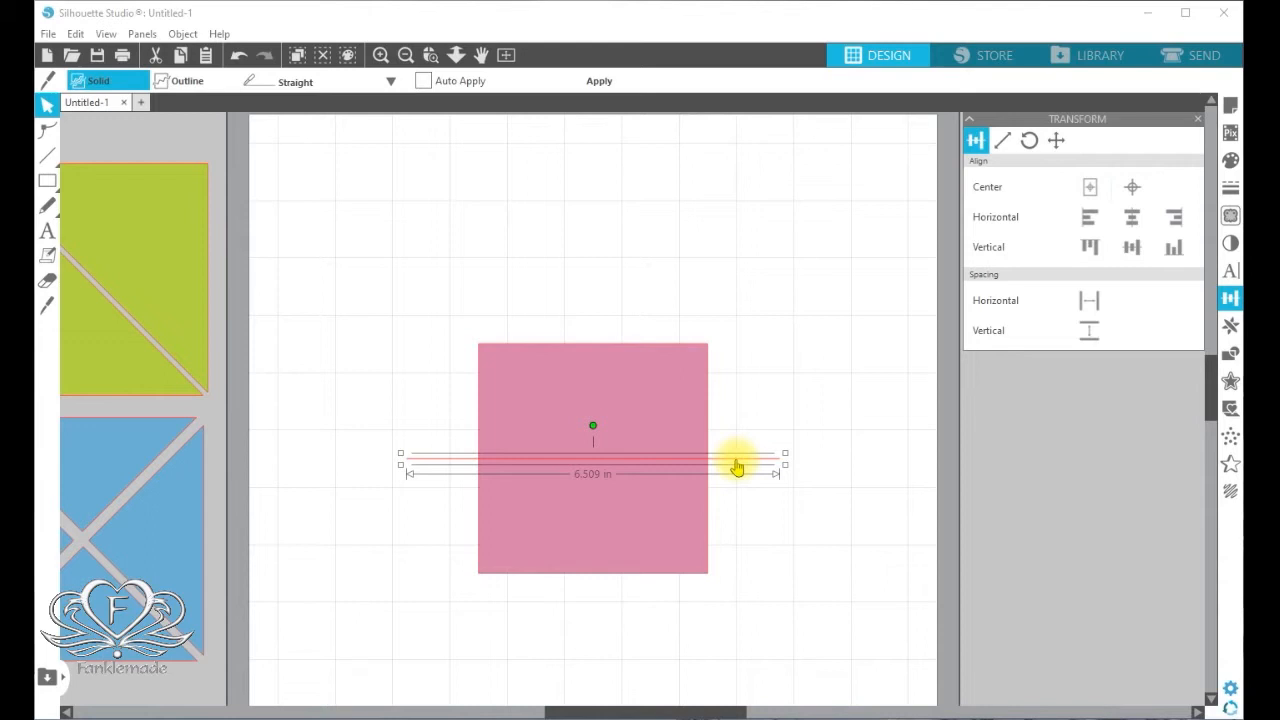
Step: Replicate the centered knife line with two rotated copies around its midpoint
{"action": "left_click", "coordinate": [1231, 328]}
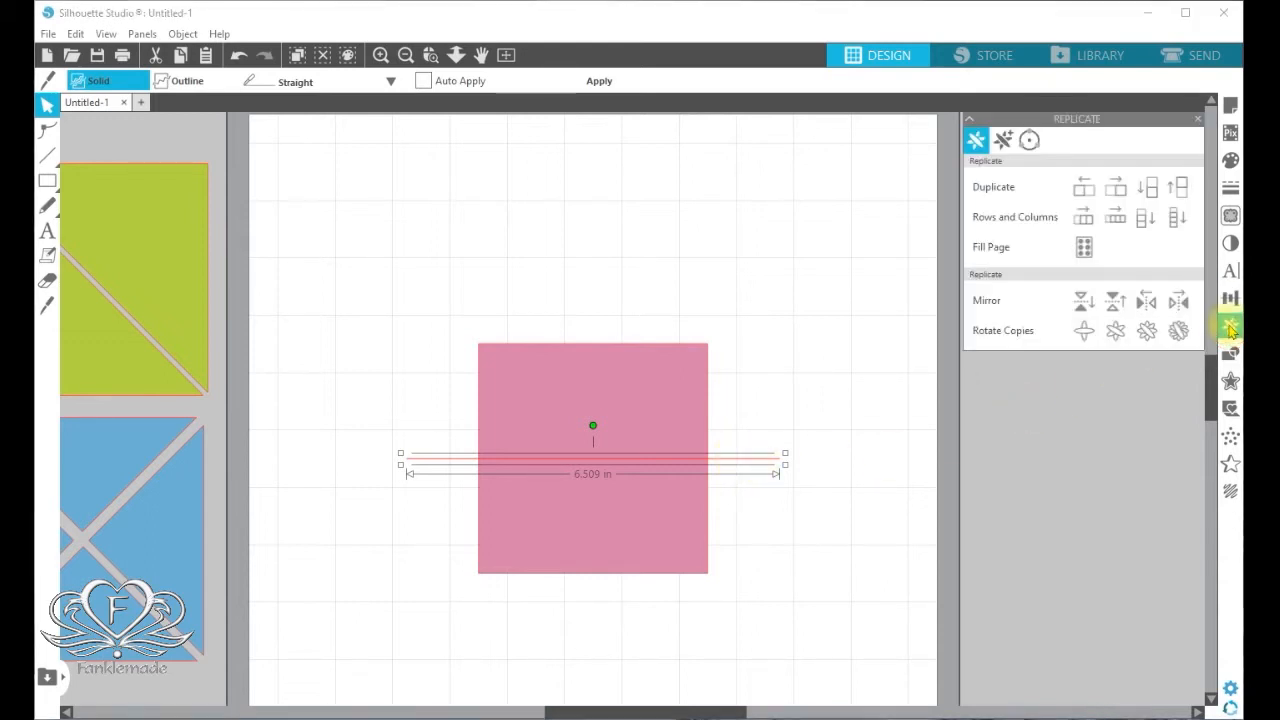
{"action": "left_click", "coordinate": [1117, 334]}
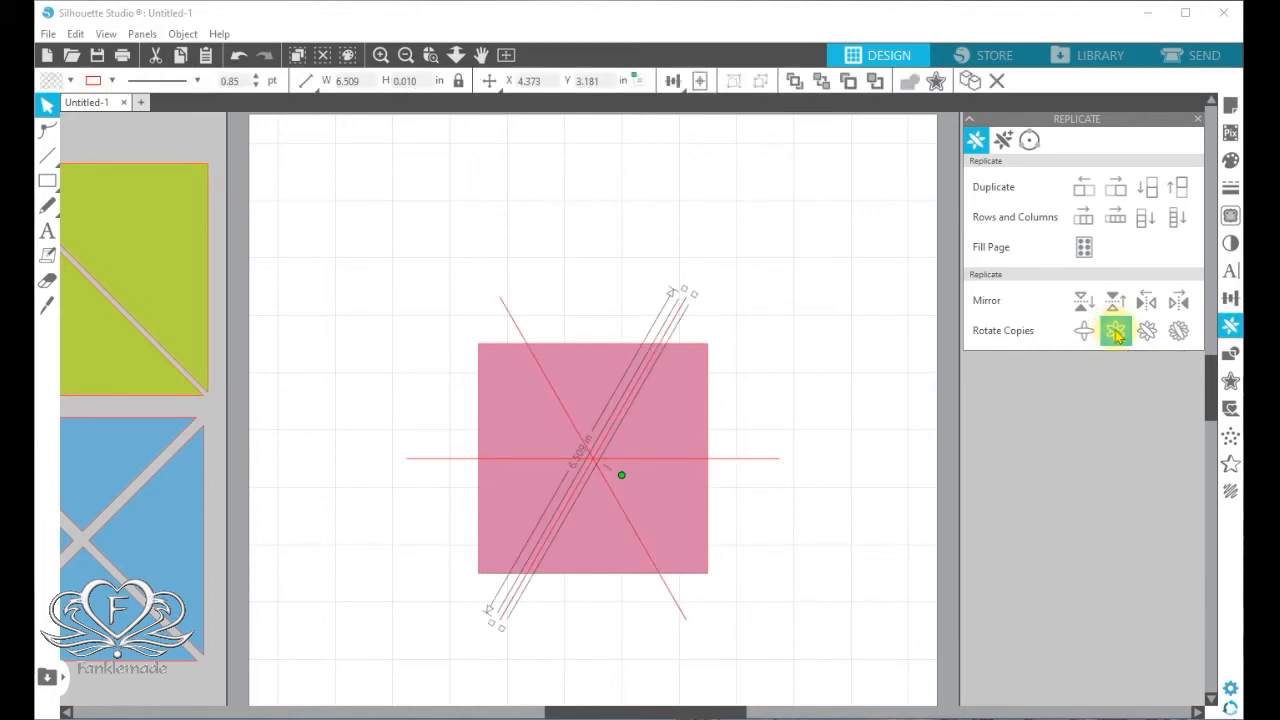
{"action": "left_click", "coordinate": [870, 393]}
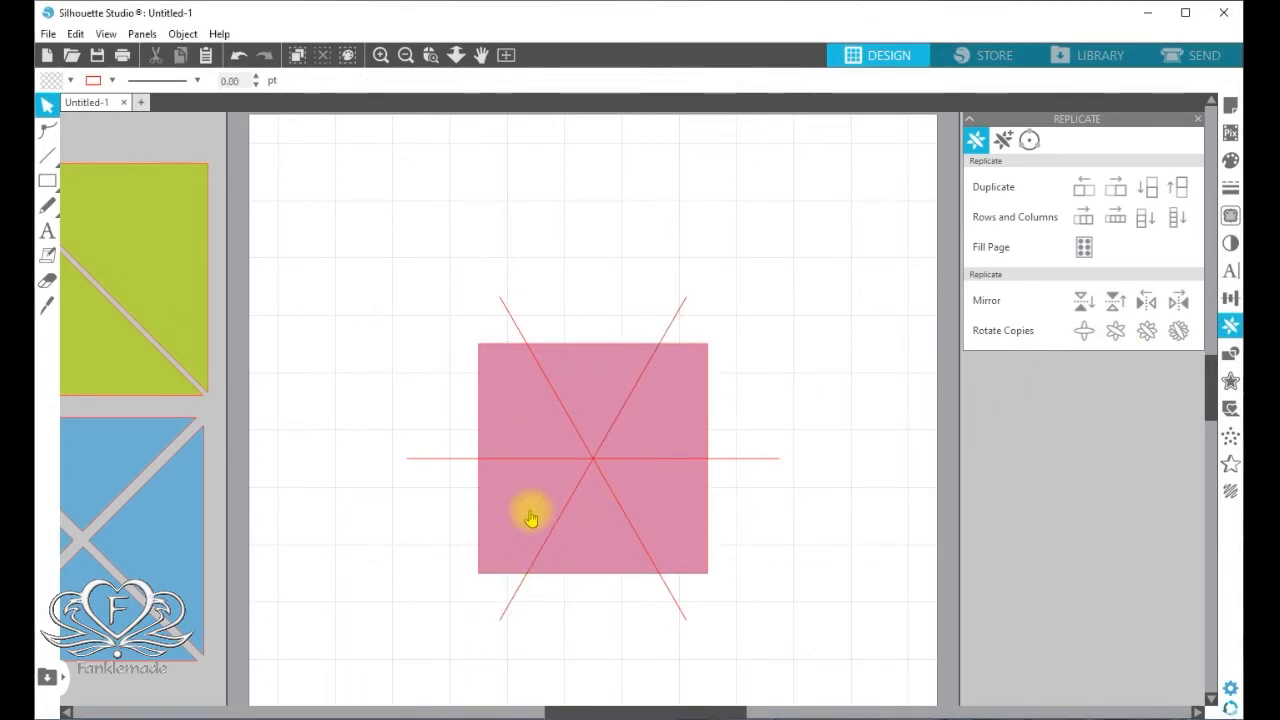
Step: Select all three knife lines crossing the pink square and apply the cut
{"action": "left_click", "coordinate": [508, 324]}
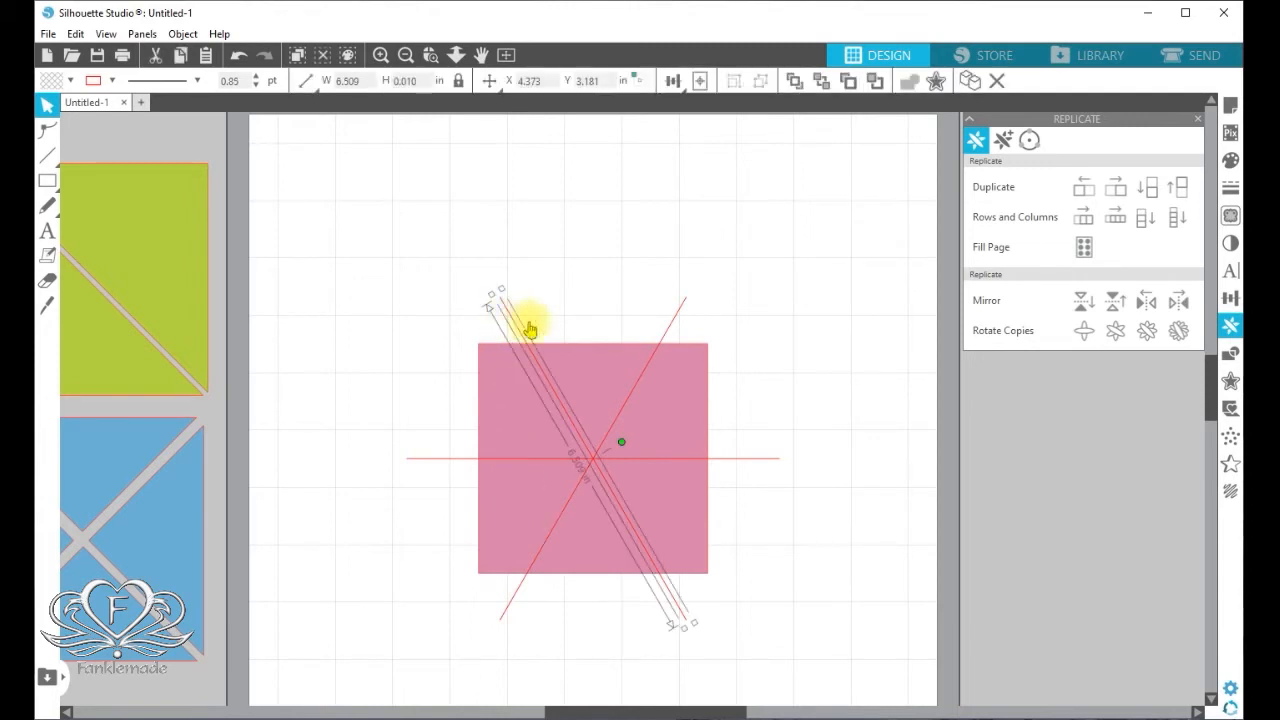
{"action": "left_click", "coordinate": [675, 318], "text": "shift"}
{"action": "left_click", "coordinate": [757, 459], "text": "shift"}
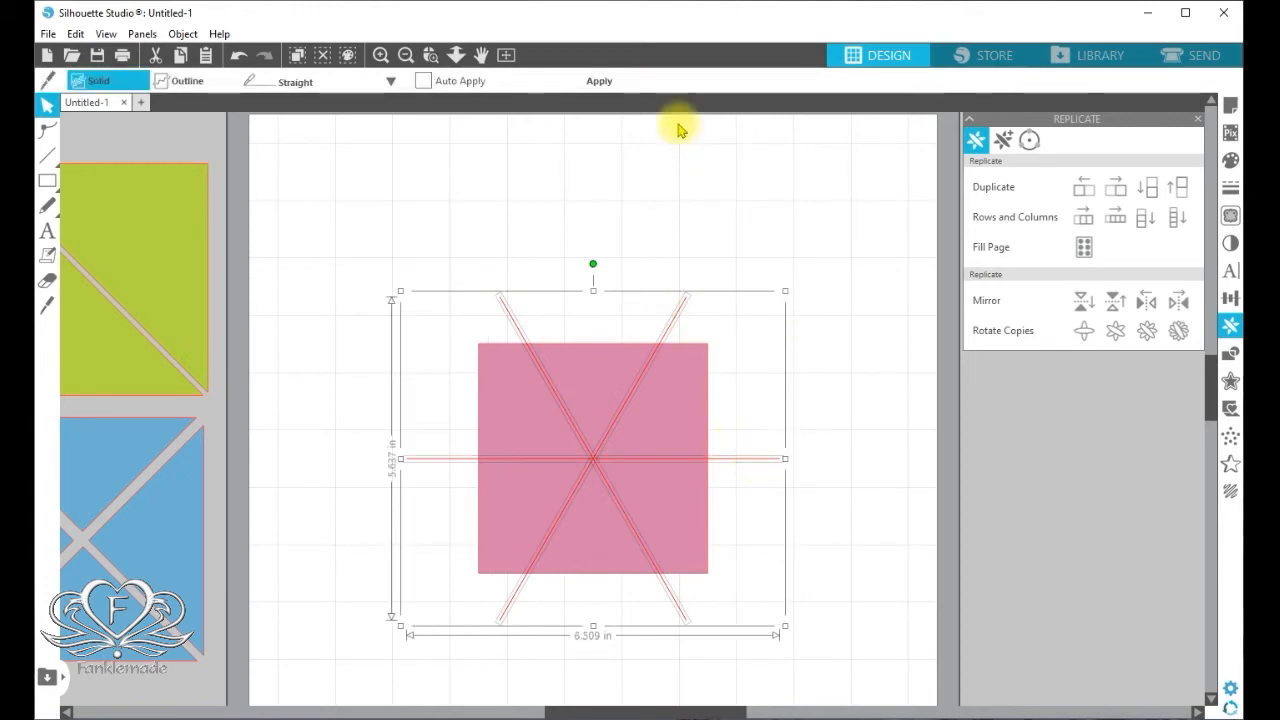
{"action": "left_click", "coordinate": [599, 81]}
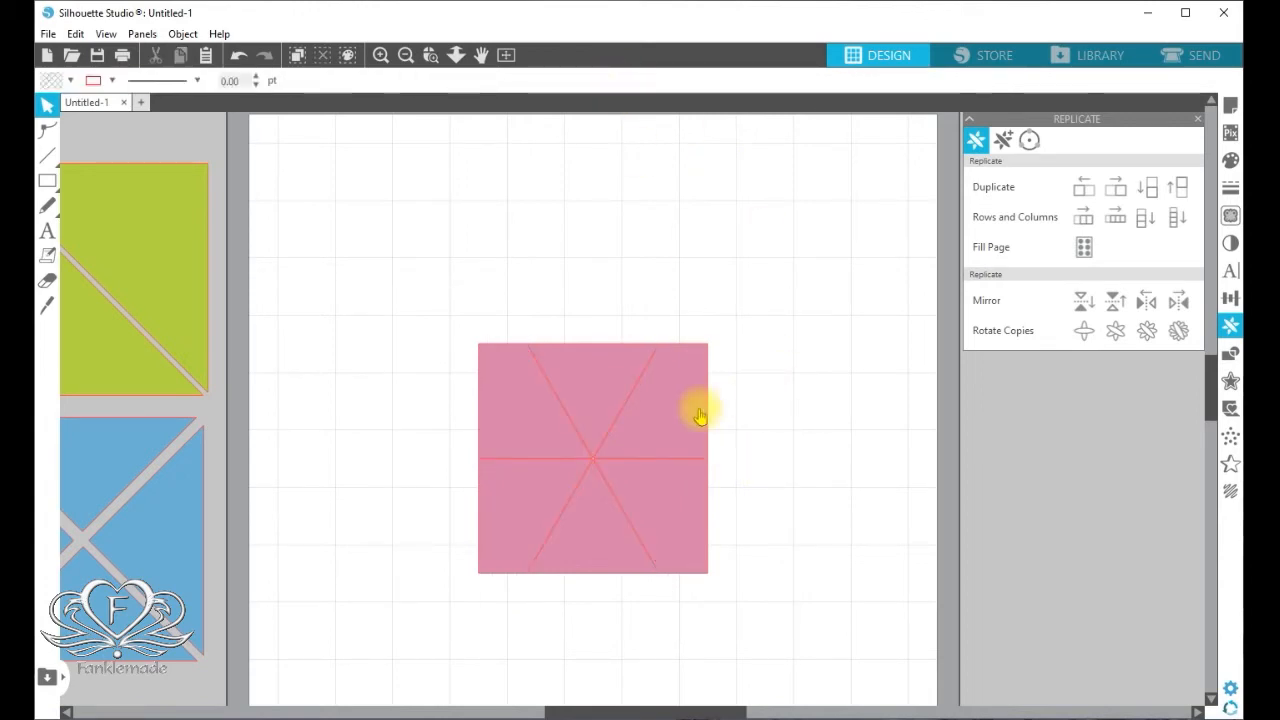
Step: Move the six cut pieces of the pink square slightly outward to leave gaps between them
{"action": "left_click_drag", "start_coordinate": [691, 412], "coordinate": [701, 410]}
{"action": "left_click_drag", "start_coordinate": [623, 383], "coordinate": [623, 367]}
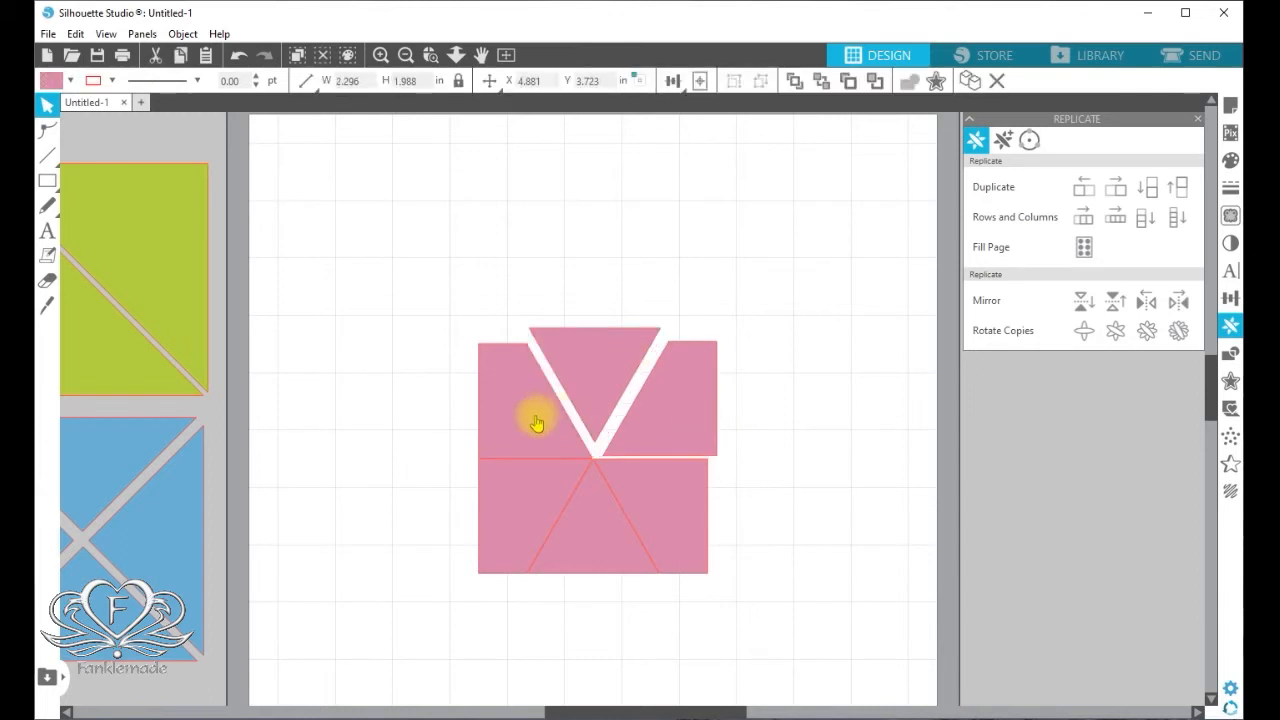
{"action": "left_click_drag", "start_coordinate": [533, 421], "coordinate": [522, 412]}
{"action": "left_click_drag", "start_coordinate": [528, 503], "coordinate": [515, 503]}
{"action": "left_click_drag", "start_coordinate": [586, 537], "coordinate": [586, 546]}
{"action": "left_click_drag", "start_coordinate": [688, 528], "coordinate": [694, 530]}
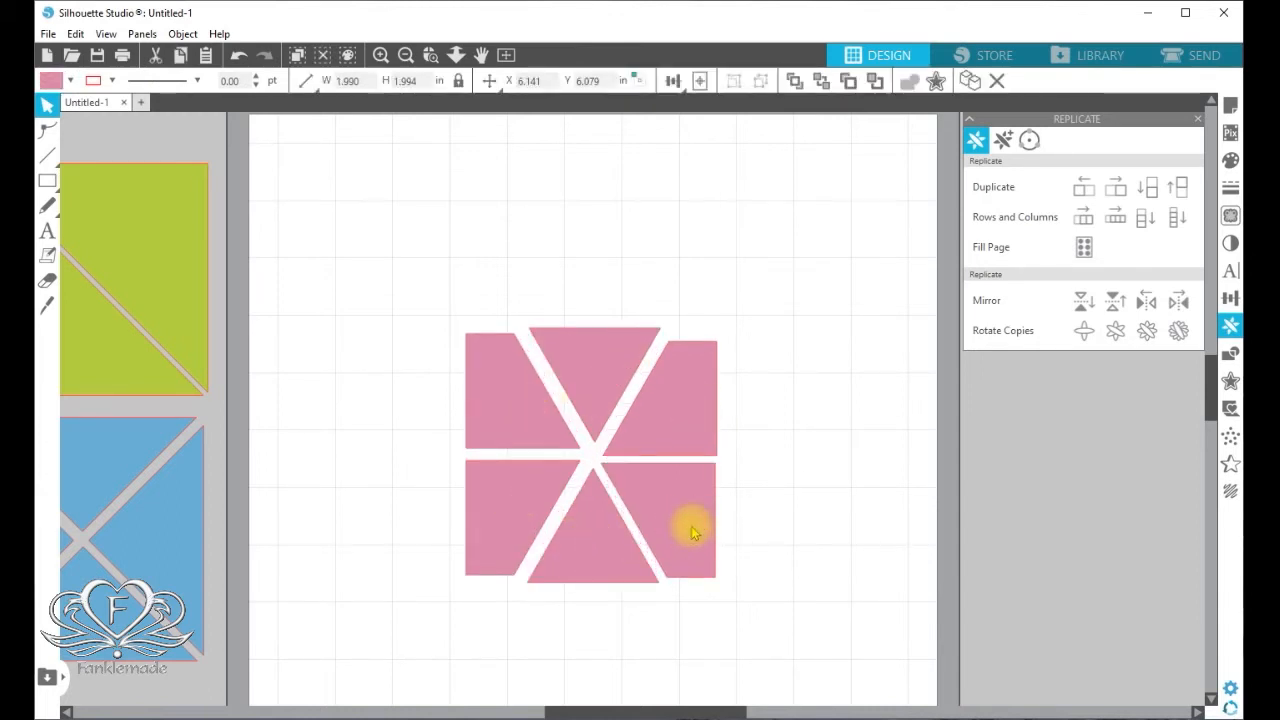
{"action": "left_click", "coordinate": [781, 505]}
{"action": "left_click", "coordinate": [614, 535]}
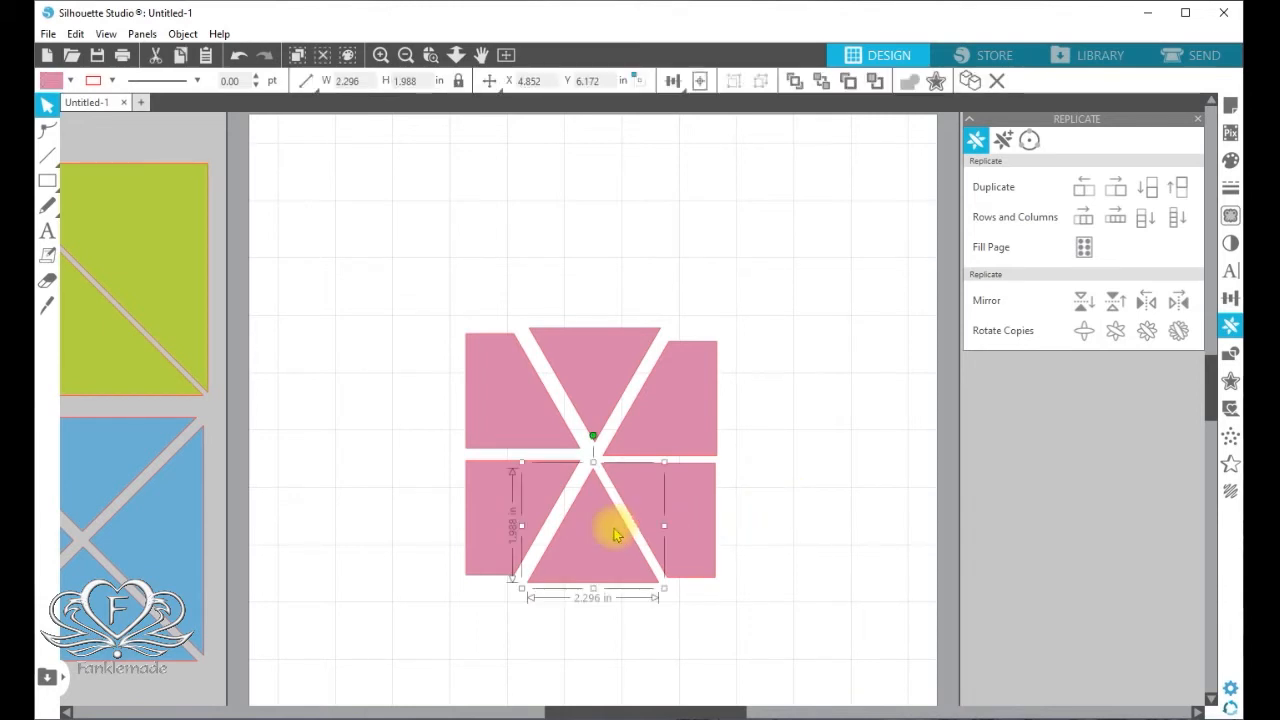
Step: Select all the pink pieces and move them off the page, directly below the blue square
{"action": "left_click_drag", "start_coordinate": [423, 280], "coordinate": [752, 604]}
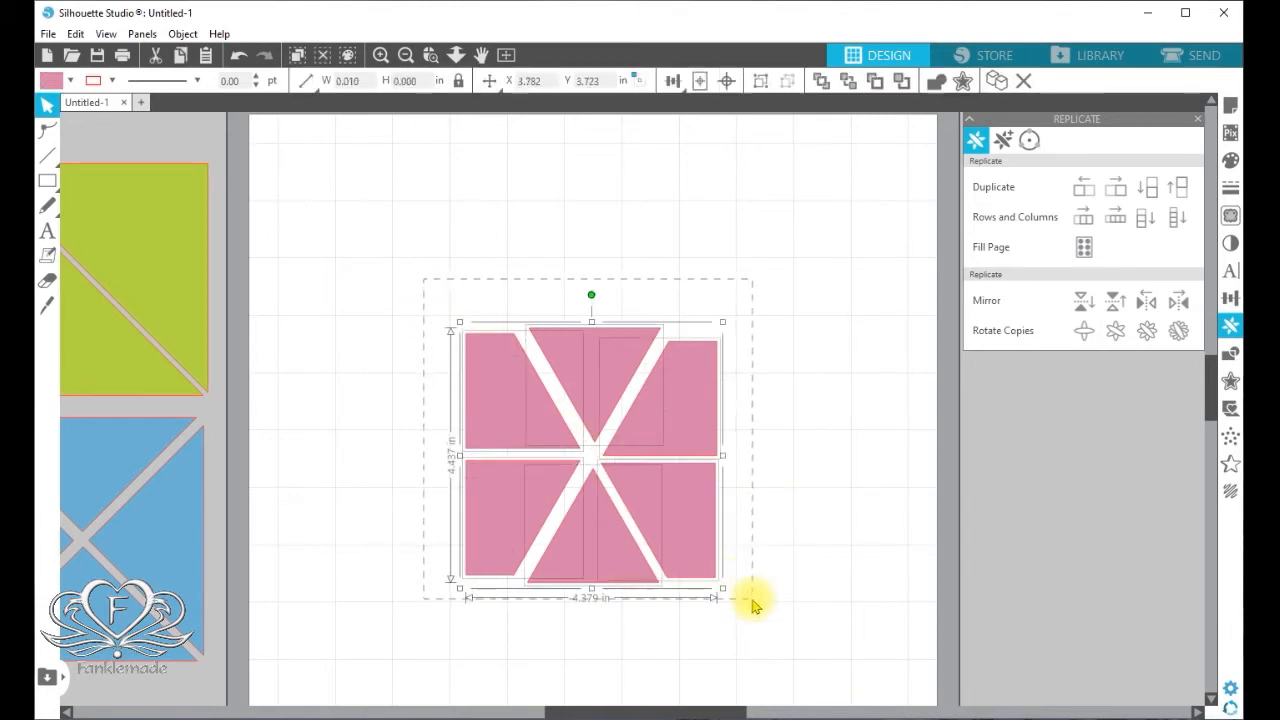
{"action": "left_click", "coordinate": [407, 57]}
{"action": "left_click_drag", "start_coordinate": [663, 394], "coordinate": [434, 563]}
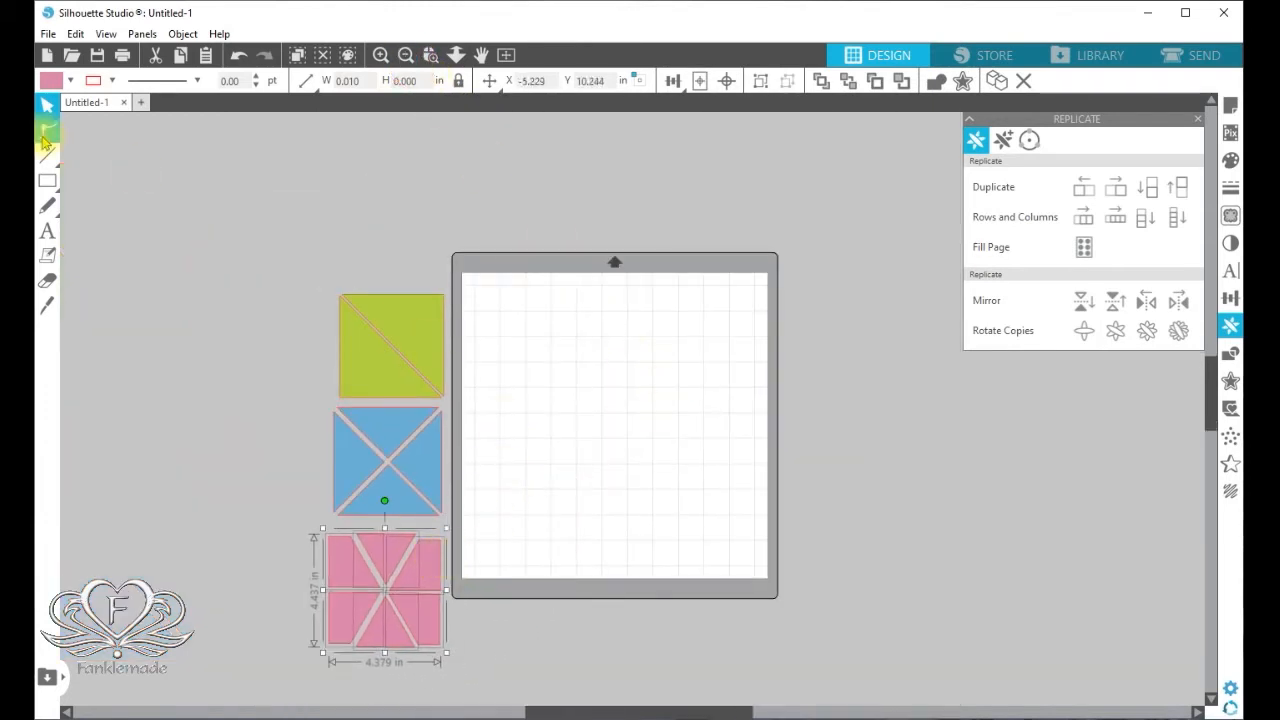
Step: Draw a new square on the empty page with the Rectangle tool and size it to 4 x 4 in
{"action": "left_click", "coordinate": [47, 181]}
{"action": "left_click", "coordinate": [70, 180]}
{"action": "left_click_drag", "start_coordinate": [520, 338], "coordinate": [684, 502]}
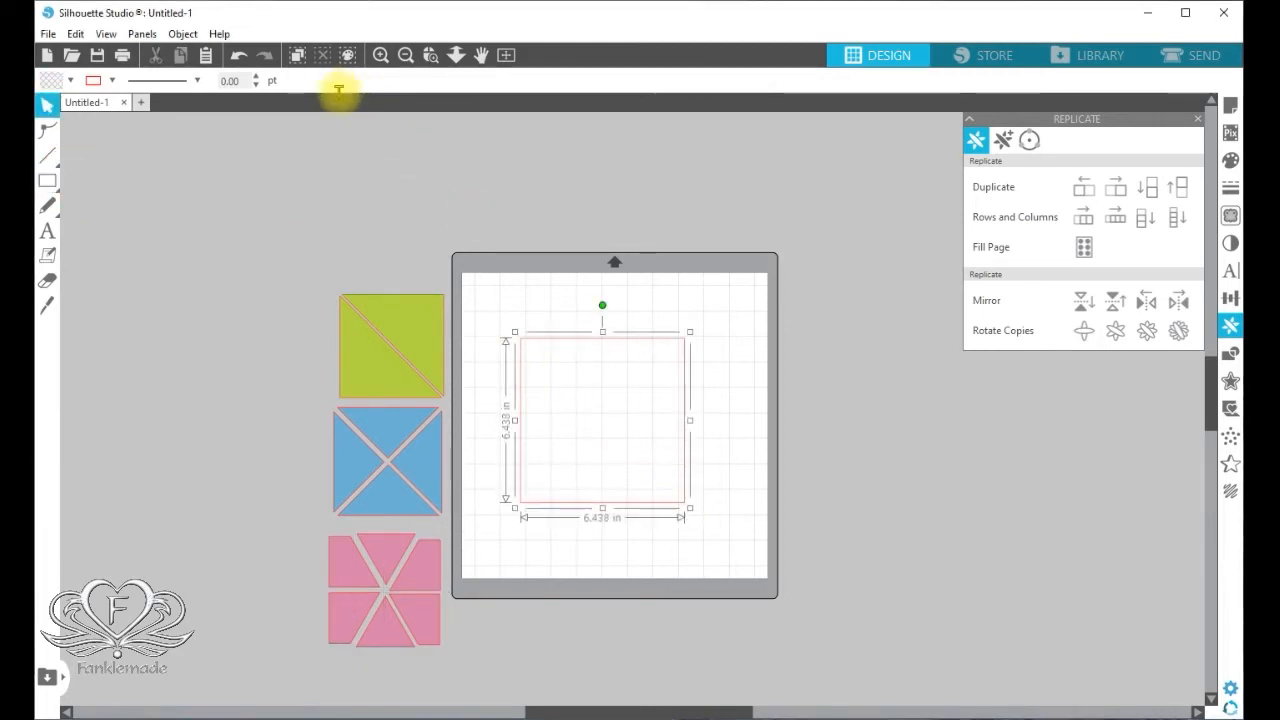
{"action": "left_click", "coordinate": [412, 80]}
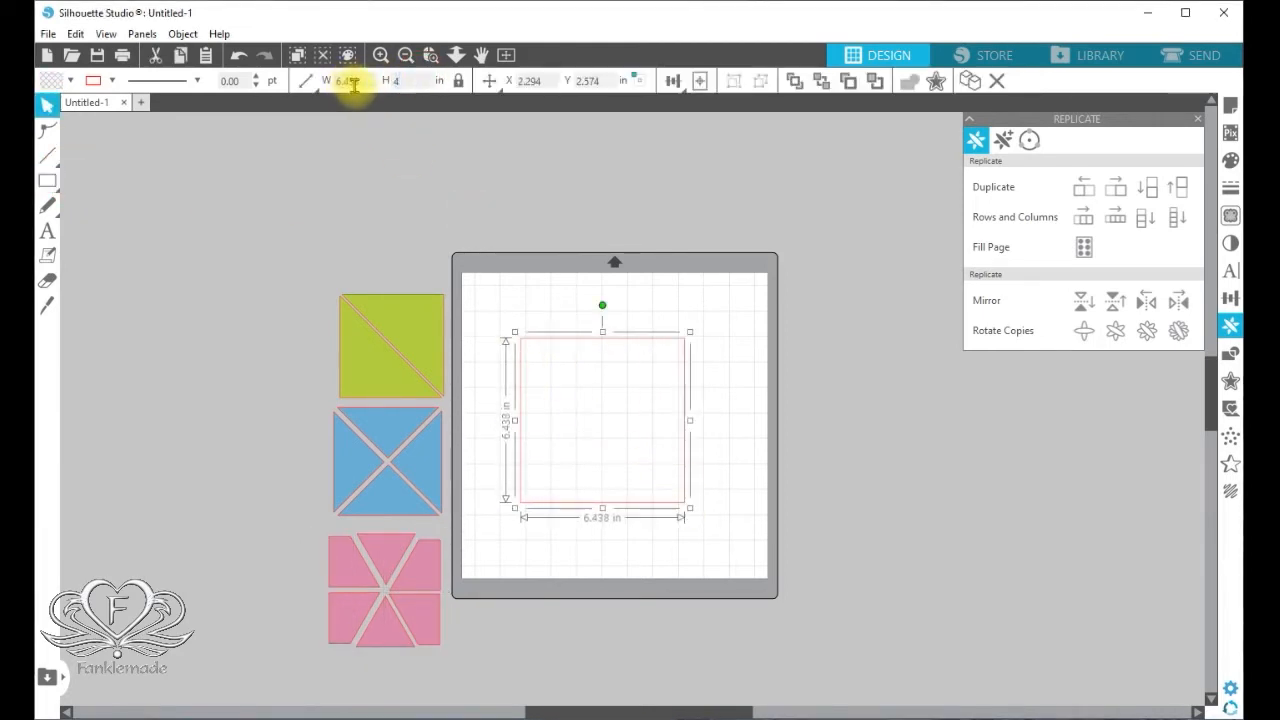
{"action": "key", "text": "Return"}
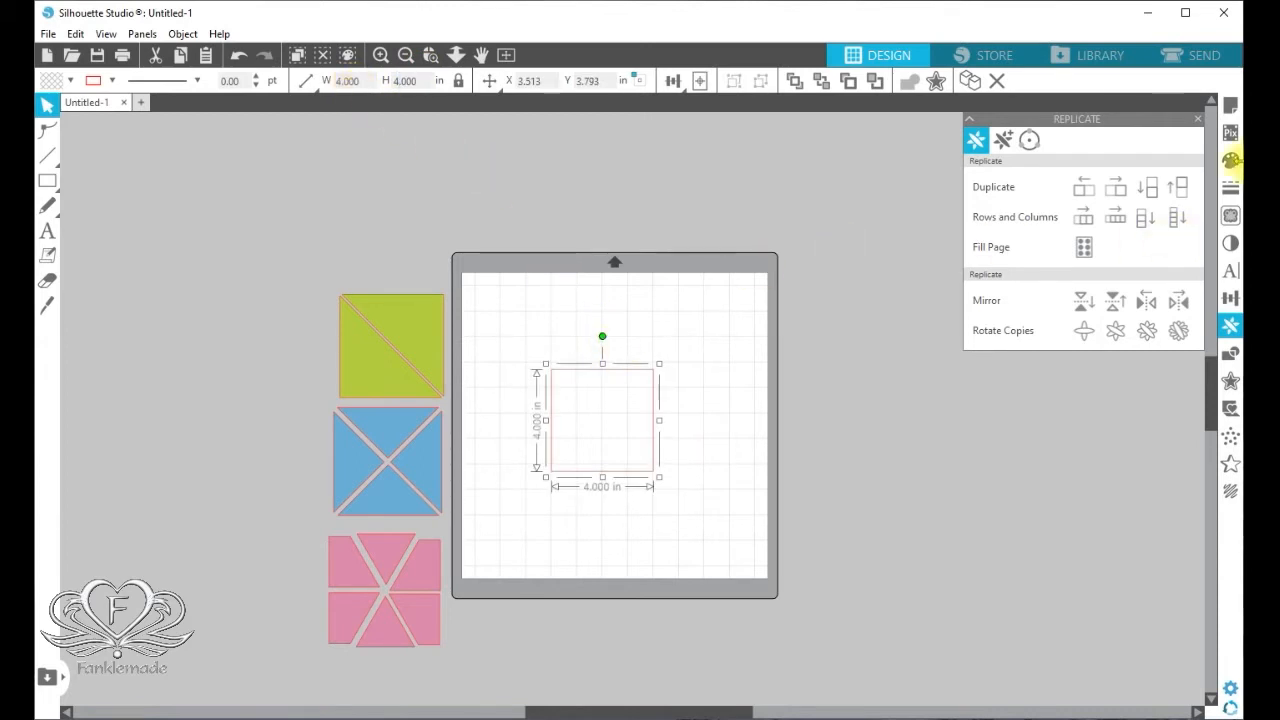
Step: Fill the new 4 in square with green and center it on the page
{"action": "left_click", "coordinate": [1232, 160]}
{"action": "left_click", "coordinate": [1081, 264]}
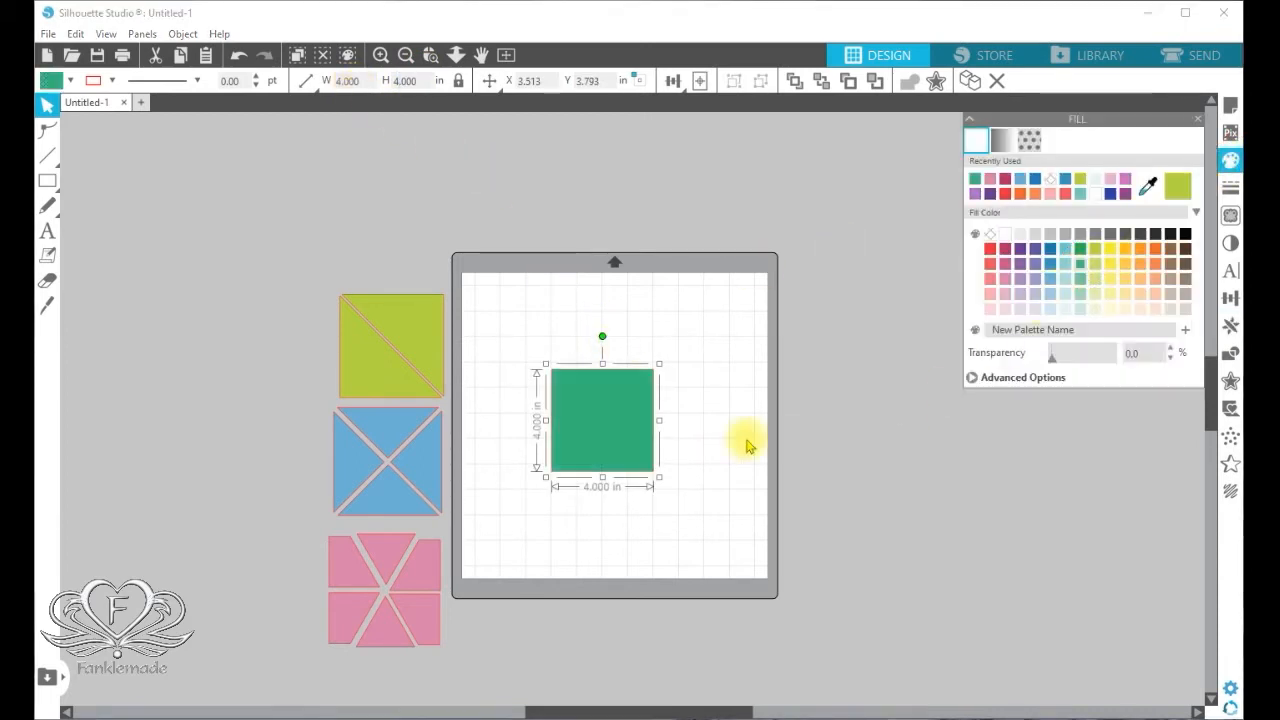
{"action": "left_click_drag", "start_coordinate": [623, 420], "coordinate": [631, 420]}
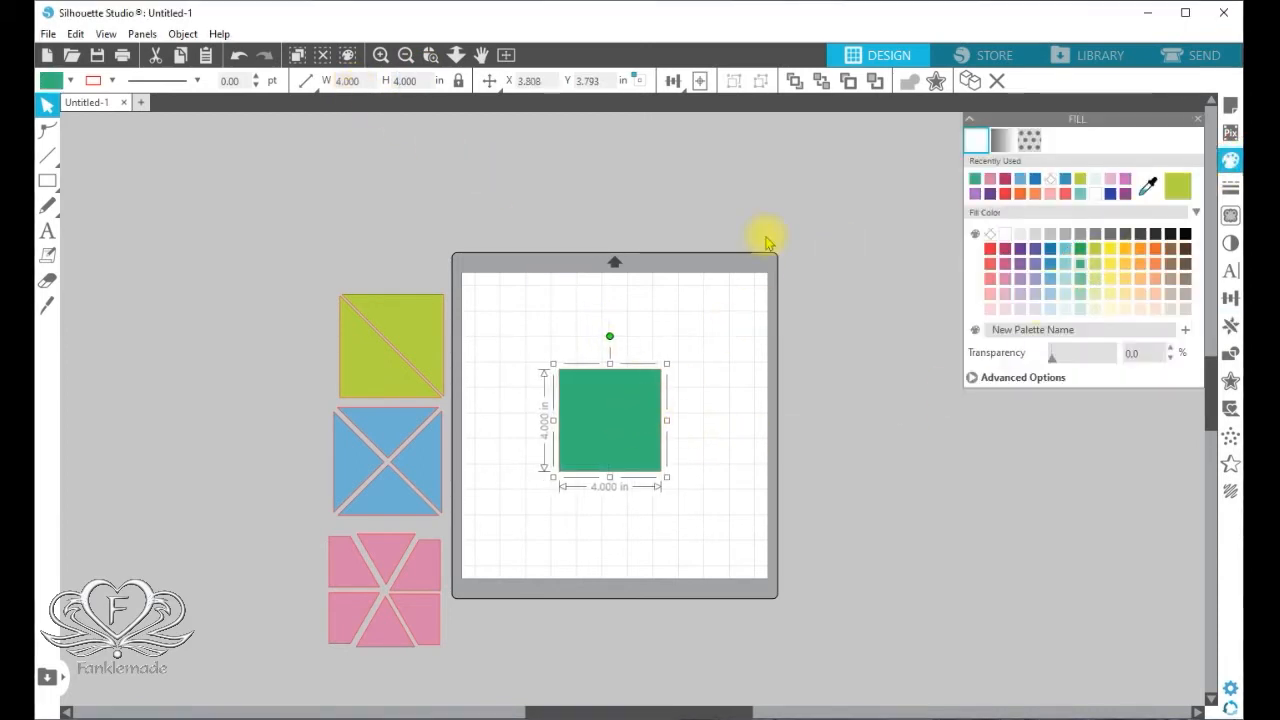
{"action": "left_click", "coordinate": [1228, 297]}
{"action": "left_click", "coordinate": [1090, 187]}
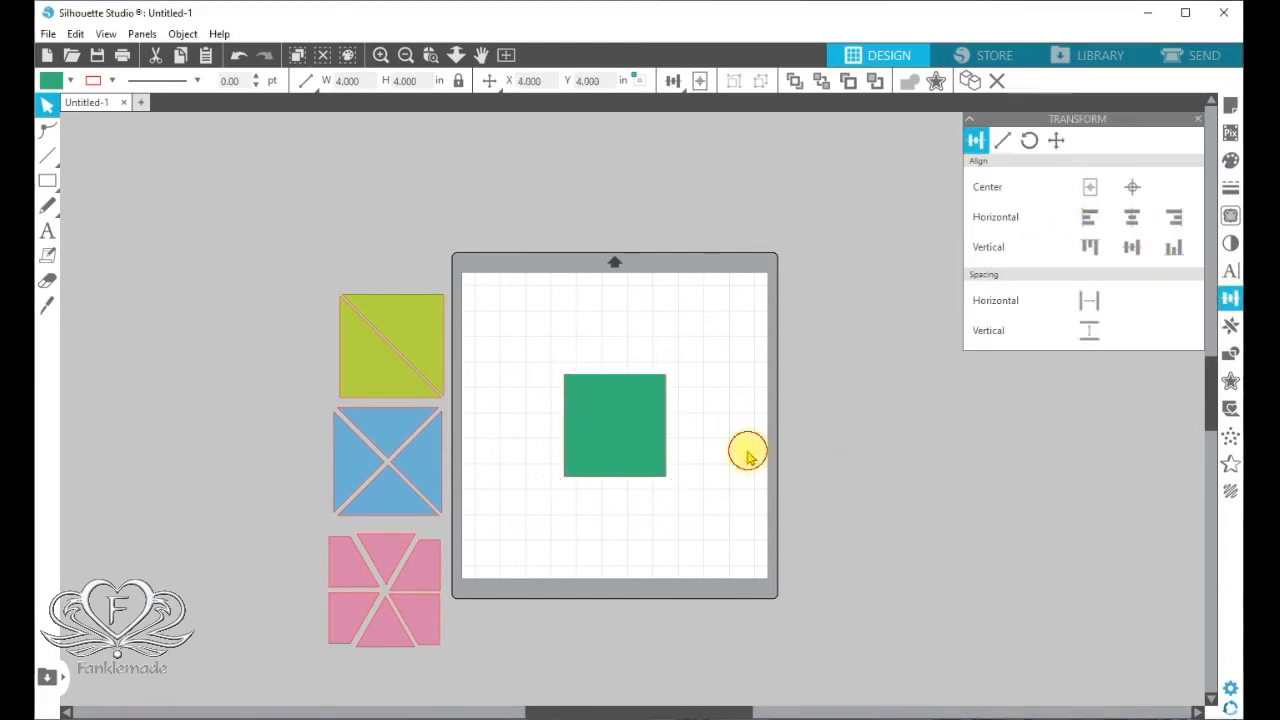
{"action": "left_click", "coordinate": [747, 452]}
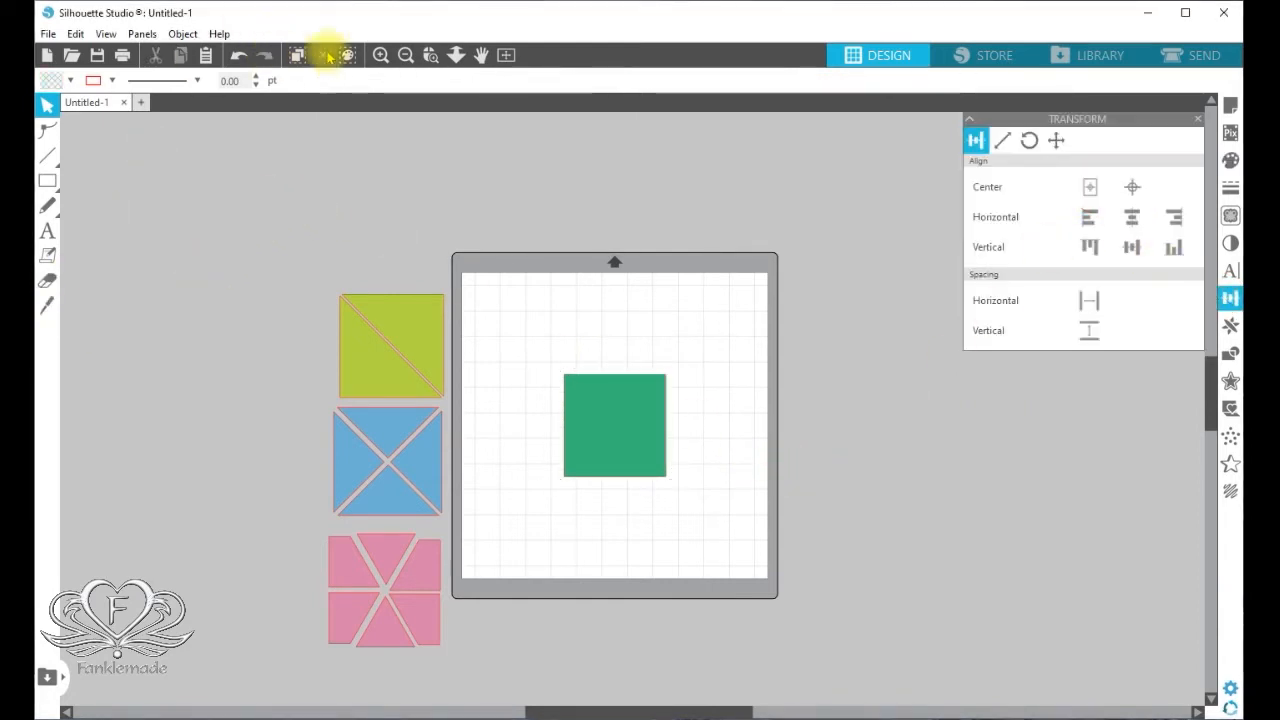
Step: Draw a horizontal Knife line about 7.11 in long above the green square and center it on the page
{"action": "left_click", "coordinate": [380, 54]}
{"action": "left_click", "coordinate": [380, 54]}
{"action": "left_click", "coordinate": [47, 305]}
{"action": "left_click_drag", "start_coordinate": [388, 261], "coordinate": [793, 263]}
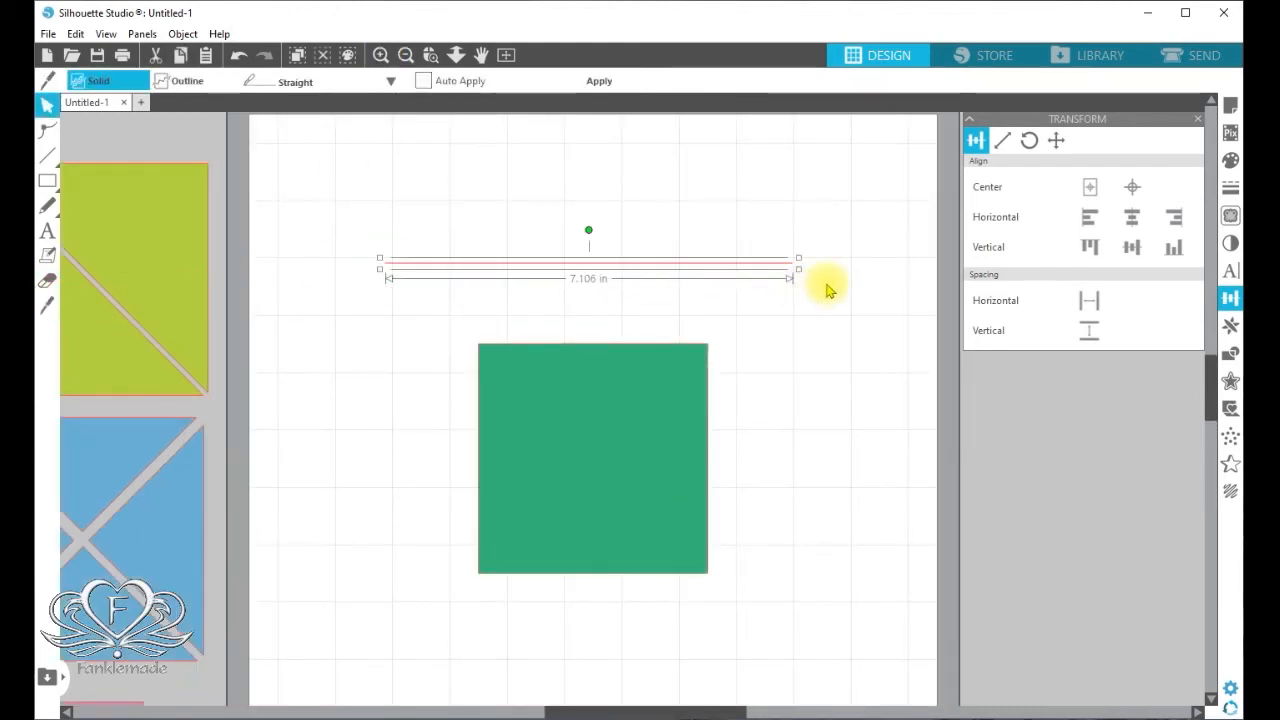
{"action": "left_click", "coordinate": [1090, 188]}
Step: Replicate the centered knife line with three rotated copies around its midpoint
{"action": "left_click", "coordinate": [1231, 326]}
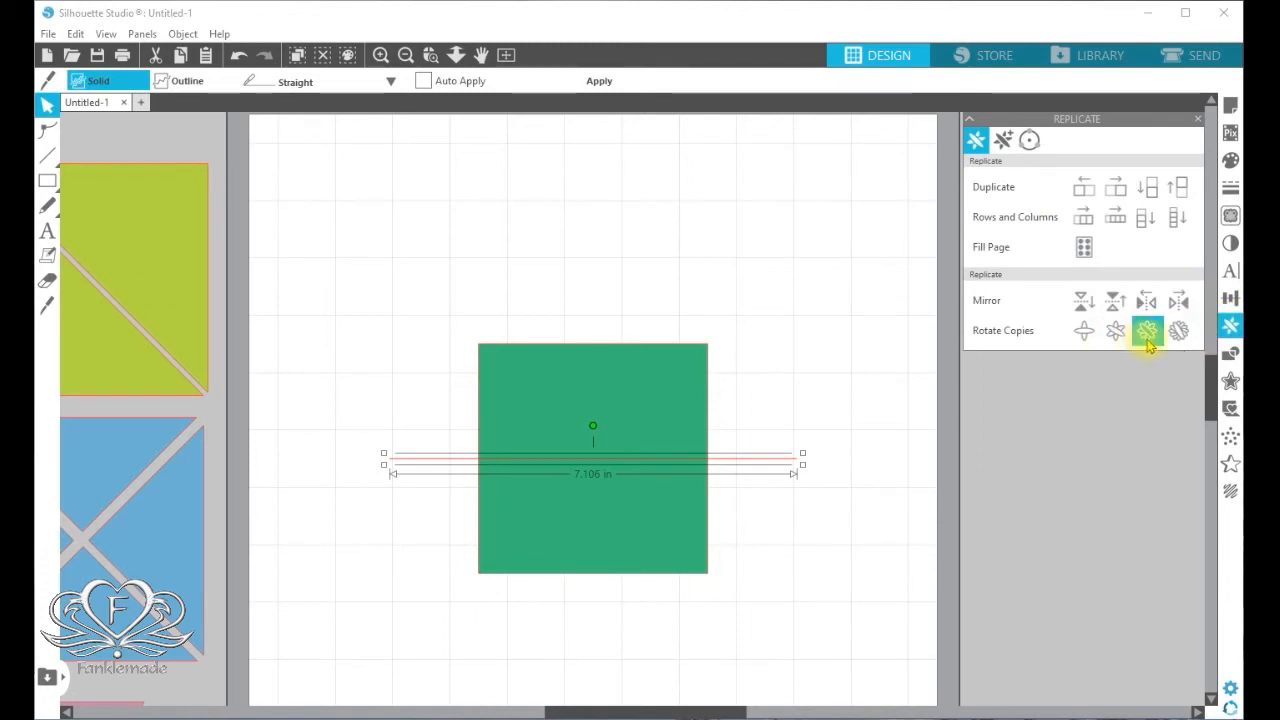
{"action": "left_click", "coordinate": [1150, 333]}
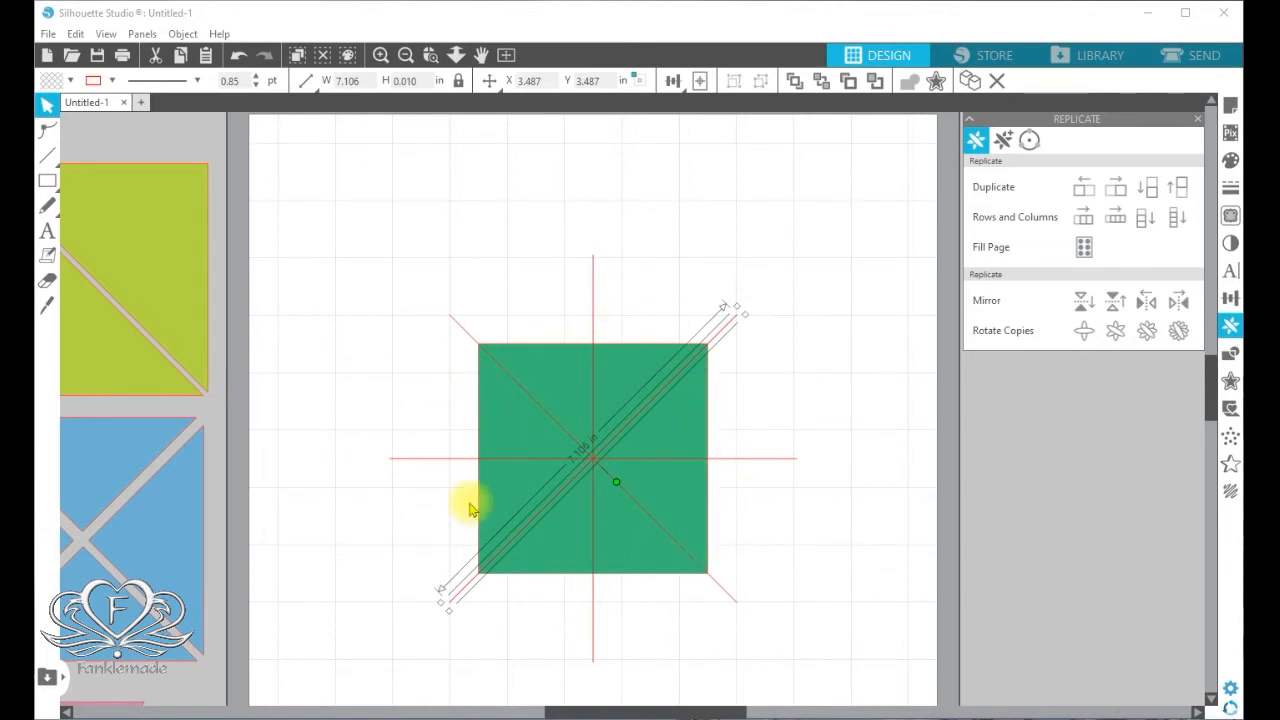
{"action": "left_click", "coordinate": [858, 497]}
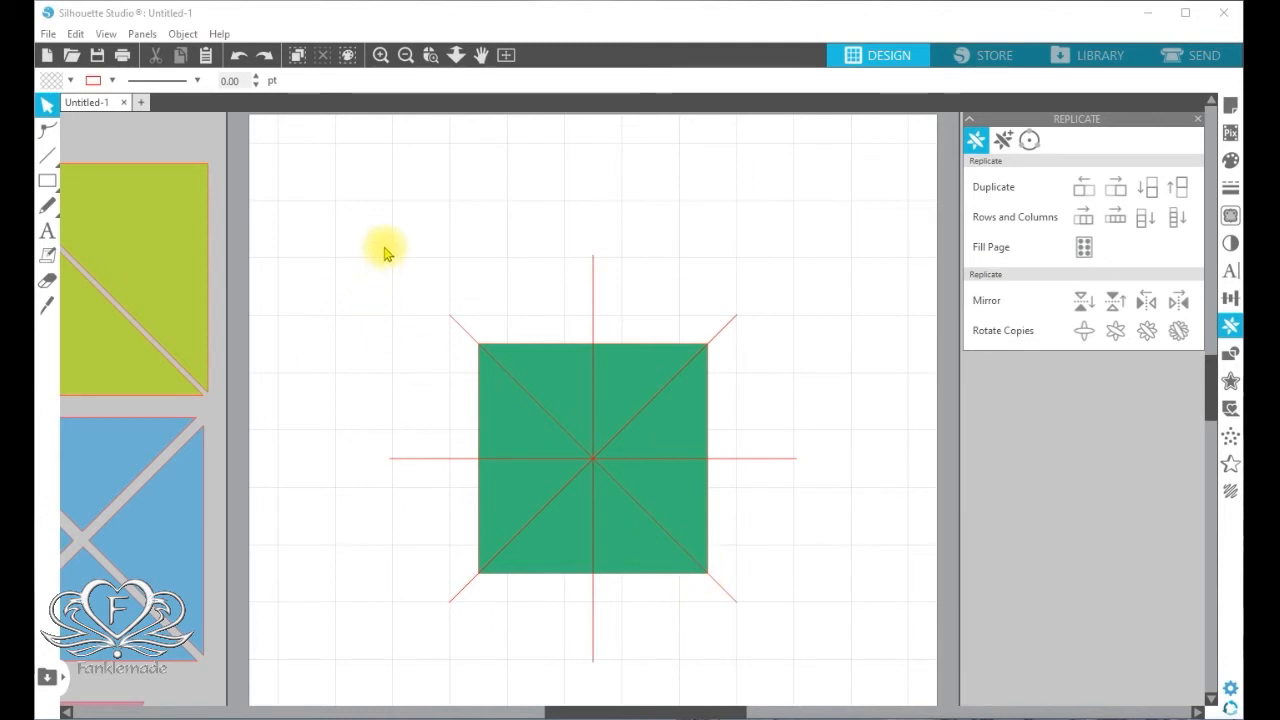
Step: Select all four knife lines crossing the green square and apply the cut
{"action": "left_click", "coordinate": [450, 327]}
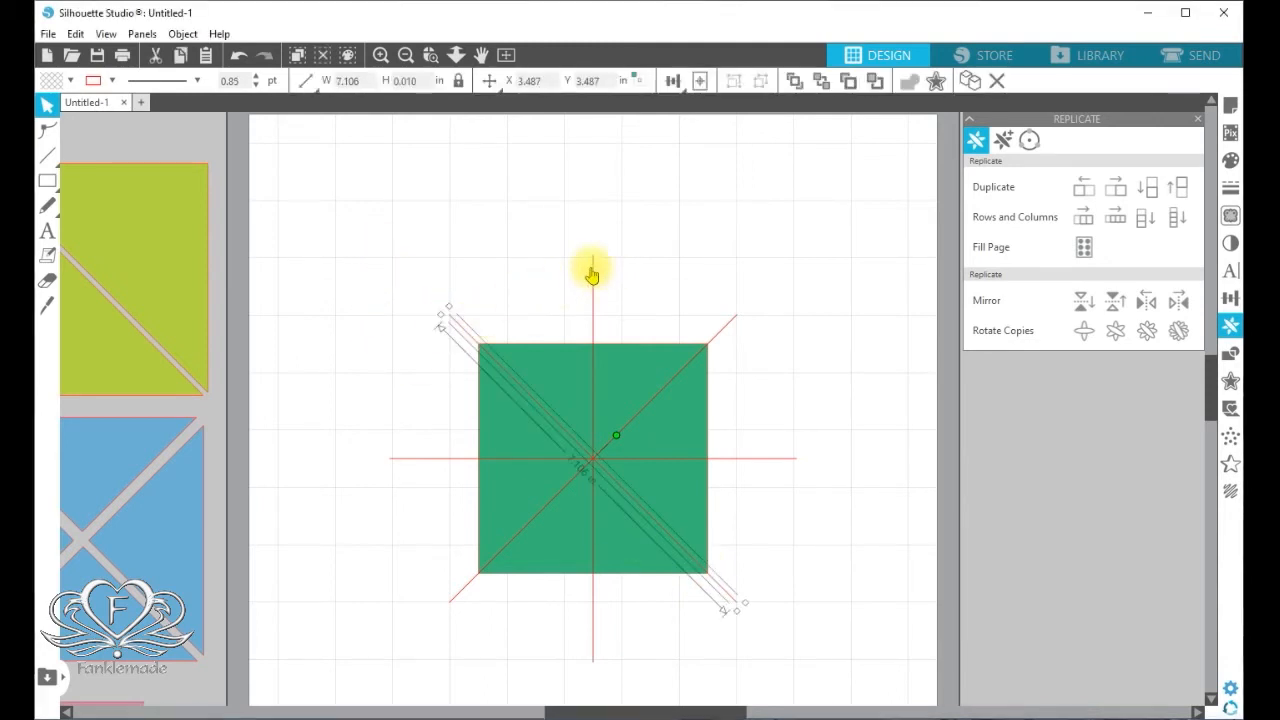
{"action": "left_click", "coordinate": [592, 270], "text": "shift"}
{"action": "left_click", "coordinate": [728, 335], "text": "shift"}
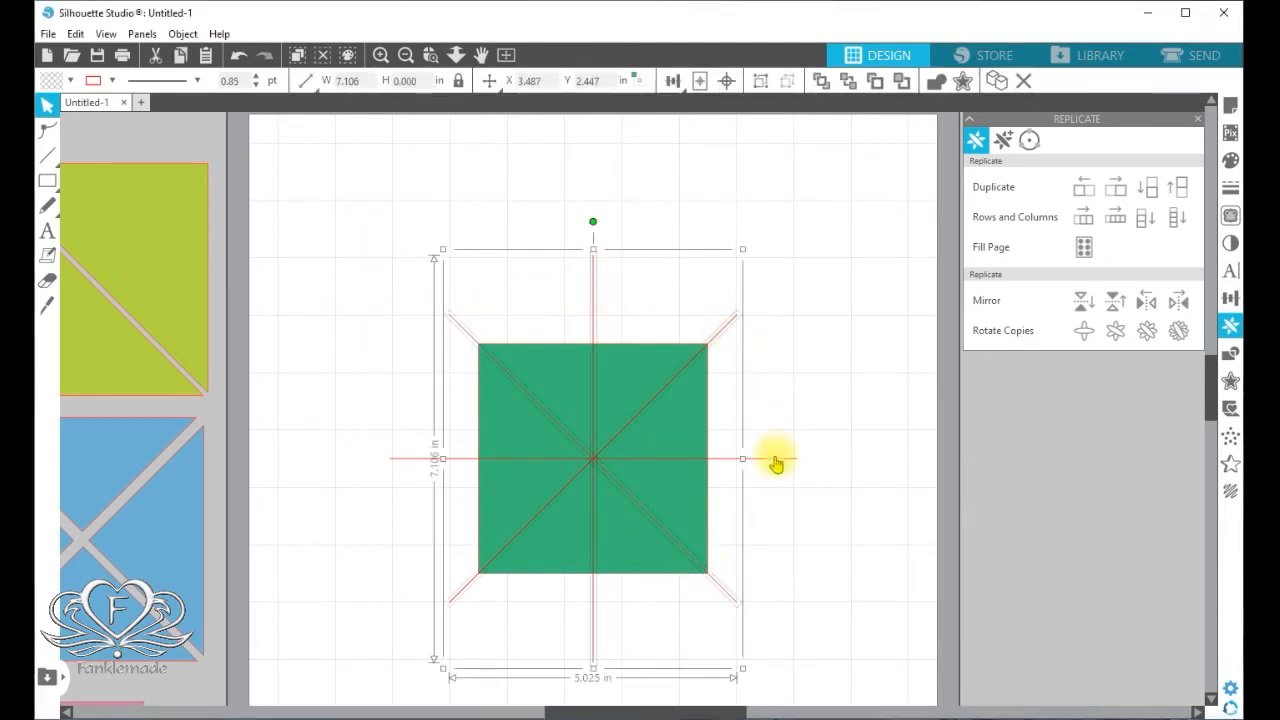
{"action": "left_click", "coordinate": [775, 458], "text": "shift"}
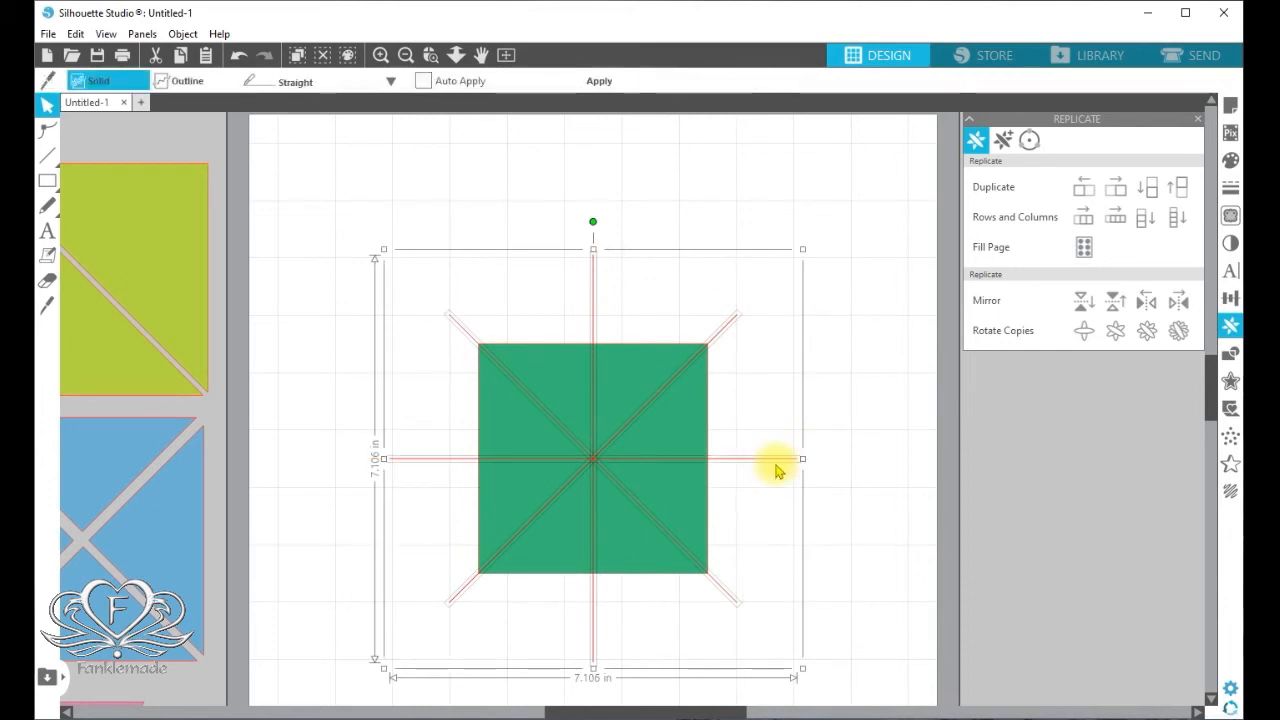
{"action": "left_click", "coordinate": [599, 80]}
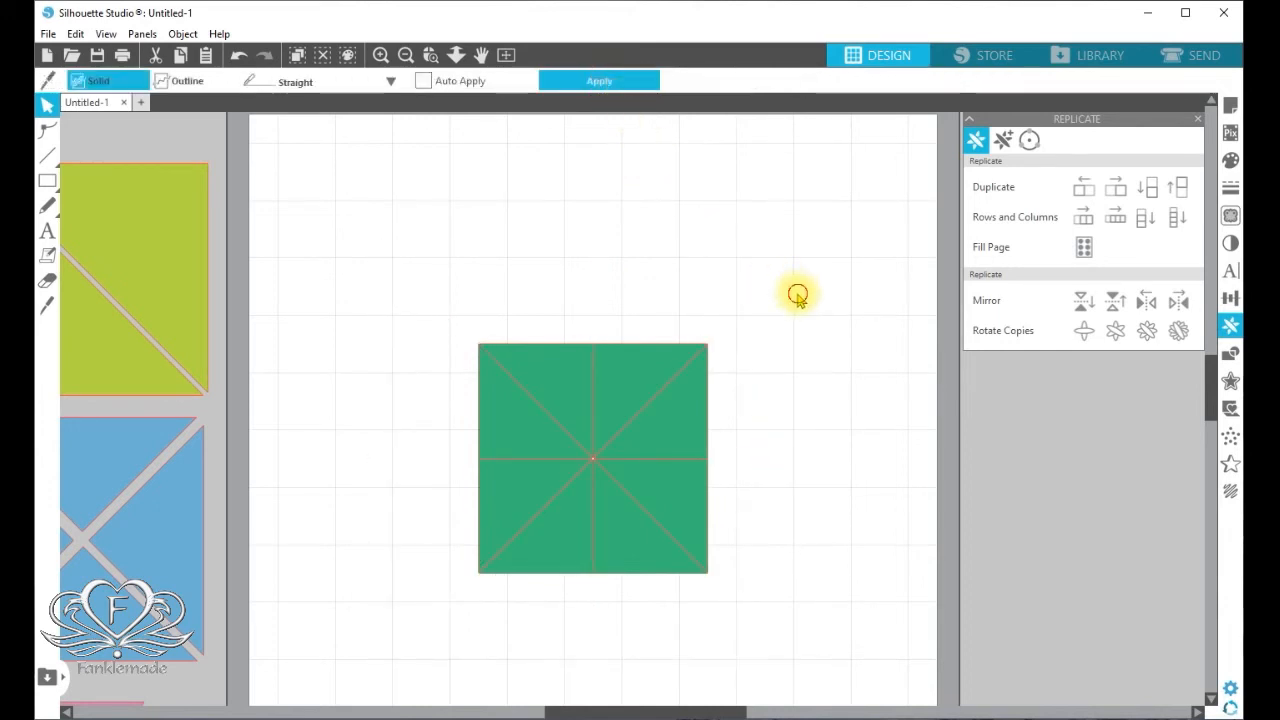
Step: Move the eight cut pieces of the green square slightly outward to leave gaps between them
{"action": "left_click_drag", "start_coordinate": [646, 377], "coordinate": [563, 350]}
{"action": "left_click_drag", "start_coordinate": [540, 430], "coordinate": [523, 425]}
{"action": "left_click_drag", "start_coordinate": [523, 487], "coordinate": [504, 487]}
{"action": "left_click_drag", "start_coordinate": [557, 537], "coordinate": [554, 548]}
{"action": "left_click_drag", "start_coordinate": [631, 549], "coordinate": [639, 560]}
{"action": "left_click_drag", "start_coordinate": [693, 495], "coordinate": [706, 496]}
{"action": "left_click_drag", "start_coordinate": [704, 411], "coordinate": [722, 410]}
{"action": "left_click", "coordinate": [755, 660]}
Step: Select all the green pieces and move them off the page, to the left of the pink pieces
{"action": "left_click_drag", "start_coordinate": [451, 288], "coordinate": [768, 602]}
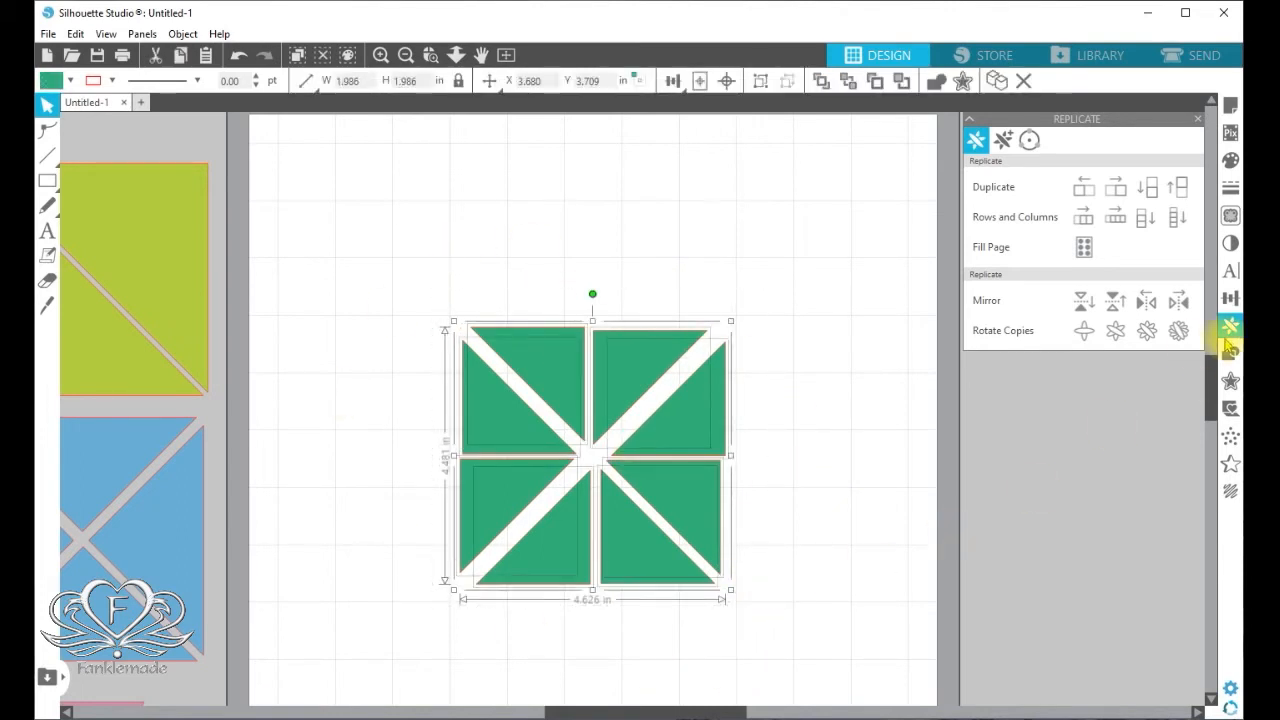
{"action": "left_click", "coordinate": [405, 54]}
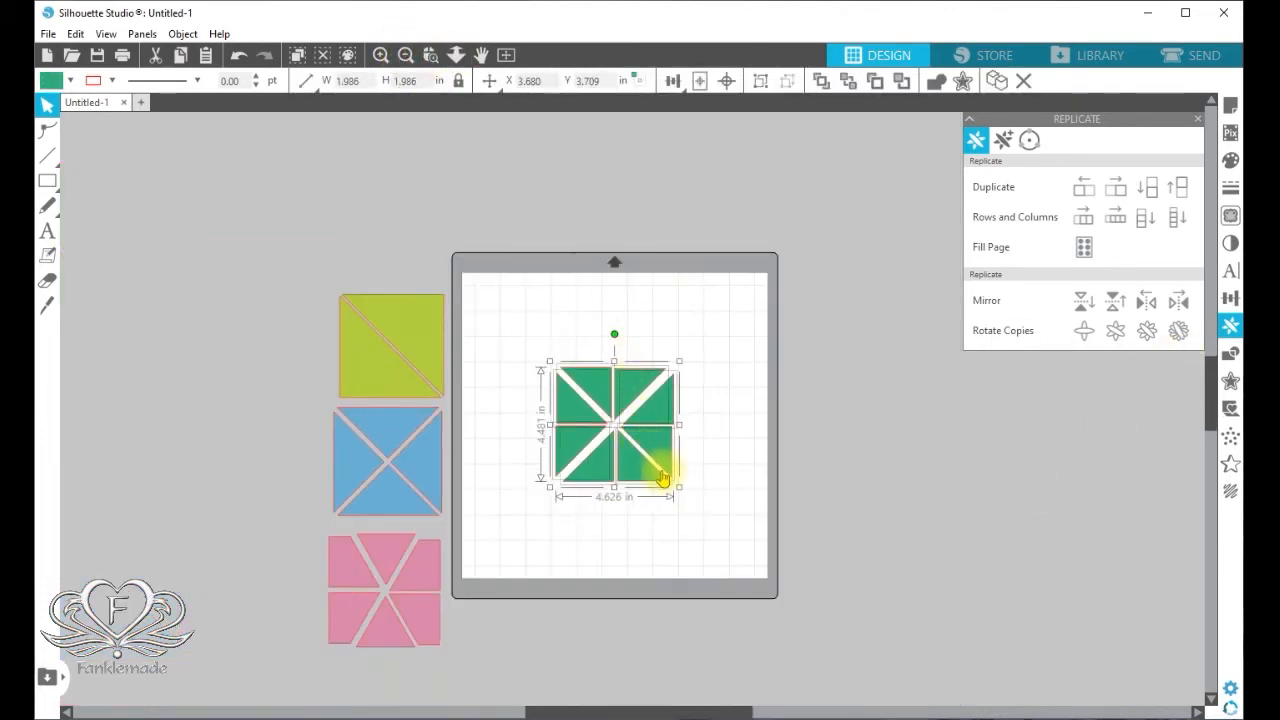
{"action": "left_click_drag", "start_coordinate": [645, 470], "coordinate": [263, 624]}
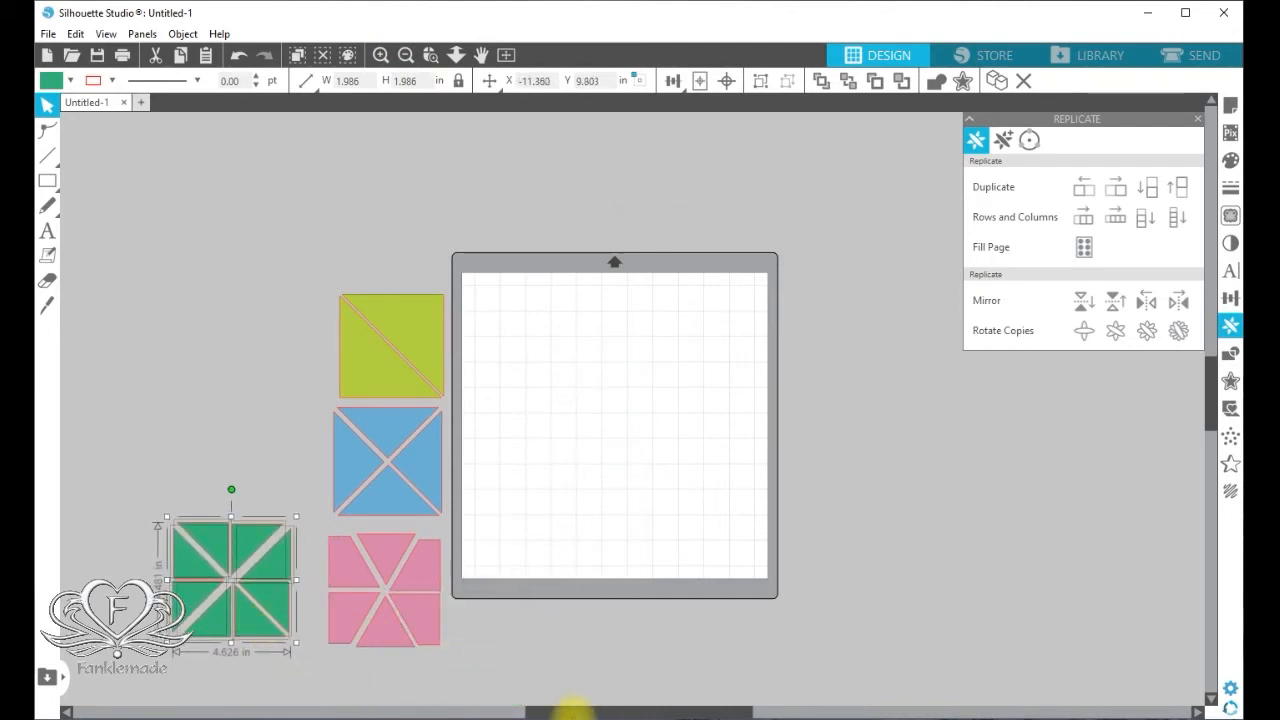
Step: Draw a new 4 x 4 in square on the empty page with the Rectangle tool and fill it with yellow
{"action": "scroll", "coordinate": [1213, 400], "scroll_direction": "up", "scroll_amount": 3}
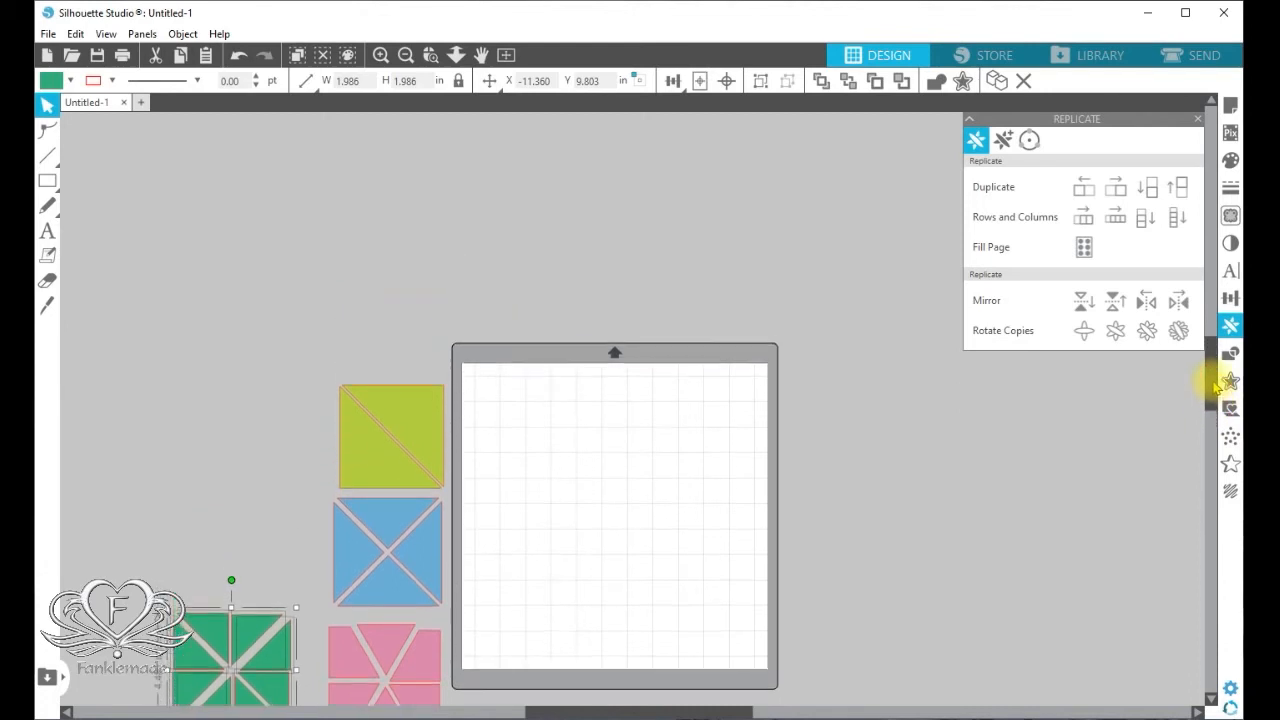
{"action": "left_click", "coordinate": [380, 55]}
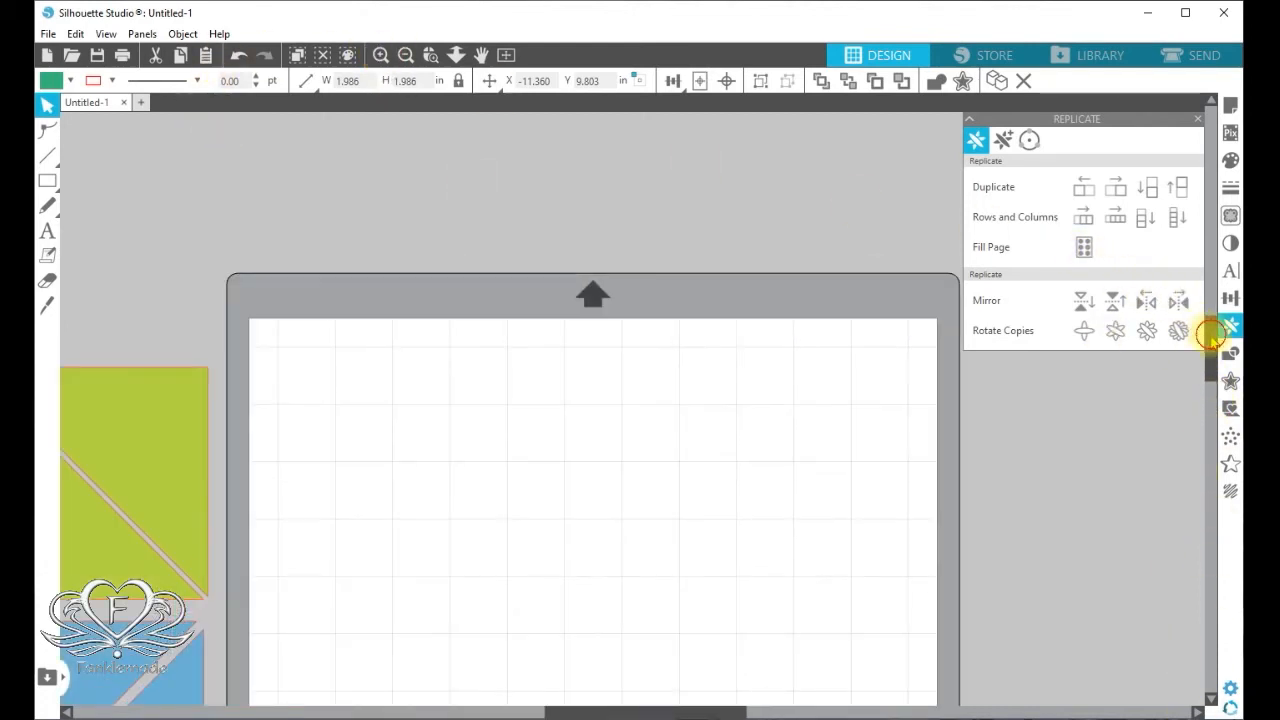
{"action": "scroll", "coordinate": [1200, 378], "scroll_direction": "down", "scroll_amount": 3}
{"action": "scroll", "coordinate": [1200, 378], "scroll_direction": "down", "scroll_amount": 1}
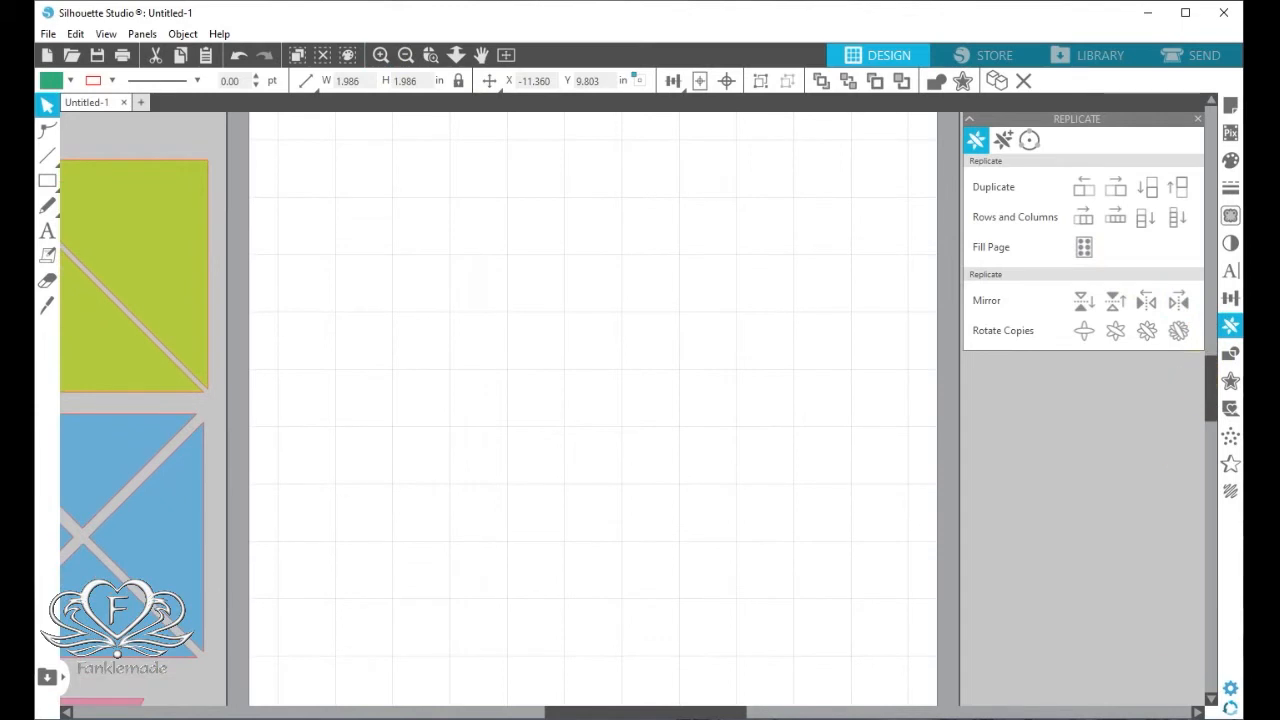
{"action": "left_click", "coordinate": [47, 181]}
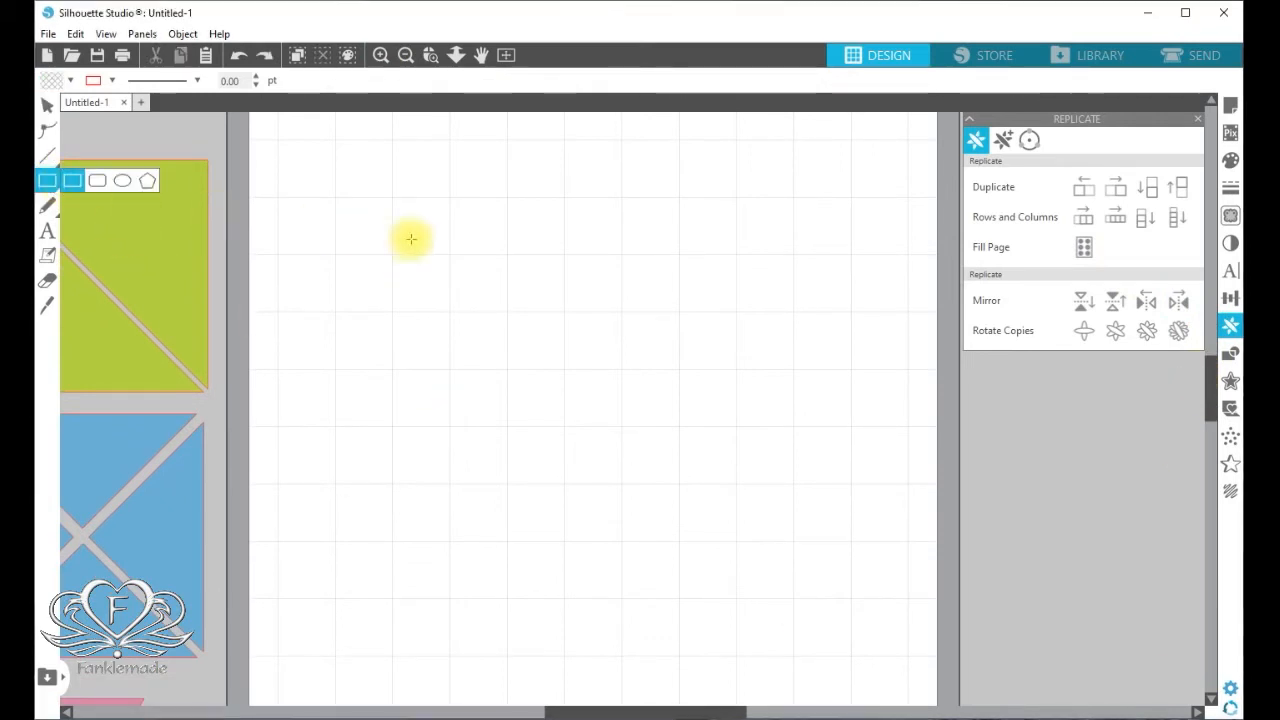
{"action": "left_click_drag", "start_coordinate": [433, 232], "coordinate": [692, 490]}
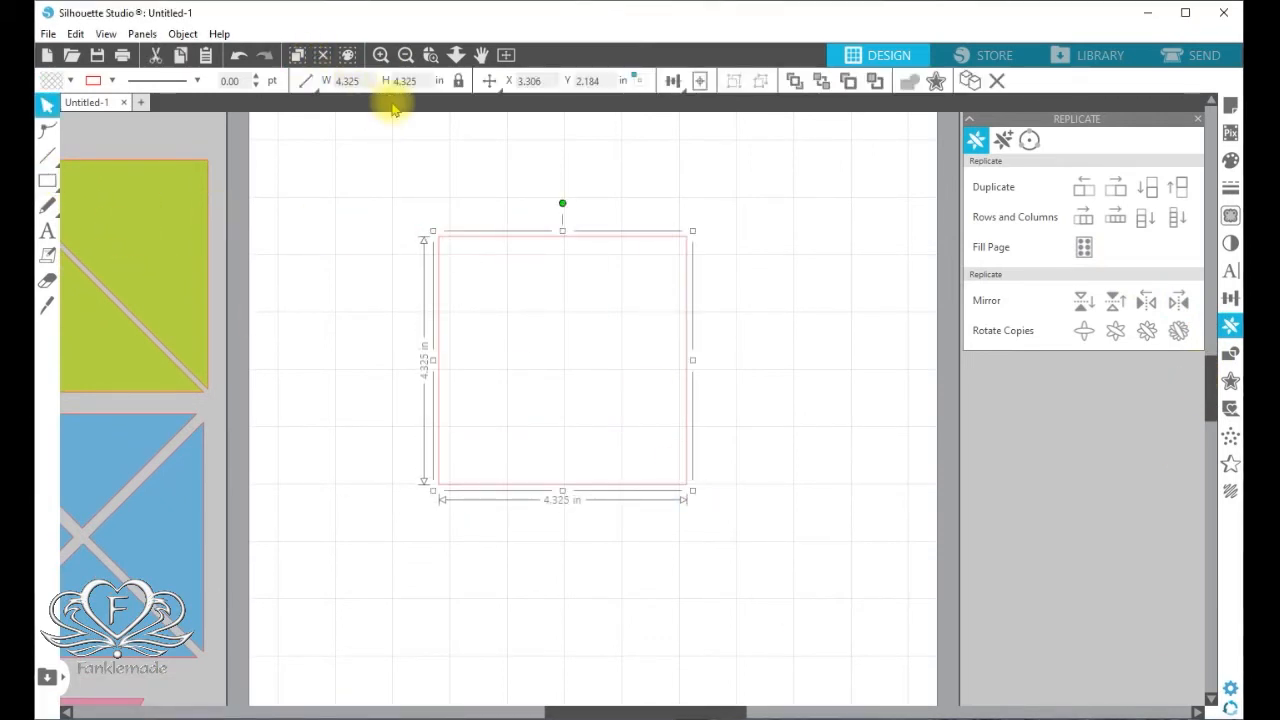
{"action": "left_click_drag", "start_coordinate": [364, 82], "coordinate": [311, 83]}
{"action": "type", "text": "4"}
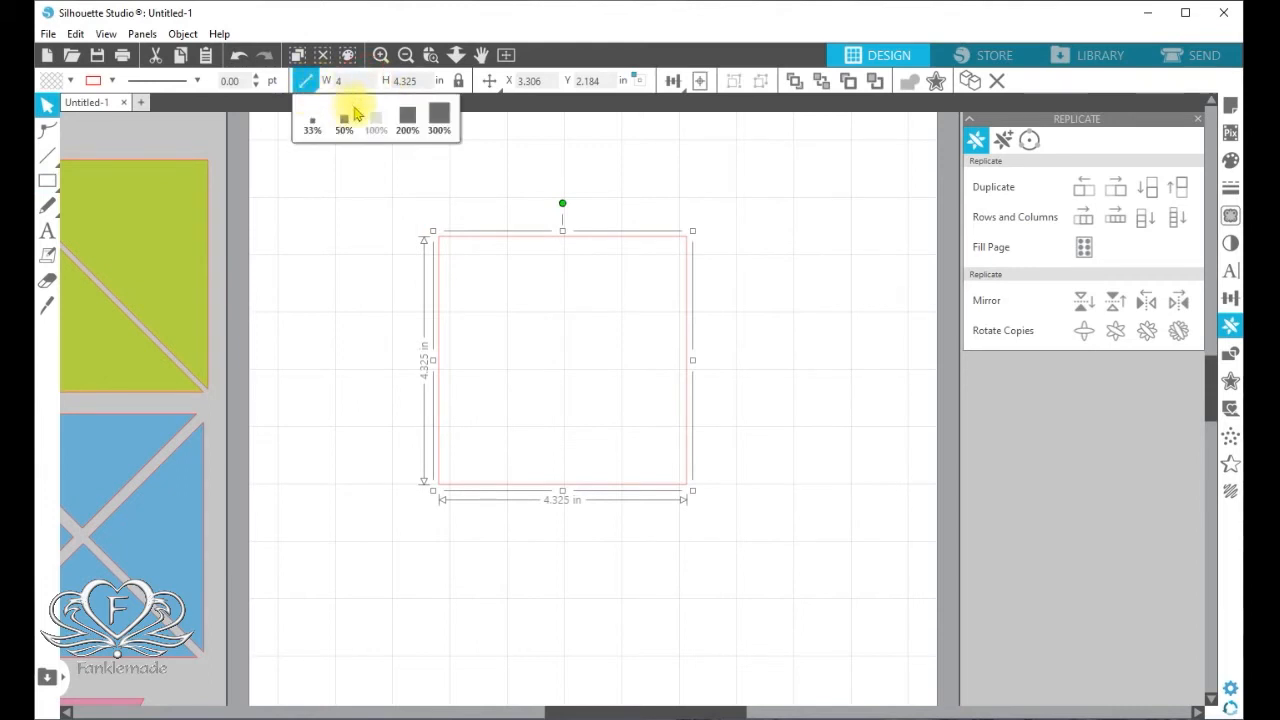
{"action": "key", "text": "Return"}
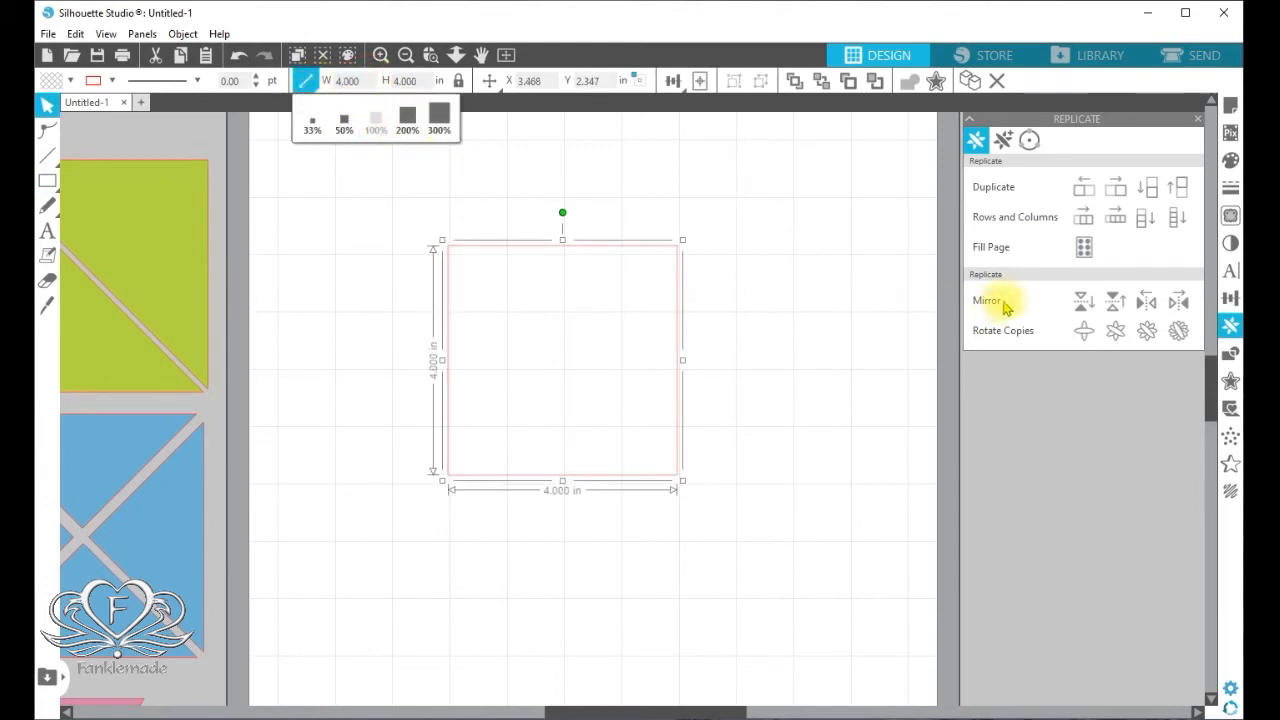
{"action": "left_click", "coordinate": [1231, 161]}
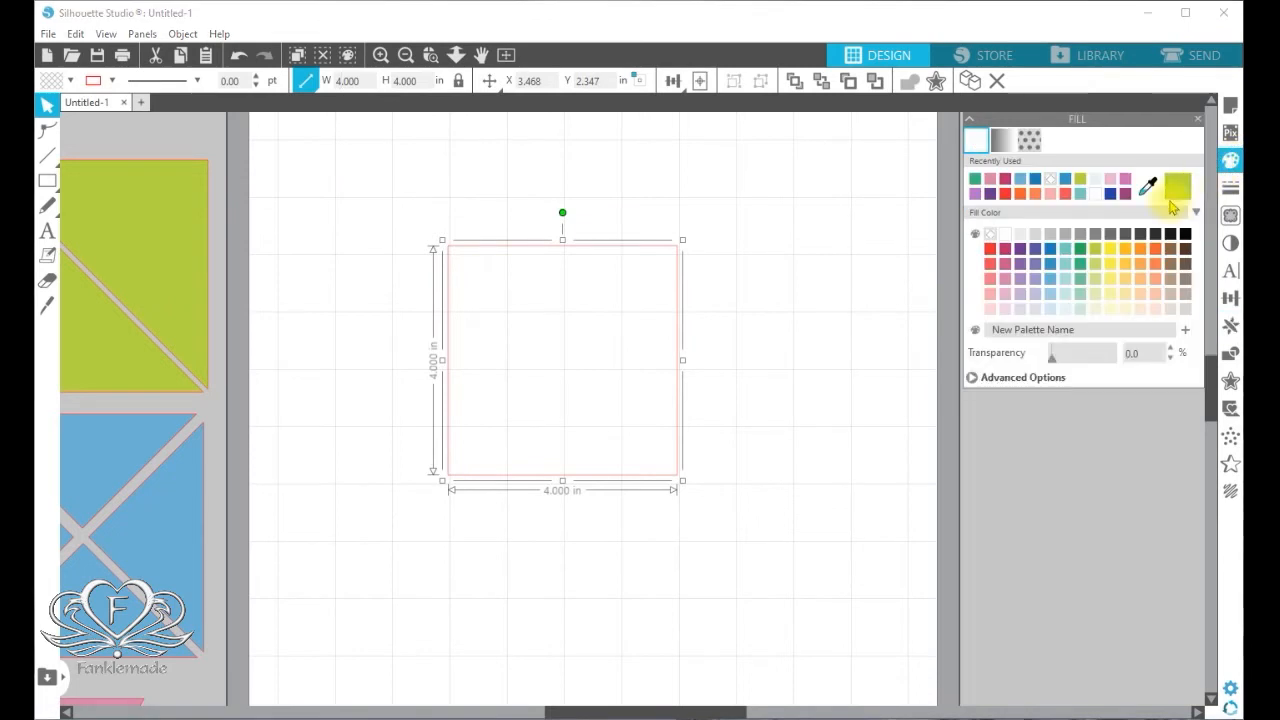
{"action": "left_click", "coordinate": [1112, 254]}
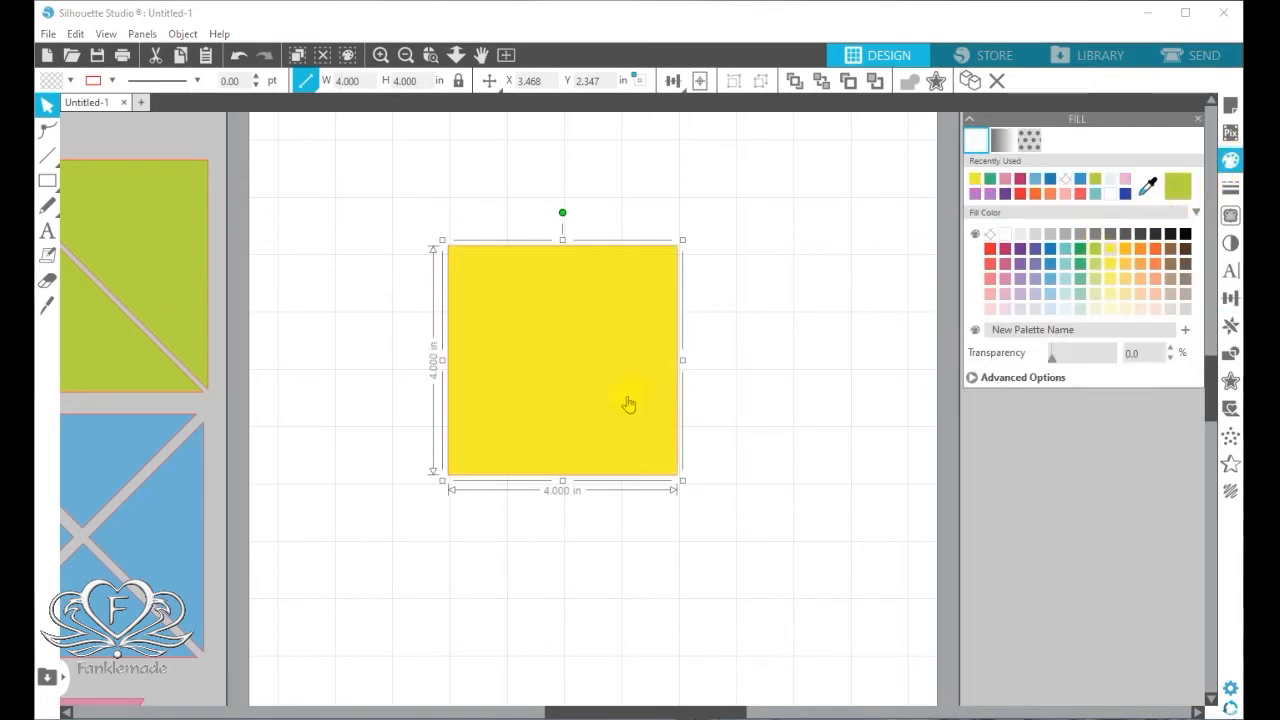
Step: Center the 4 in yellow square on the page
{"action": "left_click", "coordinate": [1230, 300]}
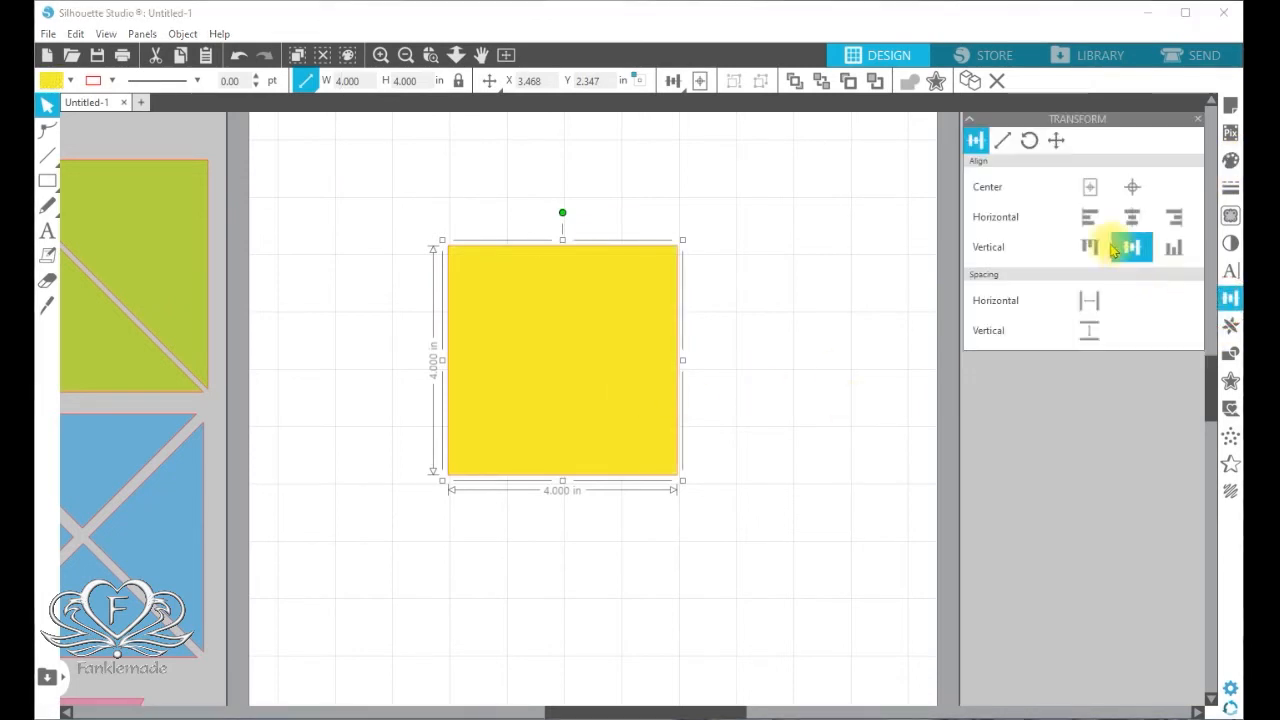
{"action": "left_click", "coordinate": [1090, 186]}
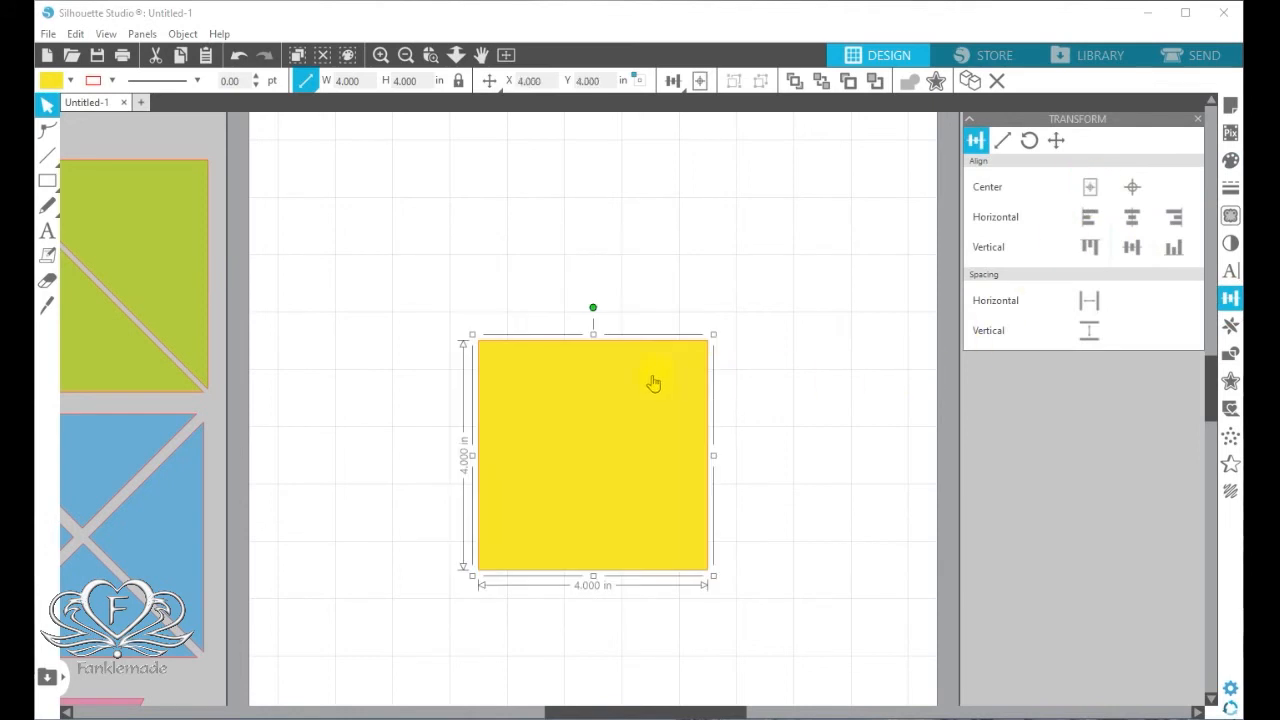
{"action": "left_click", "coordinate": [770, 382]}
Step: Draw a horizontal straight knife line about 6.19 in long above the yellow square and center it on the page
{"action": "left_click", "coordinate": [46, 306]}
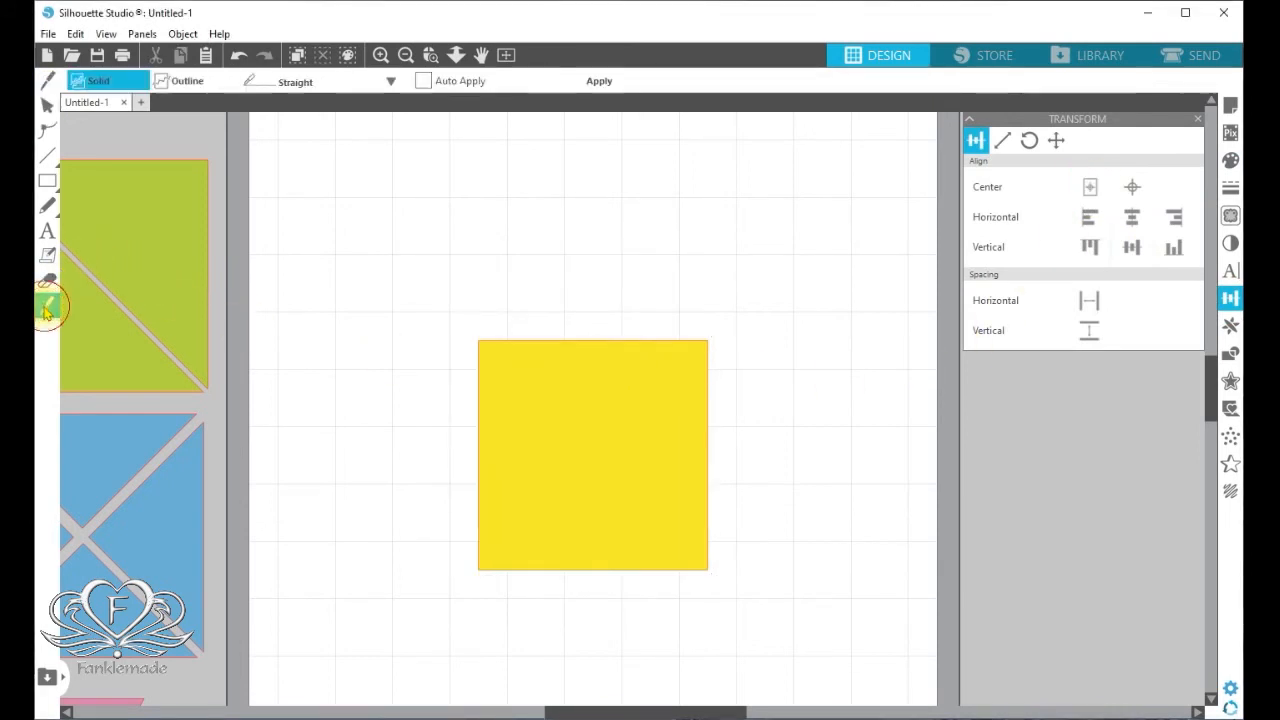
{"action": "left_click_drag", "start_coordinate": [419, 293], "coordinate": [776, 309]}
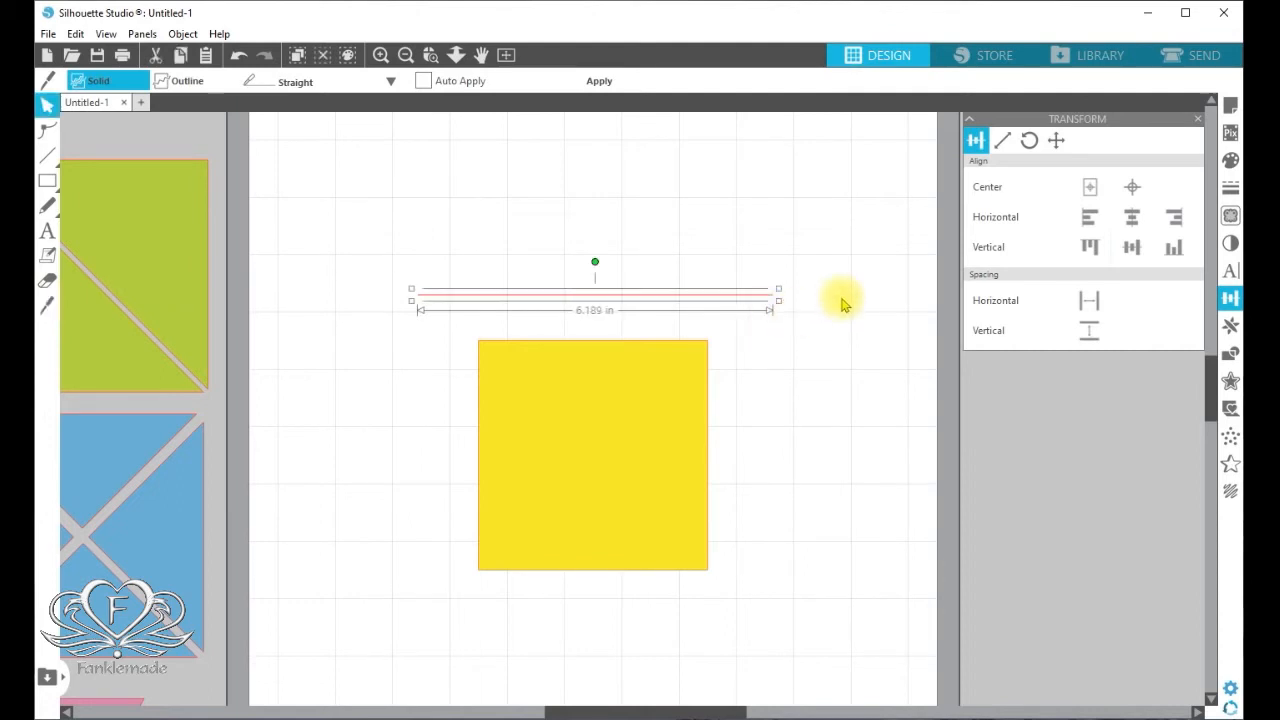
{"action": "left_click", "coordinate": [1090, 189]}
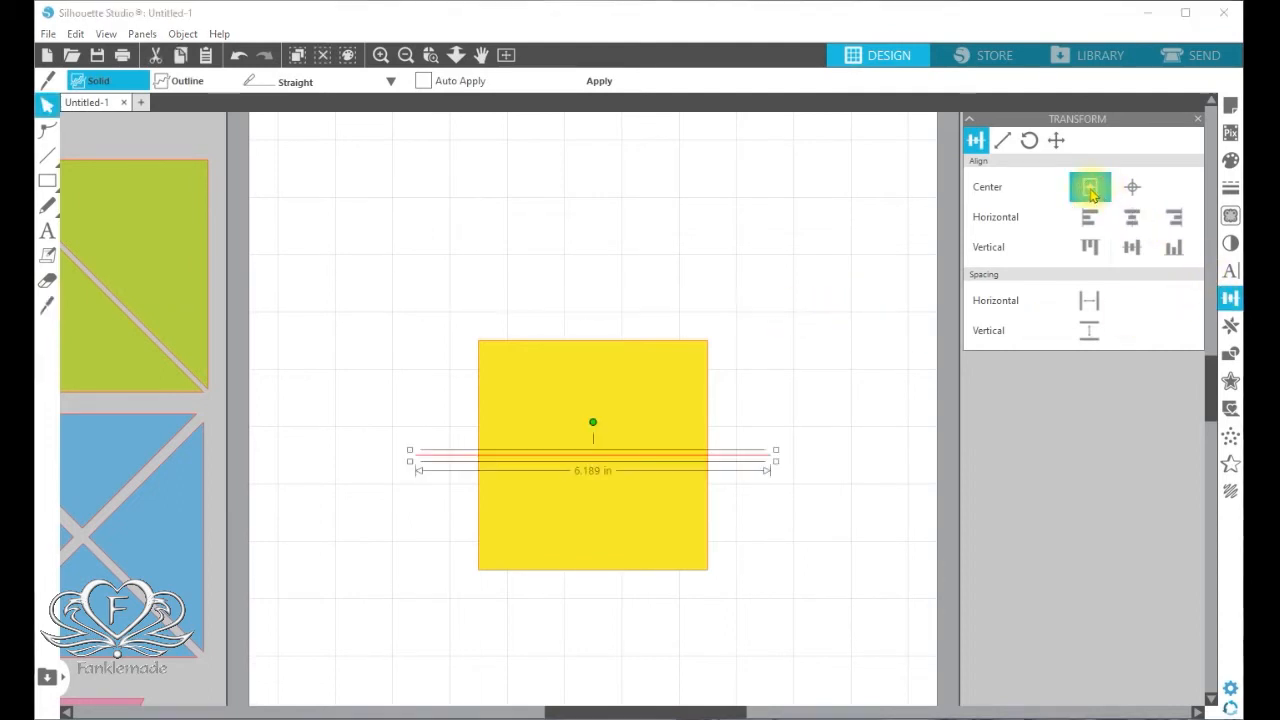
Step: Replicate the centered knife line with five rotated copies so six evenly spaced lines cross the yellow square
{"action": "left_click", "coordinate": [1230, 330]}
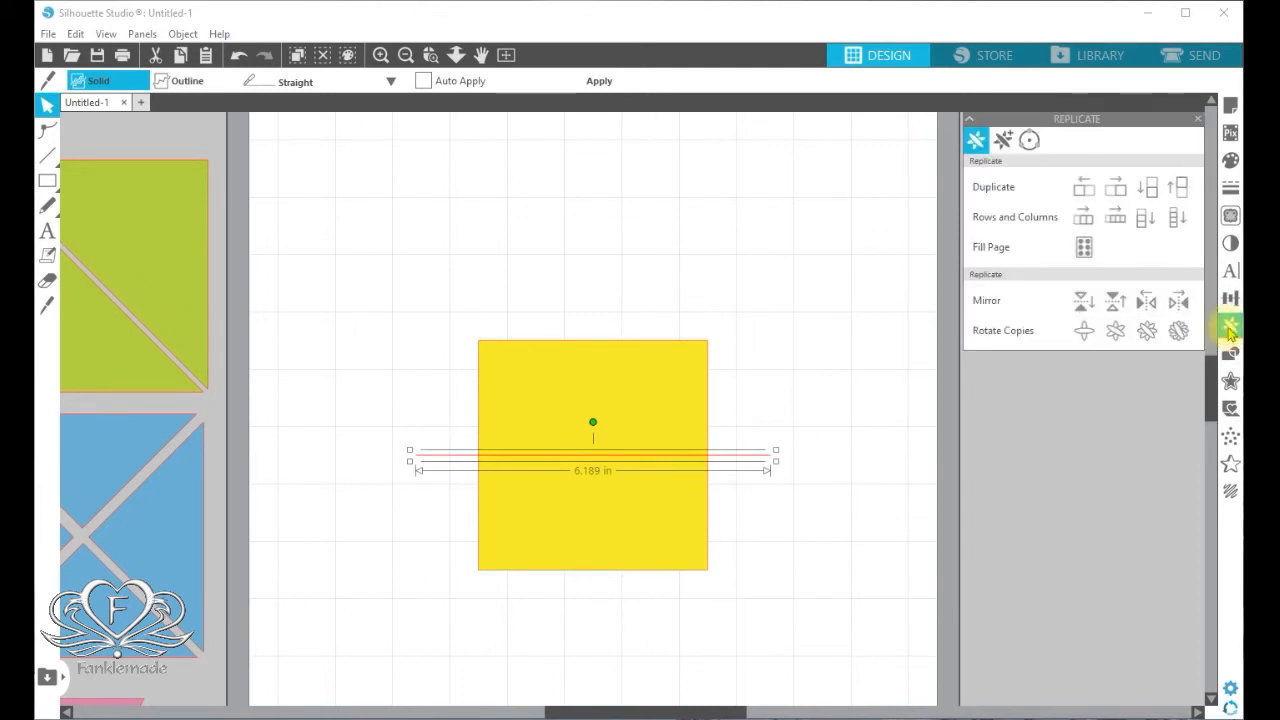
{"action": "left_click", "coordinate": [1178, 336]}
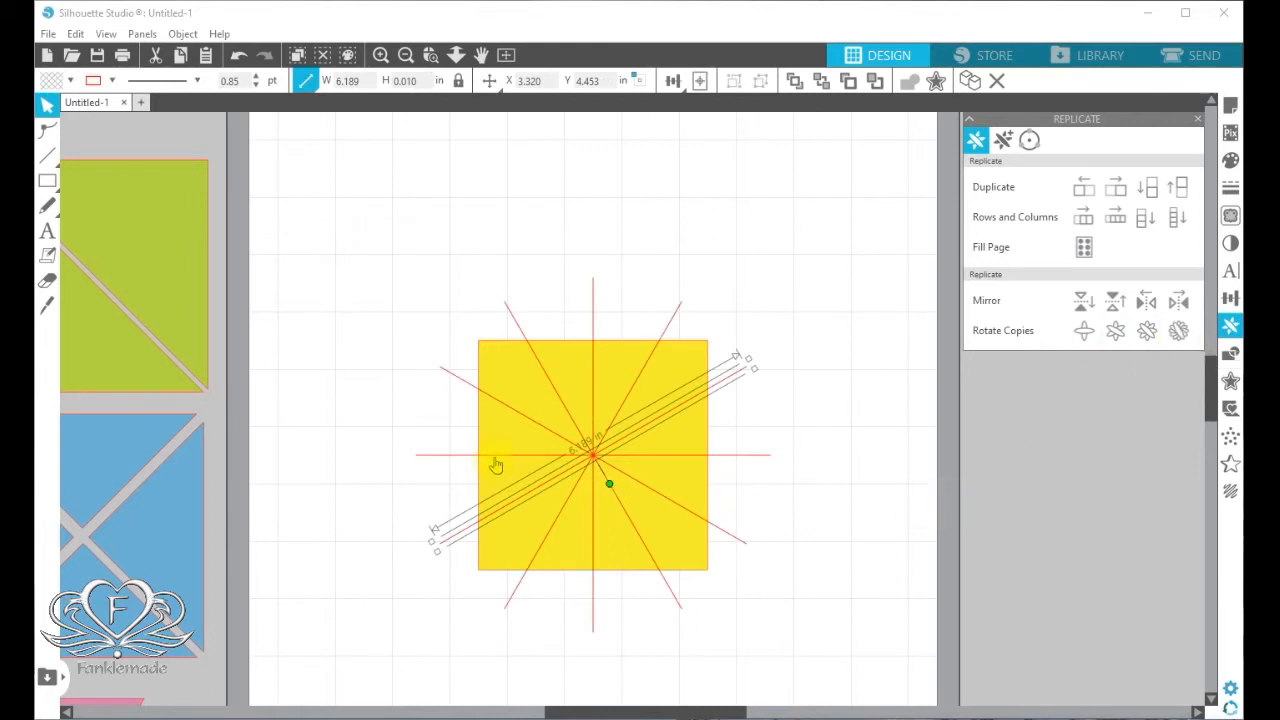
{"action": "left_click", "coordinate": [791, 563]}
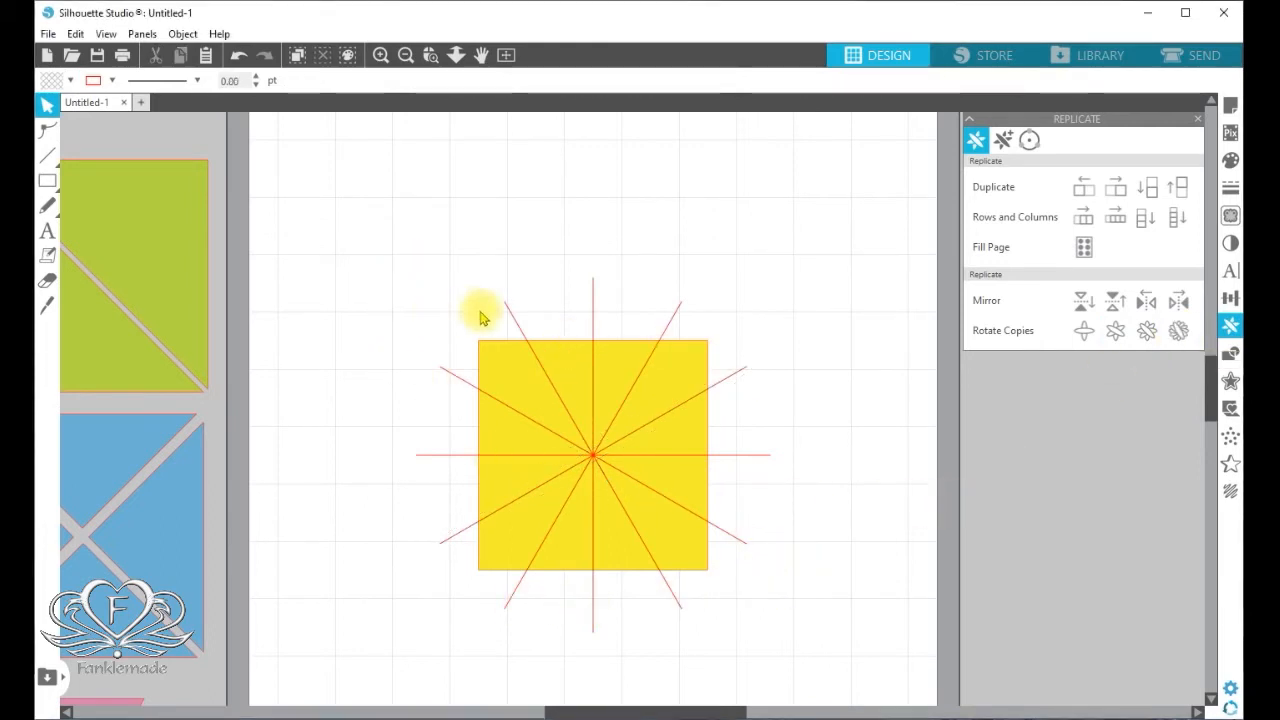
Step: Select all six knife lines crossing the yellow square and apply the cut
{"action": "left_click_drag", "start_coordinate": [430, 274], "coordinate": [830, 620]}
{"action": "left_click", "coordinate": [701, 358]}
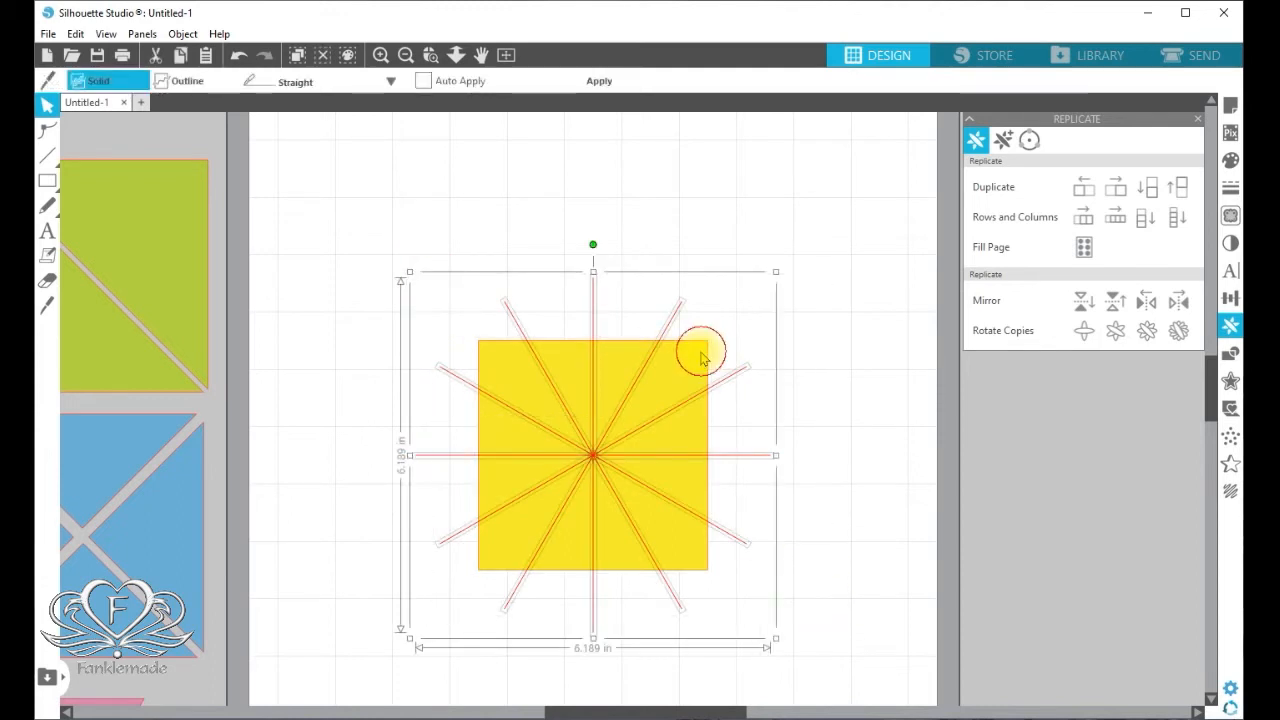
{"action": "left_click", "coordinate": [605, 84]}
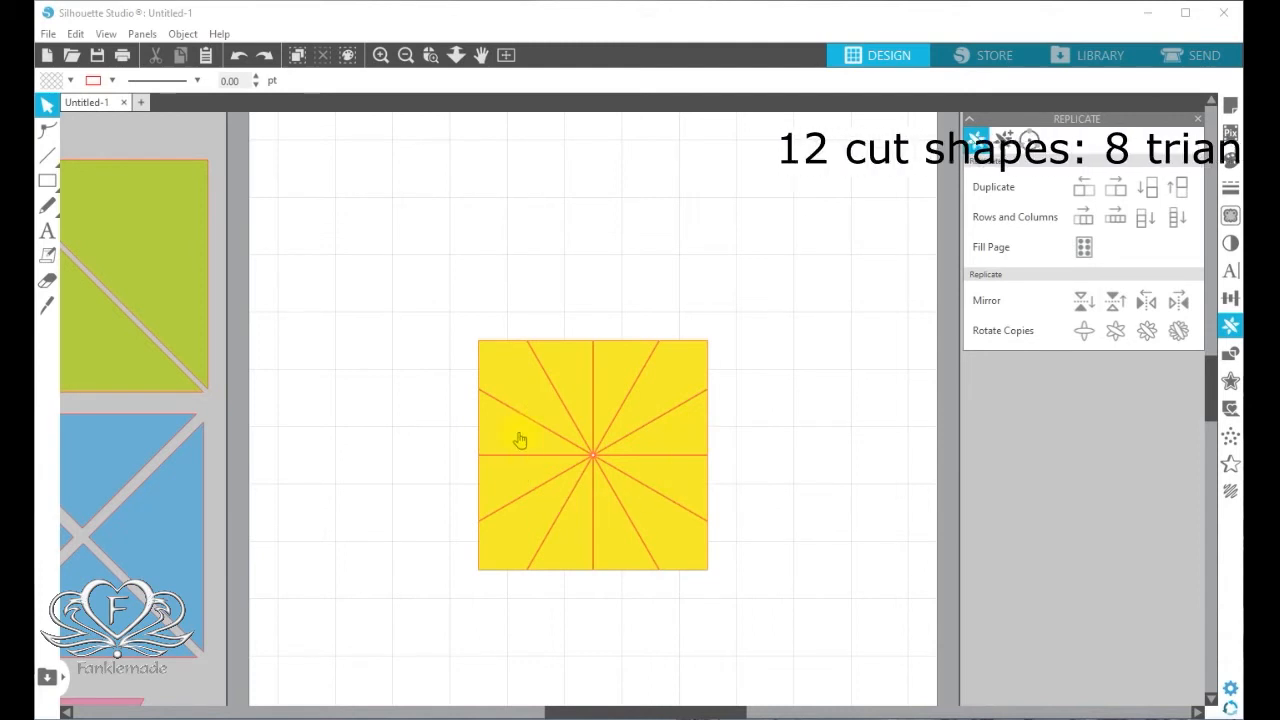
Step: Move the four kite-shaped corner pieces of the yellow square slightly outward to separate them from the triangles
{"action": "left_click_drag", "start_coordinate": [533, 392], "coordinate": [528, 383]}
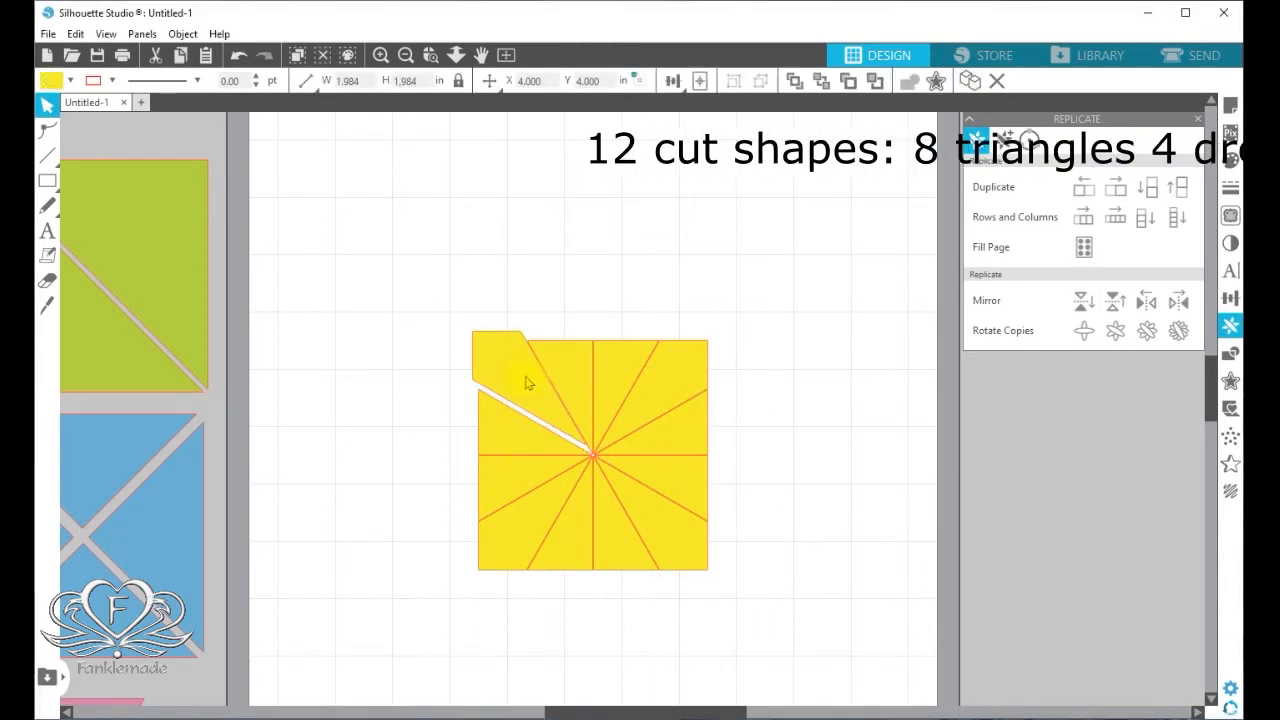
{"action": "left_click_drag", "start_coordinate": [671, 380], "coordinate": [680, 370]}
{"action": "left_click", "coordinate": [695, 540]}
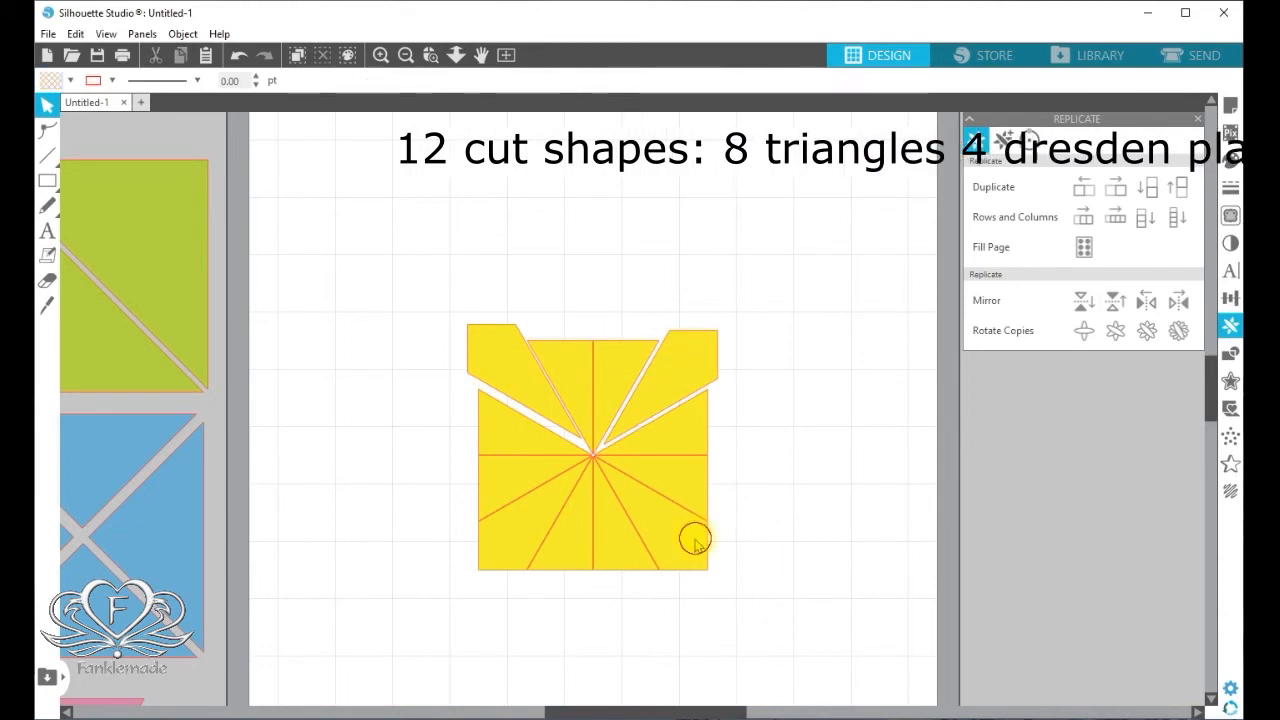
{"action": "left_click_drag", "start_coordinate": [695, 540], "coordinate": [714, 560]}
{"action": "left_click_drag", "start_coordinate": [520, 546], "coordinate": [492, 564]}
{"action": "left_click", "coordinate": [507, 386]}
{"action": "left_click_drag", "start_coordinate": [507, 386], "coordinate": [503, 386]}
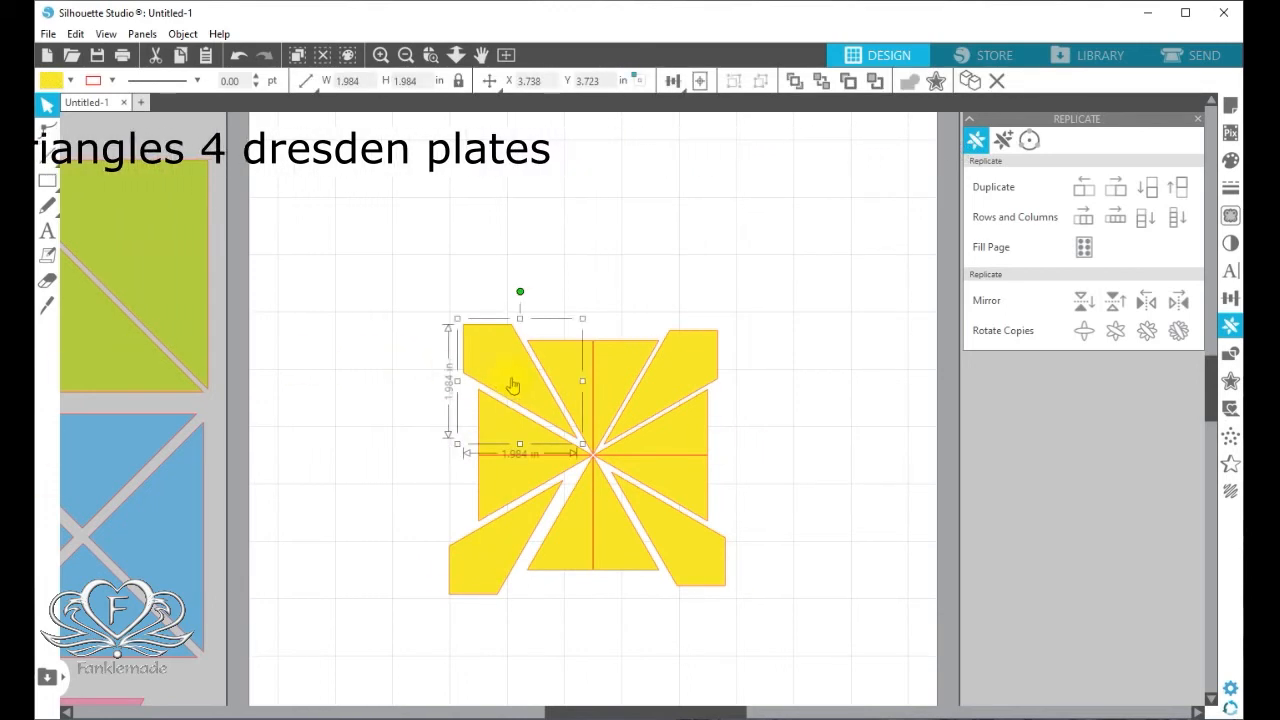
Step: Move the upper-left kite piece to the page's upper-left area and rotate it 45° clockwise so it stands upright
{"action": "left_click_drag", "start_coordinate": [509, 371], "coordinate": [374, 265]}
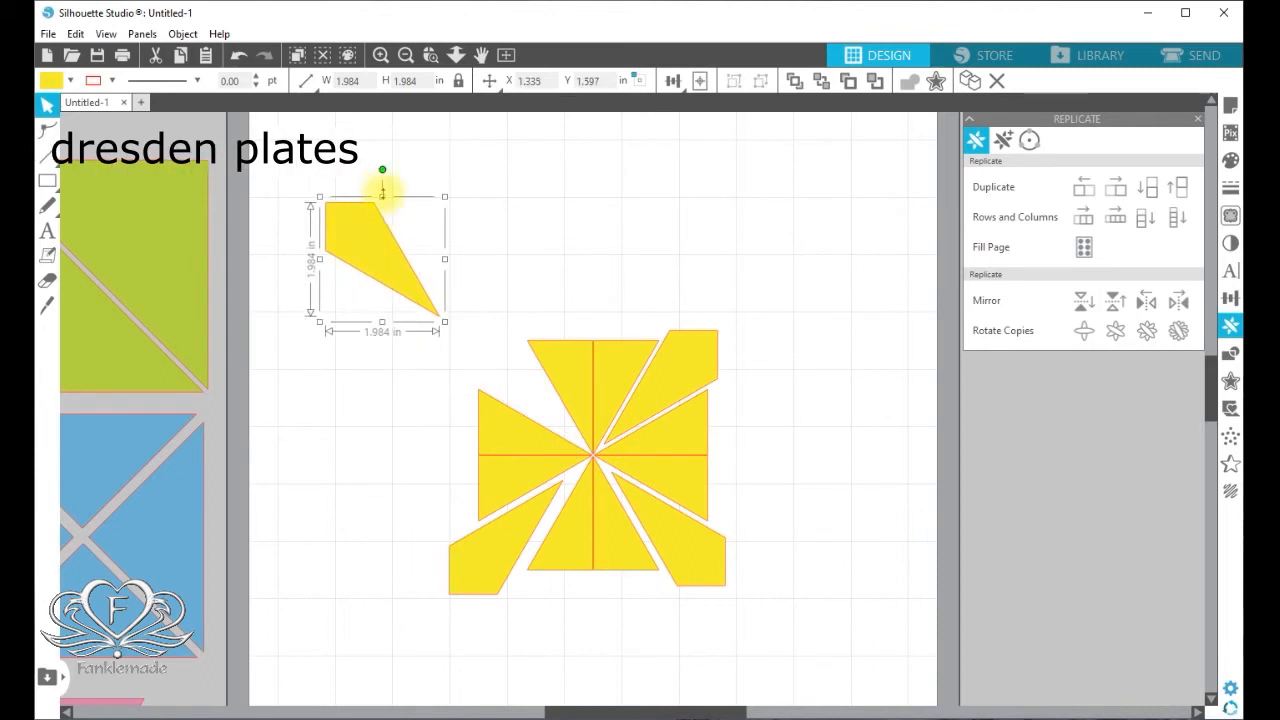
{"action": "left_click", "coordinate": [182, 34]}
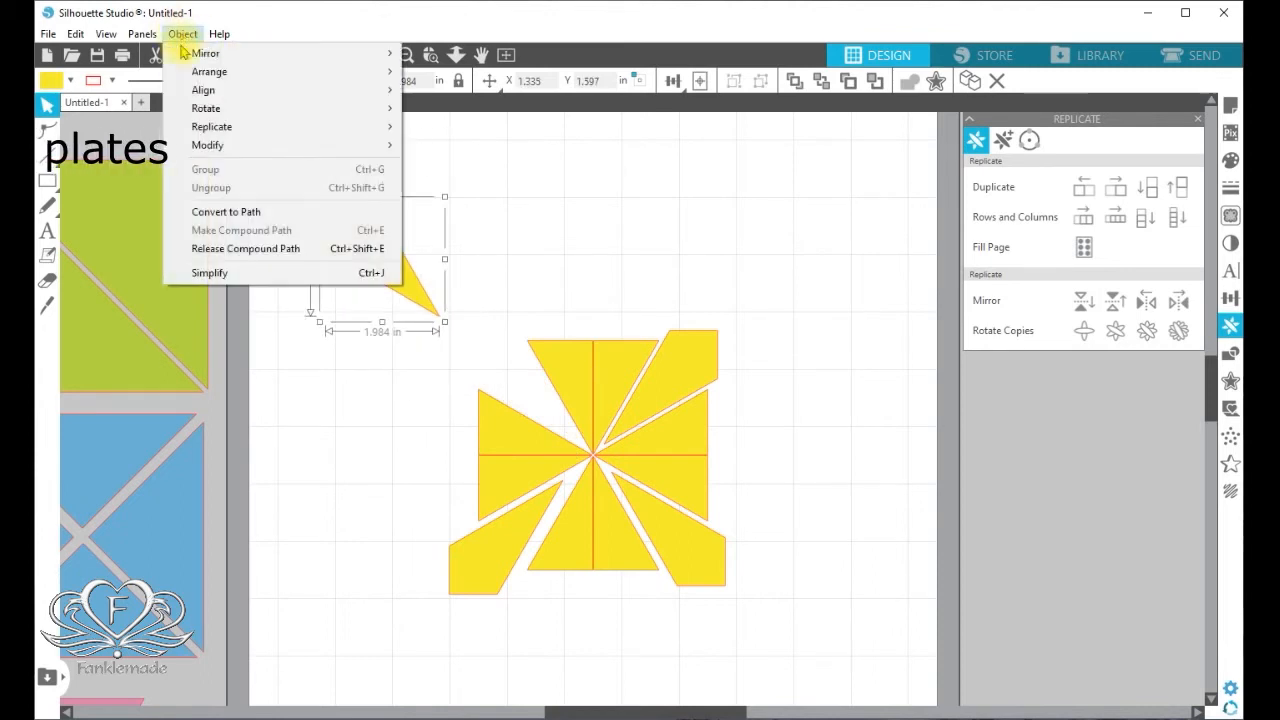
{"action": "mouse_move", "coordinate": [220, 108]}
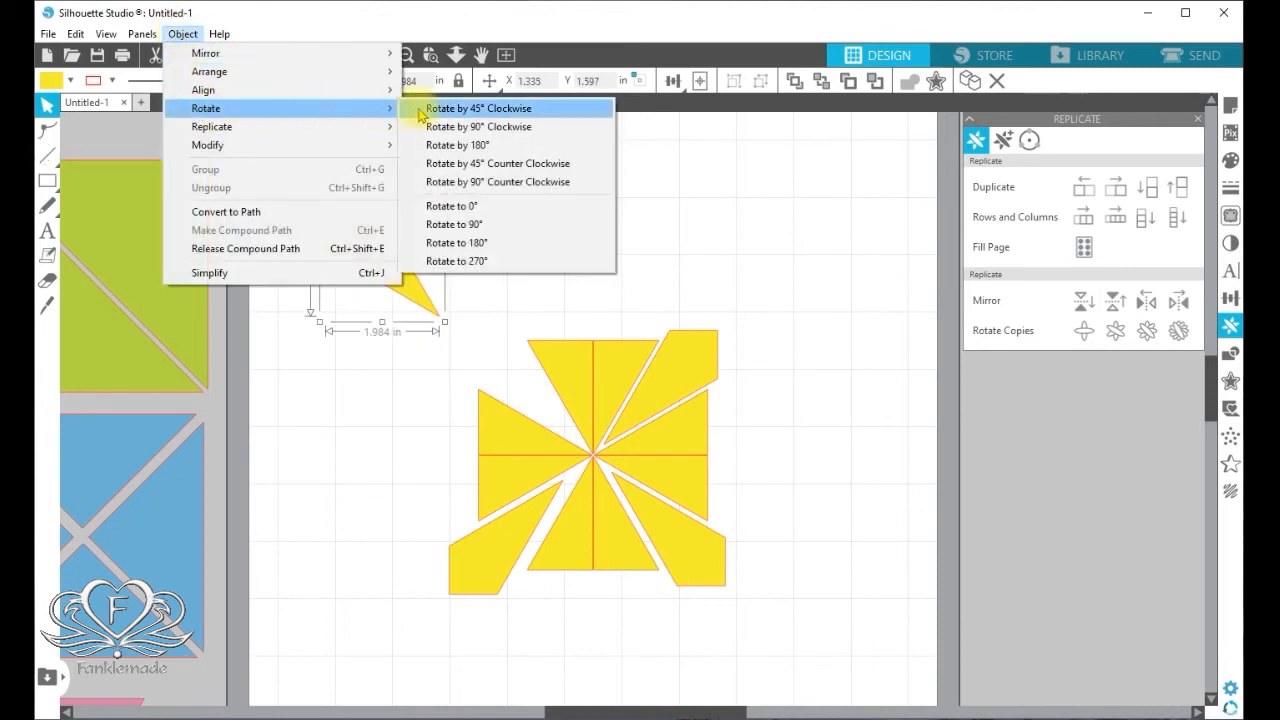
{"action": "left_click", "coordinate": [419, 114]}
{"action": "left_click_drag", "start_coordinate": [396, 218], "coordinate": [401, 183]}
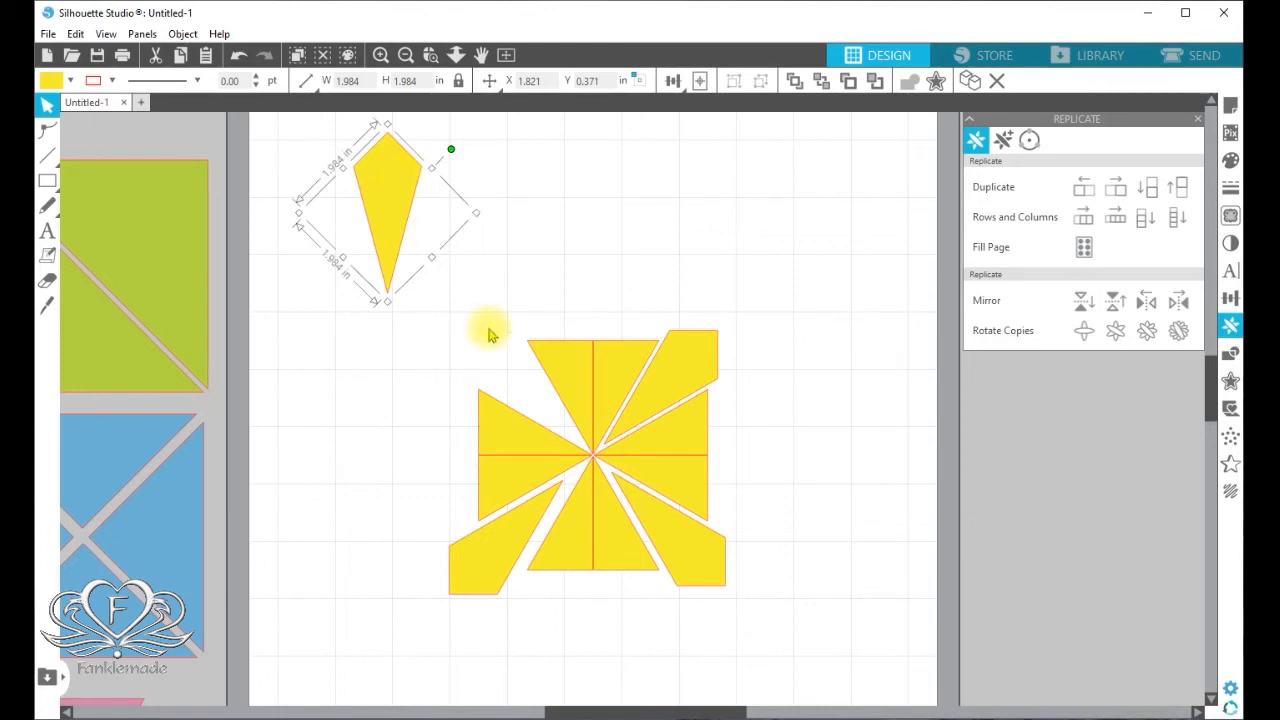
Step: Select the remaining yellow pieces, move them off the right side of the page and group them
{"action": "left_click_drag", "start_coordinate": [449, 309], "coordinate": [735, 600]}
{"action": "left_click_drag", "start_coordinate": [697, 538], "coordinate": [1163, 578]}
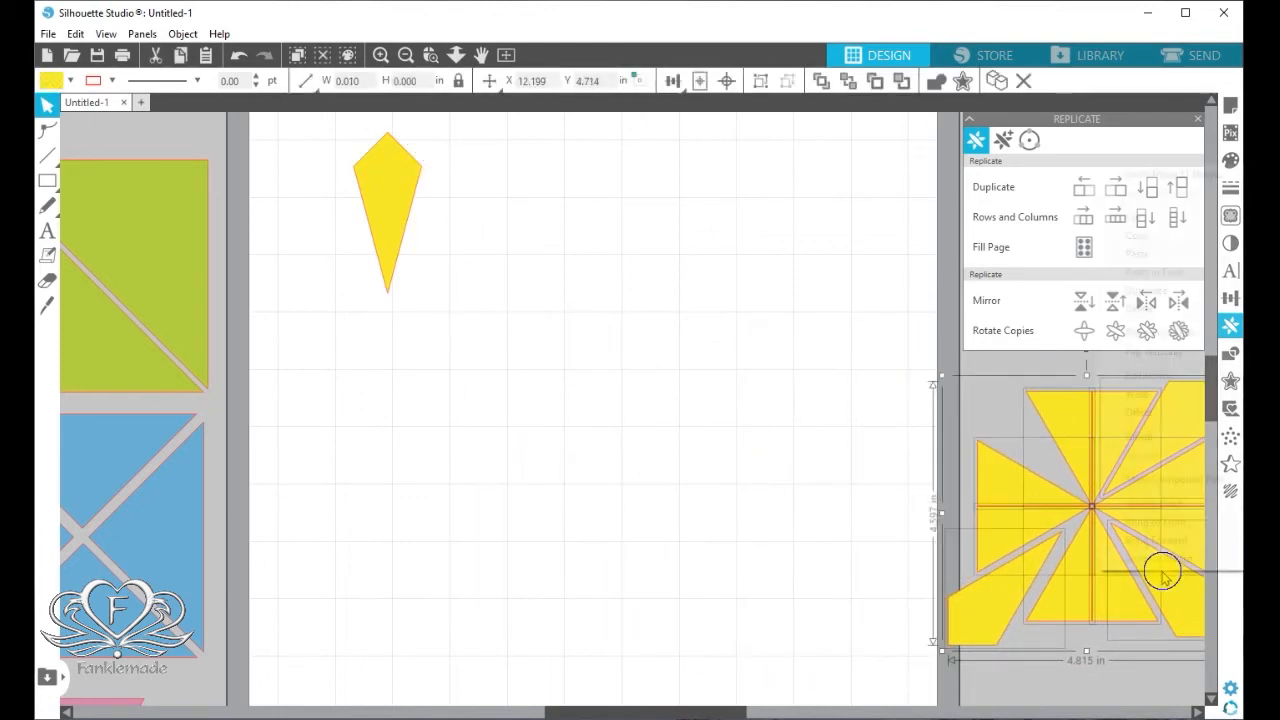
{"action": "right_click", "coordinate": [1163, 571]}
{"action": "left_click", "coordinate": [1176, 440]}
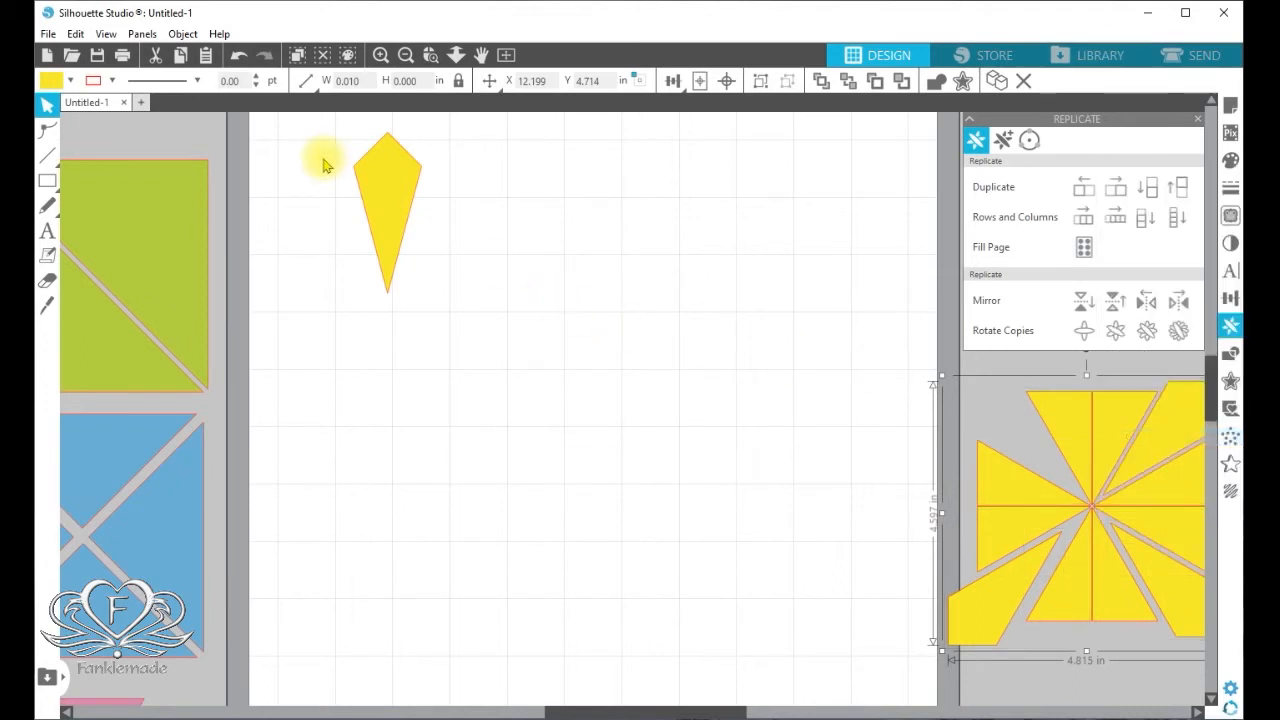
Step: Mirror a copy of the upright kite piece directly below it and move both pieces toward the middle of the page
{"action": "left_click", "coordinate": [404, 198]}
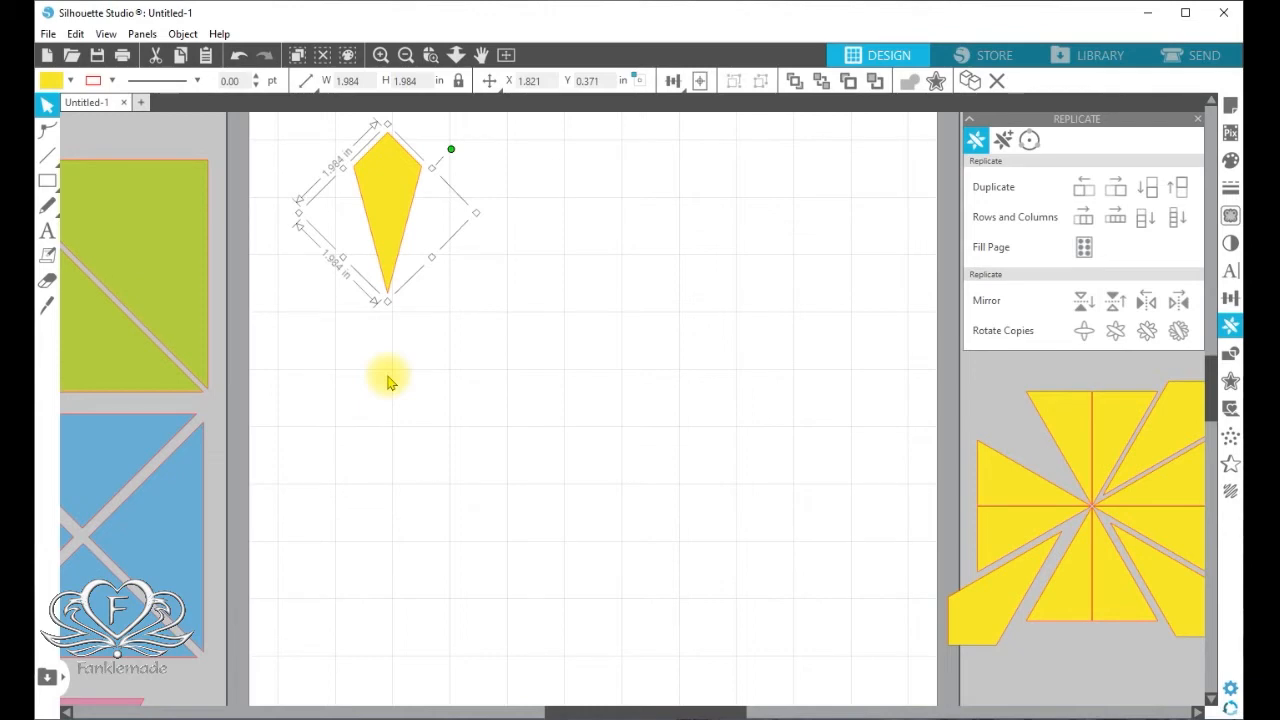
{"action": "left_click", "coordinate": [1081, 303]}
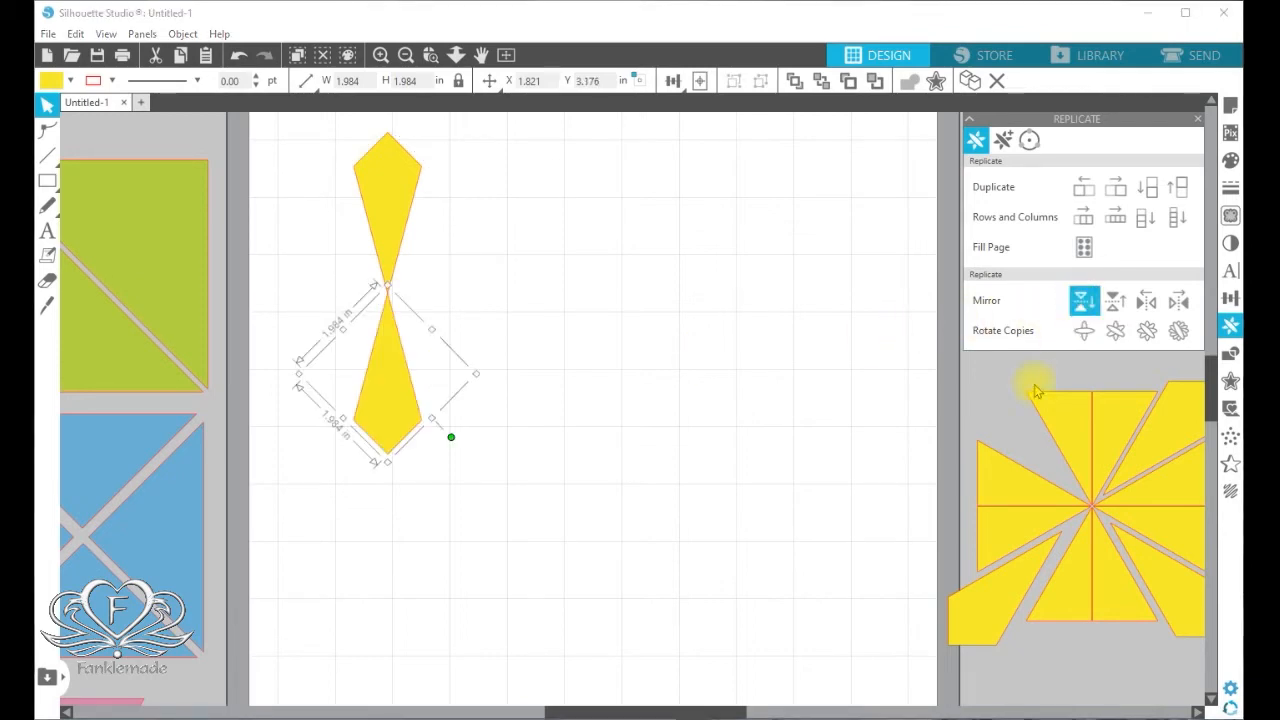
{"action": "left_click_drag", "start_coordinate": [294, 126], "coordinate": [476, 396]}
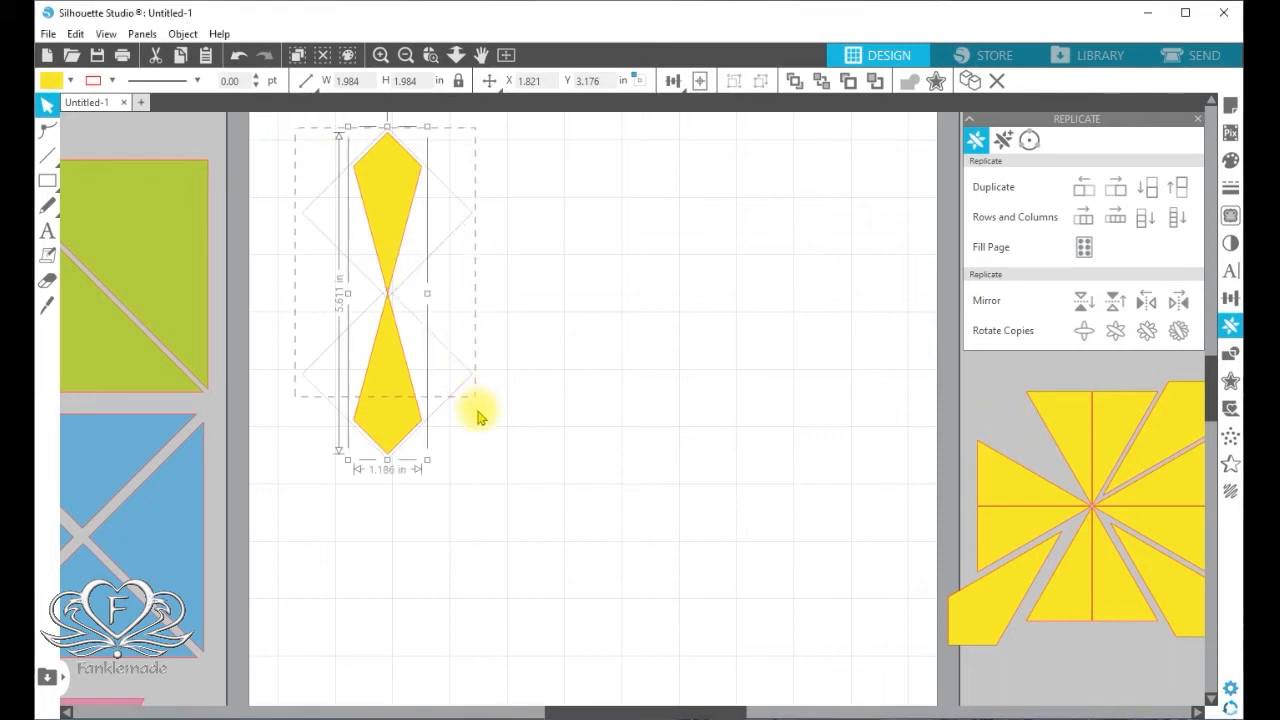
{"action": "left_click_drag", "start_coordinate": [370, 222], "coordinate": [547, 265]}
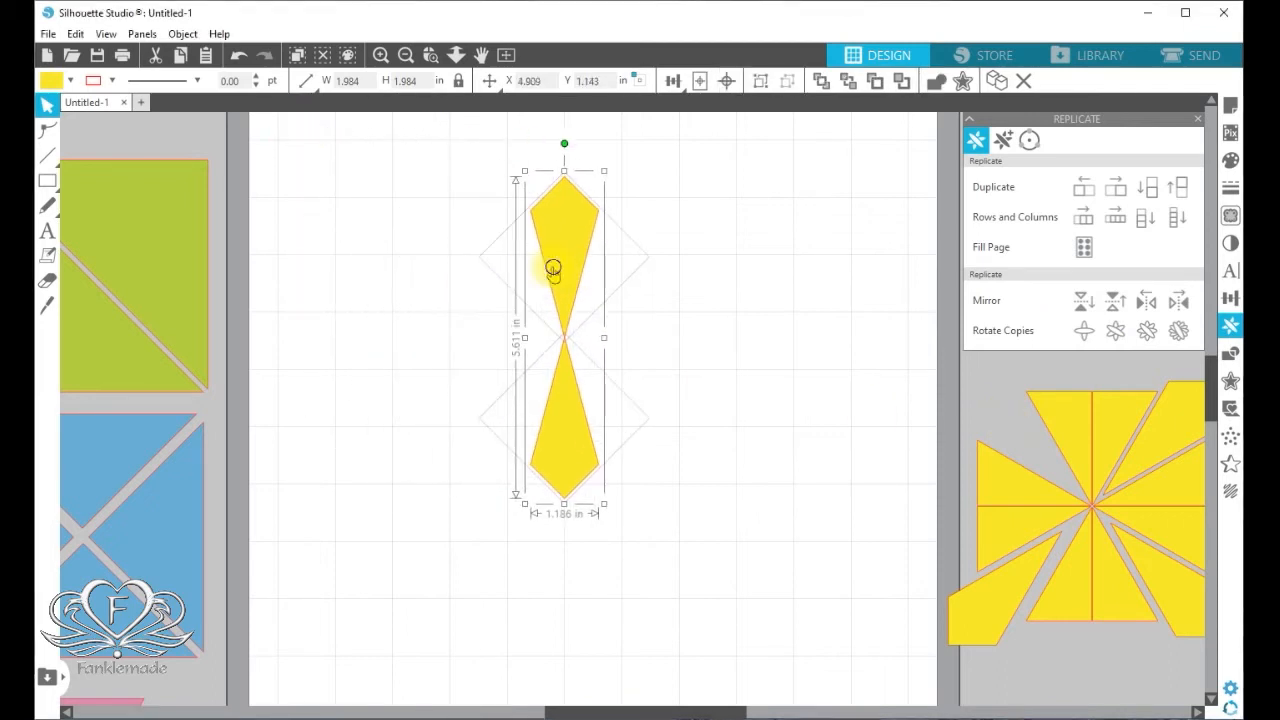
Step: Group the two kite pieces and replicate the group with five rotated copies to form a twelve-petal Dresden plate
{"action": "right_click", "coordinate": [565, 310]}
{"action": "left_click", "coordinate": [648, 540]}
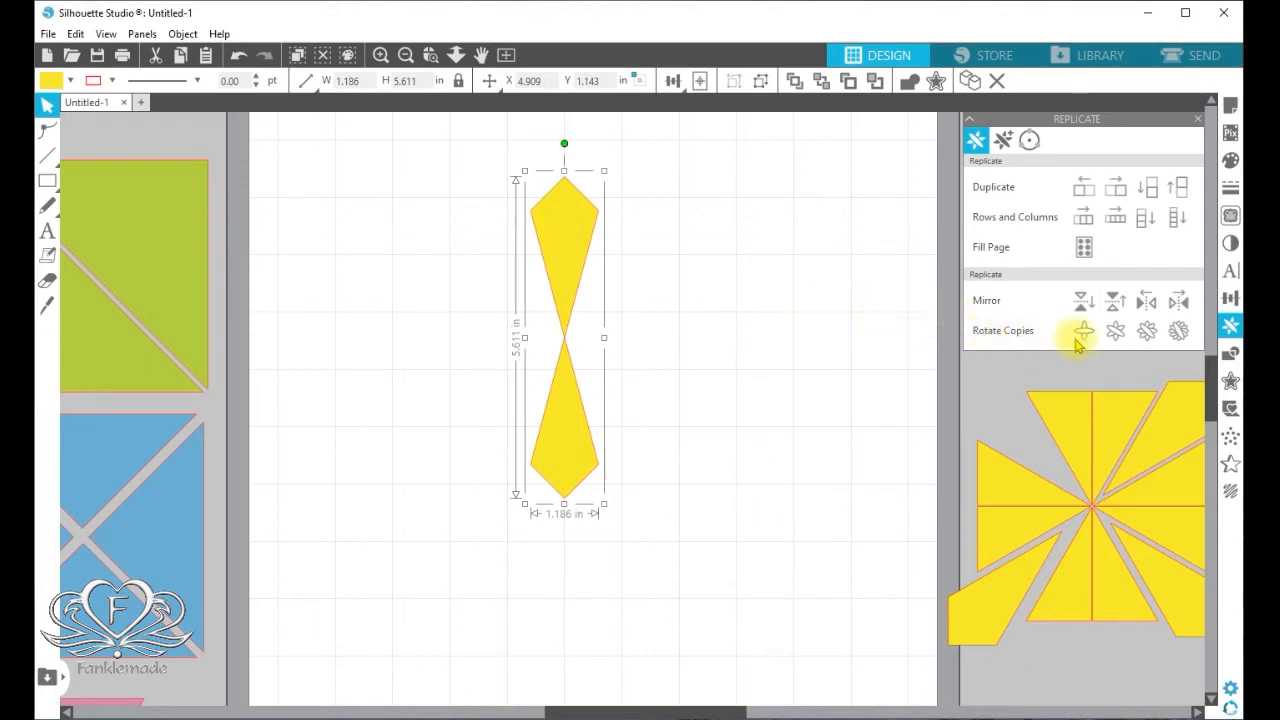
{"action": "left_click", "coordinate": [1179, 340]}
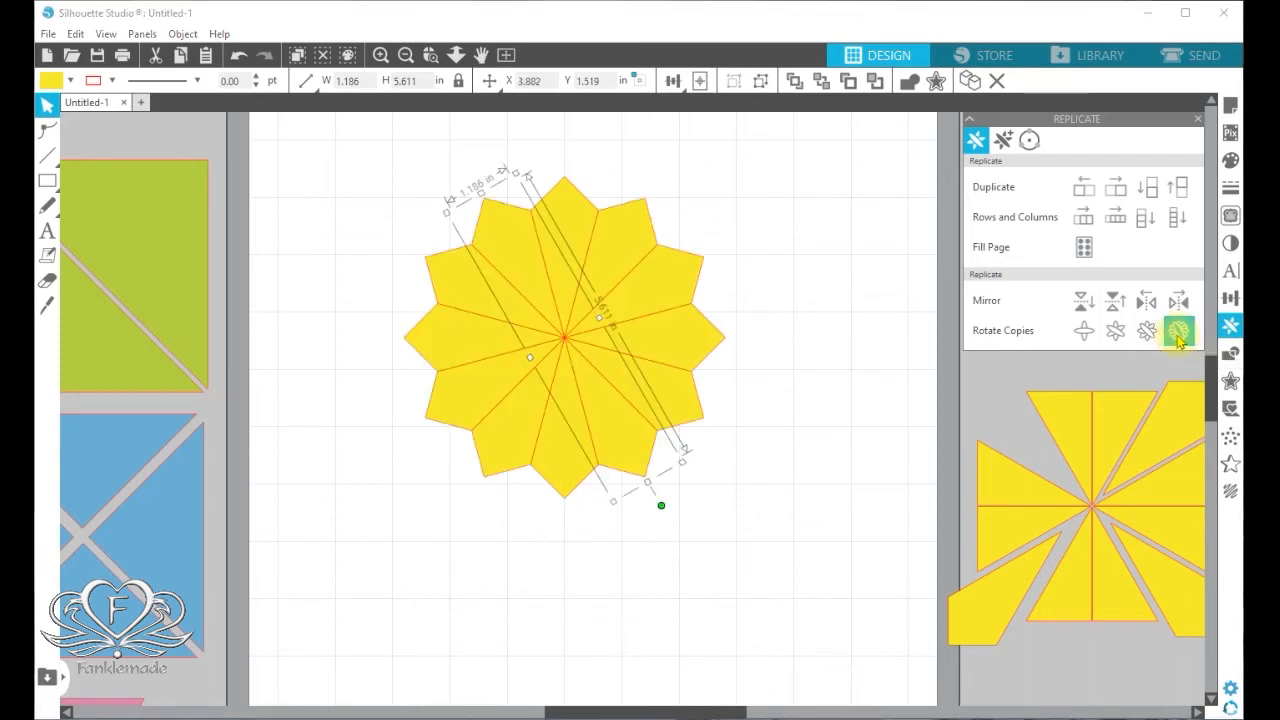
{"action": "left_click", "coordinate": [572, 505]}
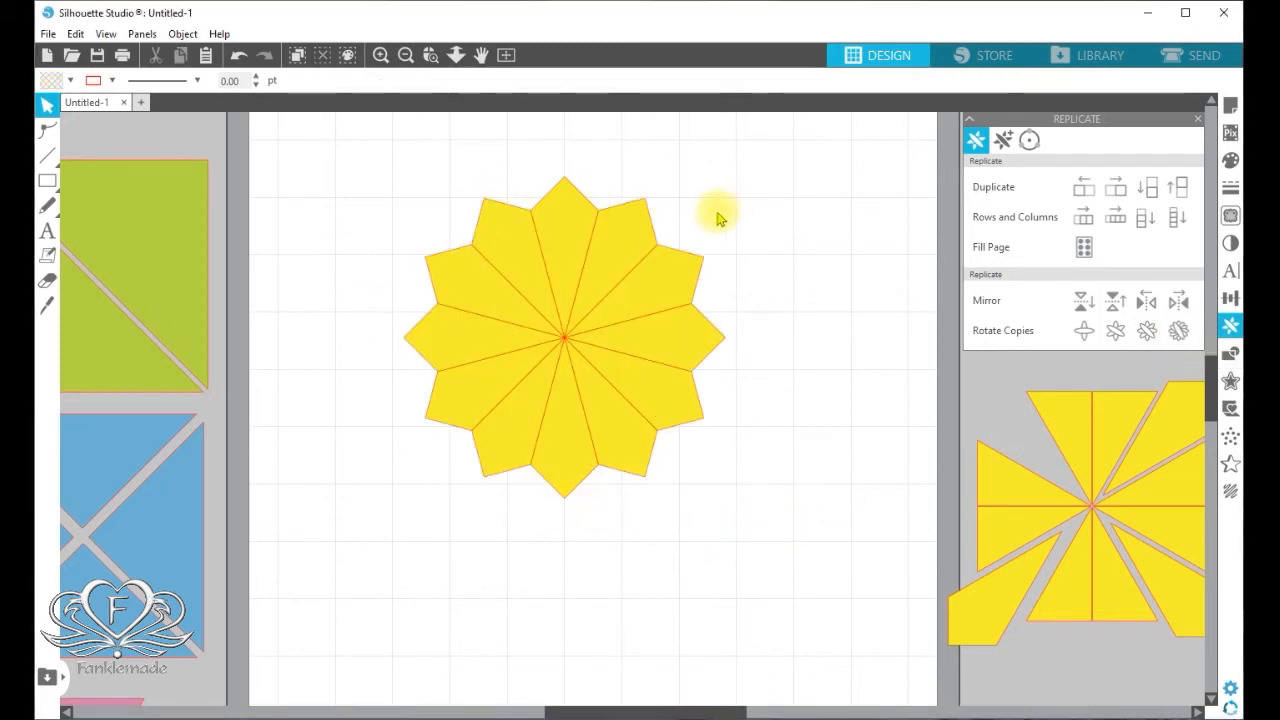
Step: Fill the vertical petal pair with red and the pair running from upper right to lower left beside the horizontal with purple
{"action": "left_click", "coordinate": [566, 246]}
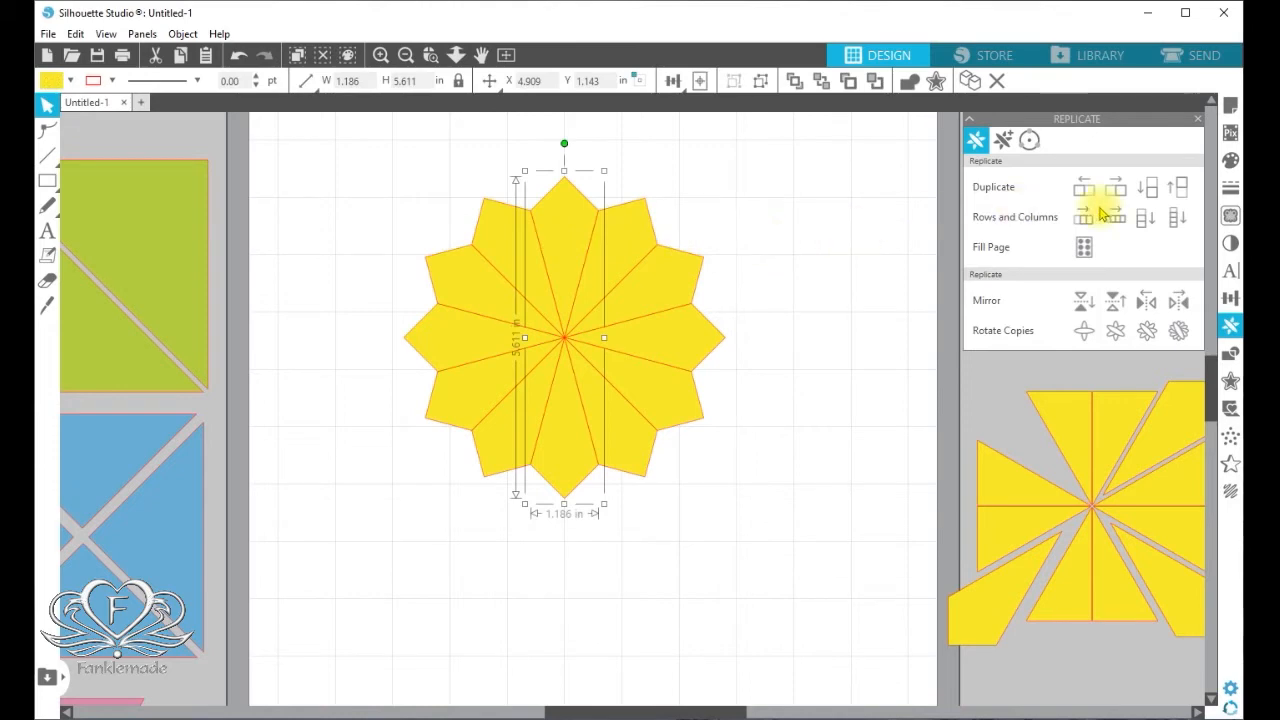
{"action": "left_click", "coordinate": [1226, 156]}
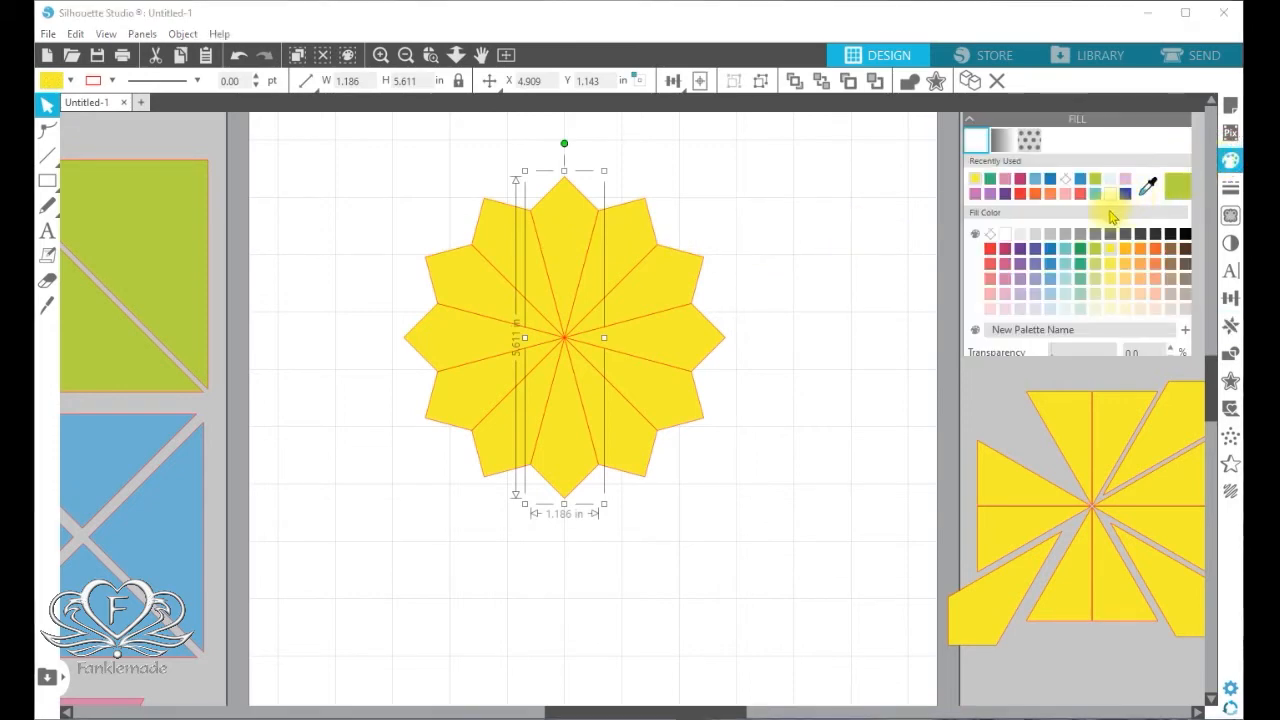
{"action": "left_click", "coordinate": [1021, 195]}
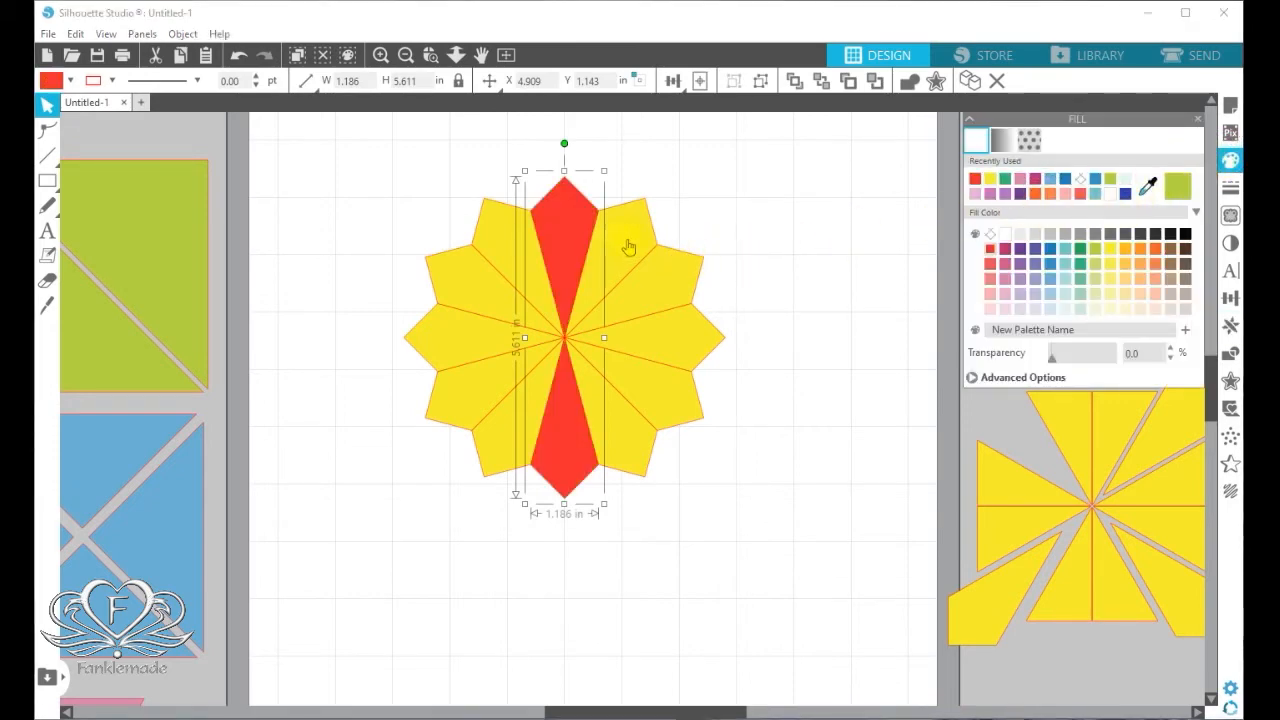
{"action": "left_click", "coordinate": [663, 277]}
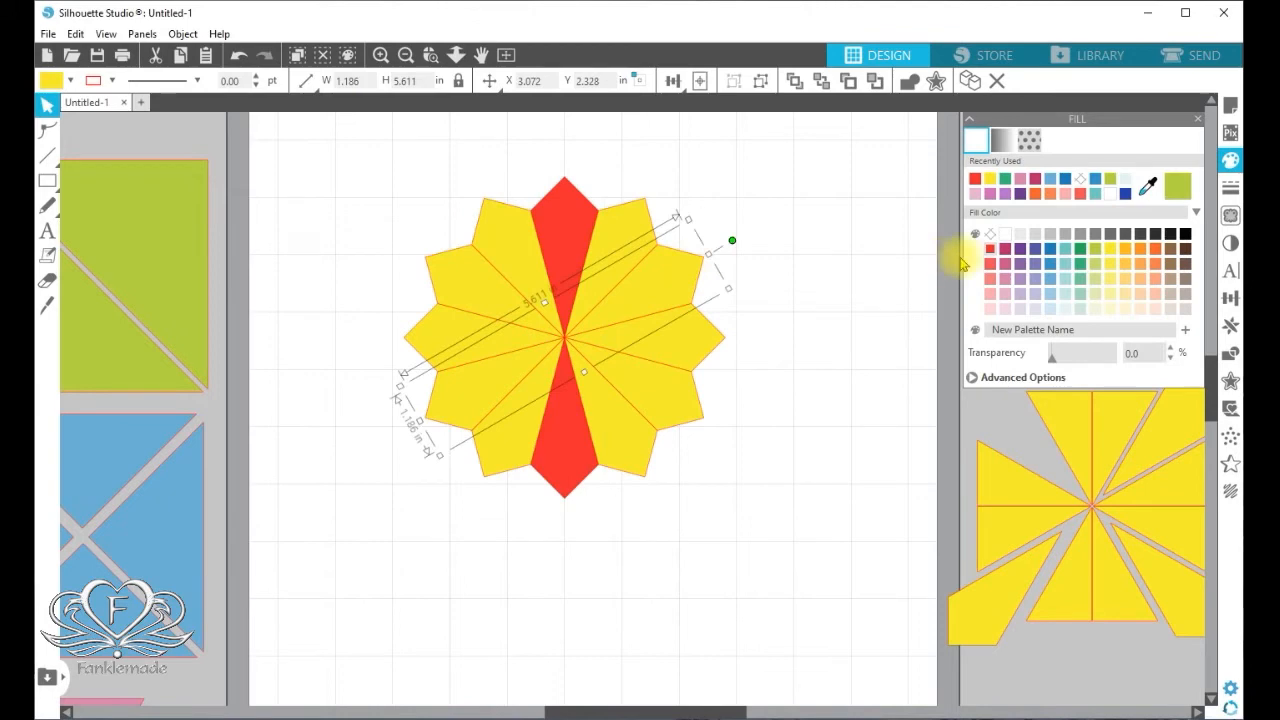
{"action": "left_click", "coordinate": [1019, 264]}
Step: Fill the horizontal petal pair with green, the adjacent upper-left to lower-right pair with light blue, and the steeper pair beside it with orange
{"action": "left_click", "coordinate": [685, 352]}
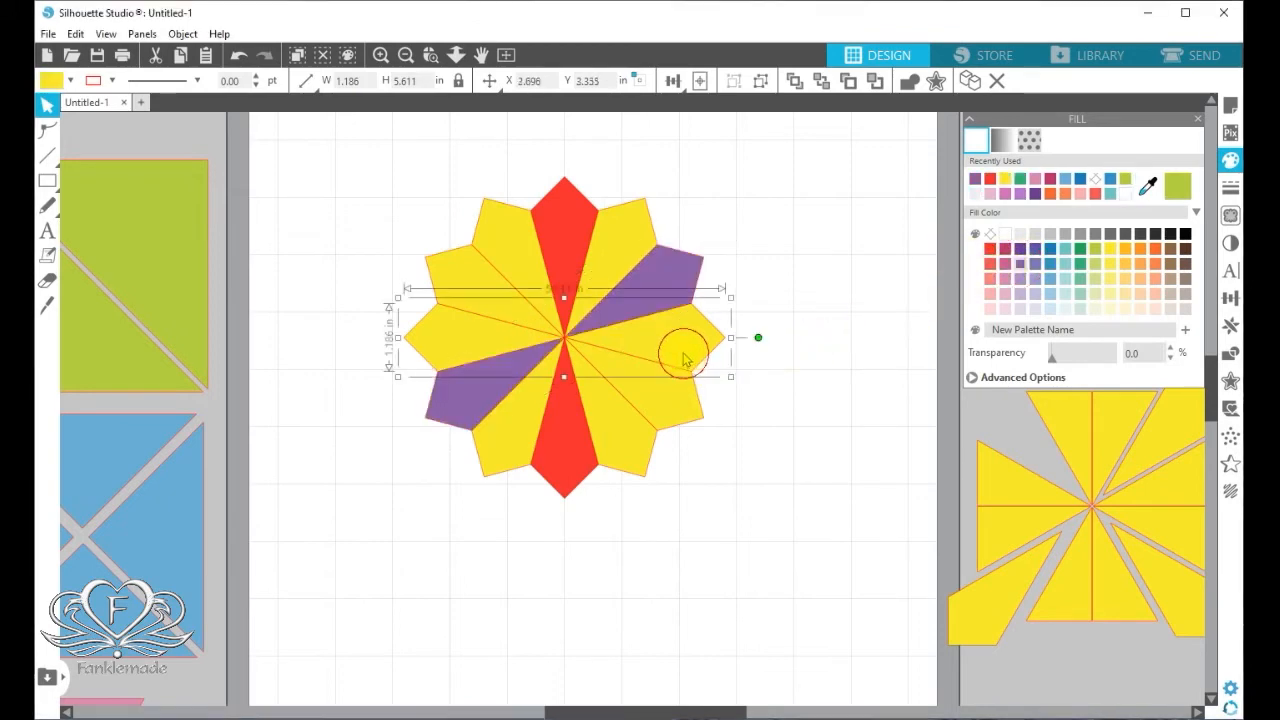
{"action": "left_click", "coordinate": [1081, 279]}
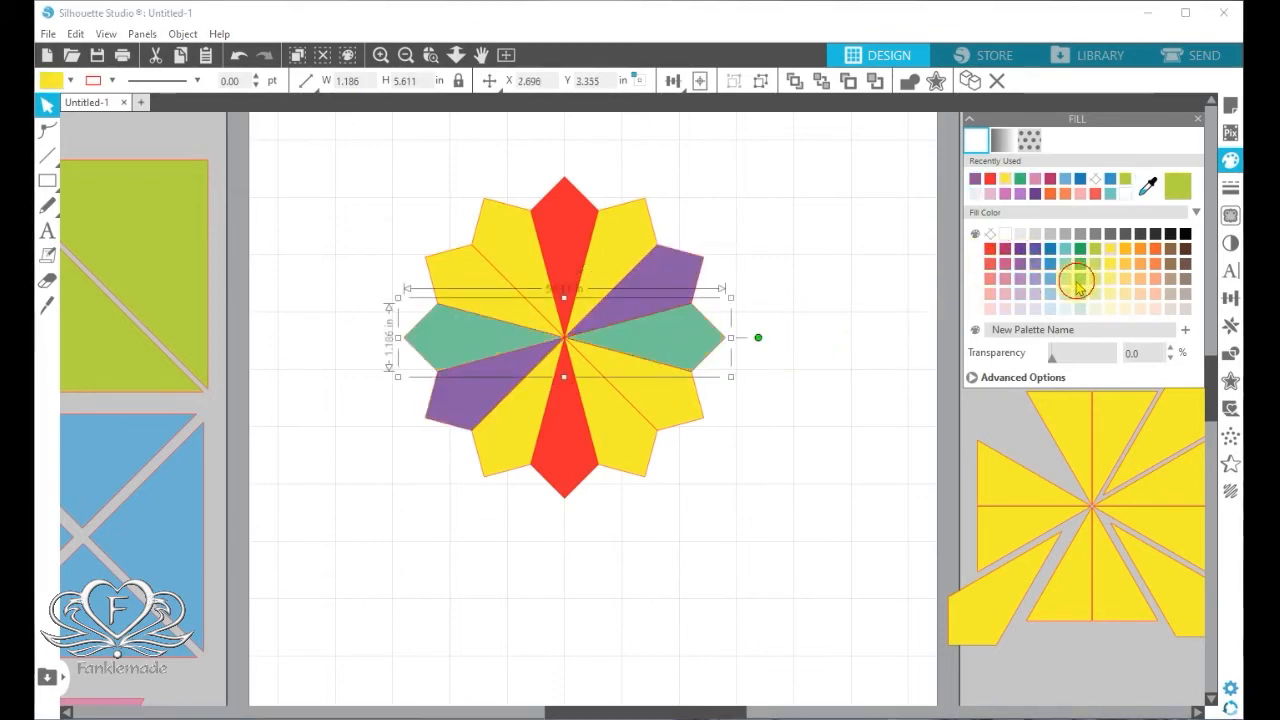
{"action": "left_click", "coordinate": [666, 396]}
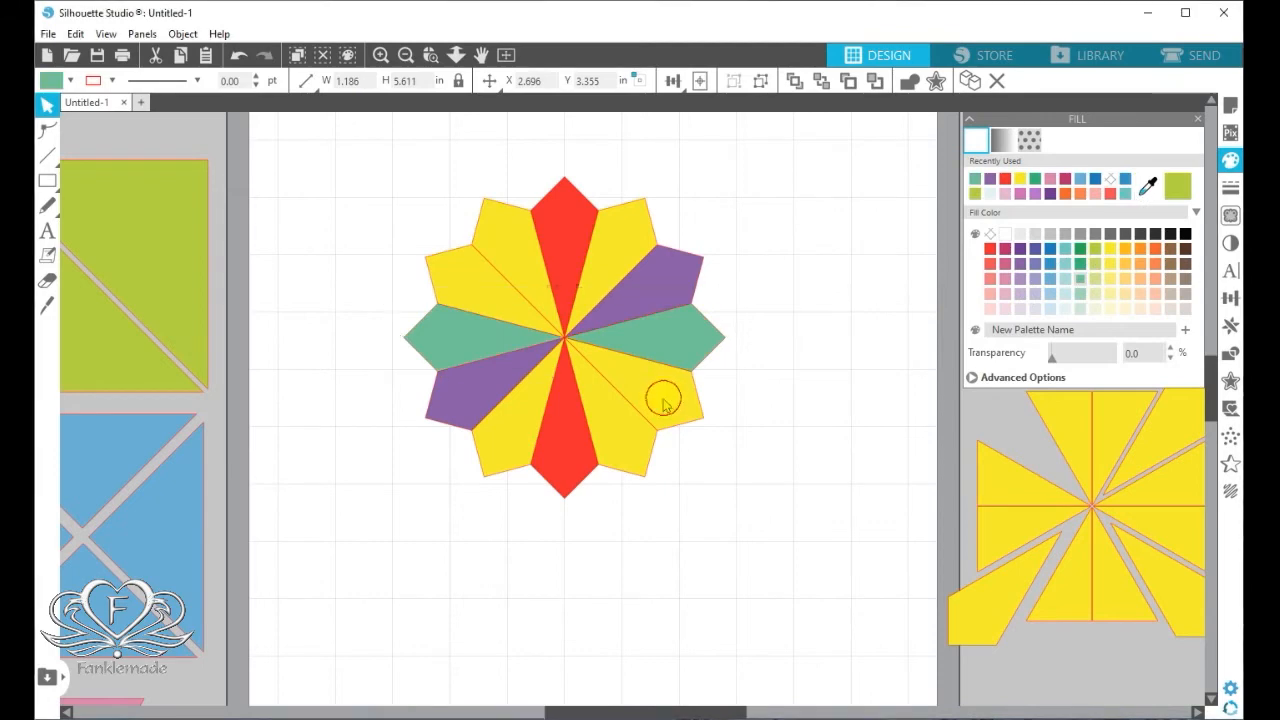
{"action": "left_click", "coordinate": [1047, 295]}
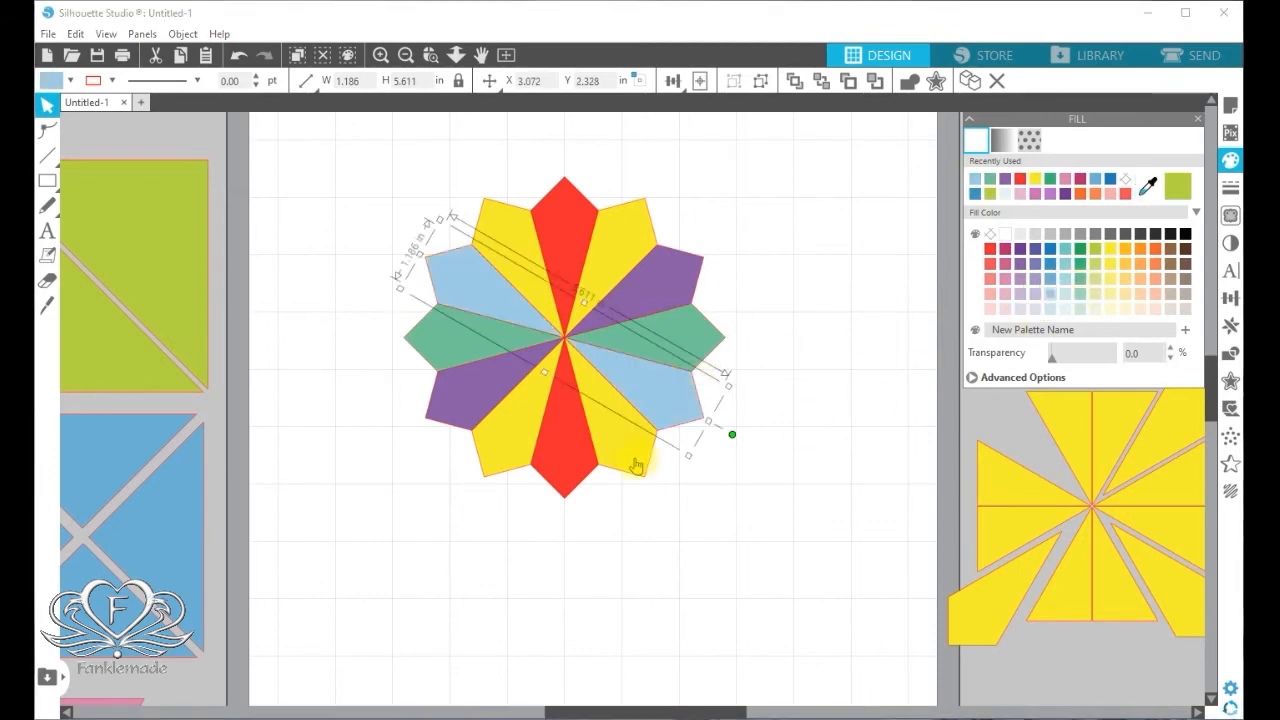
{"action": "left_click", "coordinate": [671, 451]}
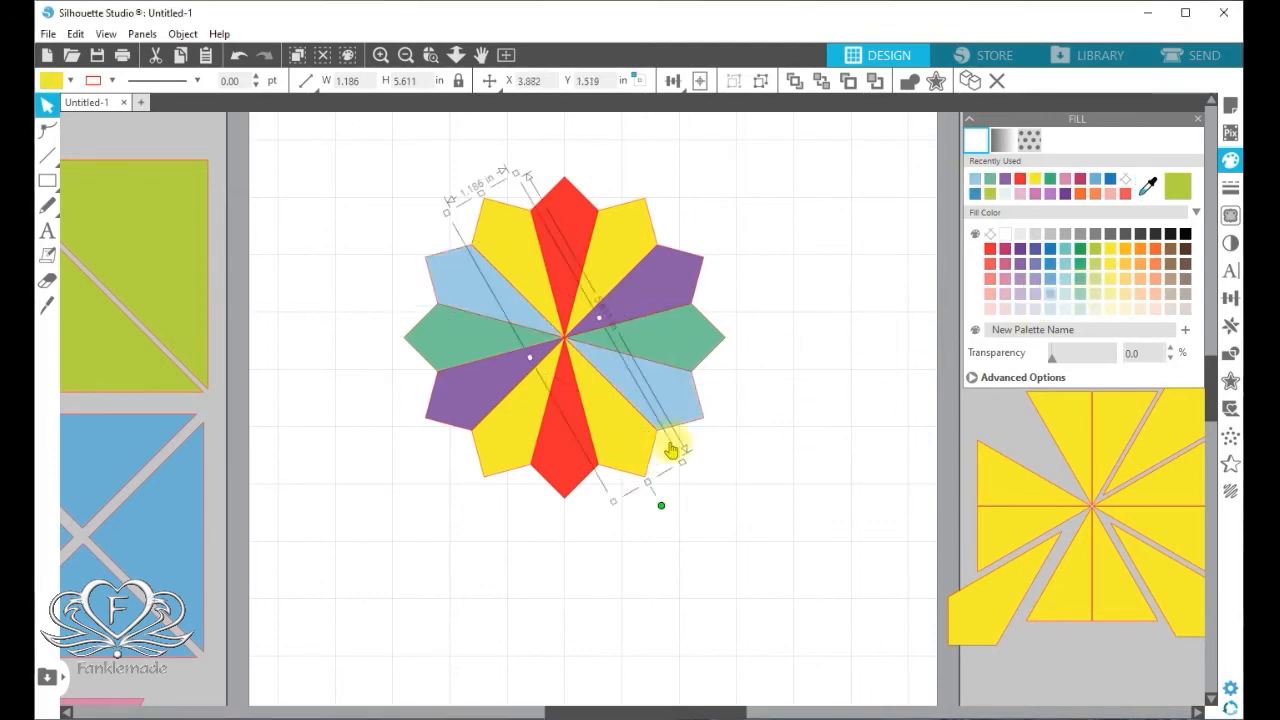
{"action": "left_click", "coordinate": [1155, 263]}
{"action": "left_click", "coordinate": [819, 388]}
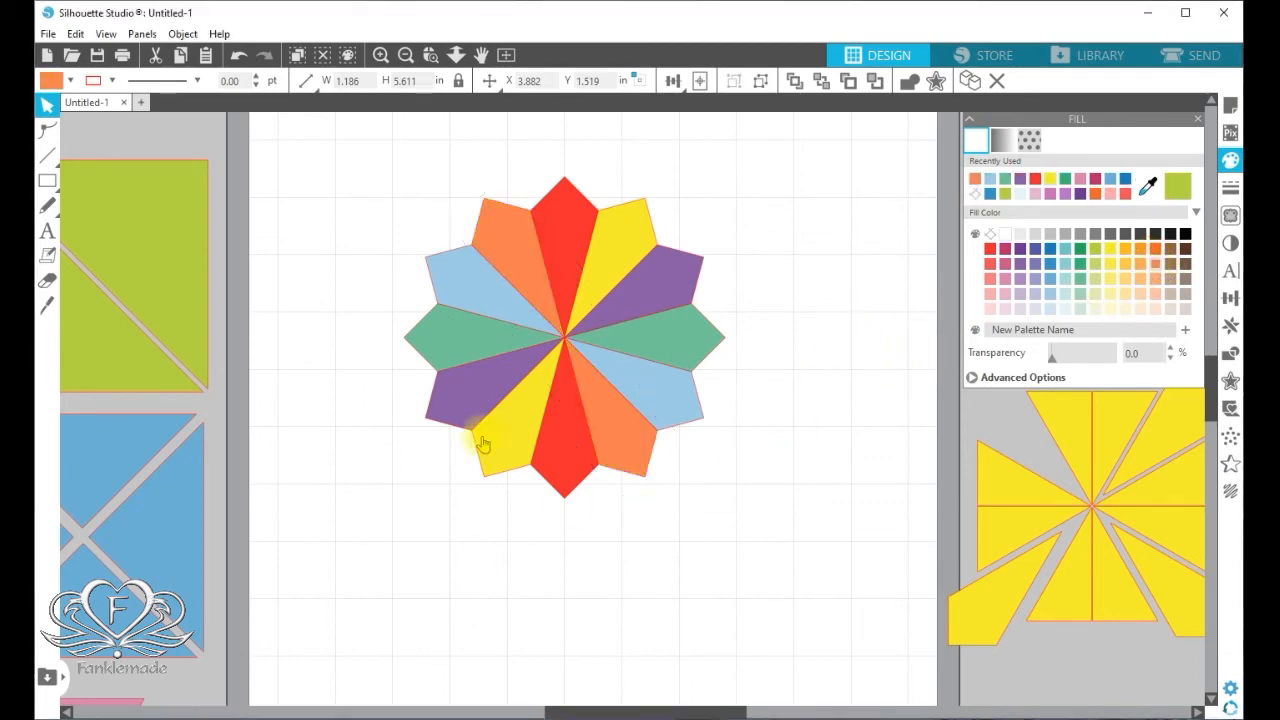
Step: Move the whole Dresden plate slightly down the page and draw an unfilled square about 6.13 in wide around it
{"action": "left_click_drag", "start_coordinate": [406, 179], "coordinate": [686, 471]}
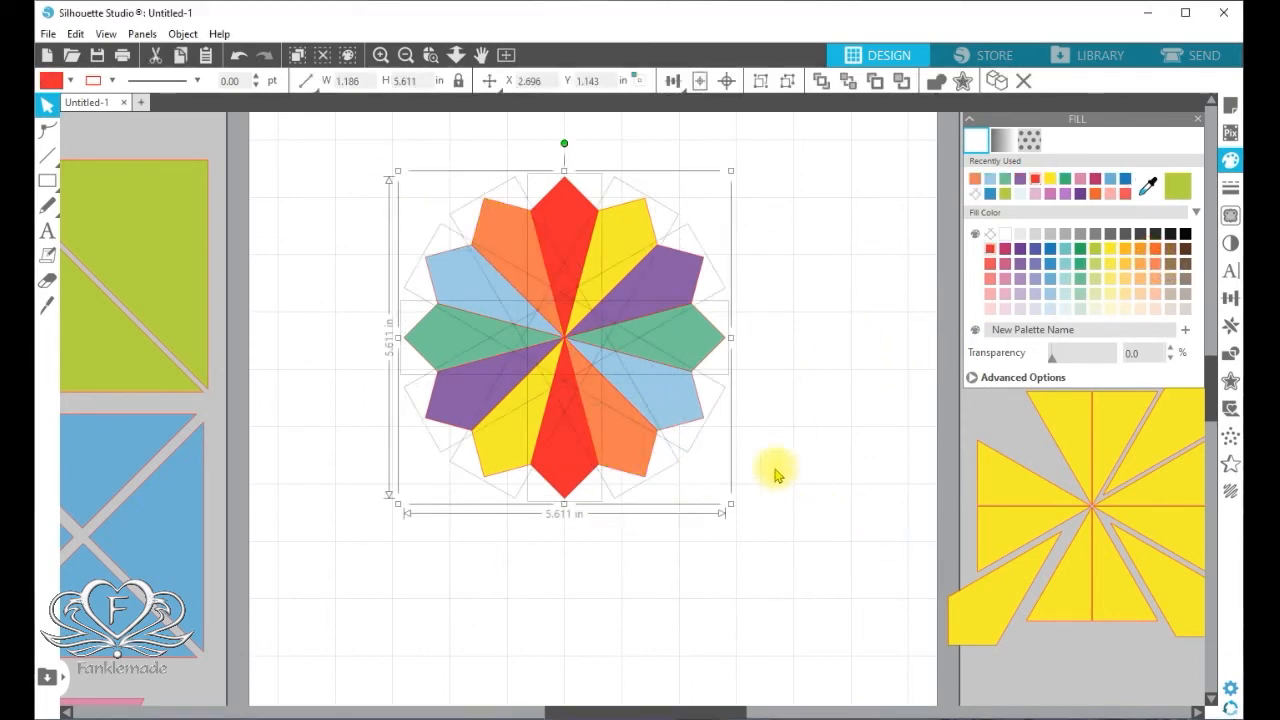
{"action": "left_click_drag", "start_coordinate": [684, 418], "coordinate": [683, 461]}
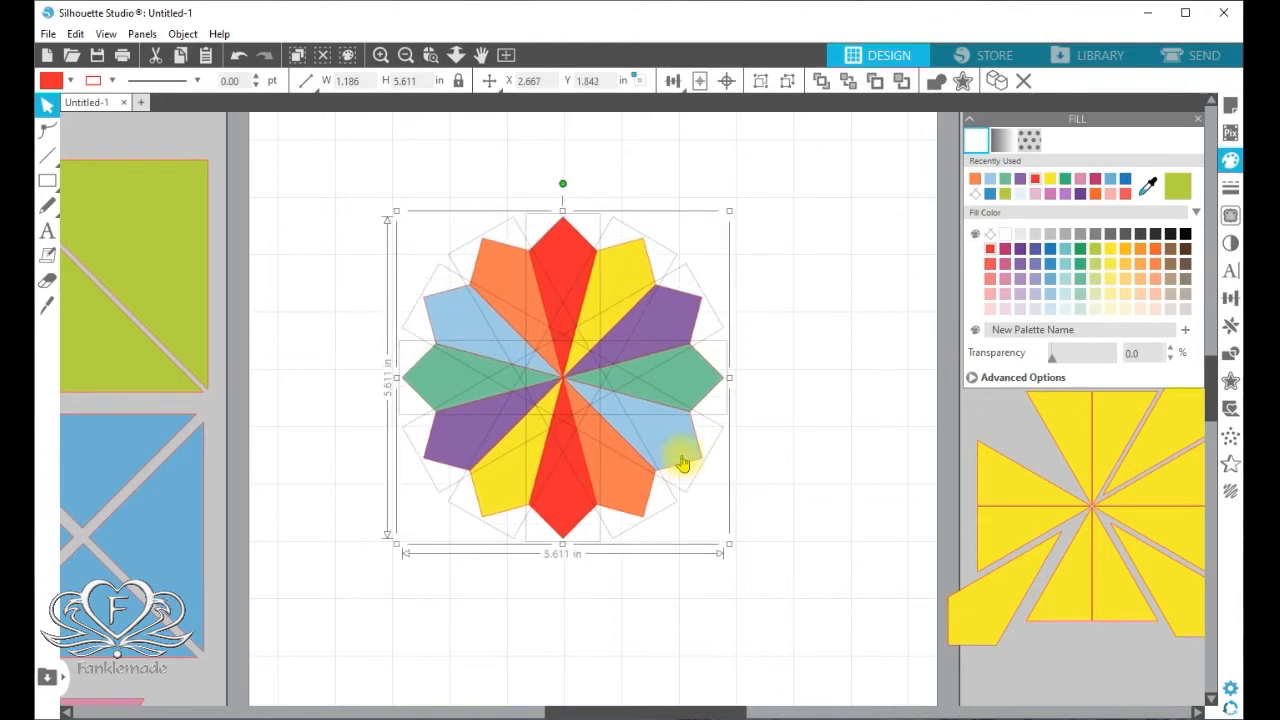
{"action": "left_click", "coordinate": [50, 180]}
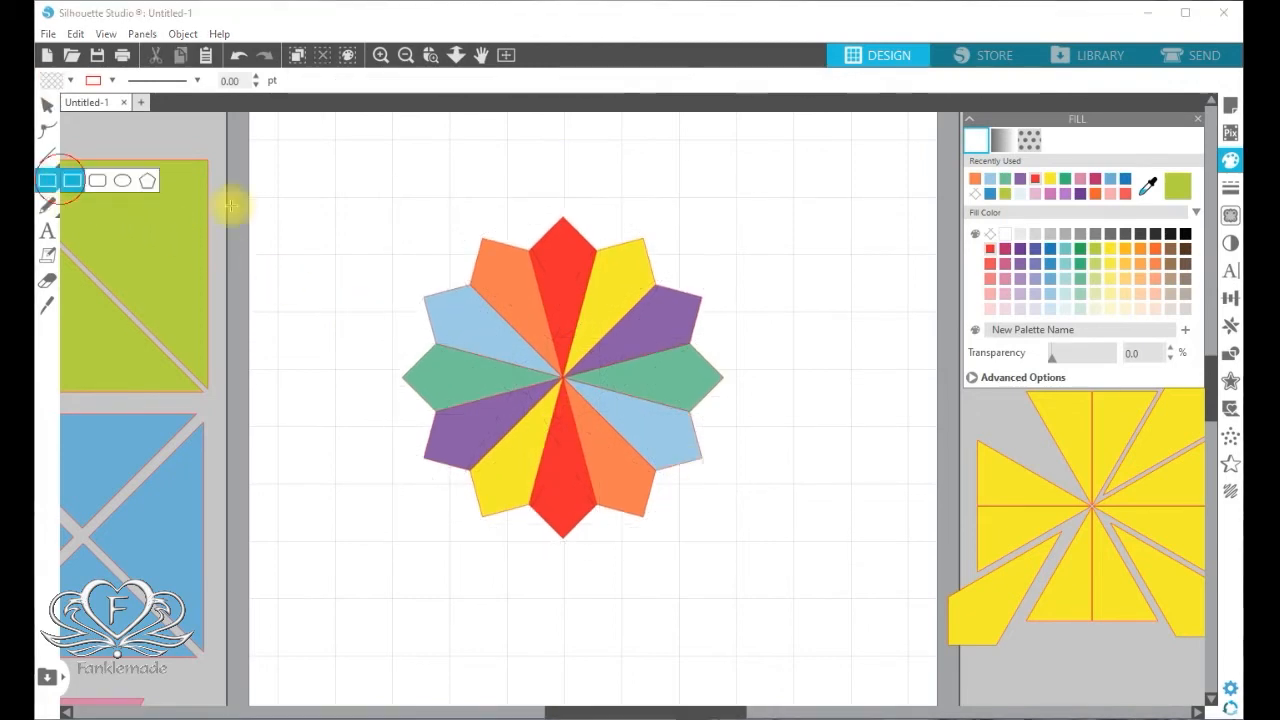
{"action": "left_click_drag", "start_coordinate": [388, 216], "coordinate": [740, 568]}
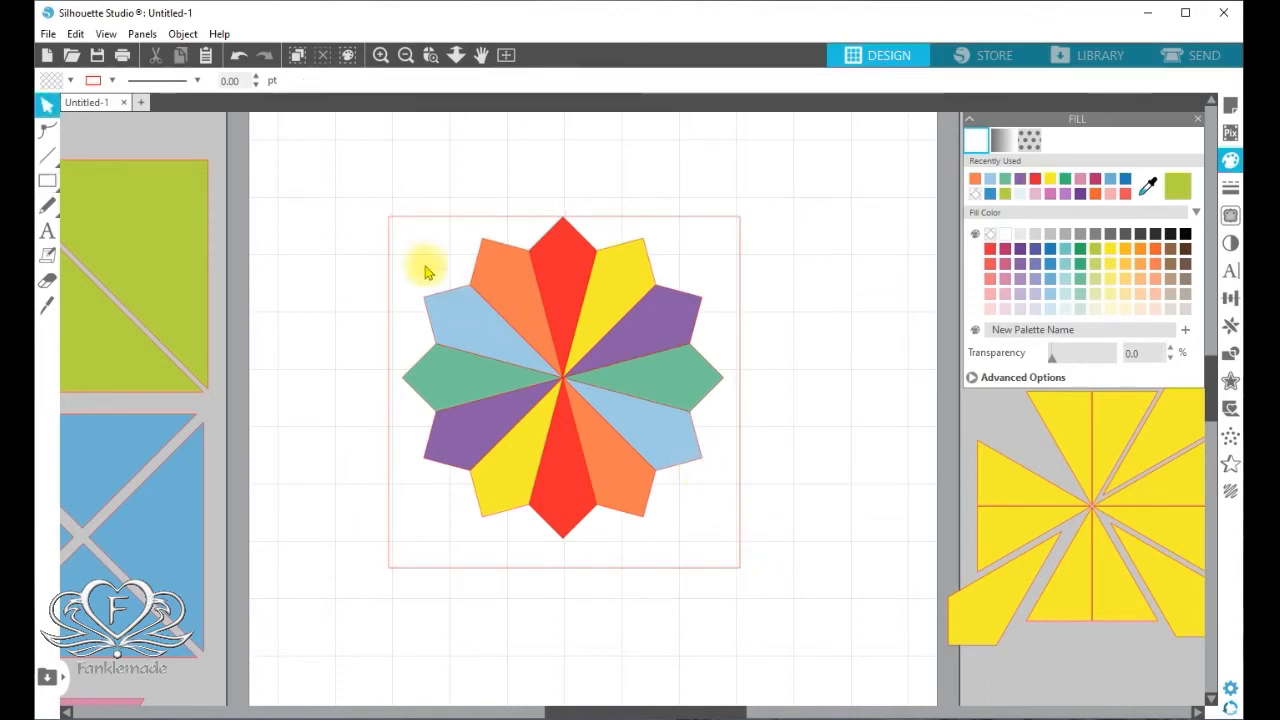
Step: Check the size of the whole plate and resize the square to match it at 5.611 in wide and high
{"action": "left_click_drag", "start_coordinate": [428, 220], "coordinate": [880, 343]}
{"action": "left_click_drag", "start_coordinate": [397, 178], "coordinate": [703, 470]}
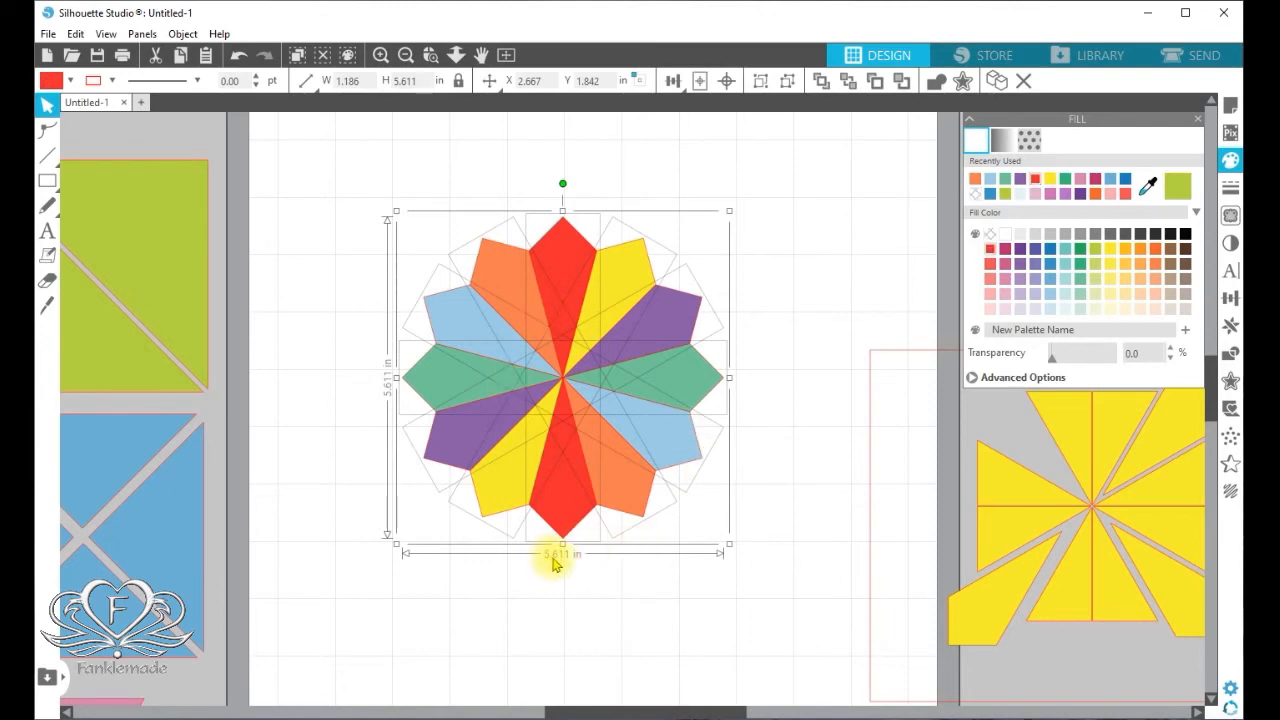
{"action": "left_click_drag", "start_coordinate": [865, 512], "coordinate": [382, 362]}
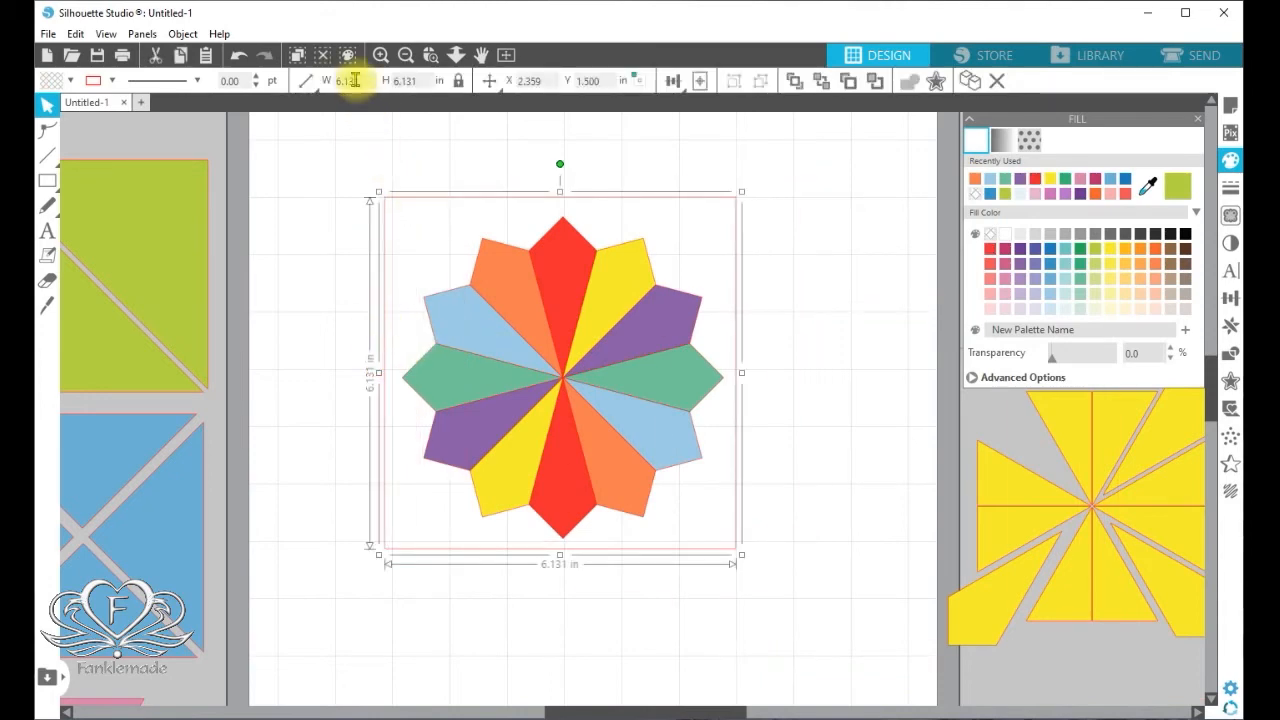
{"action": "left_click_drag", "start_coordinate": [365, 80], "coordinate": [317, 80]}
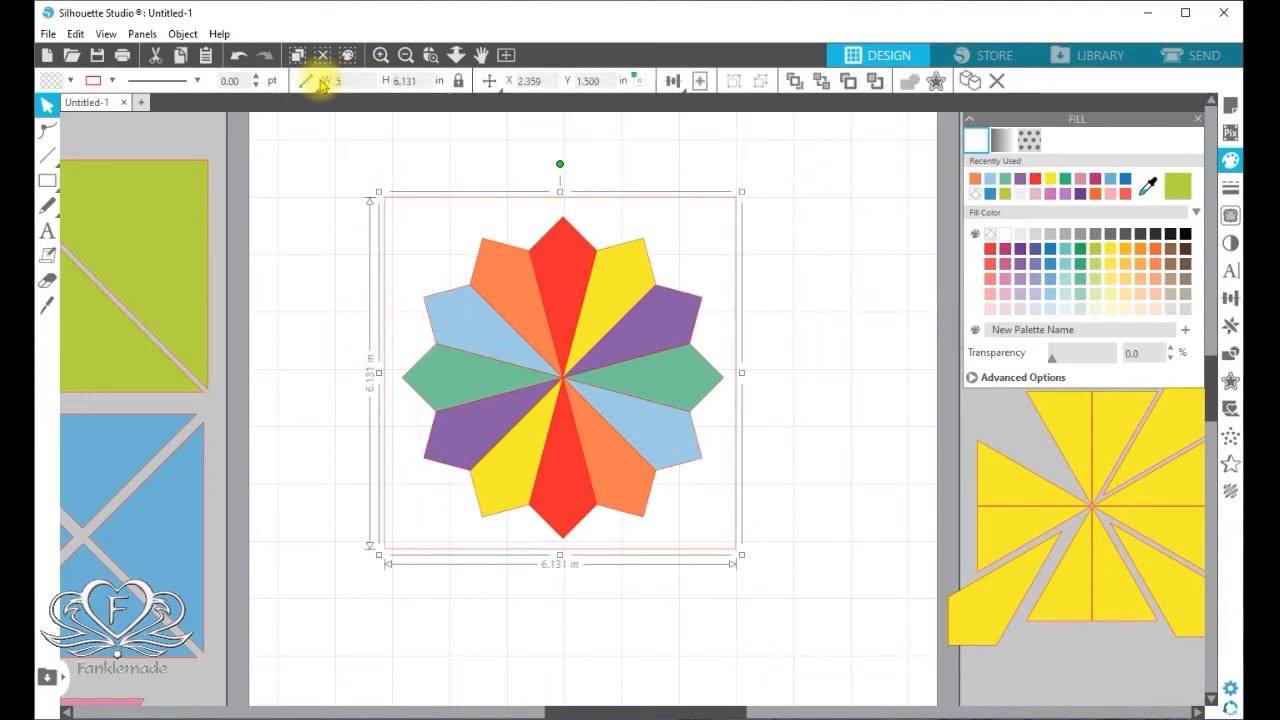
{"action": "type", "text": ".6"}
{"action": "left_click", "coordinate": [317, 80]}
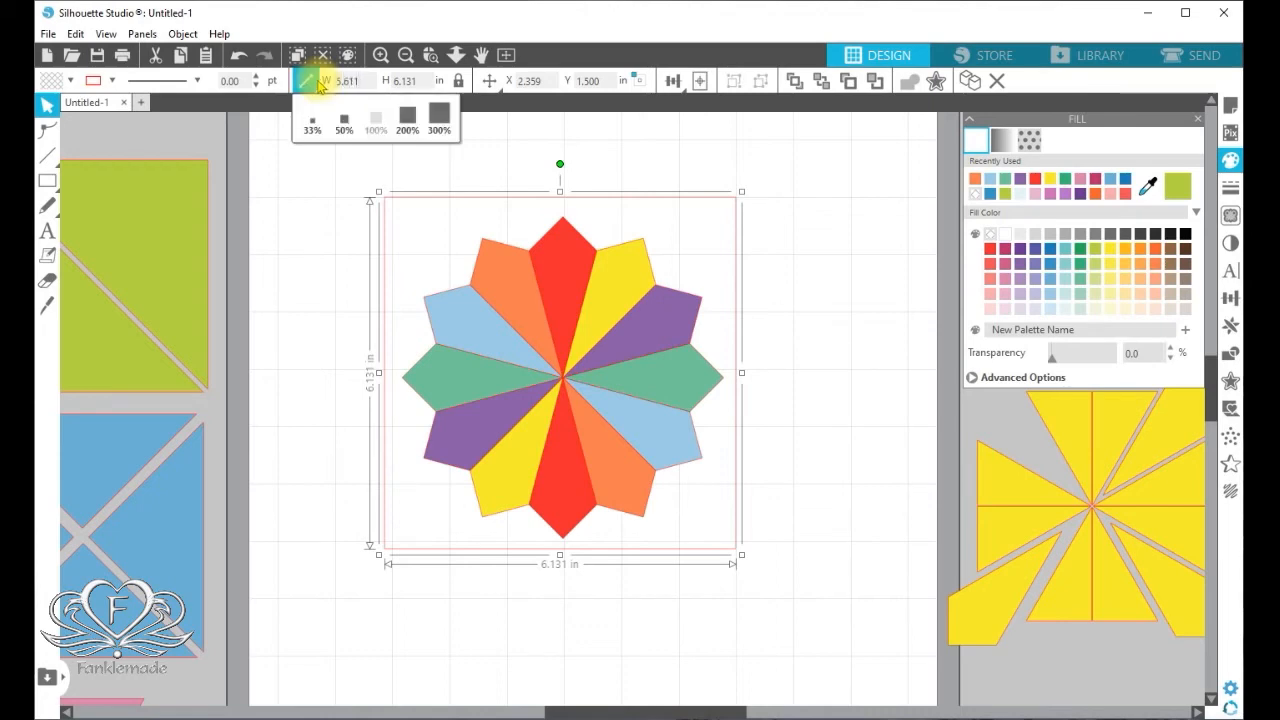
{"action": "key", "text": "Return"}
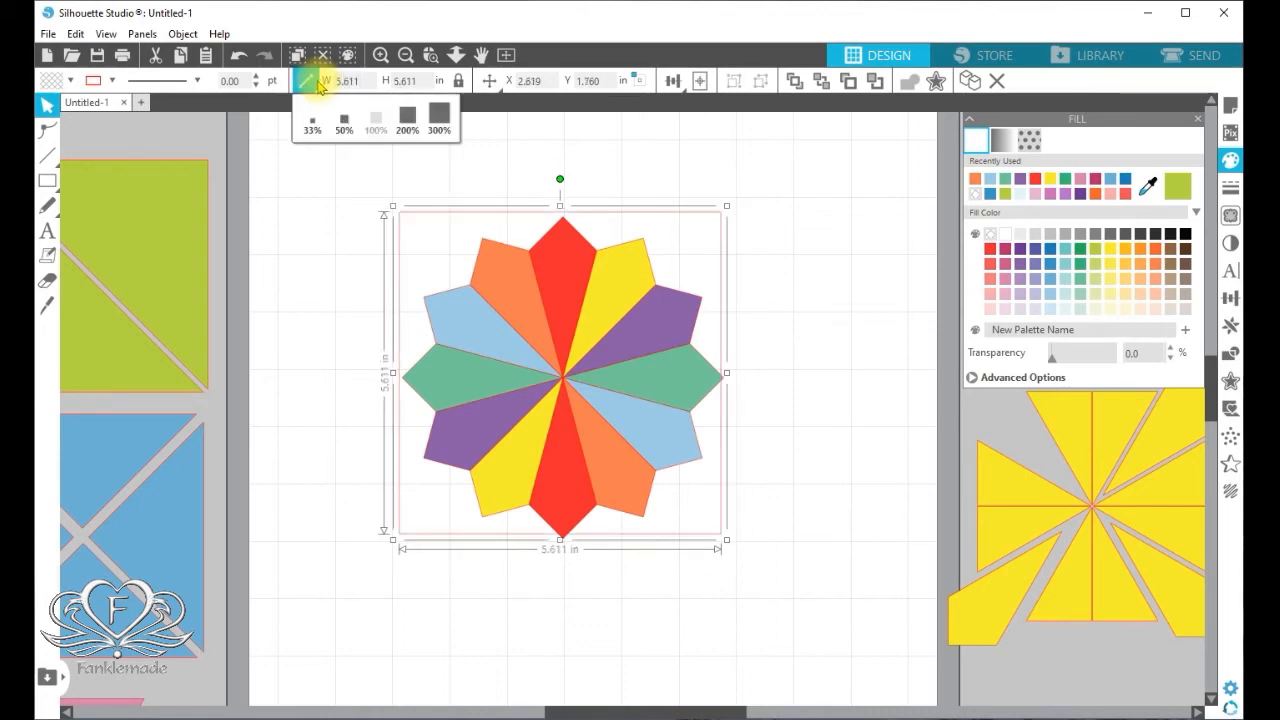
Step: Fill the square with teal and send it behind the Dresden plate
{"action": "left_click", "coordinate": [1064, 256]}
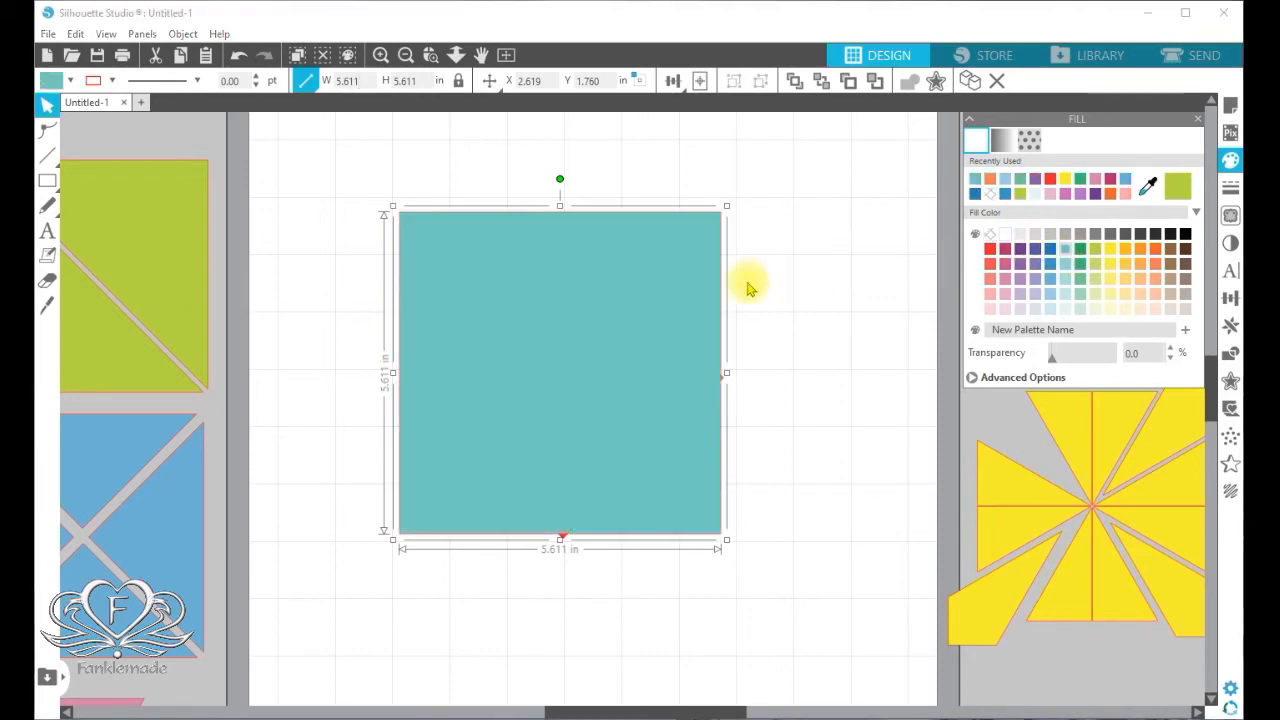
{"action": "right_click", "coordinate": [661, 282]}
{"action": "left_click", "coordinate": [748, 597]}
{"action": "left_click", "coordinate": [812, 425]}
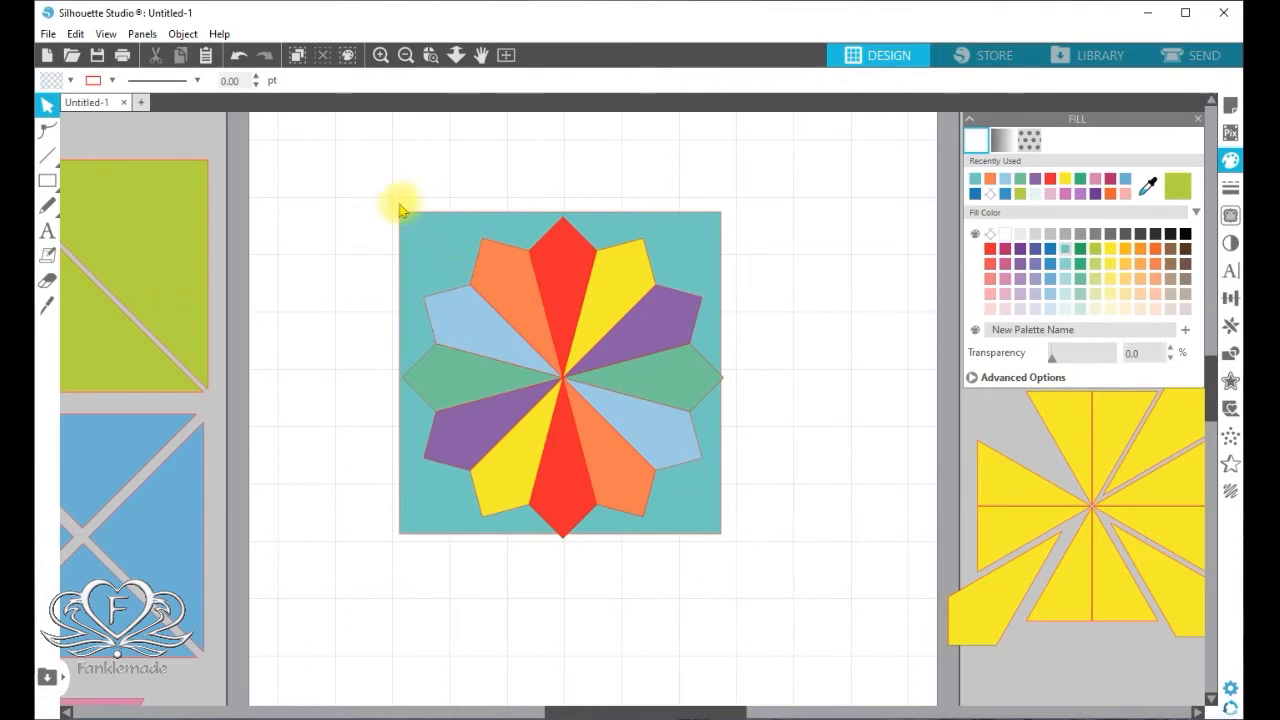
Step: Move the teal square down clear of the plate and group all the petals together
{"action": "left_click_drag", "start_coordinate": [408, 220], "coordinate": [465, 531]}
{"action": "left_click", "coordinate": [611, 337]}
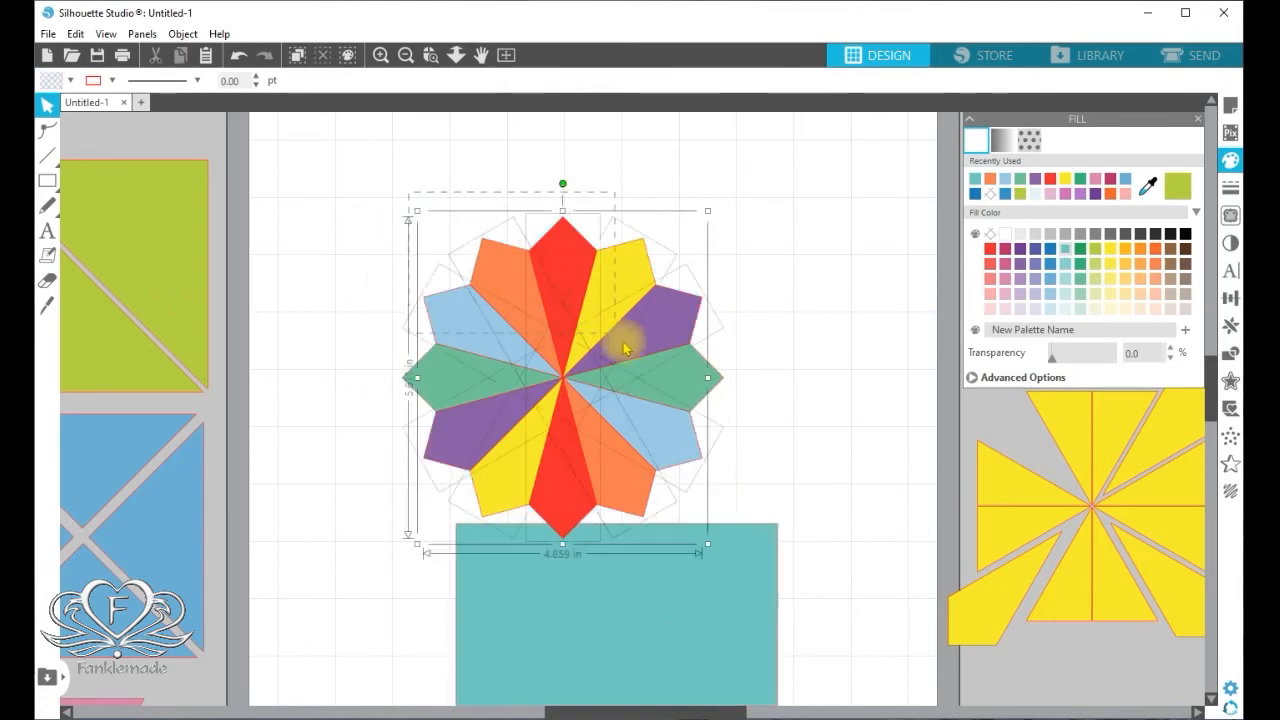
{"action": "right_click", "coordinate": [692, 395]}
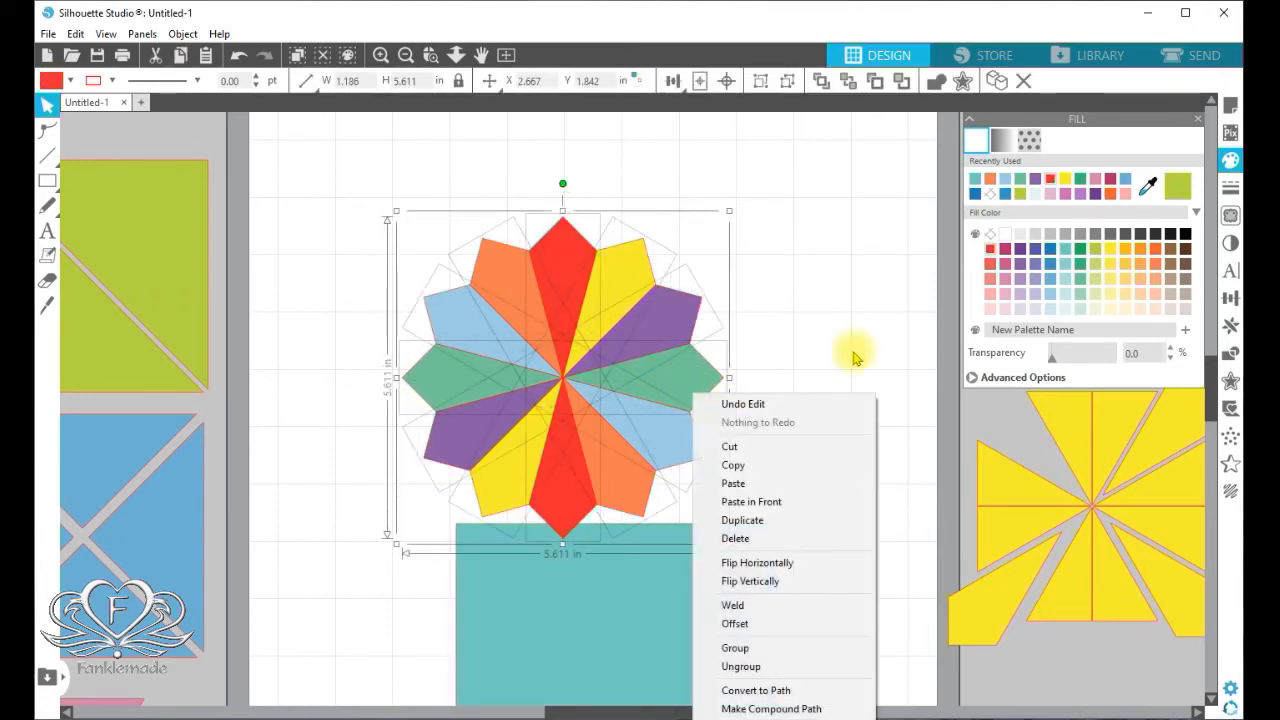
{"action": "left_click", "coordinate": [843, 294]}
{"action": "left_click_drag", "start_coordinate": [402, 192], "coordinate": [577, 370]}
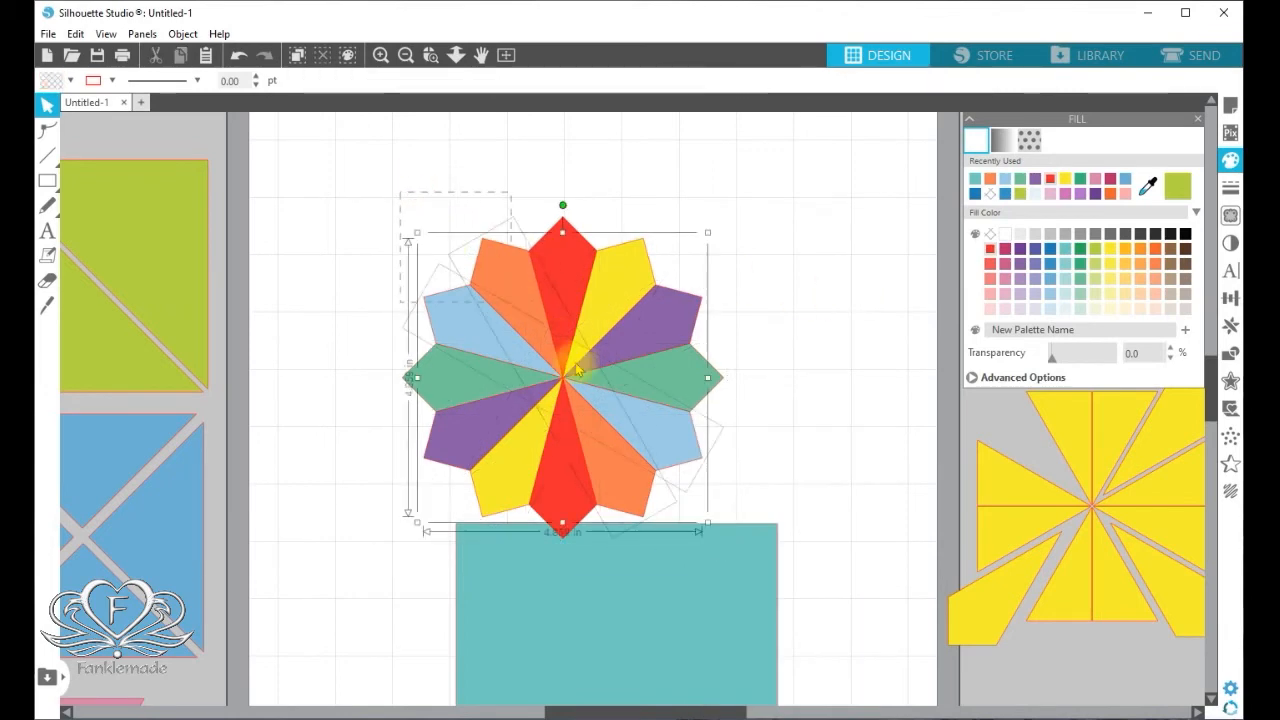
{"action": "right_click", "coordinate": [628, 445]}
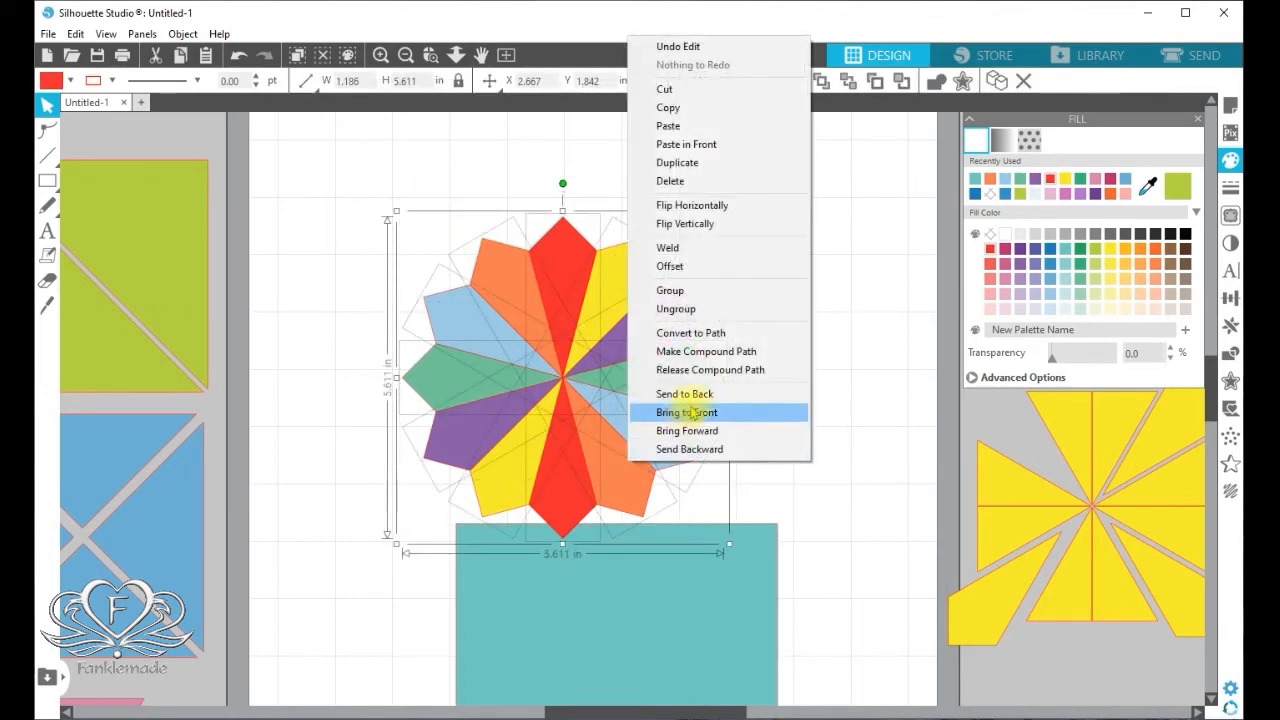
{"action": "left_click", "coordinate": [737, 291]}
Step: Move the teal square back behind the grouped plate and center both on the page
{"action": "left_click_drag", "start_coordinate": [711, 569], "coordinate": [620, 243]}
{"action": "left_click_drag", "start_coordinate": [374, 151], "coordinate": [714, 503]}
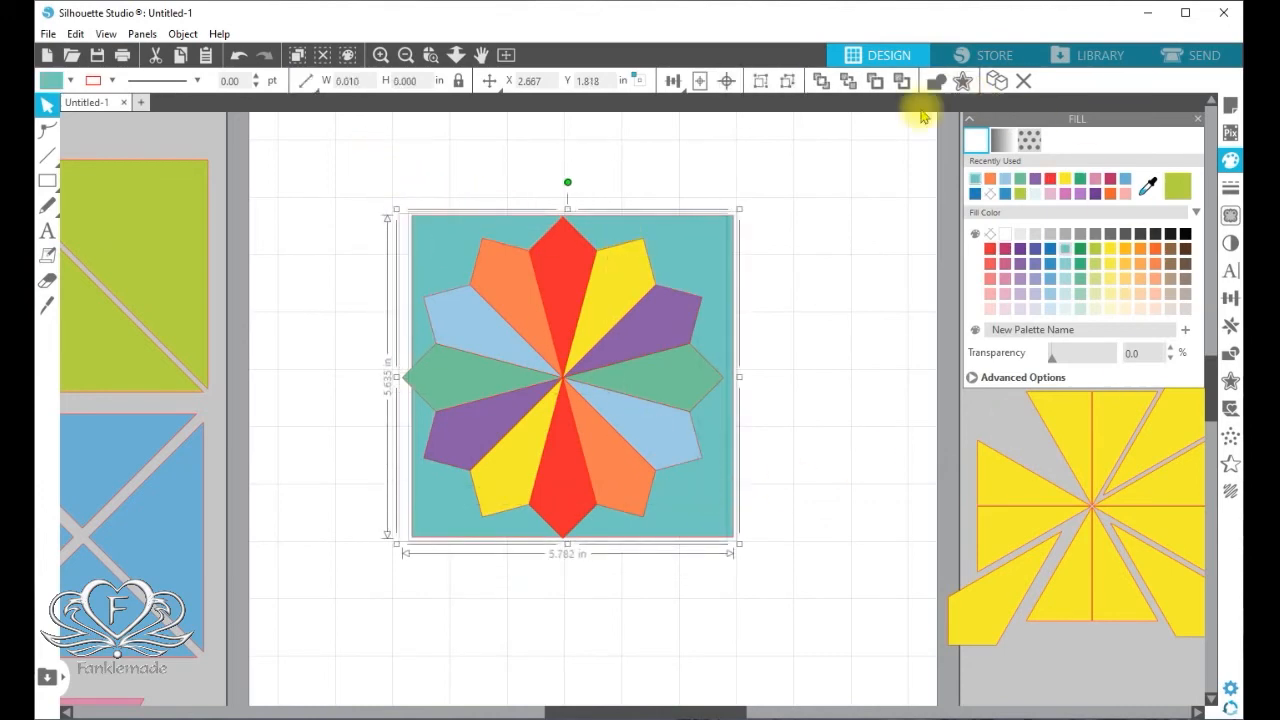
{"action": "left_click", "coordinate": [700, 80]}
Step: Nudge the teal square slightly to the left behind the plate
{"action": "left_click", "coordinate": [405, 55]}
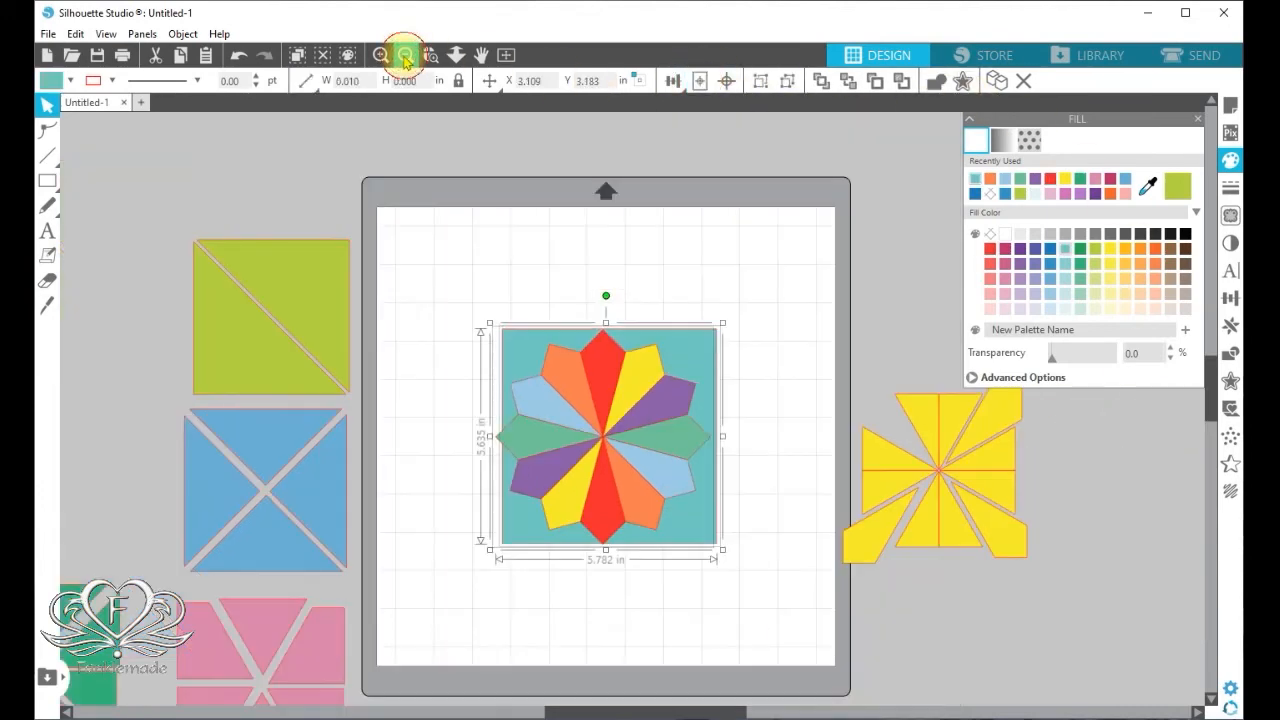
{"action": "left_click", "coordinate": [405, 55]}
{"action": "left_click", "coordinate": [737, 563]}
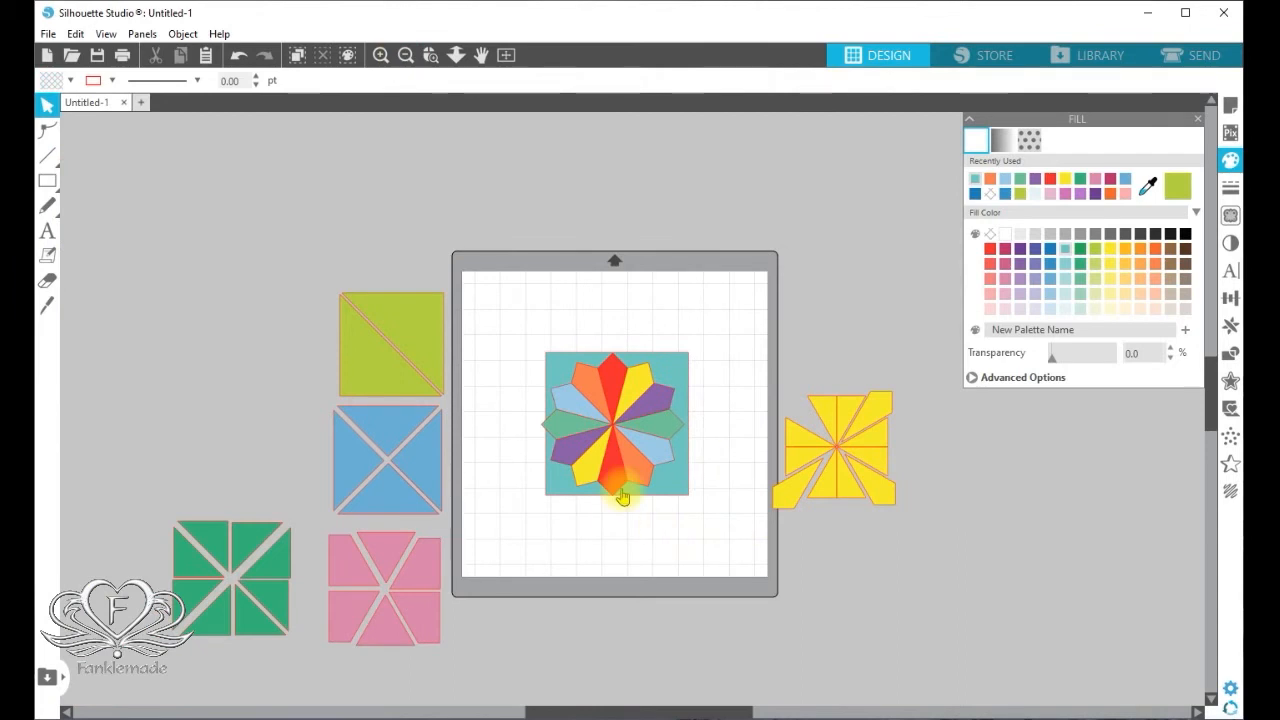
{"action": "left_click_drag", "start_coordinate": [687, 493], "coordinate": [682, 497]}
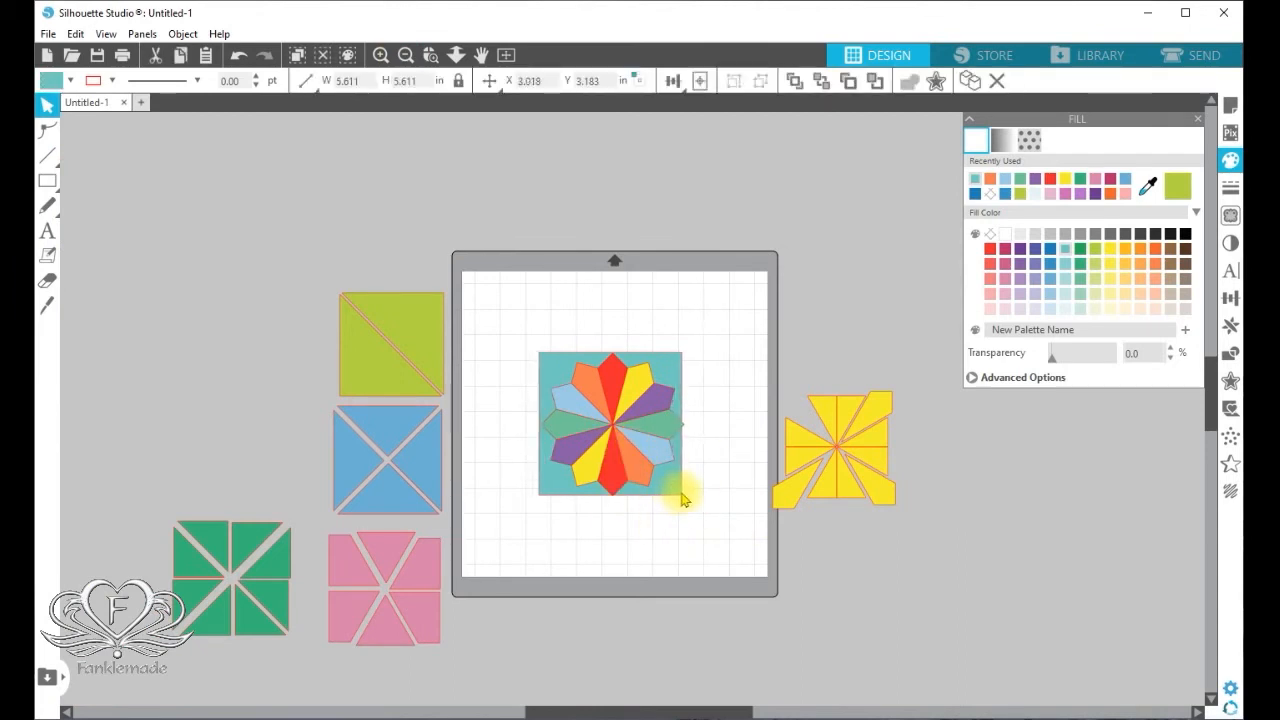
{"action": "left_click", "coordinate": [685, 495]}
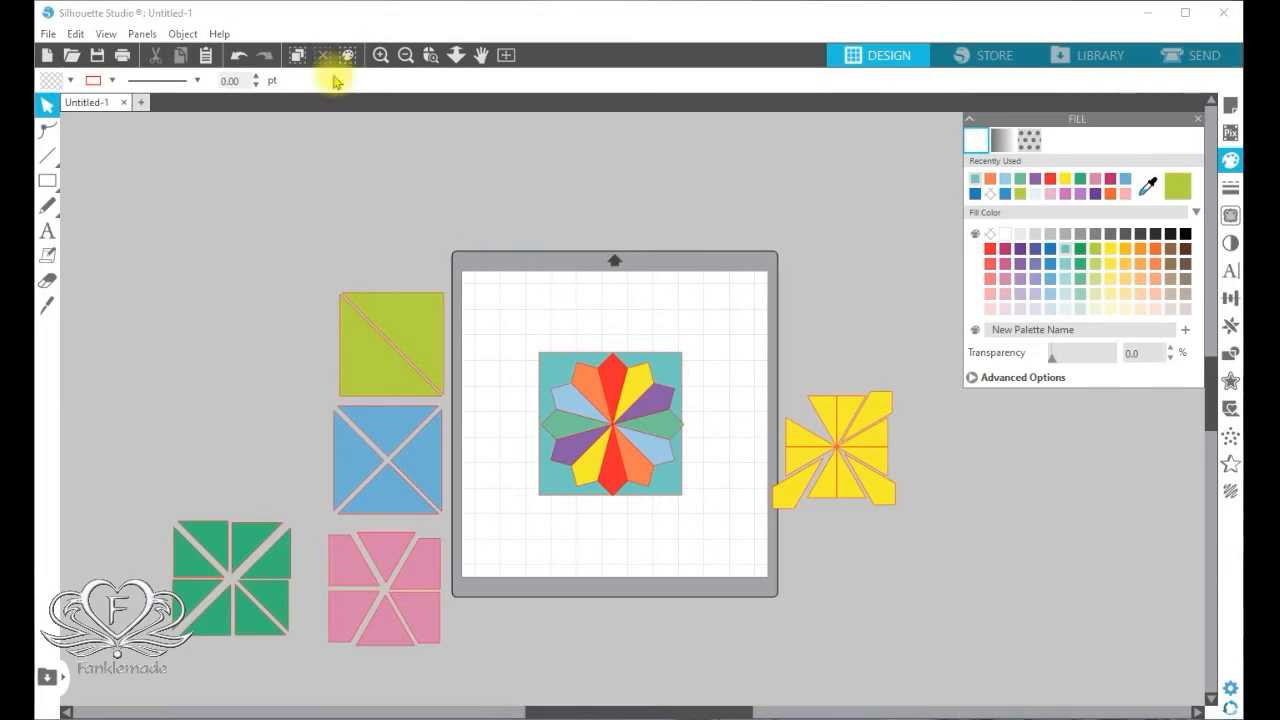
Step: Select the plate and the teal square, center them on the page and align their centers with each other
{"action": "left_click", "coordinate": [380, 55]}
{"action": "left_click", "coordinate": [380, 55]}
{"action": "left_click_drag", "start_coordinate": [398, 238], "coordinate": [651, 491]}
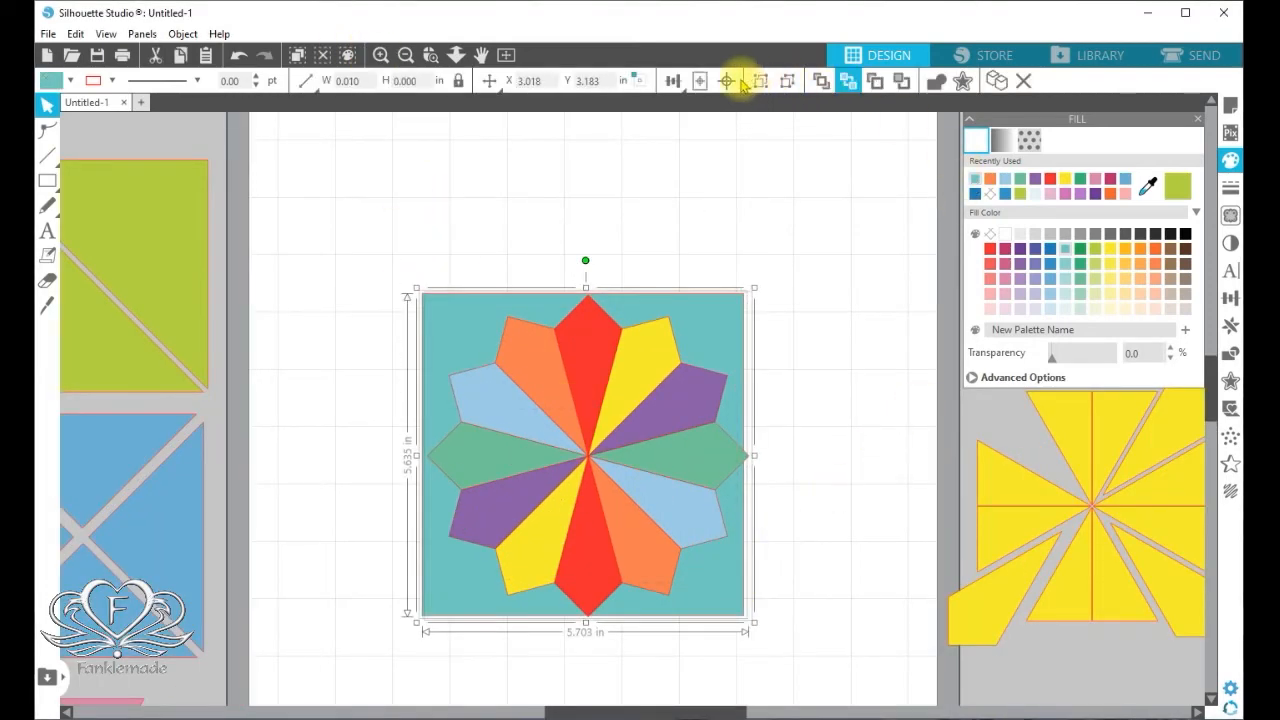
{"action": "left_click", "coordinate": [702, 81]}
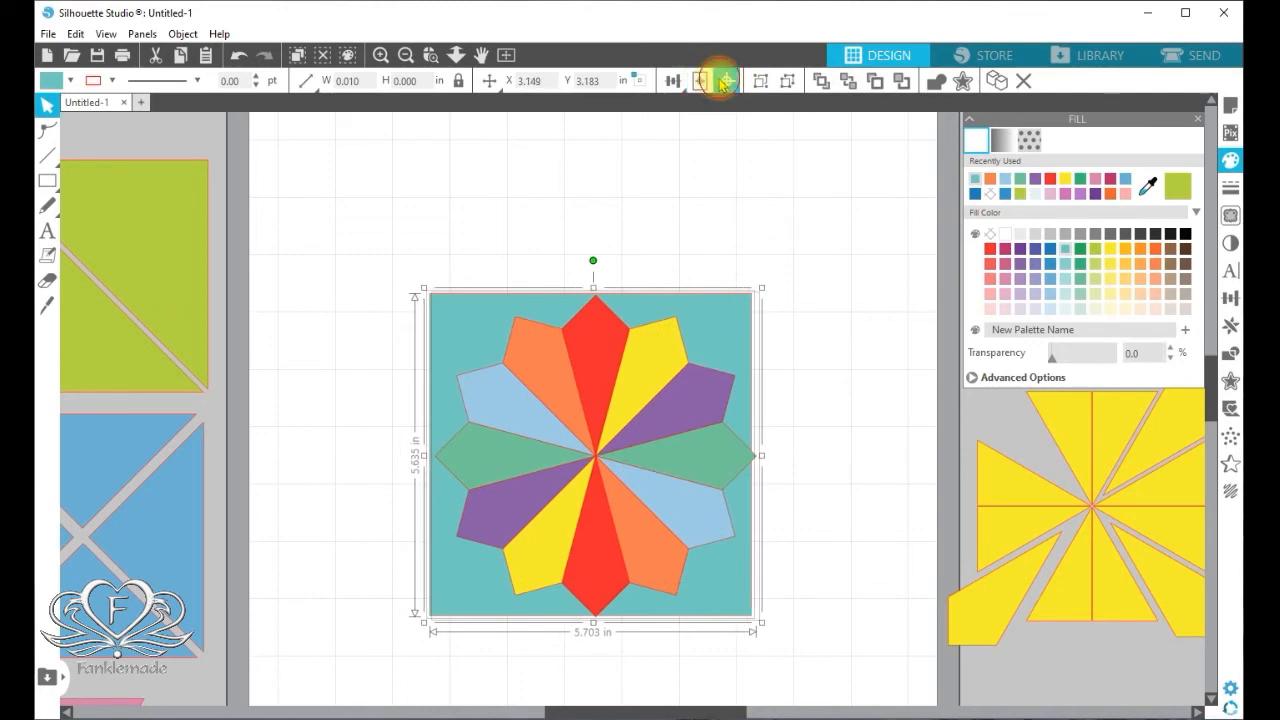
{"action": "left_click", "coordinate": [724, 83]}
{"action": "left_click", "coordinate": [871, 300]}
Step: Move the plate with its teal square off the right side of the page, below the yellow pieces, and group them
{"action": "left_click_drag", "start_coordinate": [404, 266], "coordinate": [731, 553]}
{"action": "left_click_drag", "start_coordinate": [546, 402], "coordinate": [1086, 672]}
{"action": "right_click", "coordinate": [1087, 671]}
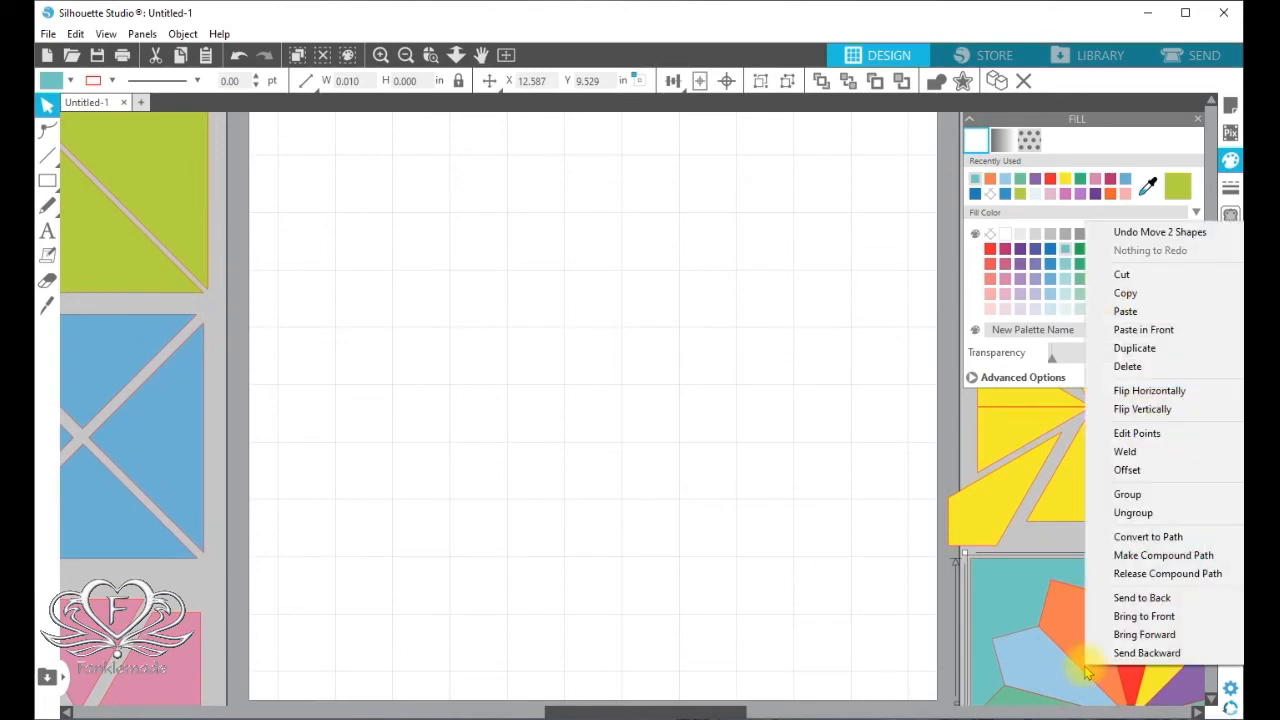
{"action": "left_click", "coordinate": [1117, 497]}
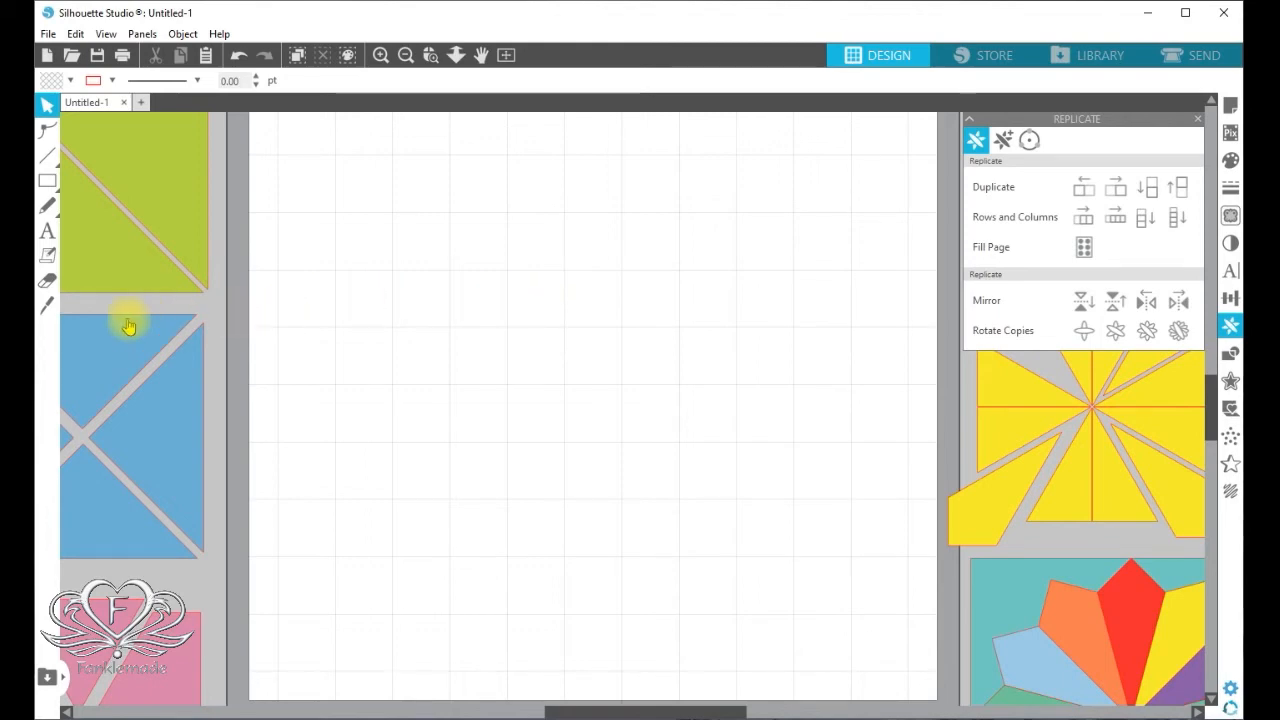
Step: Draw an upright five-sided polygon about 6.85 in wide and 6.51 in high at the upper left of the page
{"action": "mouse_move", "coordinate": [46, 192]}
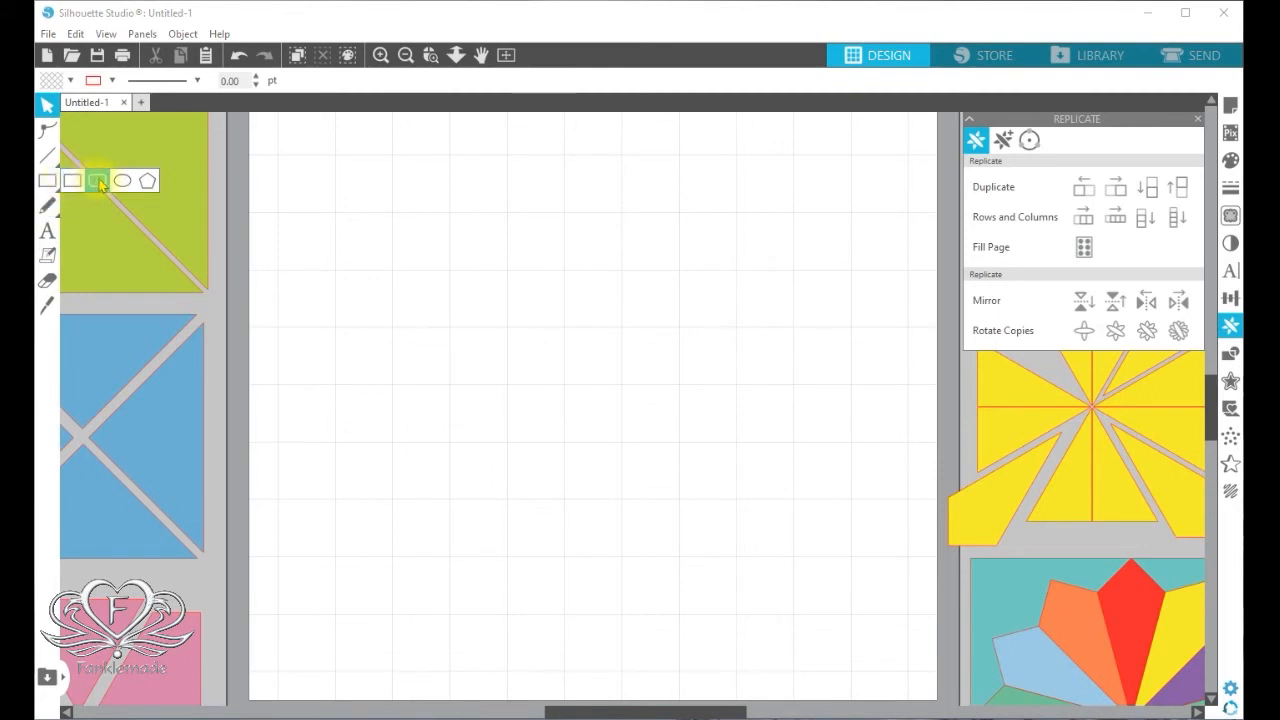
{"action": "left_click", "coordinate": [146, 181]}
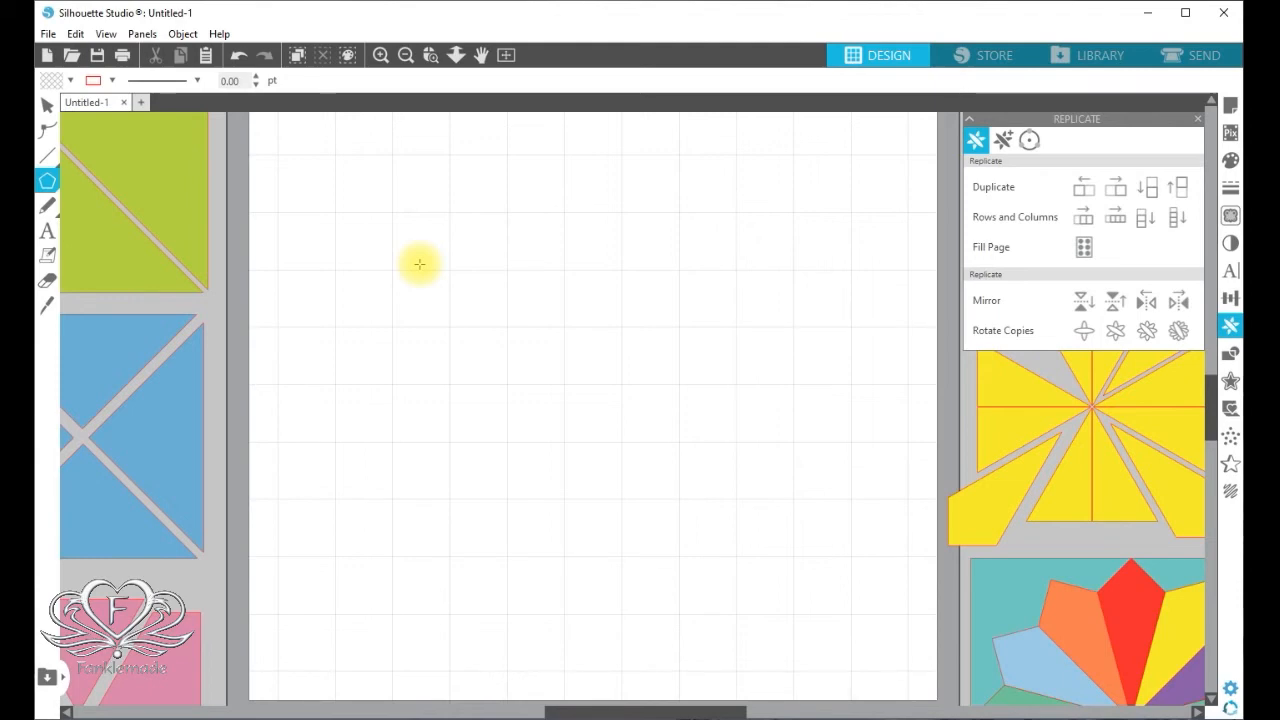
{"action": "left_click_drag", "start_coordinate": [419, 266], "coordinate": [572, 437]}
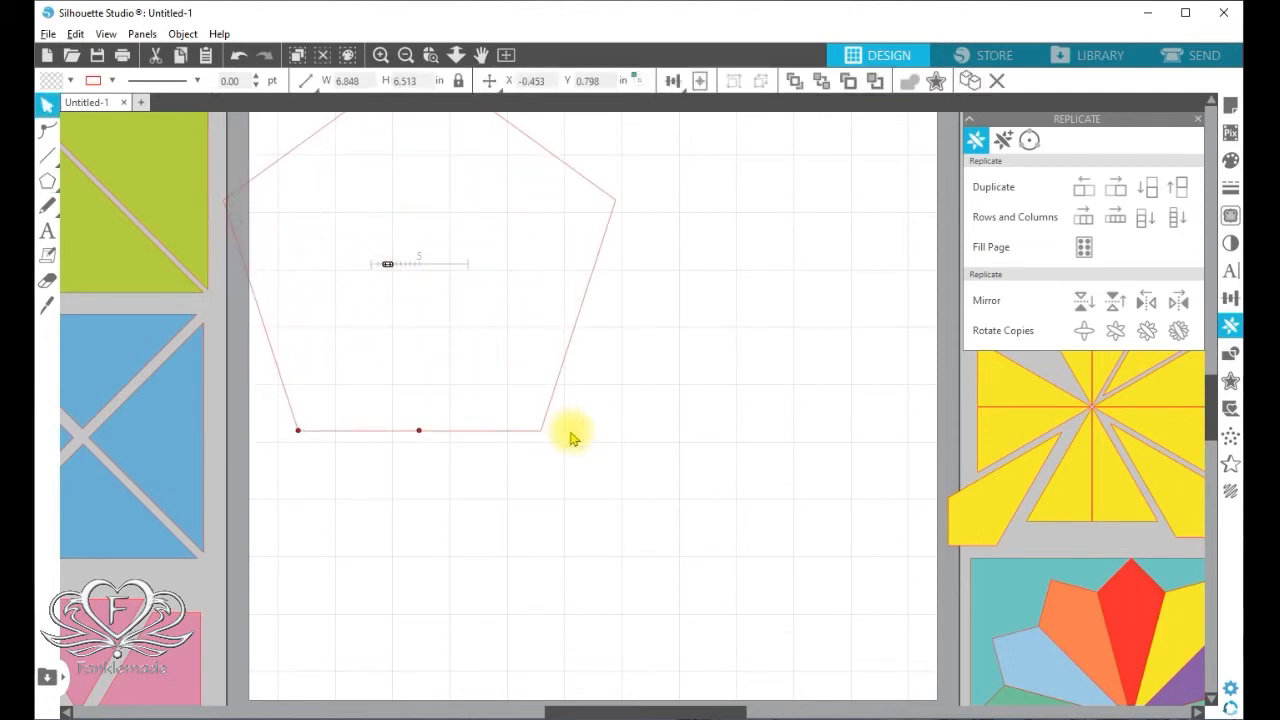
{"action": "left_click", "coordinate": [522, 503]}
Step: Draw a second, tilted five-sided polygon about 3.32 in wide and 3.42 in high at the lower right of the first
{"action": "left_click", "coordinate": [47, 182]}
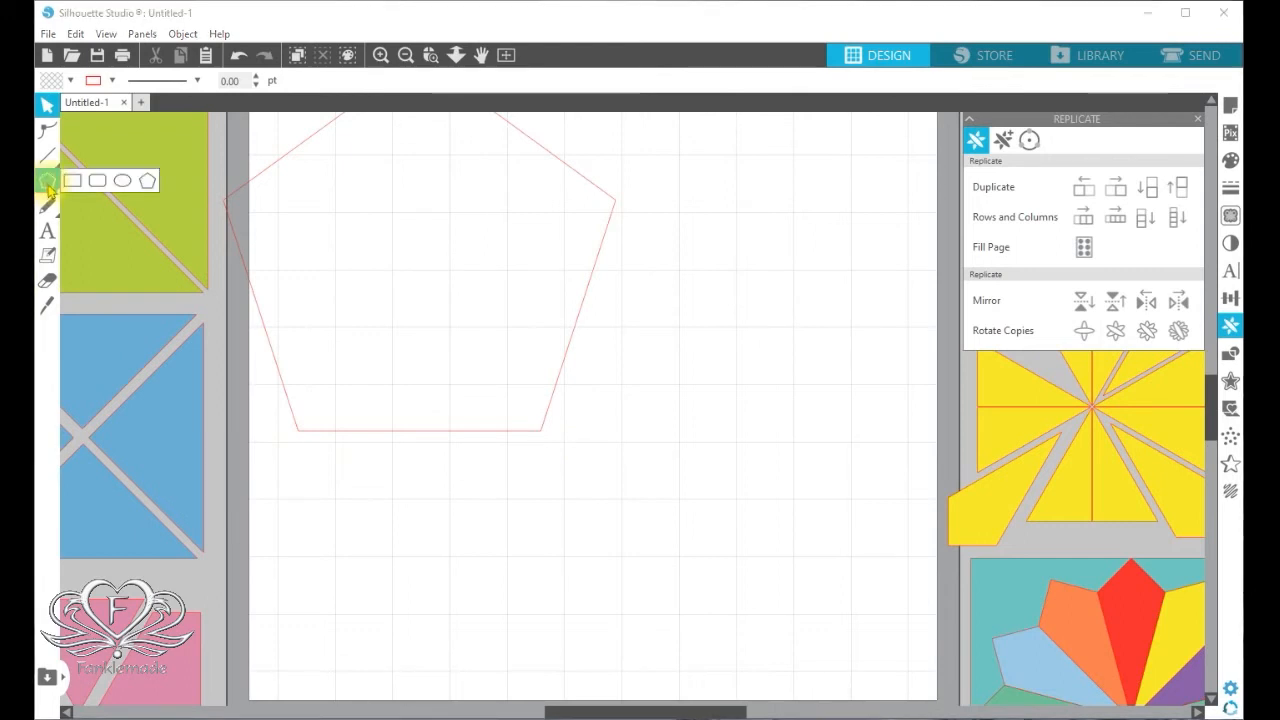
{"action": "left_click", "coordinate": [145, 186]}
{"action": "left_click_drag", "start_coordinate": [597, 427], "coordinate": [790, 513]}
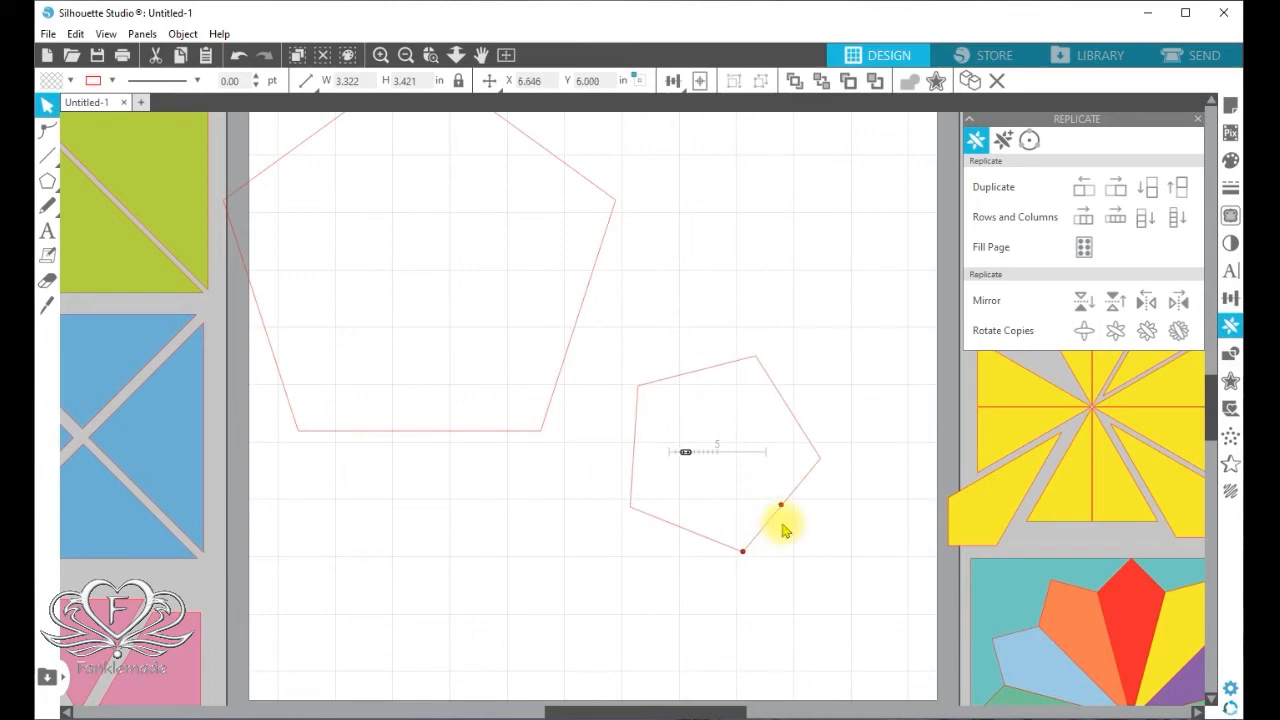
Step: Delete the small tilted pentagon and move the large upright pentagon to the middle of the page
{"action": "right_click", "coordinate": [797, 499]}
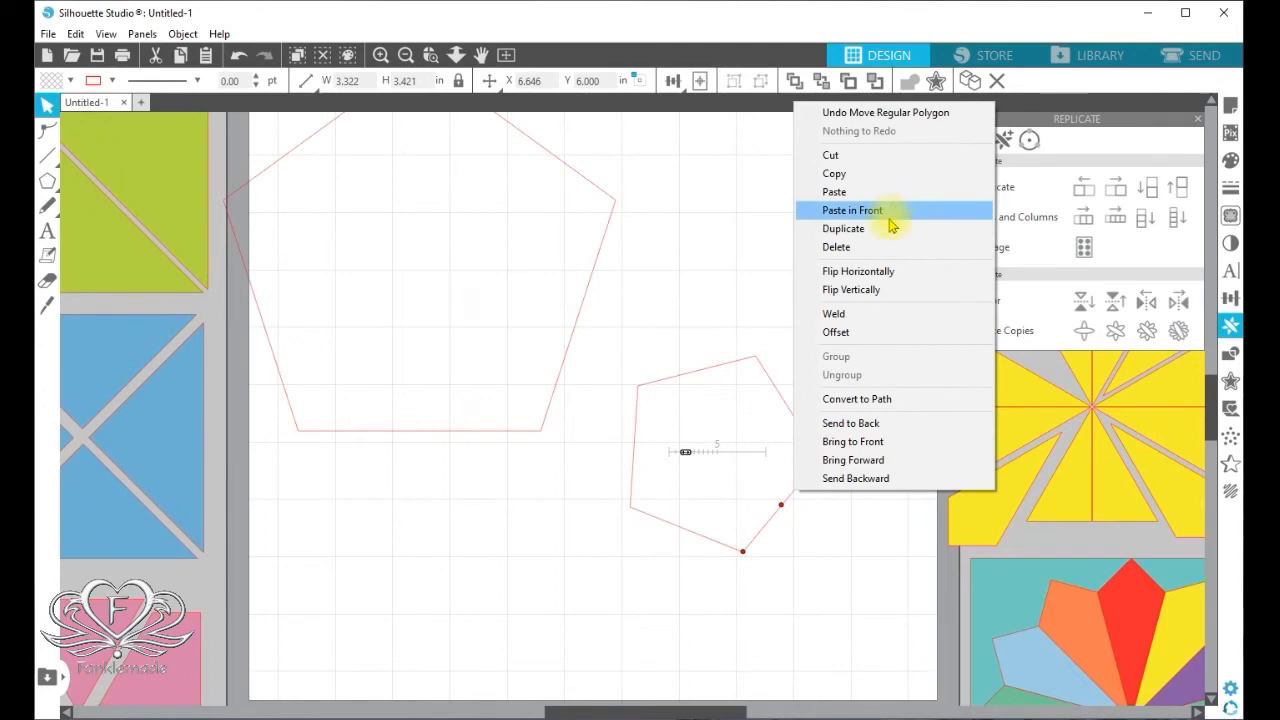
{"action": "left_click", "coordinate": [889, 246]}
{"action": "left_click_drag", "start_coordinate": [580, 332], "coordinate": [742, 445]}
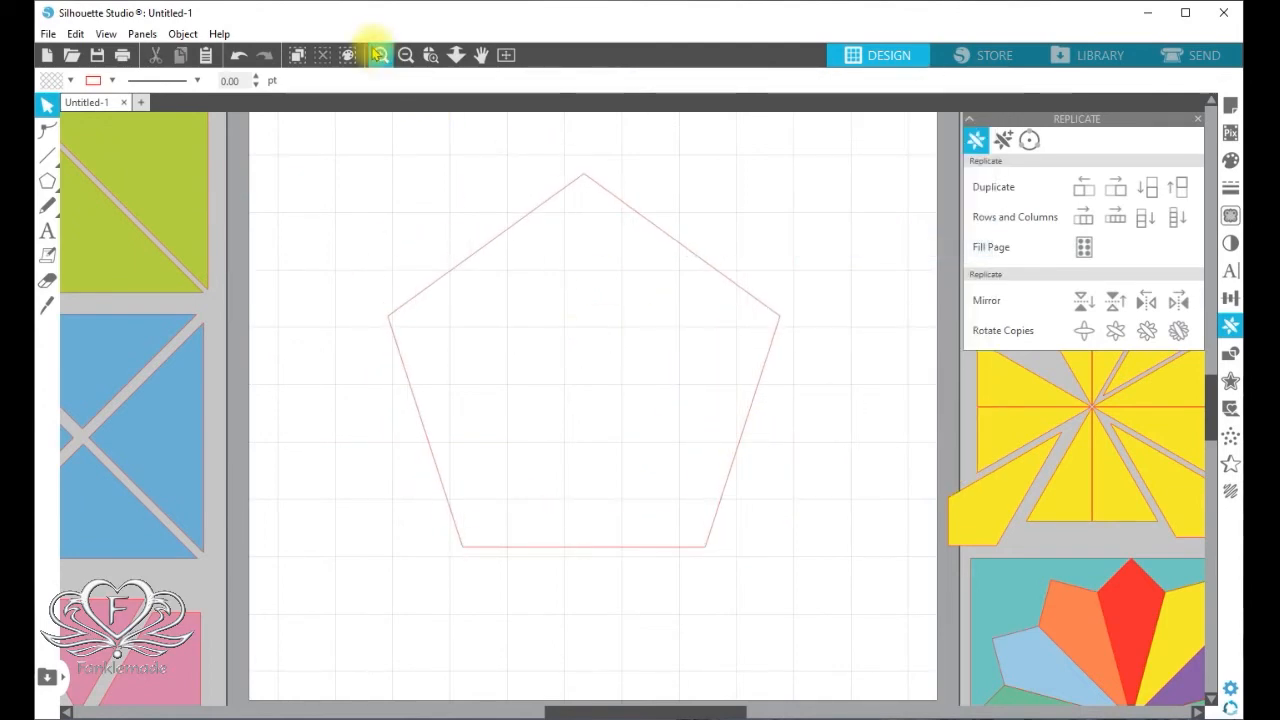
Step: Change the large pentagon to a six-sided polygon and shift it slightly down the page
{"action": "left_click", "coordinate": [378, 53]}
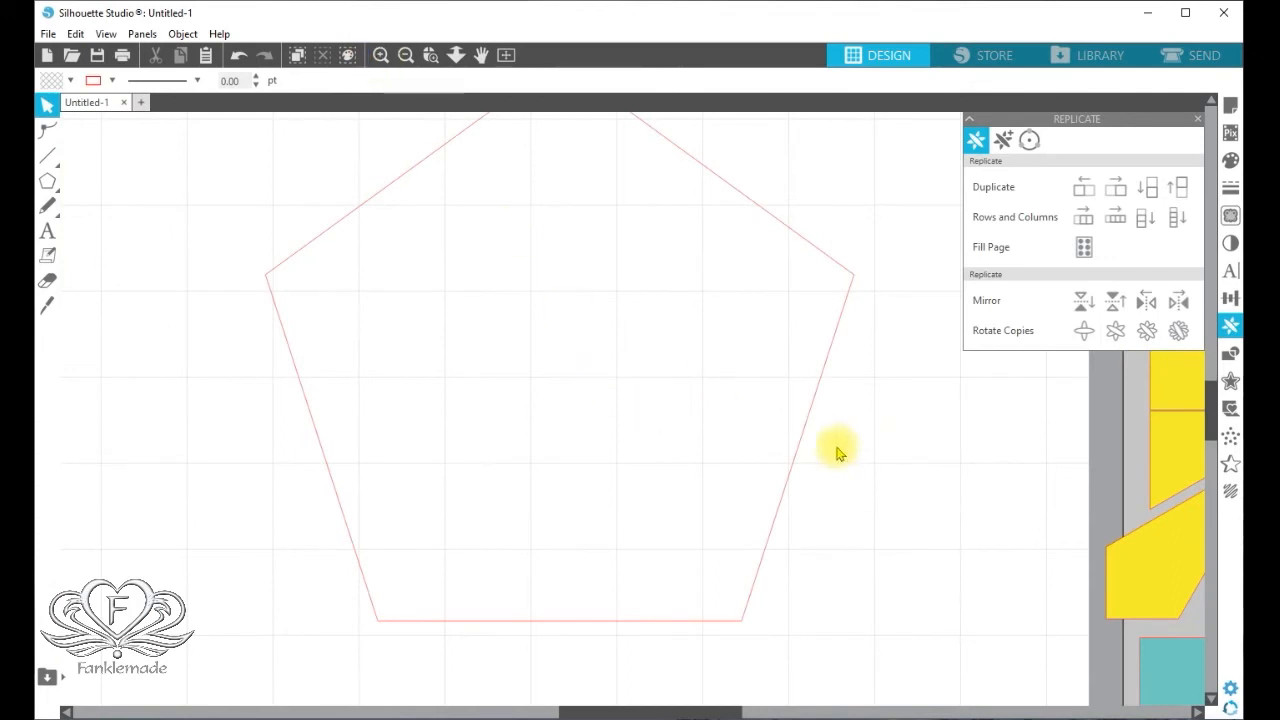
{"action": "left_click", "coordinate": [803, 443]}
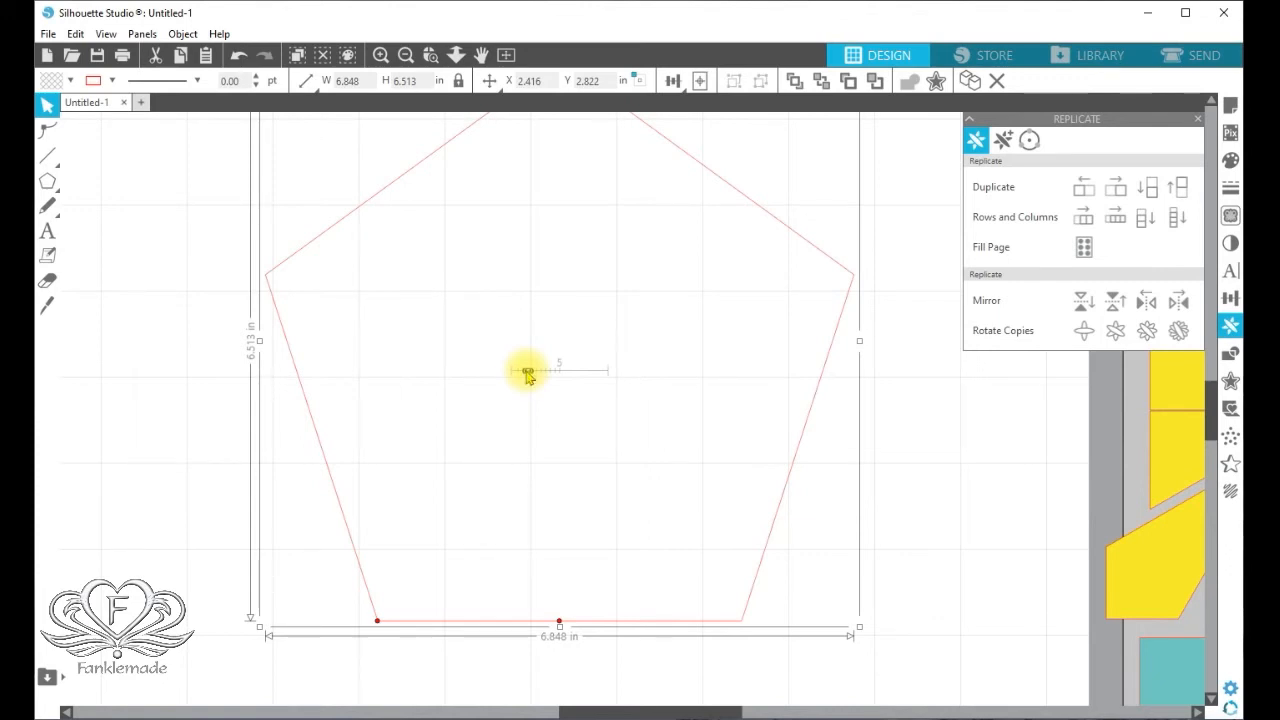
{"action": "mouse_move", "coordinate": [528, 374]}
{"action": "left_mouse_down"}
{"action": "mouse_move", "coordinate": [546, 374]}
{"action": "mouse_move", "coordinate": [533, 374]}
{"action": "left_mouse_up"}
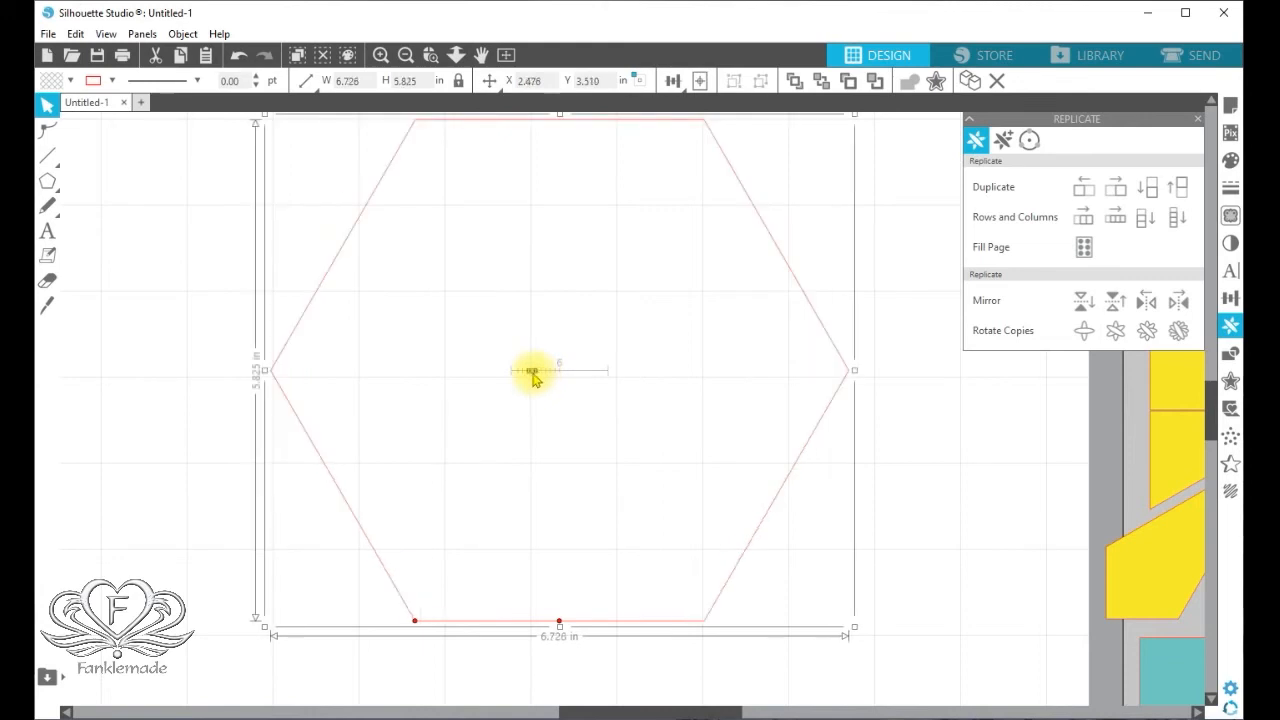
{"action": "left_click", "coordinate": [138, 212]}
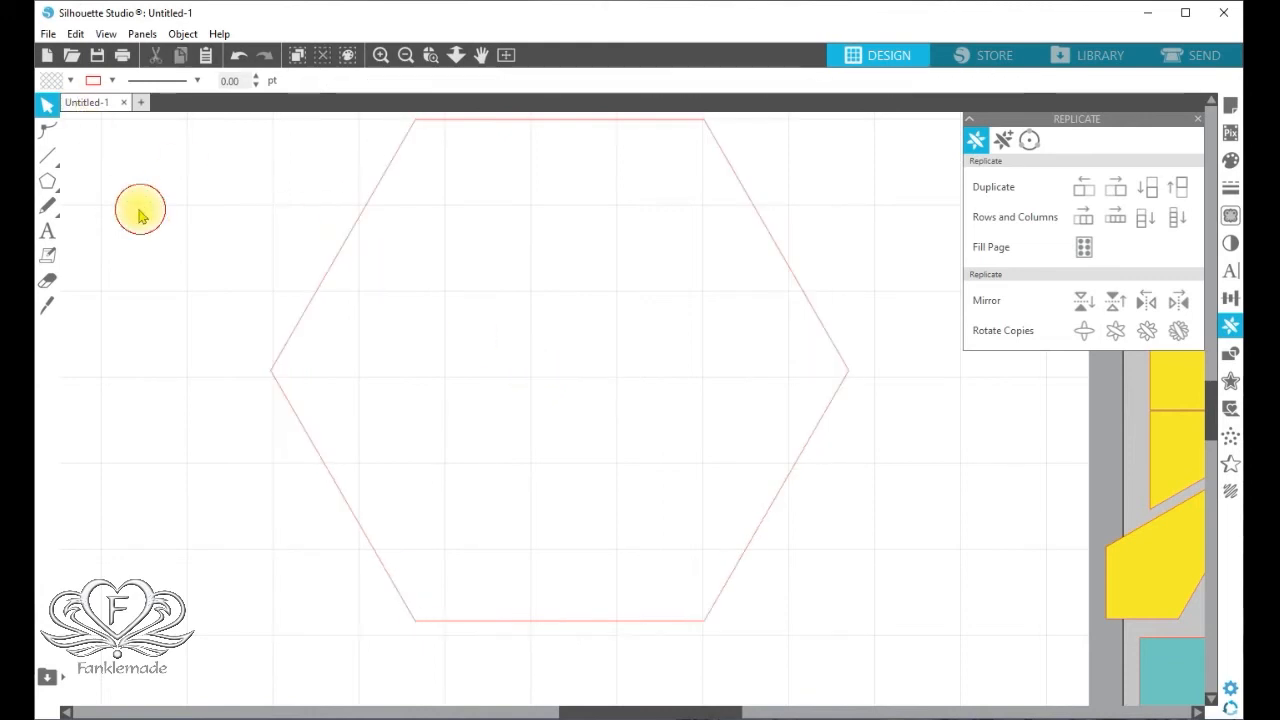
{"action": "left_click_drag", "start_coordinate": [303, 430], "coordinate": [298, 485]}
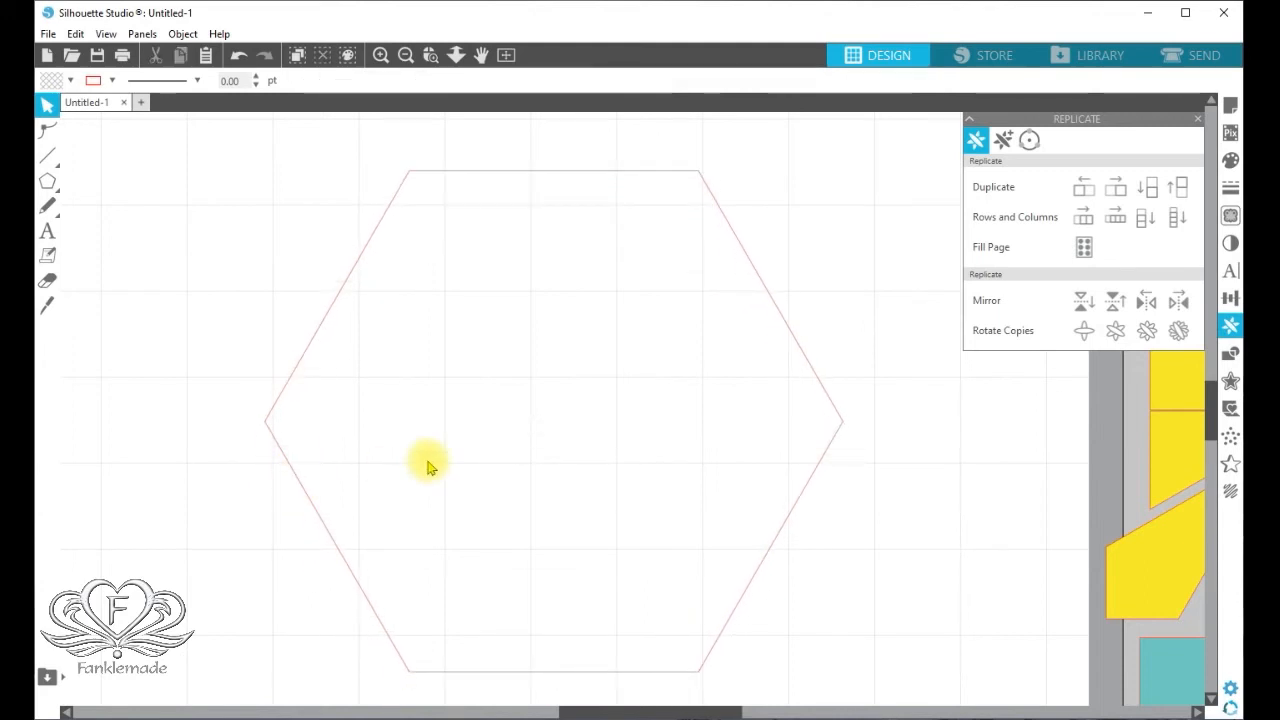
Step: Convert the hexagon to a path and fill it with orange
{"action": "right_click", "coordinate": [780, 535]}
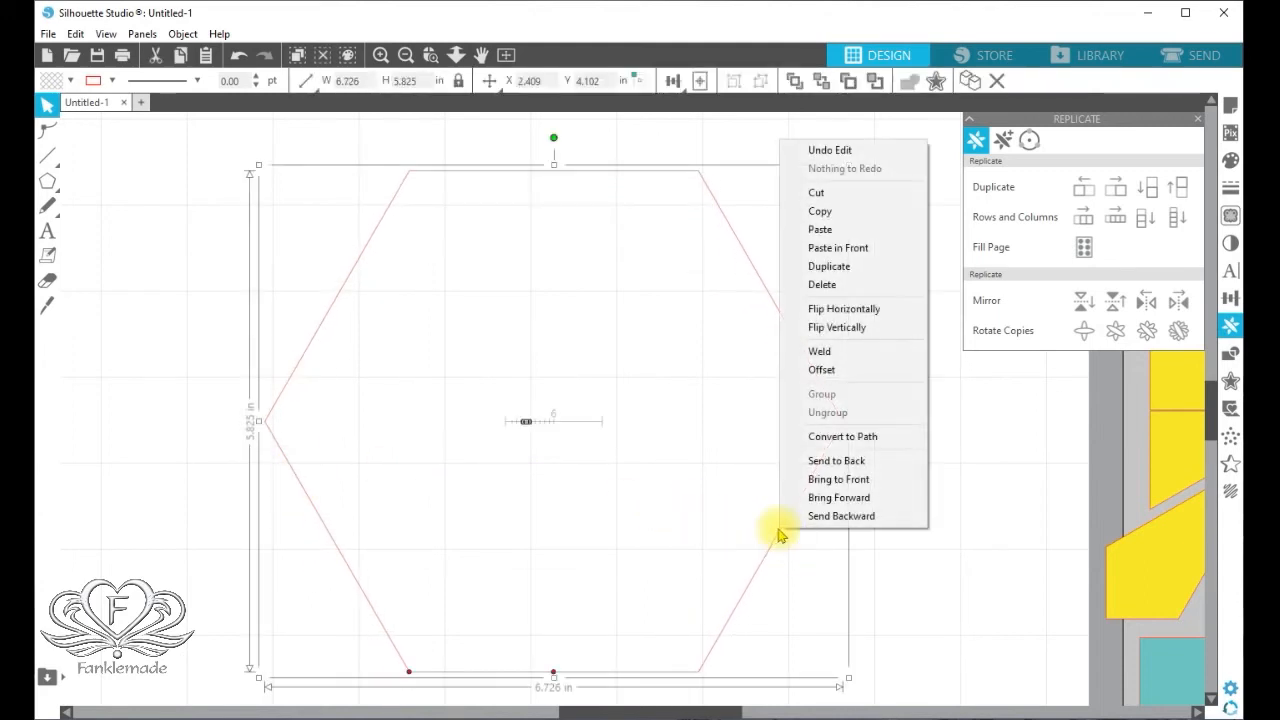
{"action": "left_click", "coordinate": [845, 436]}
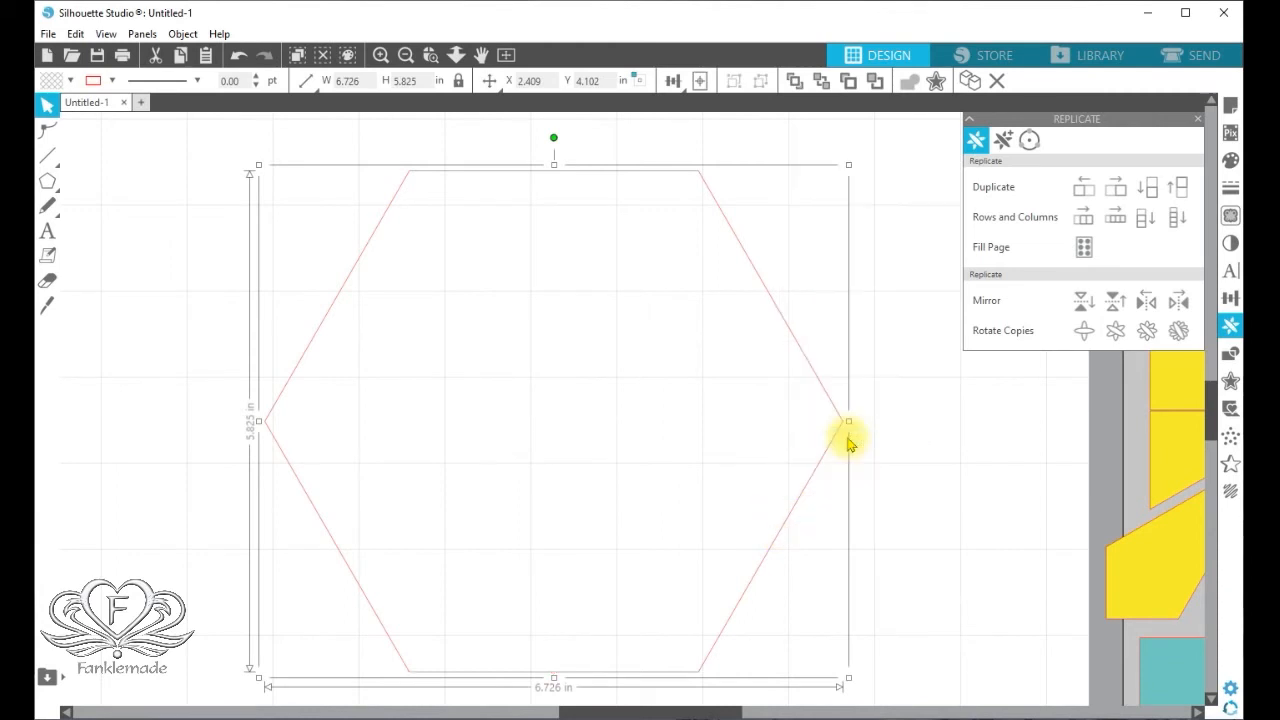
{"action": "left_click", "coordinate": [1230, 160]}
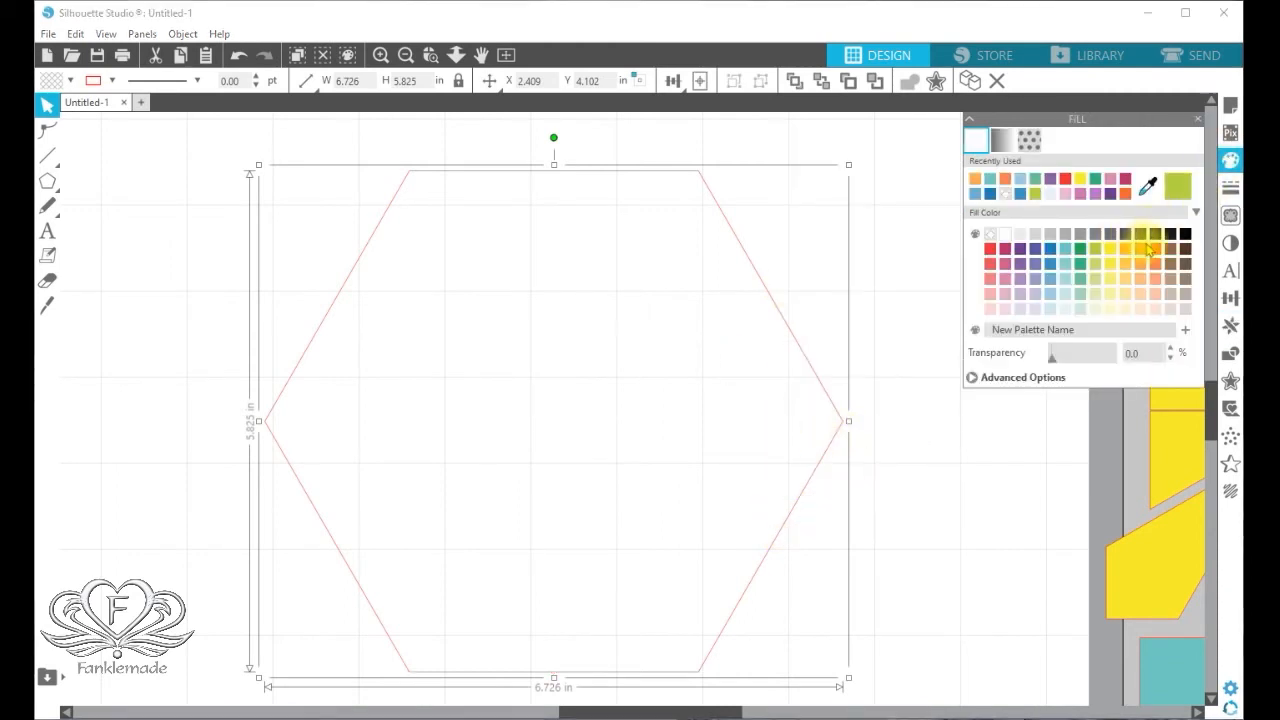
{"action": "left_click", "coordinate": [1146, 250]}
{"action": "left_click", "coordinate": [857, 507]}
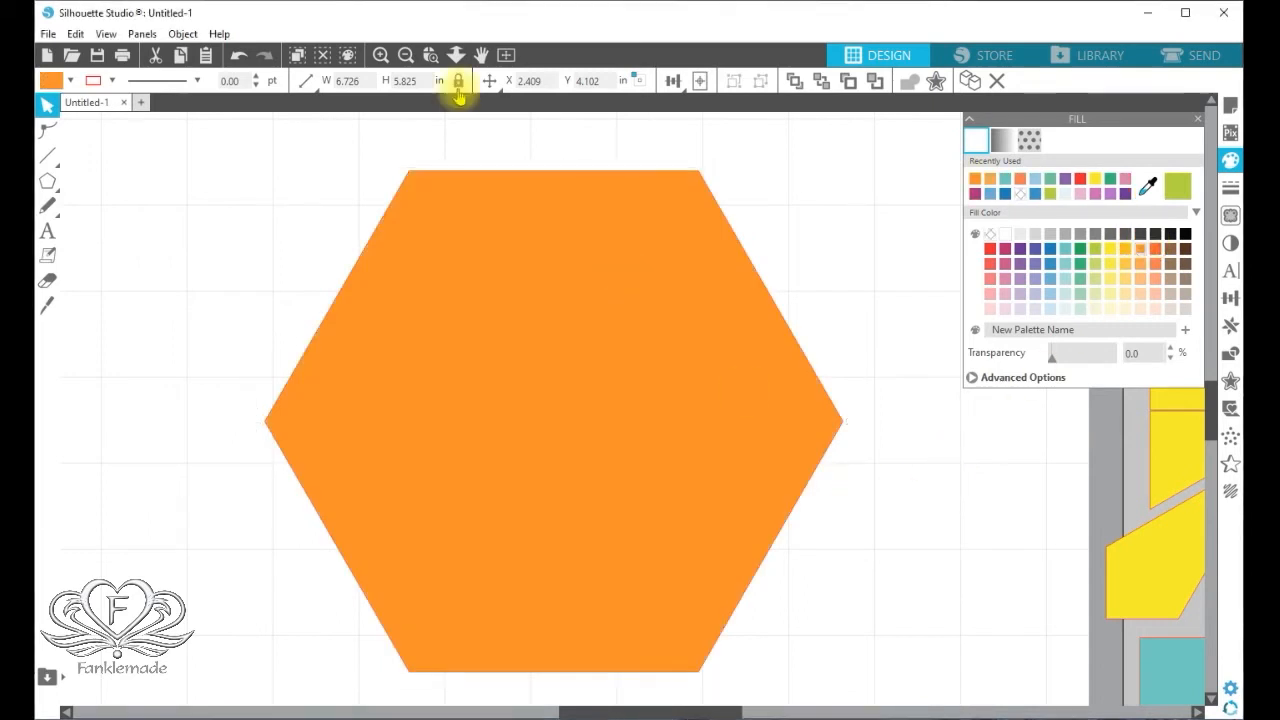
Step: Center the orange hexagon on the page
{"action": "left_click", "coordinate": [405, 55]}
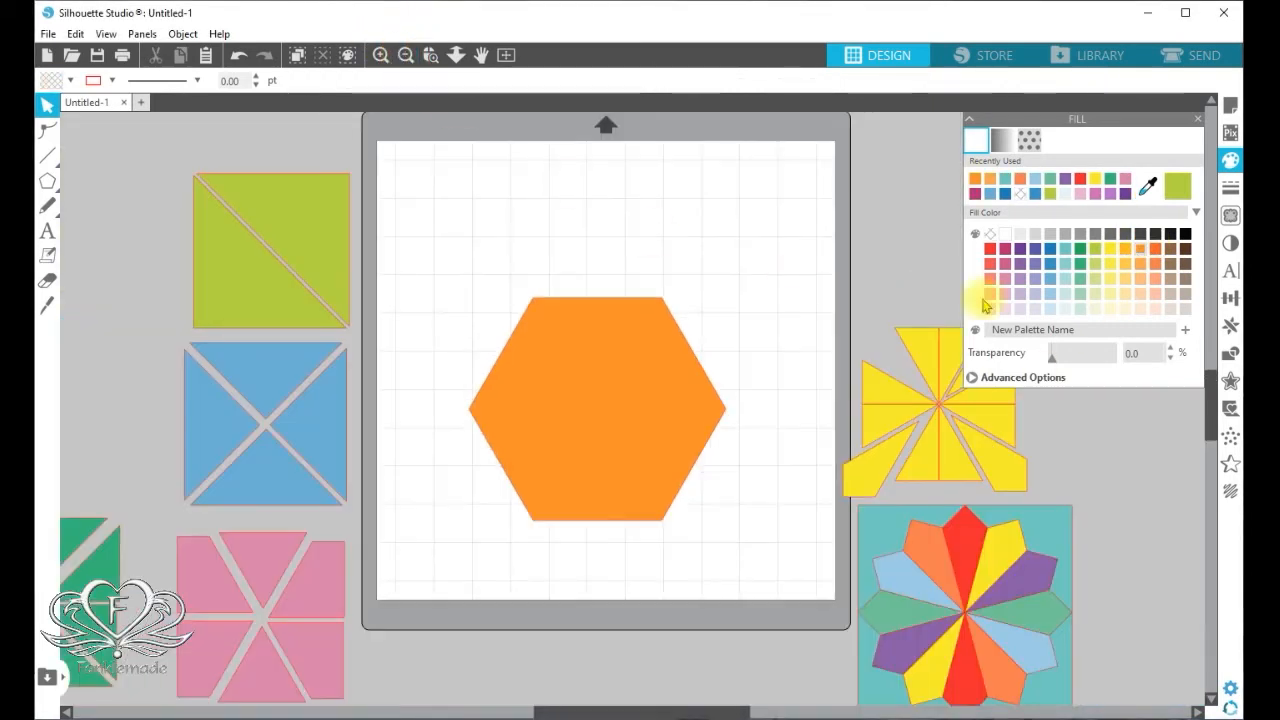
{"action": "left_click", "coordinate": [1229, 297]}
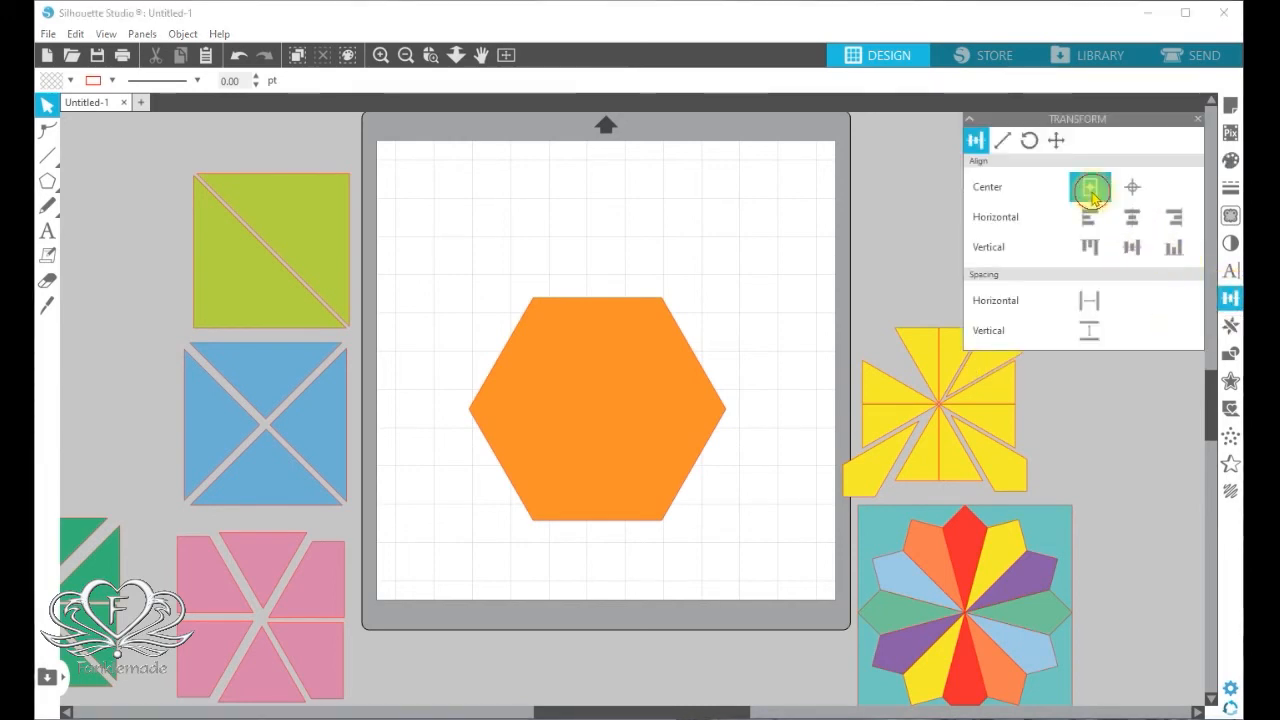
{"action": "left_click", "coordinate": [688, 345]}
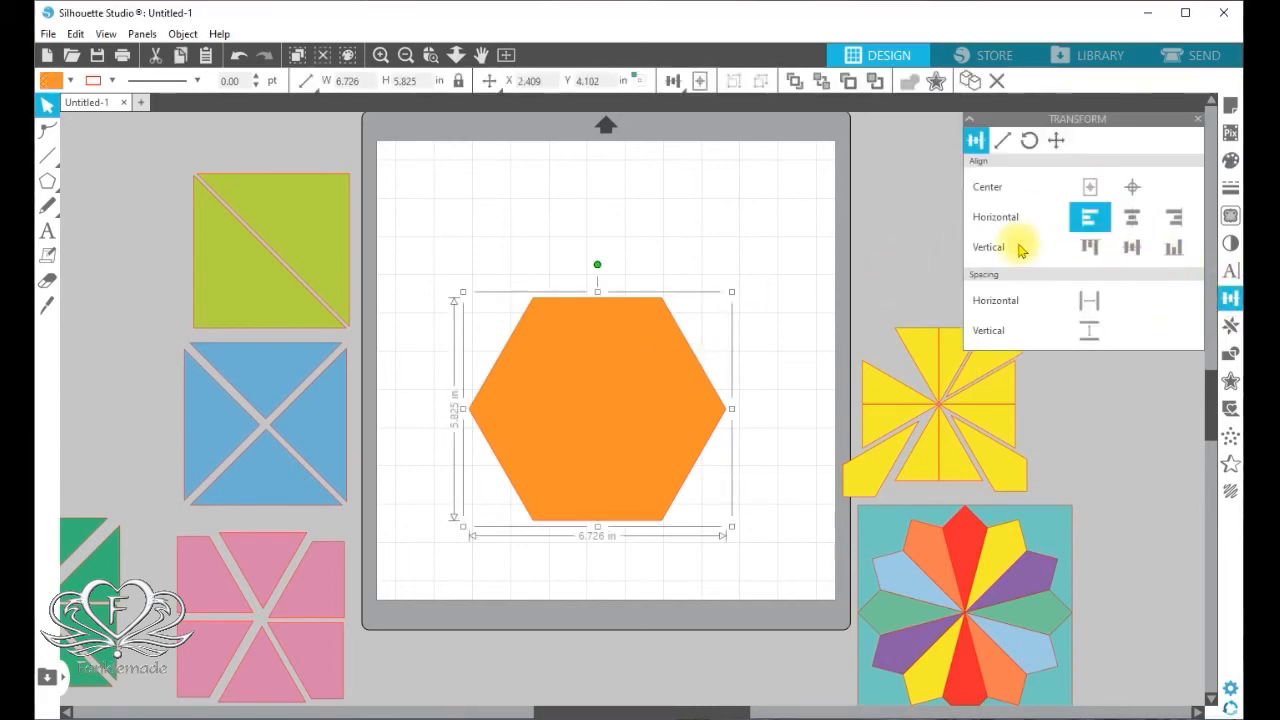
{"action": "left_click", "coordinate": [1089, 186]}
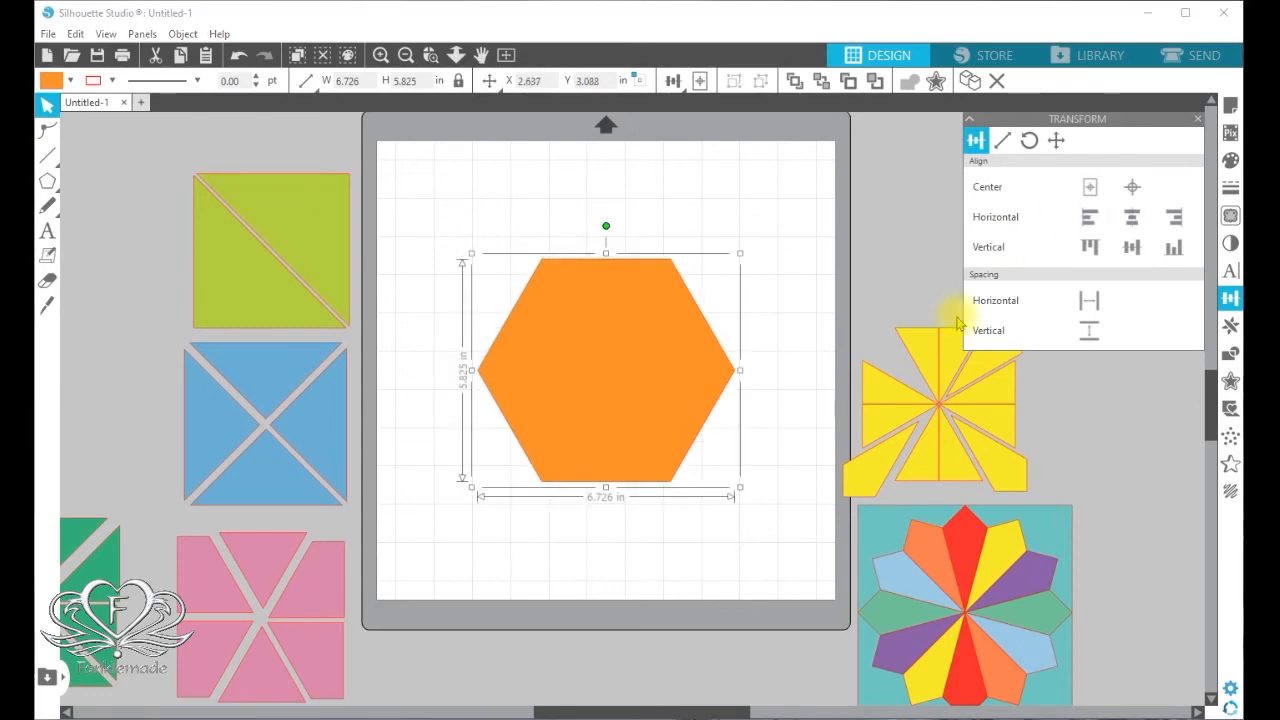
{"action": "left_click", "coordinate": [764, 362]}
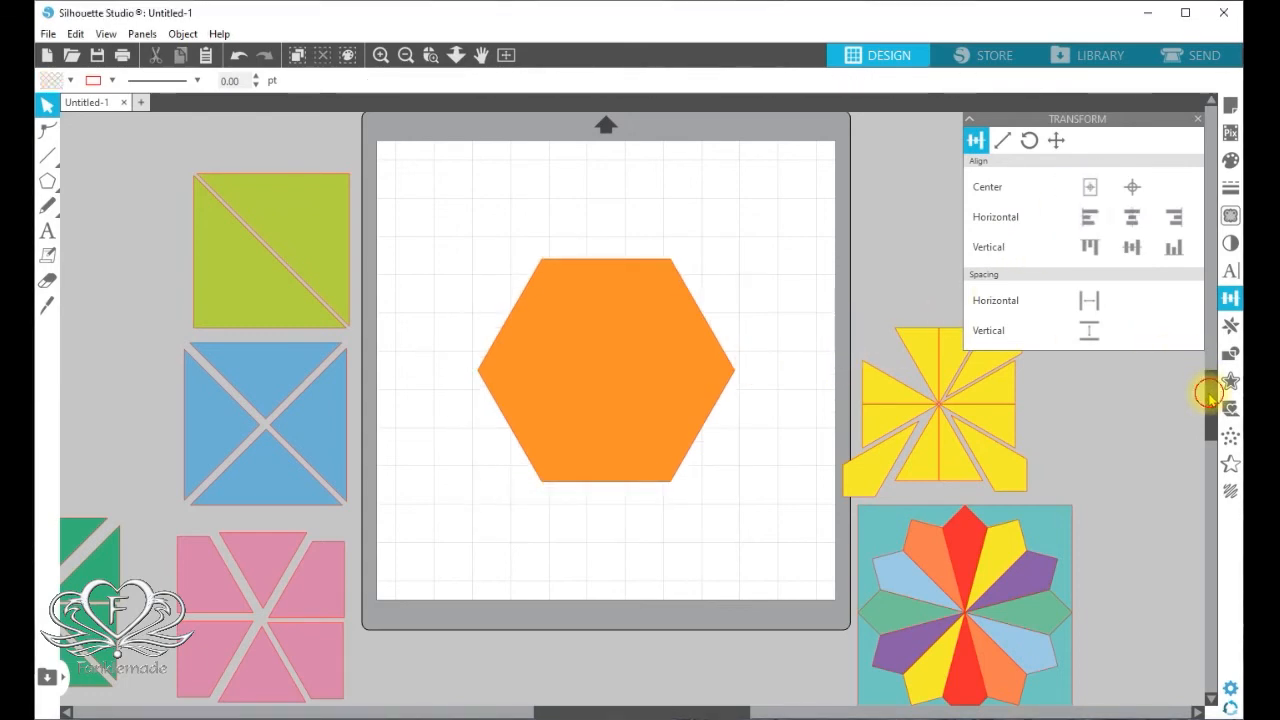
Step: Draw a straight horizontal Knife line about 8.43 in long above the orange hexagon, in solid mode with Auto Apply off
{"action": "left_click_drag", "start_coordinate": [1210, 395], "coordinate": [1205, 375]}
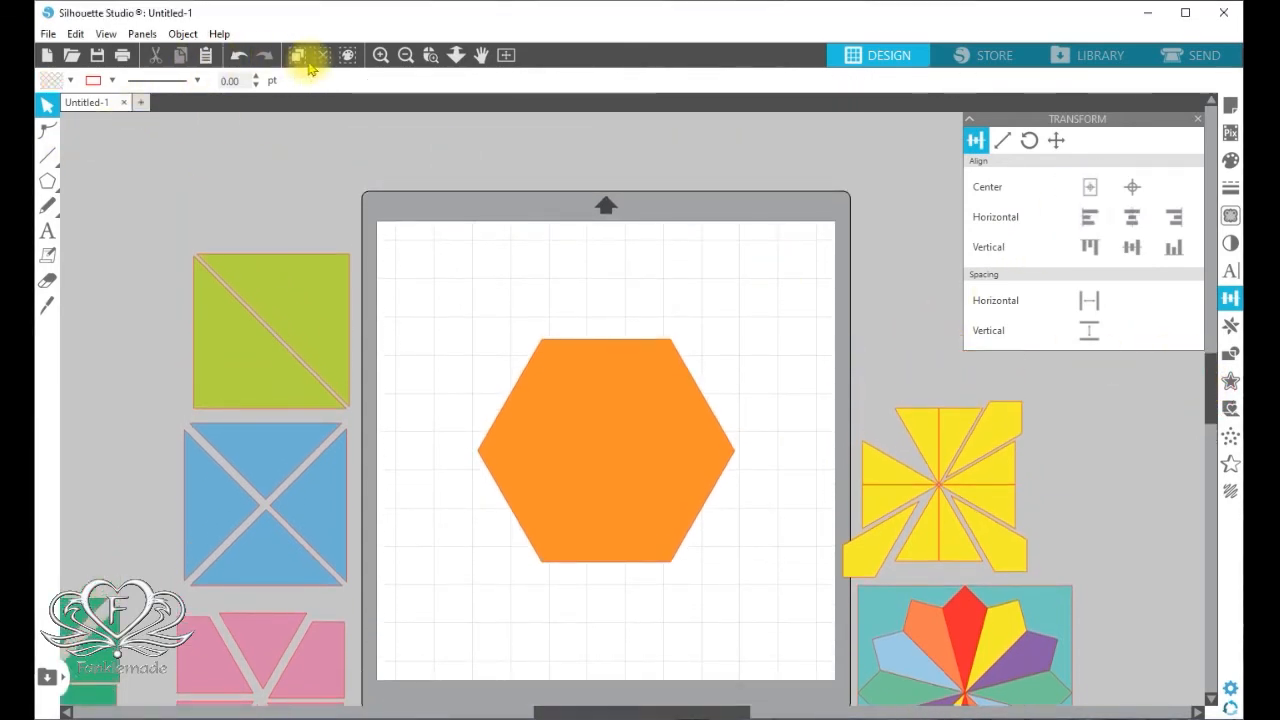
{"action": "left_click", "coordinate": [380, 54]}
{"action": "left_click", "coordinate": [380, 54]}
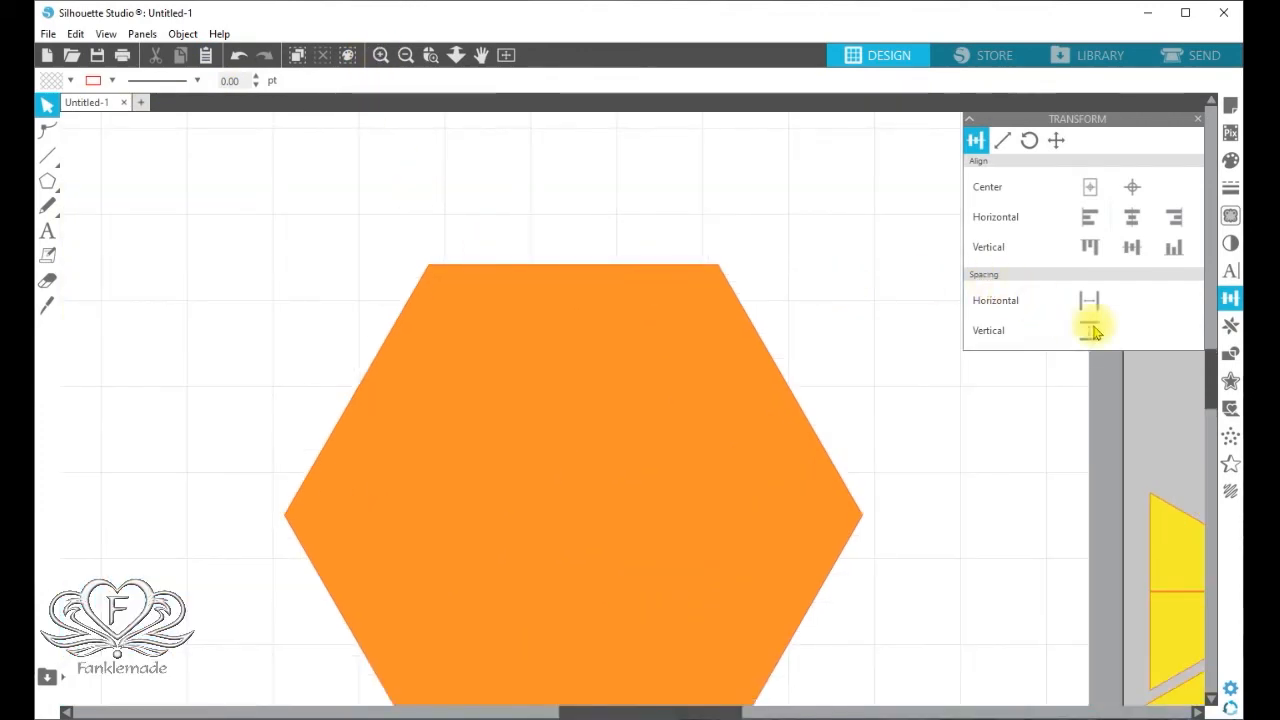
{"action": "left_click_drag", "start_coordinate": [1206, 360], "coordinate": [1210, 388]}
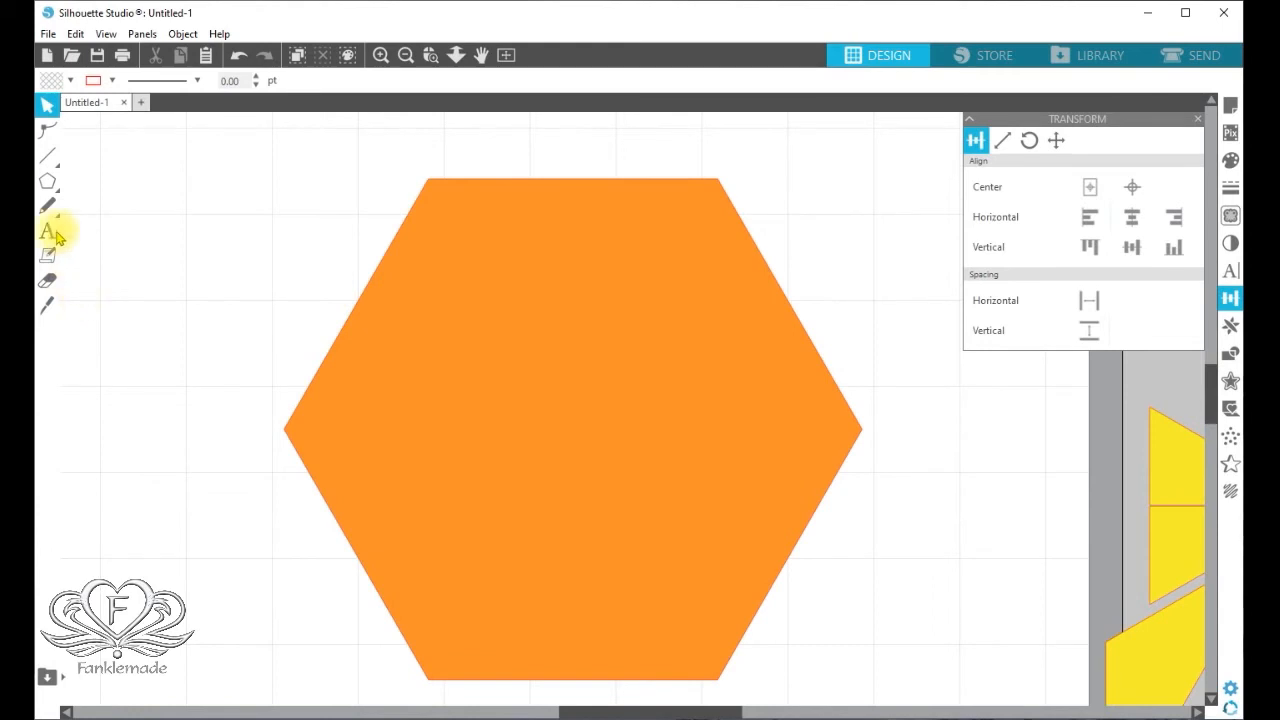
{"action": "mouse_move", "coordinate": [58, 214]}
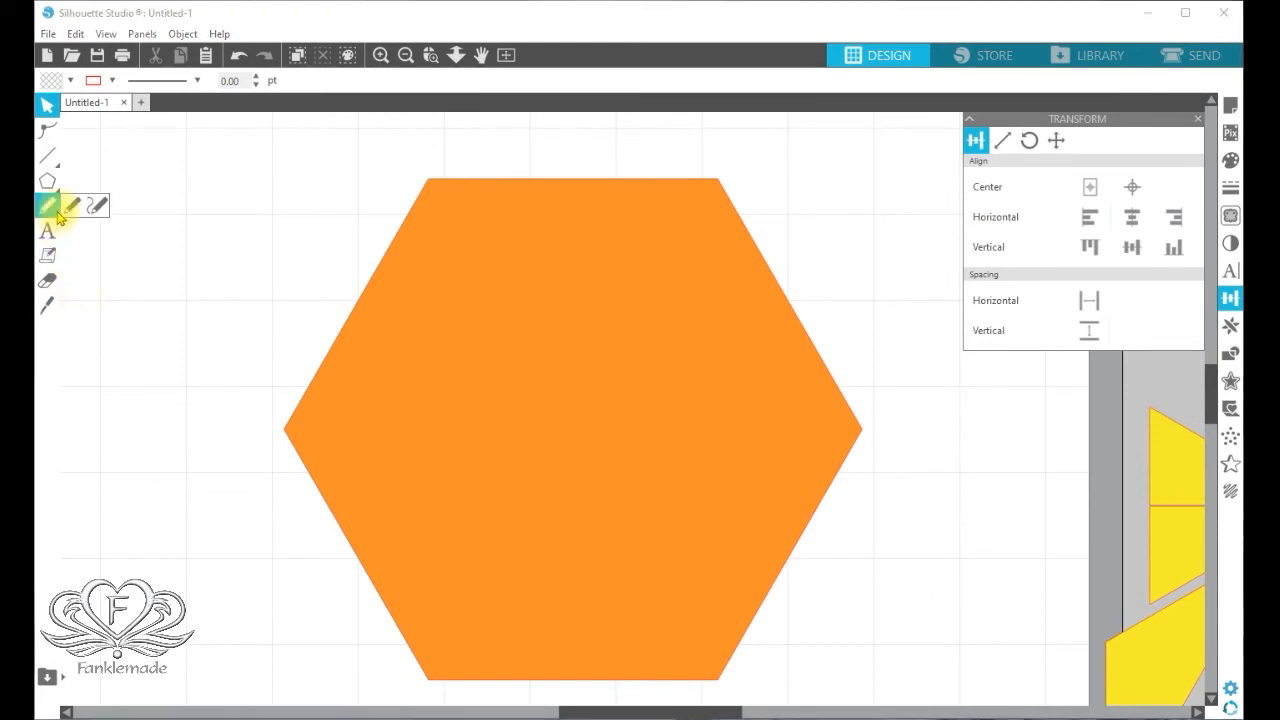
{"action": "left_click", "coordinate": [47, 312]}
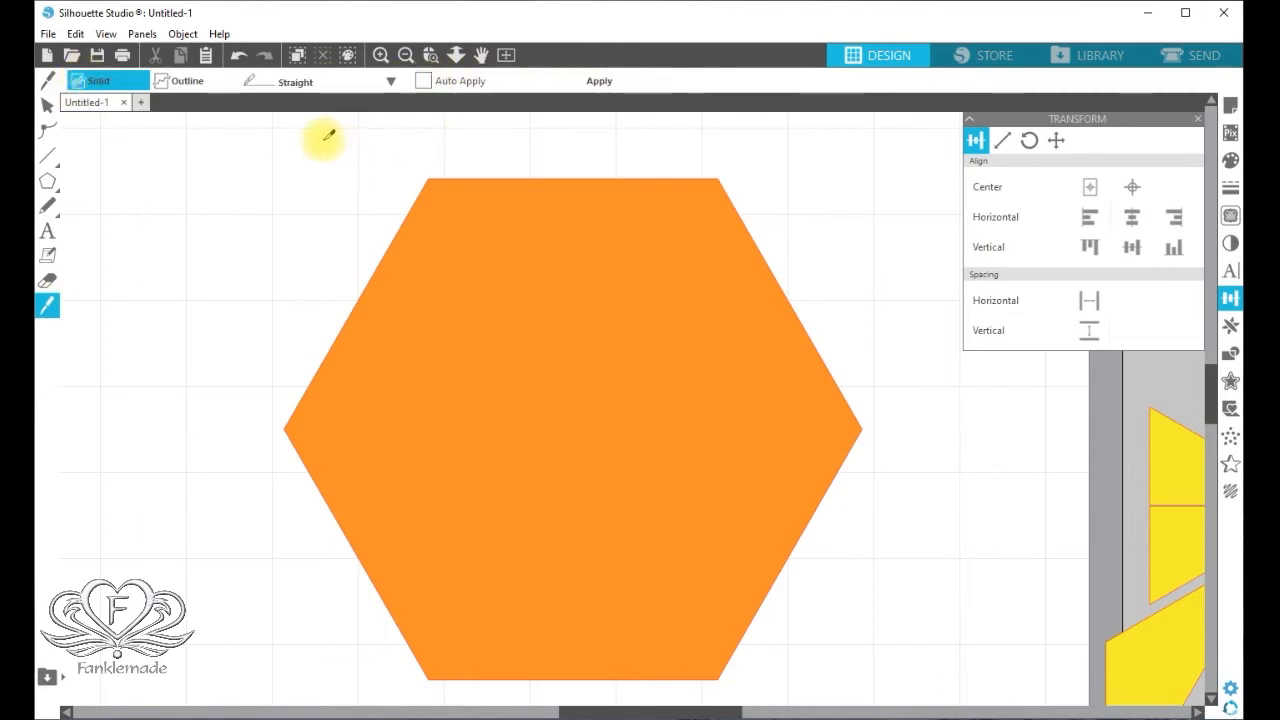
{"action": "left_click", "coordinate": [231, 137]}
{"action": "left_click_drag", "start_coordinate": [368, 137], "coordinate": [951, 194]}
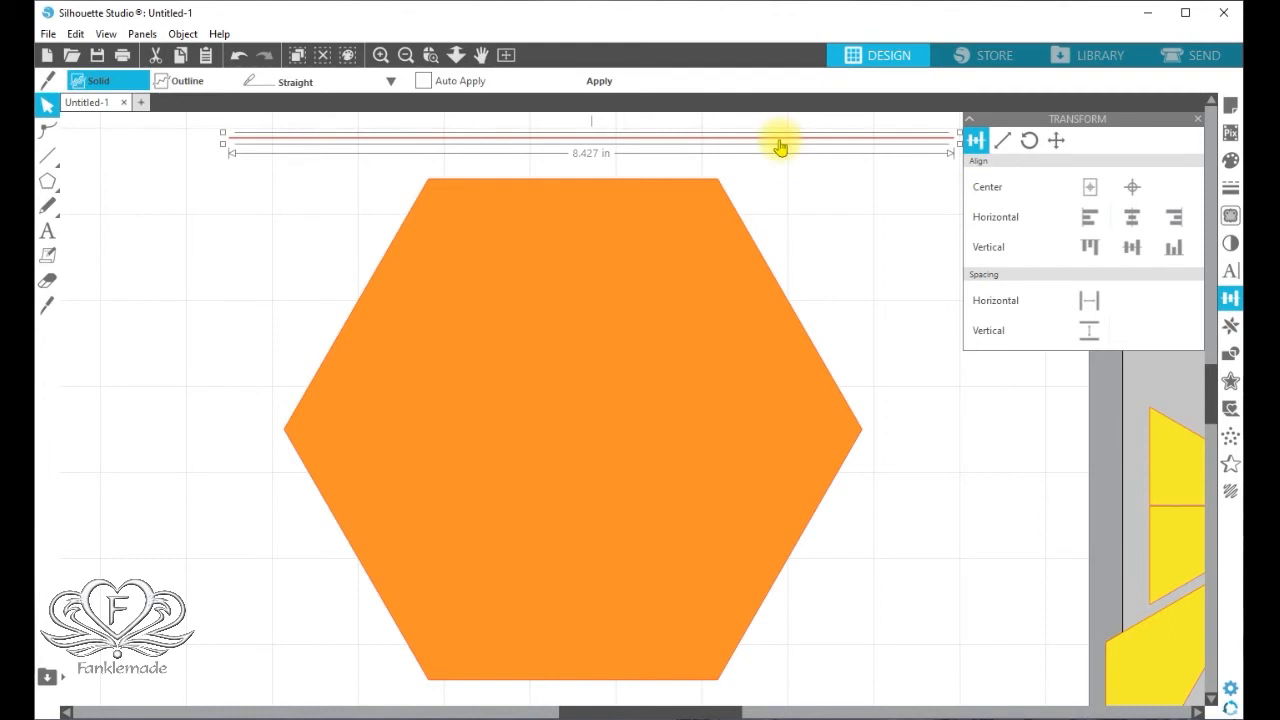
Step: Center the knife line on the page and add two rotated copies so the three lines cross the hexagon corner to corner
{"action": "left_click", "coordinate": [1082, 196]}
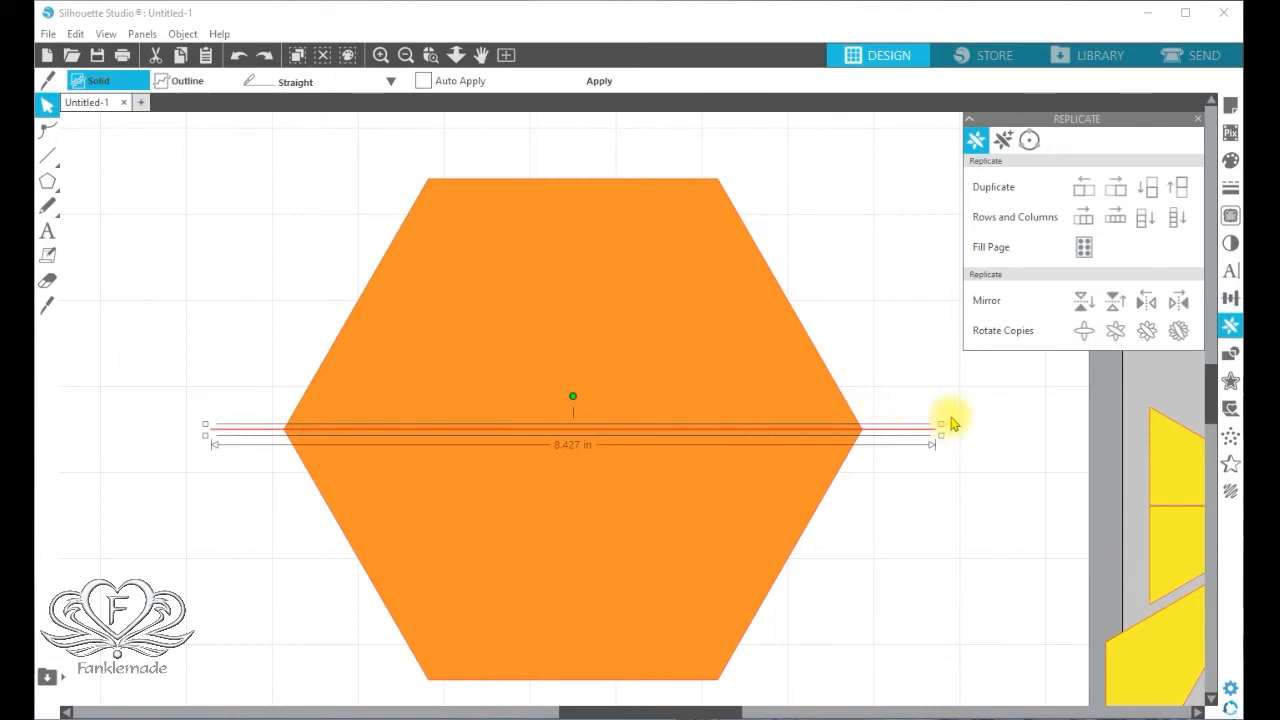
{"action": "left_click", "coordinate": [1117, 334]}
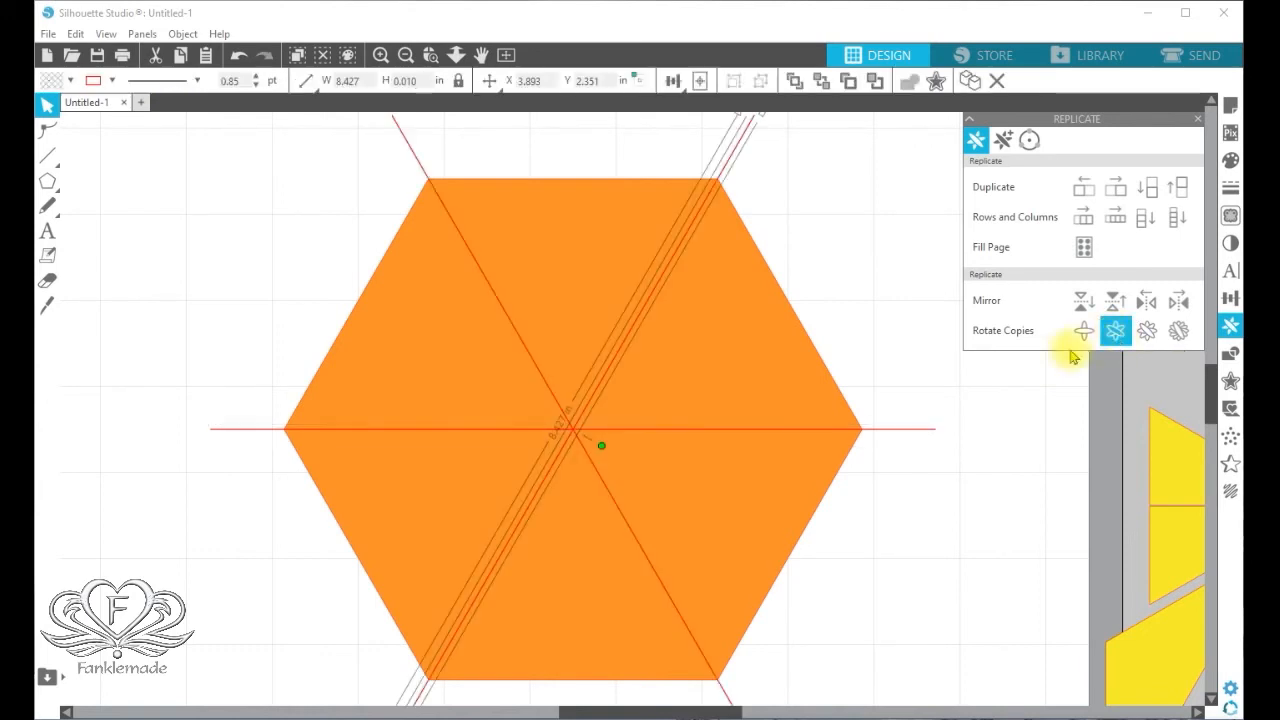
{"action": "left_click", "coordinate": [180, 258]}
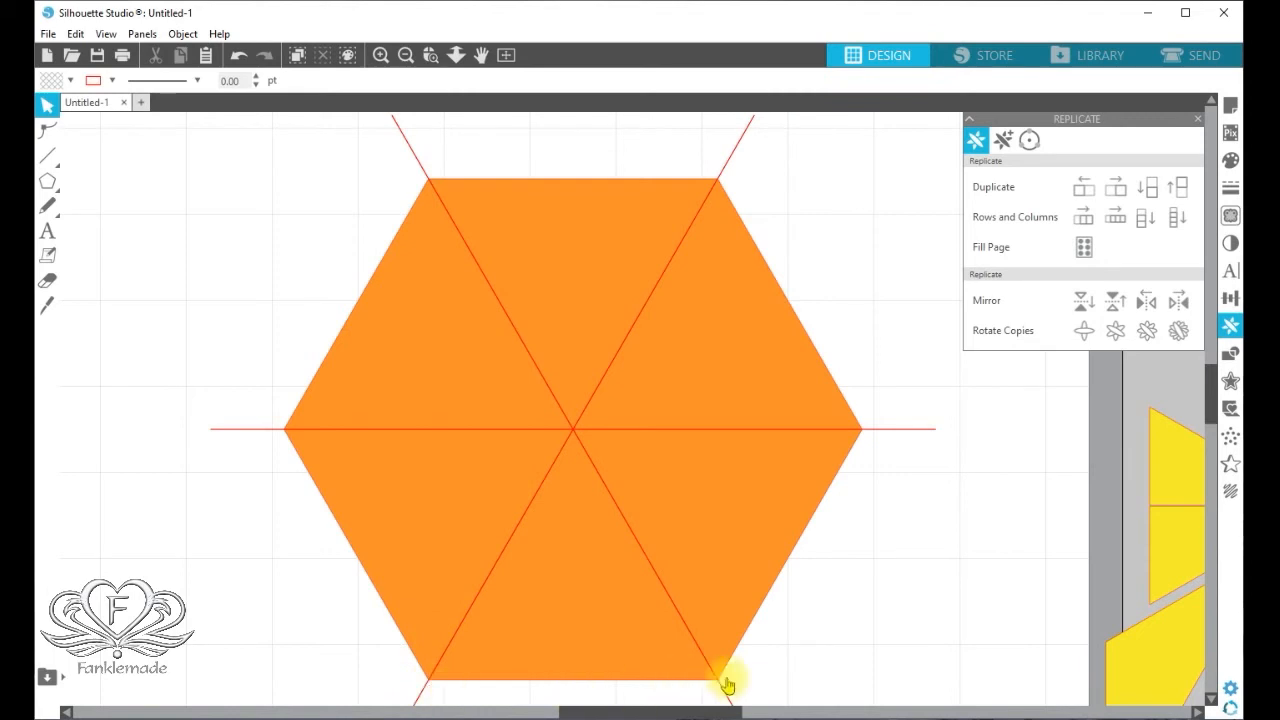
Step: Select the three crossing knife lines and apply them to cut the hexagon into six triangles
{"action": "left_click", "coordinate": [406, 56]}
{"action": "left_click_drag", "start_coordinate": [355, 174], "coordinate": [730, 600]}
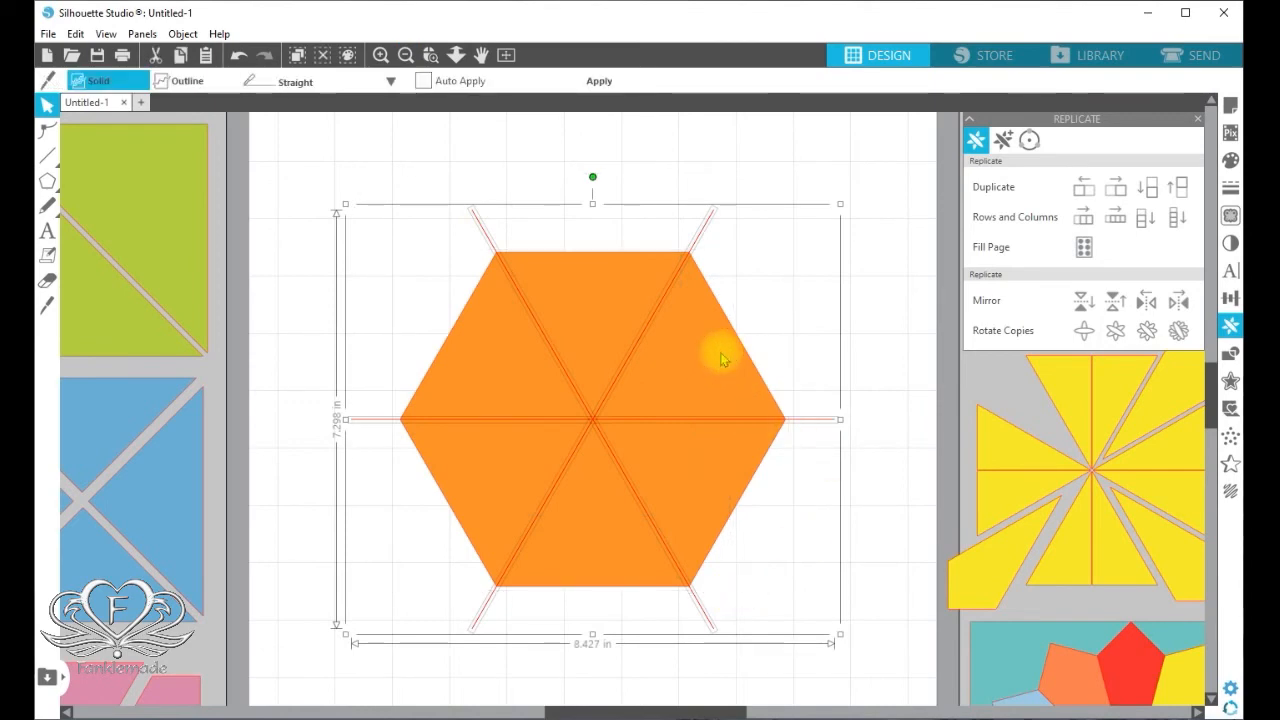
{"action": "left_click", "coordinate": [600, 80]}
Step: Move the six orange triangles slightly outward from the hexagon's center, leaving narrow gaps between them
{"action": "left_click_drag", "start_coordinate": [726, 363], "coordinate": [740, 360]}
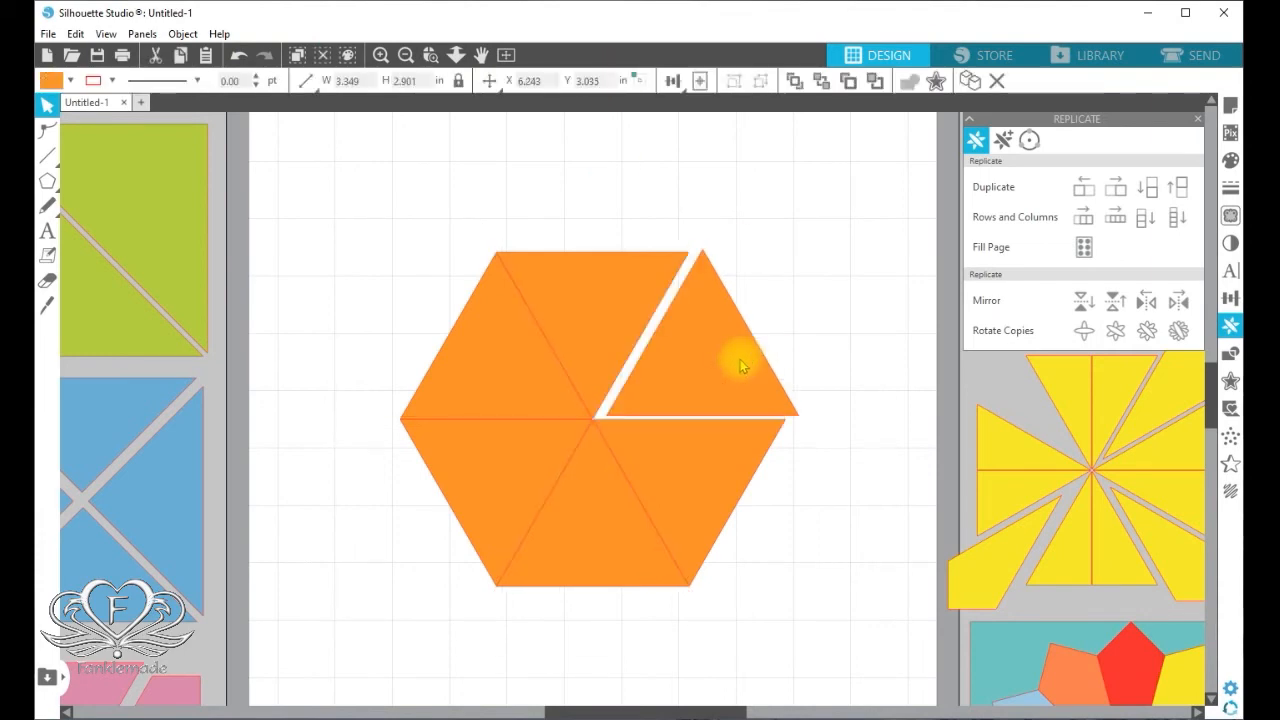
{"action": "left_click_drag", "start_coordinate": [621, 302], "coordinate": [612, 290]}
{"action": "left_click_drag", "start_coordinate": [509, 340], "coordinate": [497, 340]}
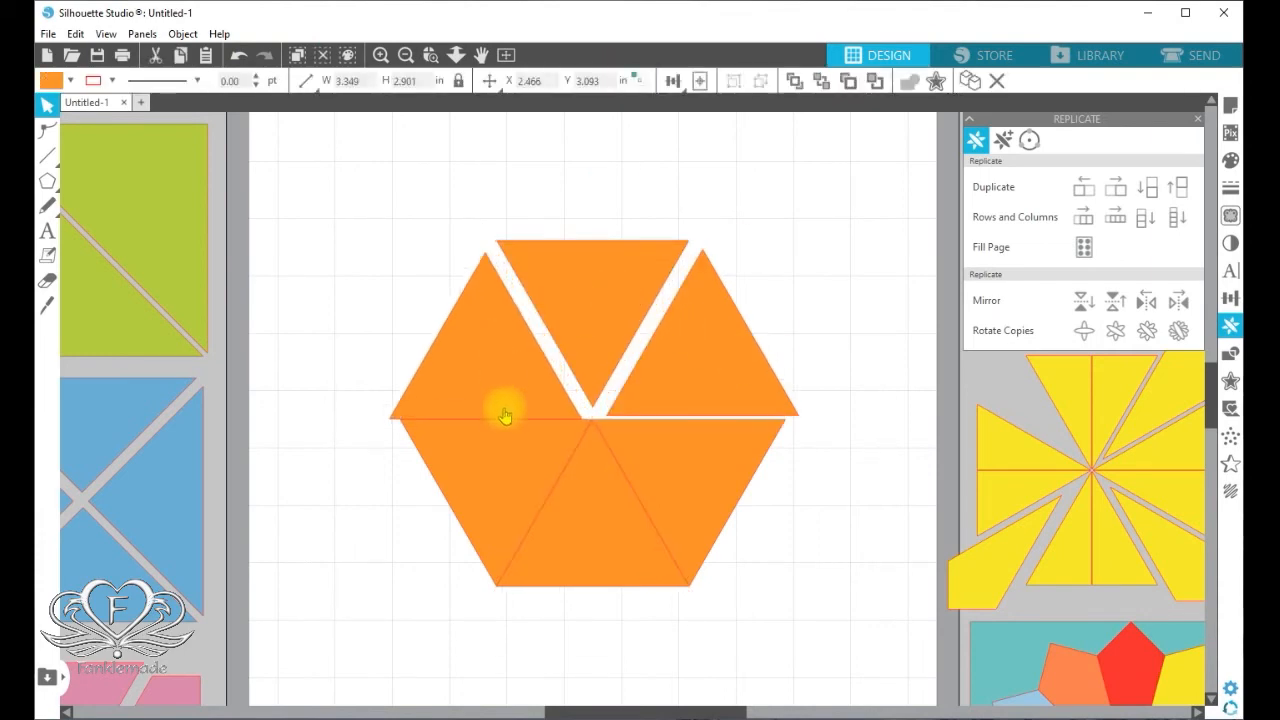
{"action": "left_click_drag", "start_coordinate": [502, 458], "coordinate": [485, 472]}
{"action": "left_click_drag", "start_coordinate": [571, 504], "coordinate": [571, 518]}
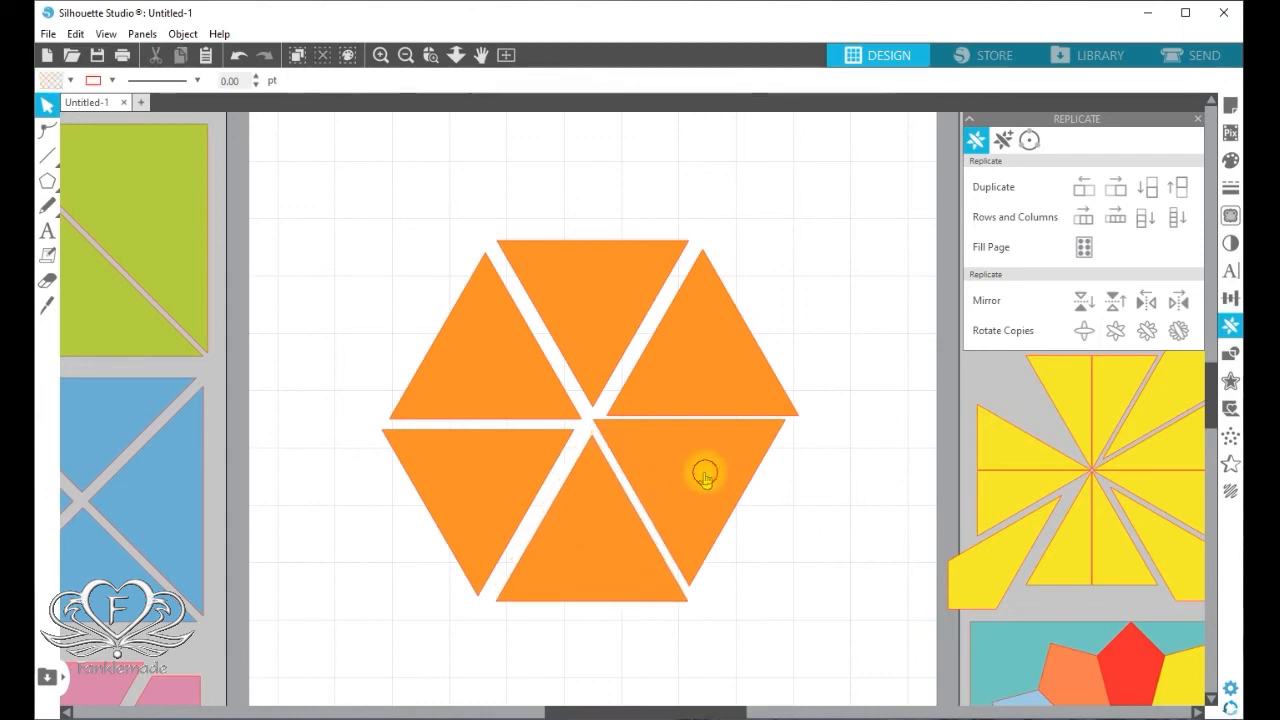
{"action": "left_click_drag", "start_coordinate": [701, 471], "coordinate": [718, 485]}
{"action": "left_click", "coordinate": [598, 412]}
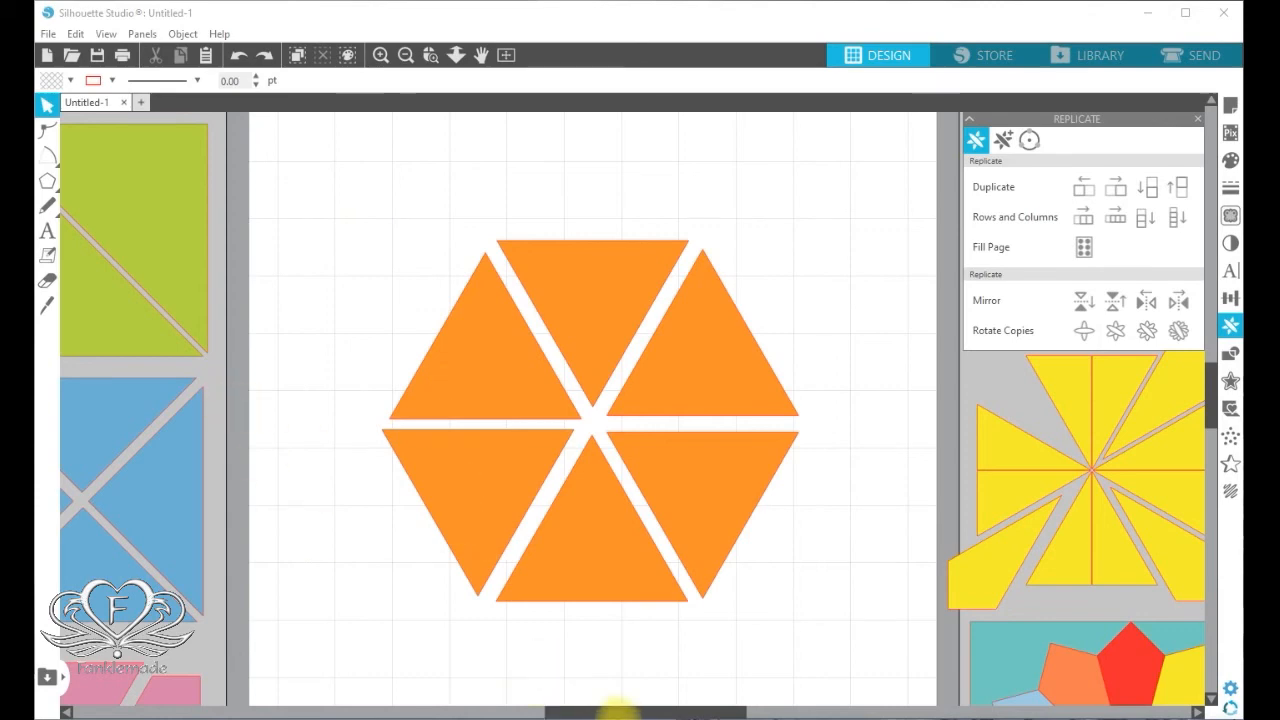
Step: Review the cut squares, the yellow pieces and the multicolored Dresden plate placed around the page
{"action": "left_click_drag", "start_coordinate": [622, 711], "coordinate": [551, 709]}
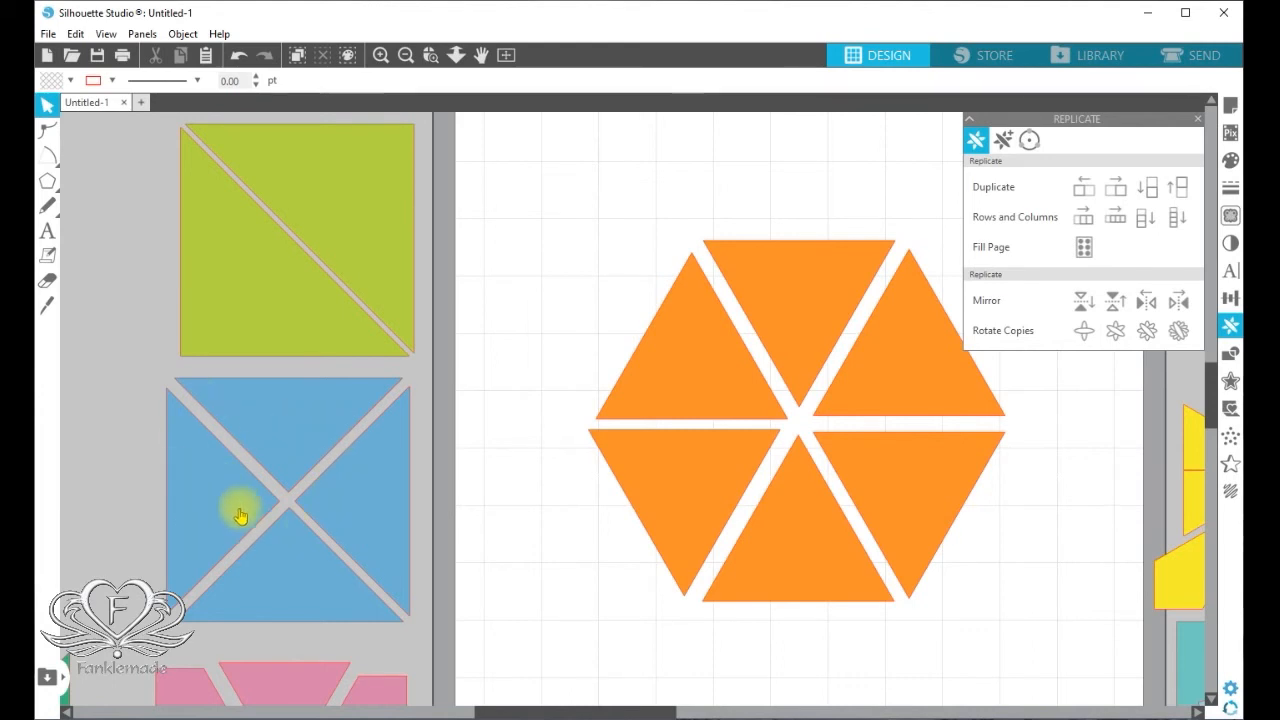
{"action": "left_click_drag", "start_coordinate": [1210, 398], "coordinate": [1206, 440]}
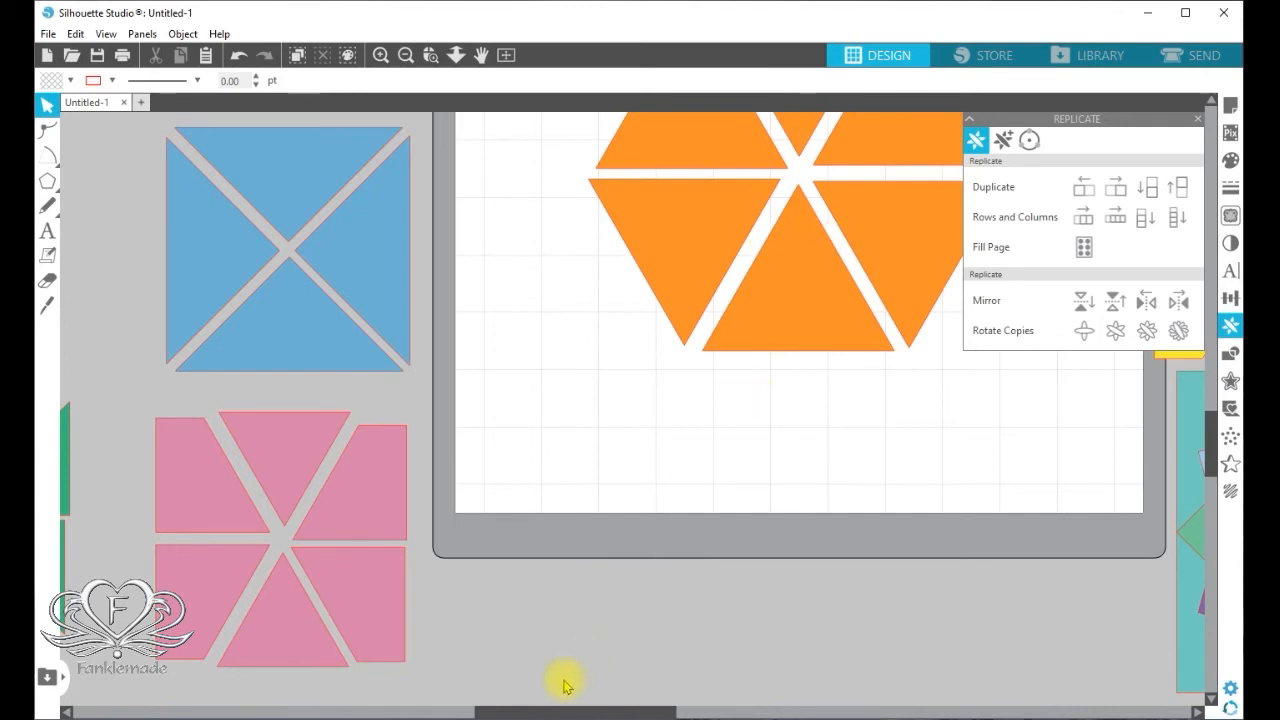
{"action": "left_click_drag", "start_coordinate": [545, 710], "coordinate": [440, 710]}
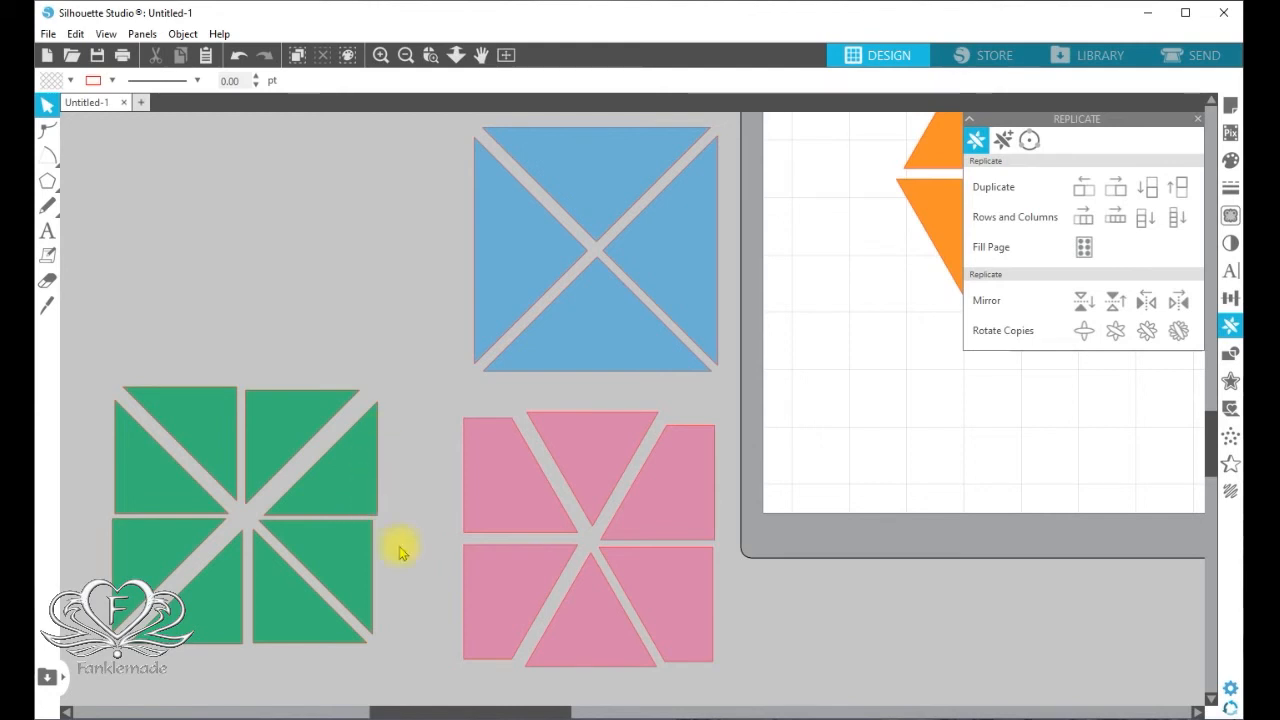
{"action": "left_click_drag", "start_coordinate": [490, 712], "coordinate": [783, 712]}
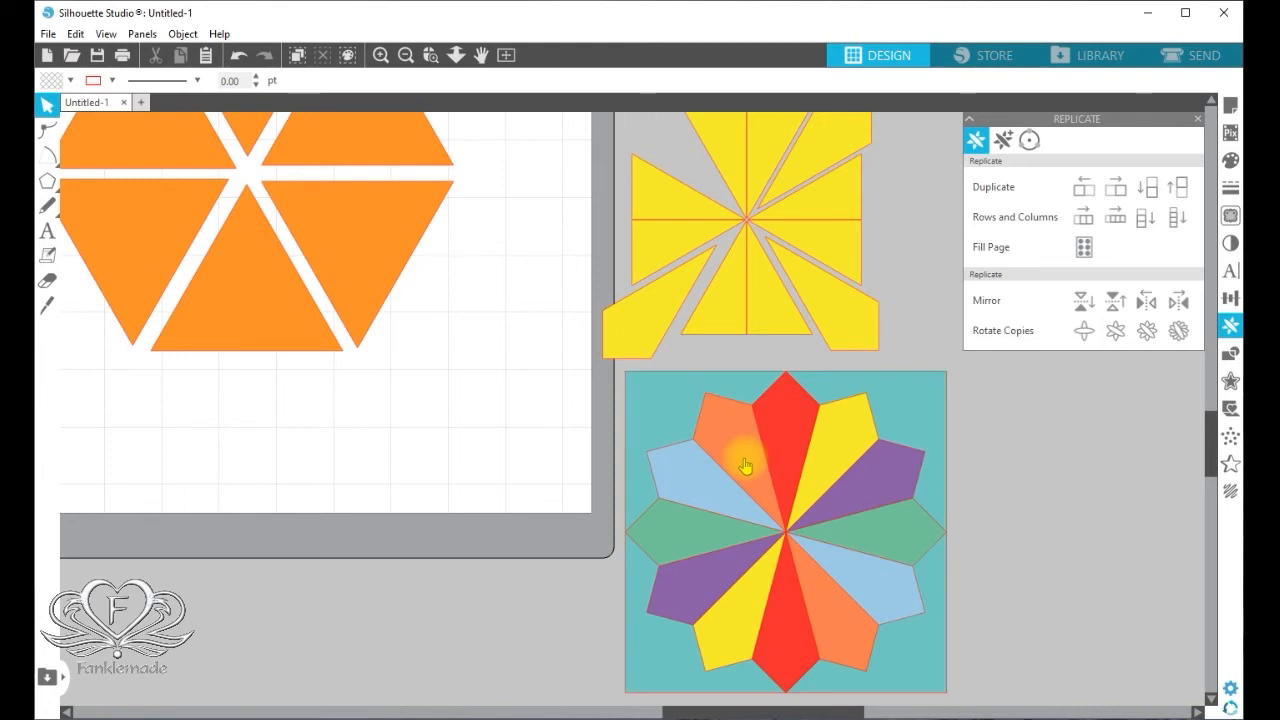
{"action": "left_click_drag", "start_coordinate": [1210, 440], "coordinate": [1210, 385]}
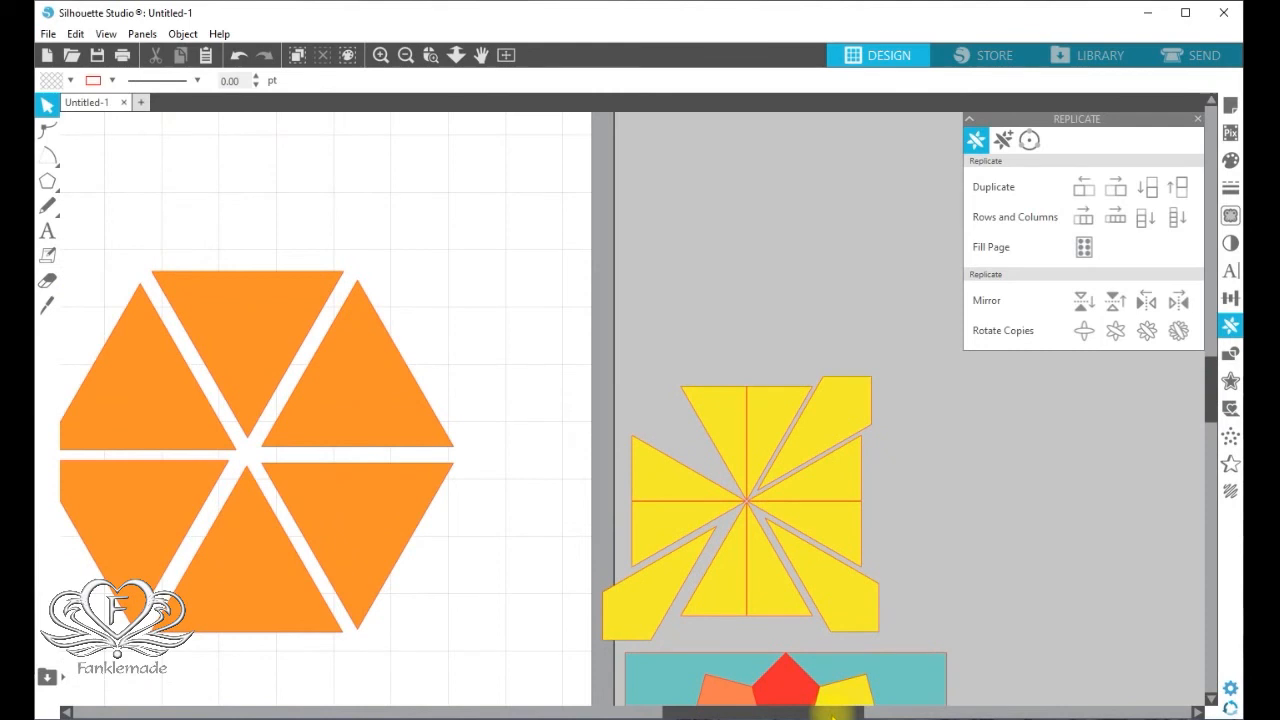
{"action": "left_click_drag", "start_coordinate": [833, 712], "coordinate": [714, 712]}
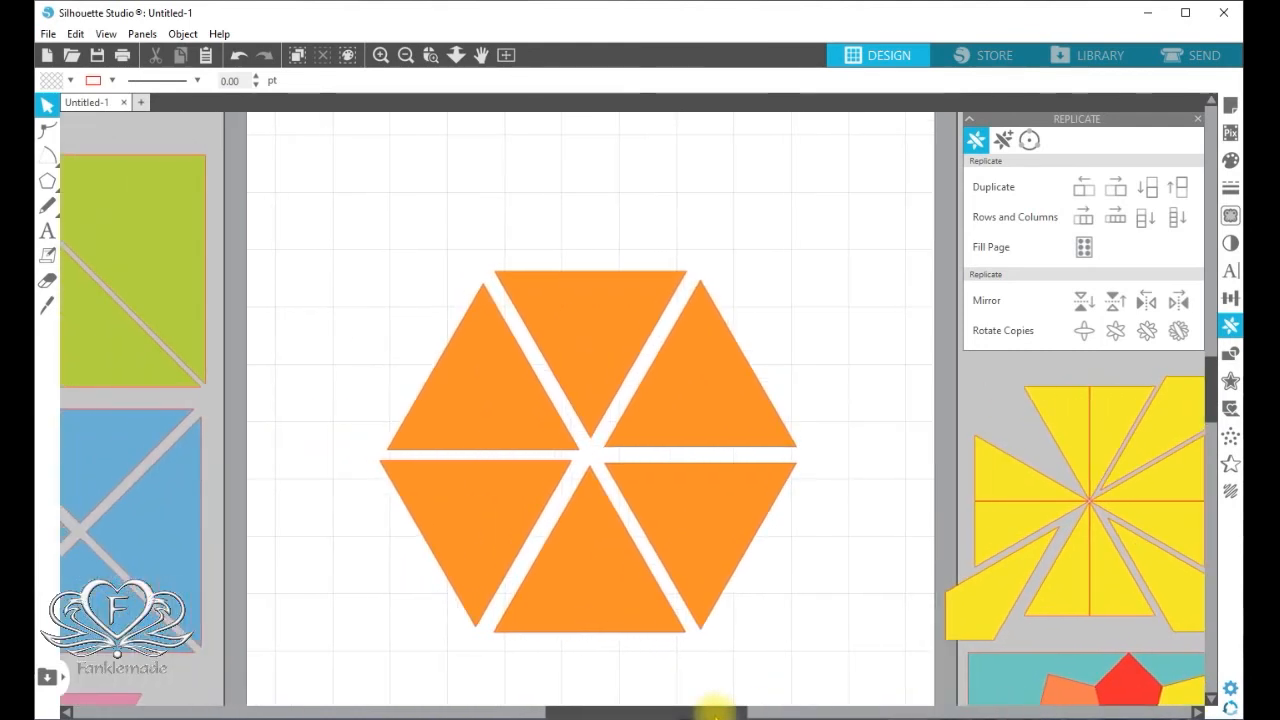
Step: Offset the hexagon's upper-left orange triangle outward by 0.250 in with sharp corners
{"action": "left_click", "coordinate": [497, 398]}
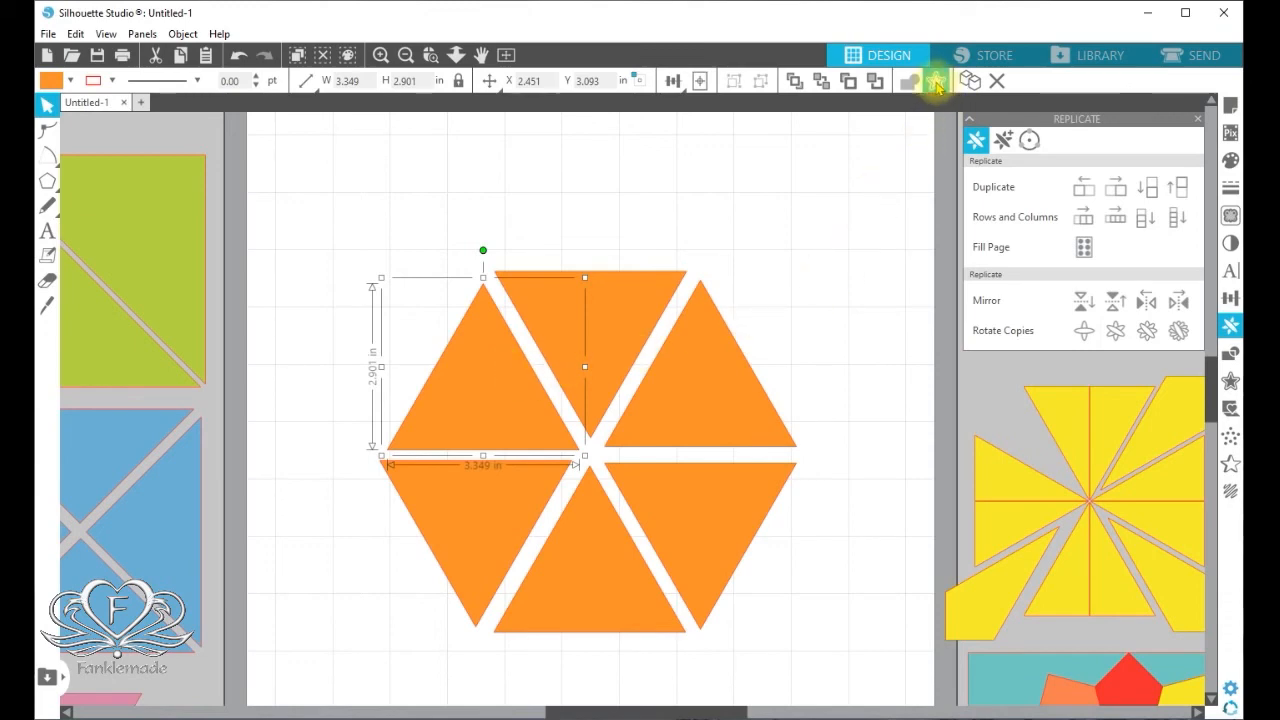
{"action": "left_click", "coordinate": [1231, 383]}
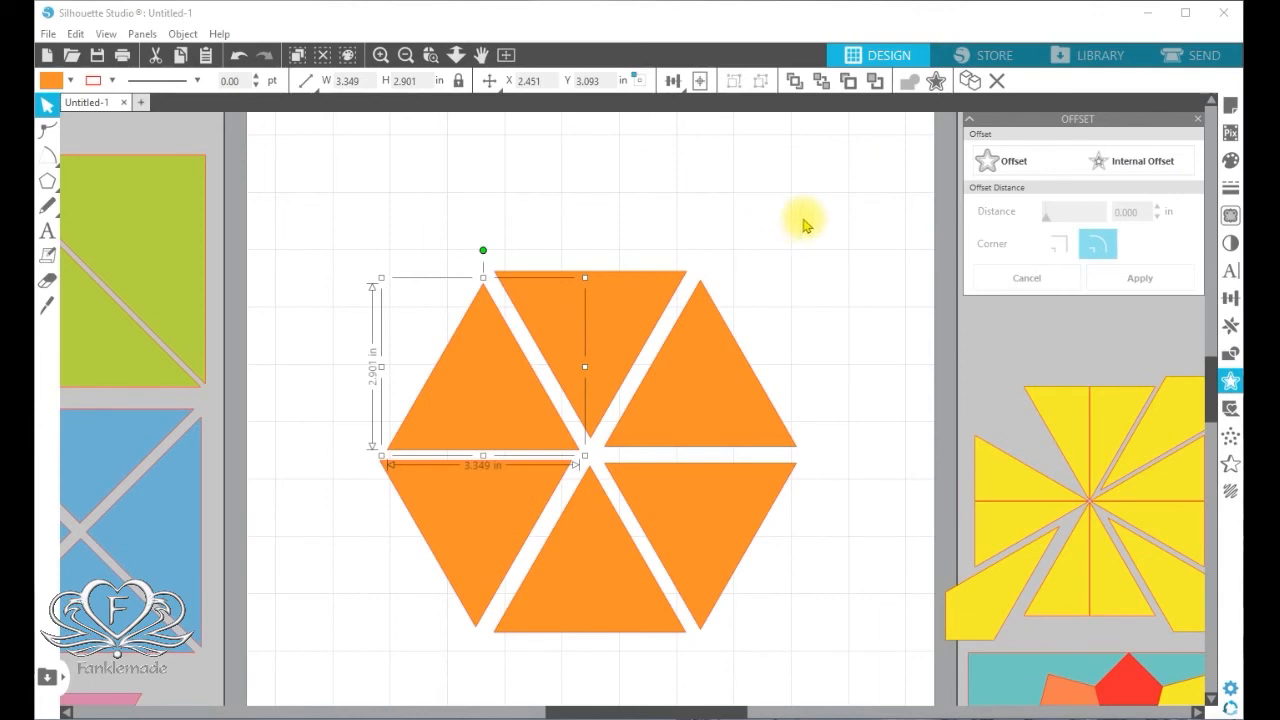
{"action": "left_click", "coordinate": [1014, 166]}
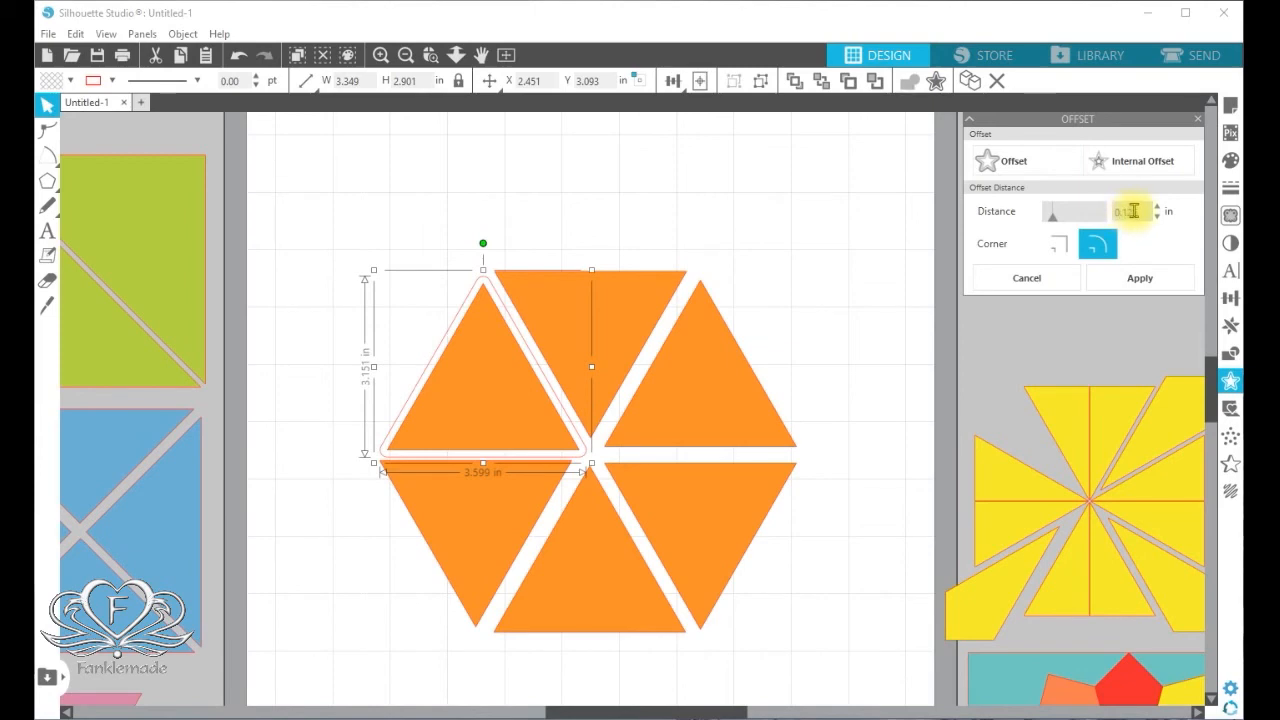
{"action": "left_click", "coordinate": [1122, 212]}
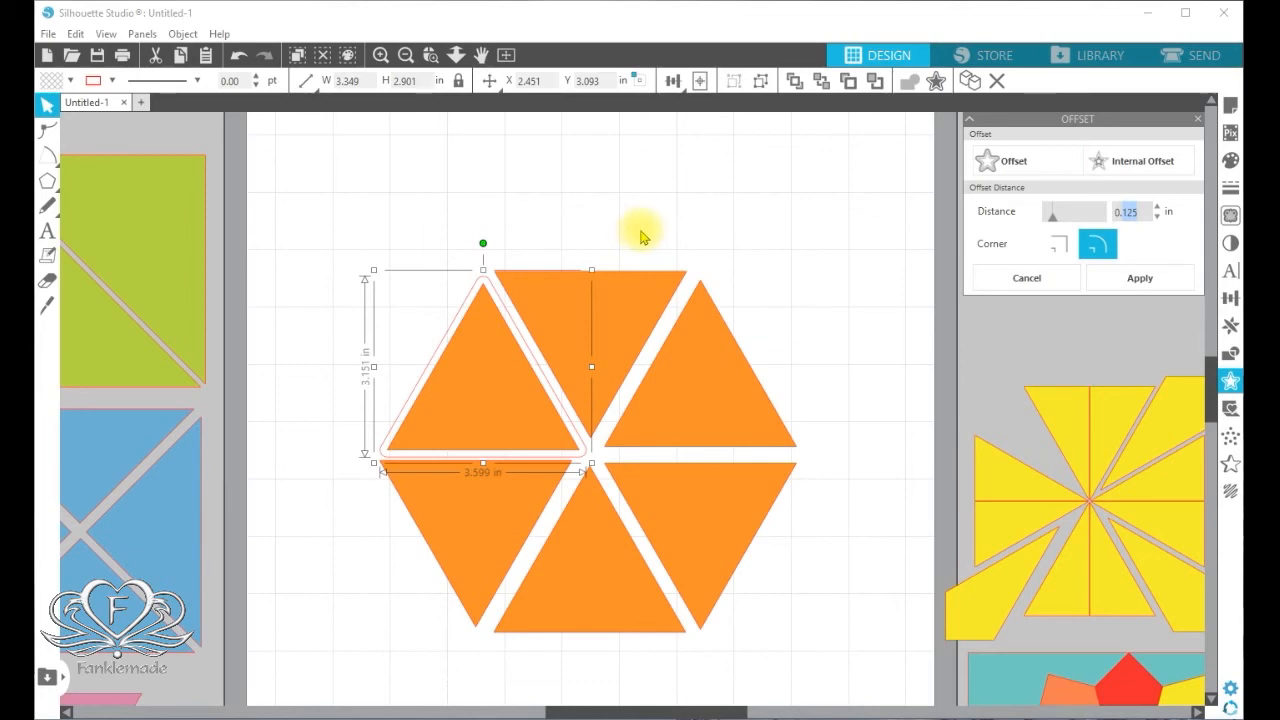
{"action": "type", "text": "5"}
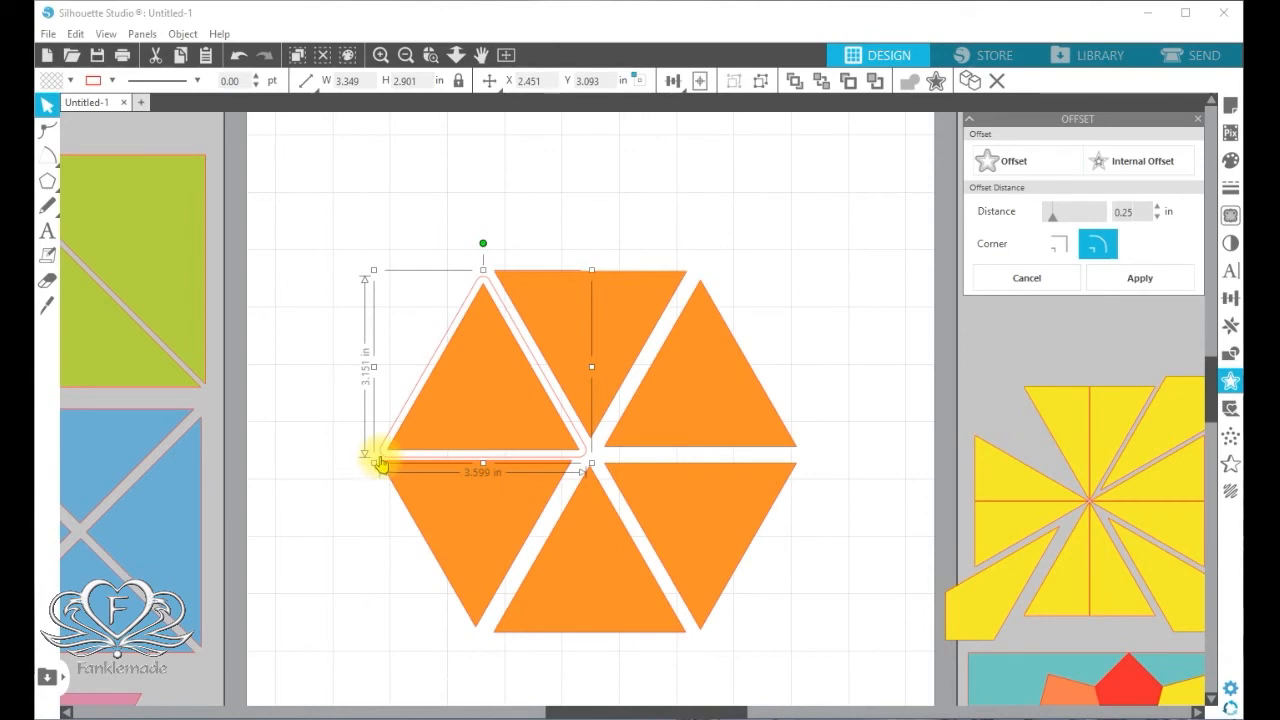
{"action": "left_click", "coordinate": [1064, 247]}
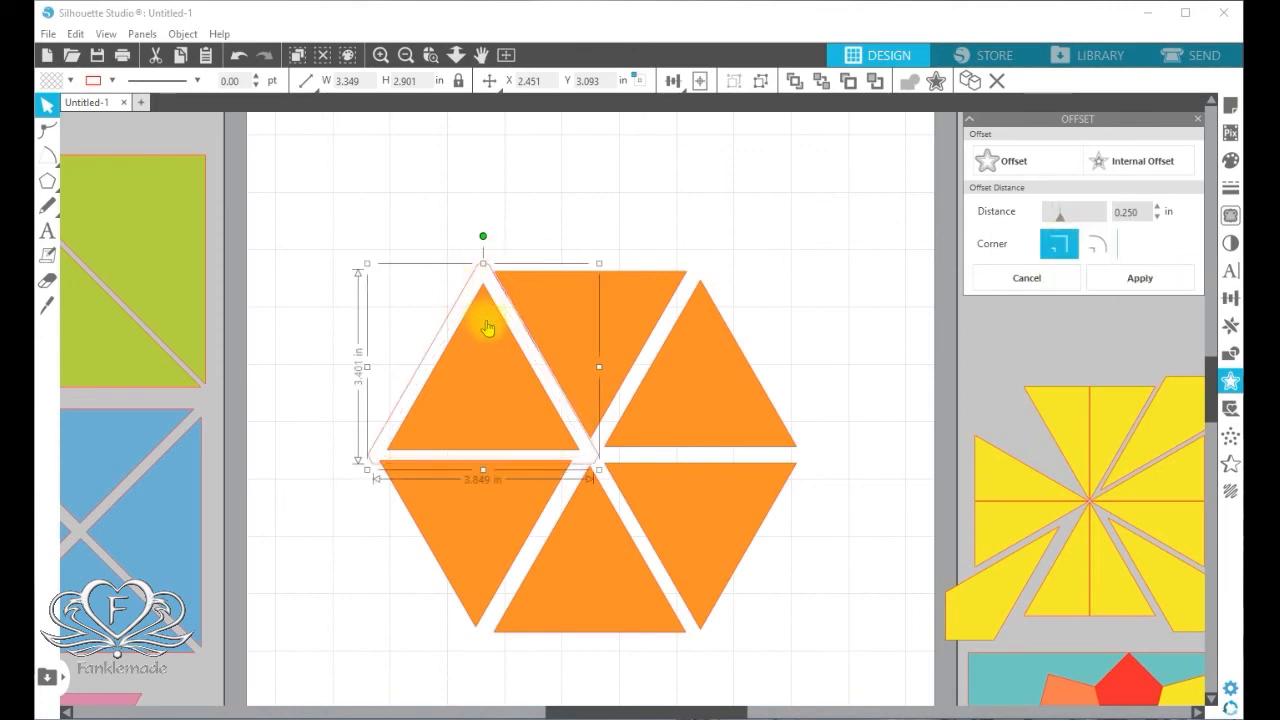
Step: Move the triangle together with its offset outline away from the hexagon, toward the page's upper-left corner
{"action": "left_click_drag", "start_coordinate": [494, 357], "coordinate": [406, 263]}
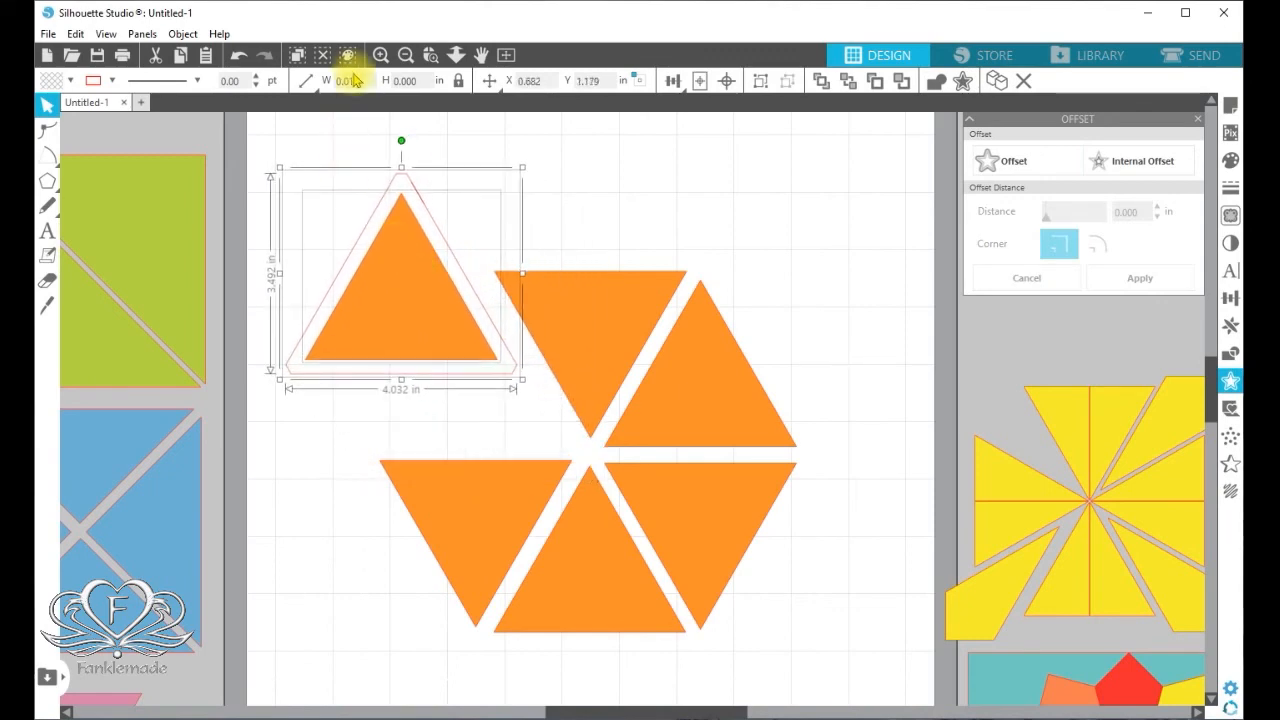
{"action": "left_click", "coordinate": [378, 53]}
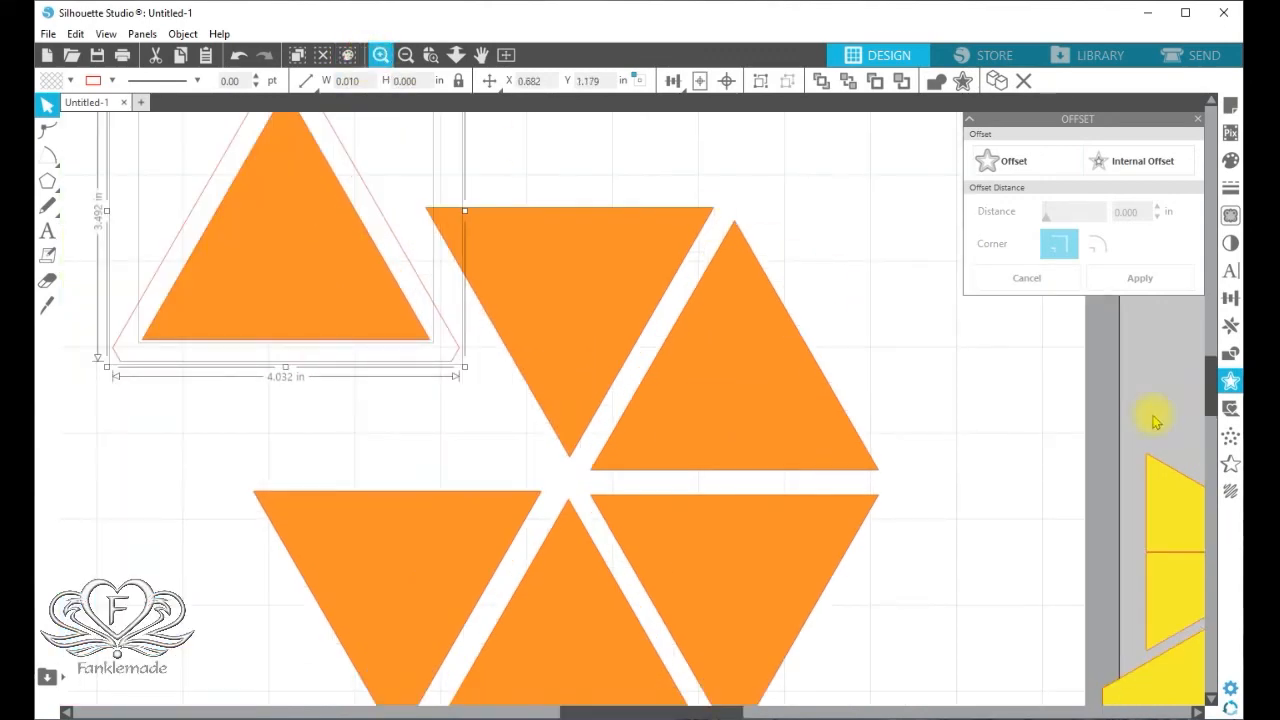
{"action": "left_click_drag", "start_coordinate": [1203, 380], "coordinate": [1200, 357]}
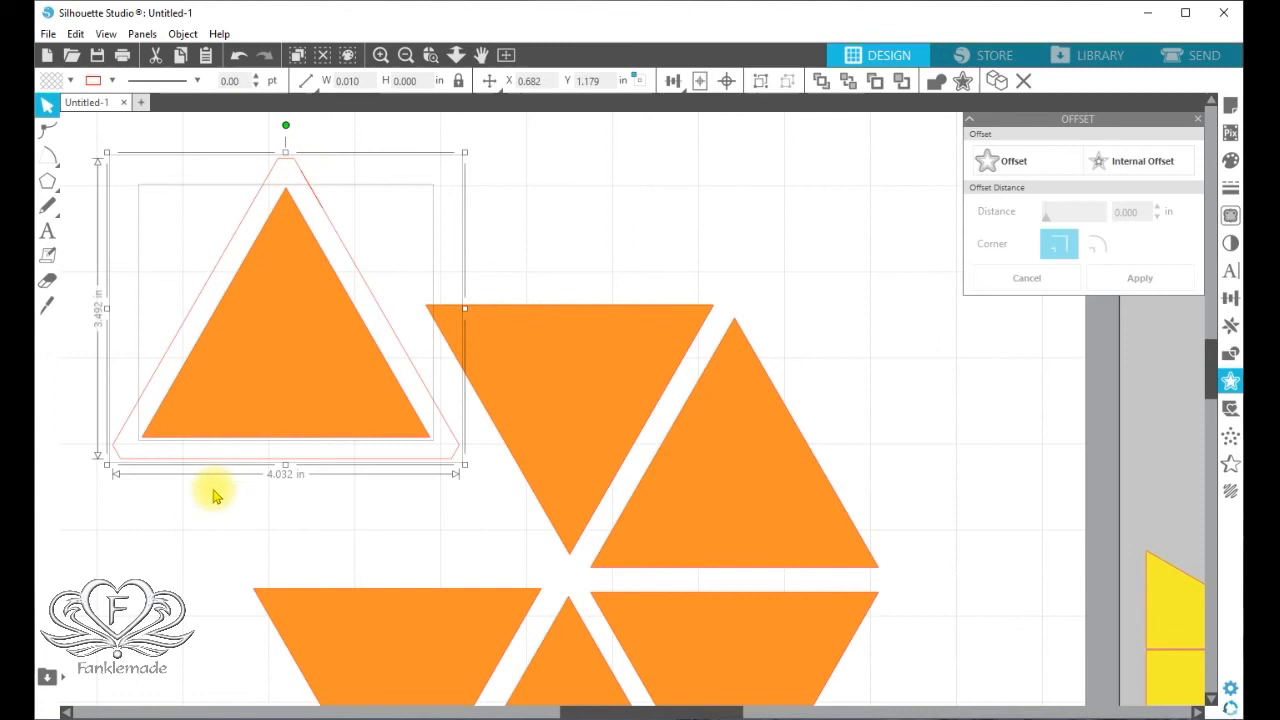
{"action": "left_click", "coordinate": [340, 508]}
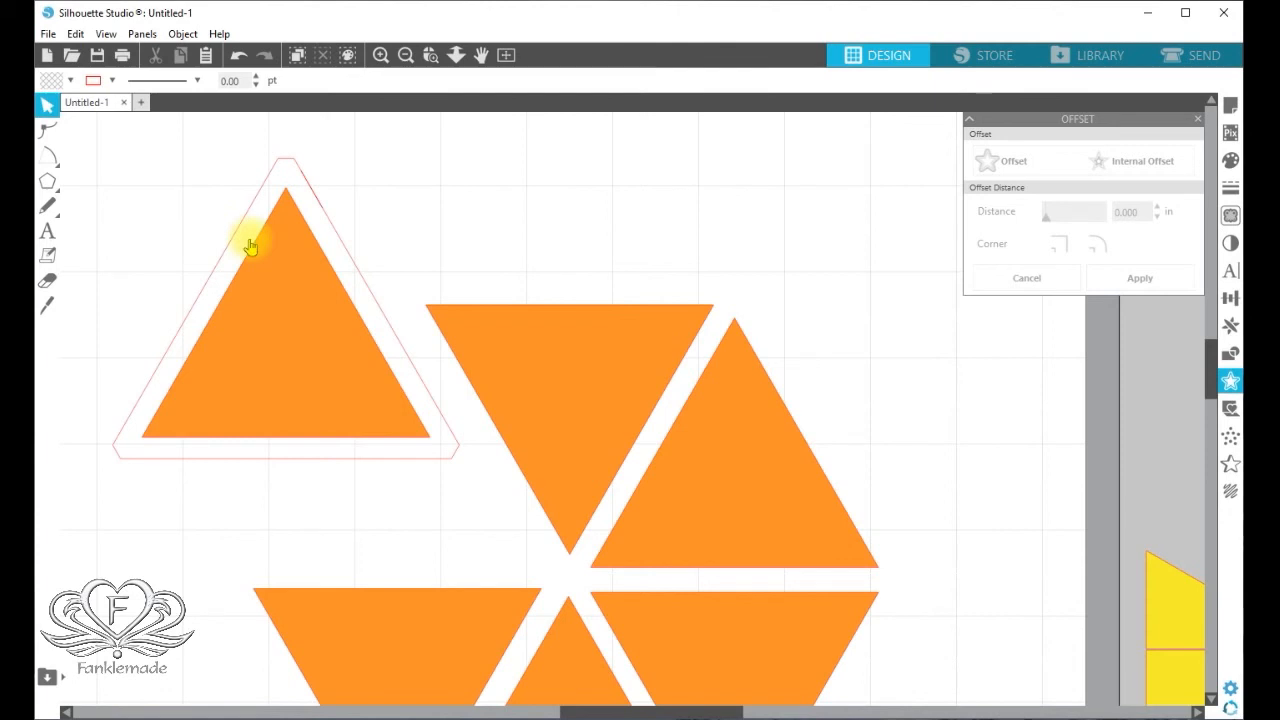
{"action": "key", "text": "ctrl+z"}
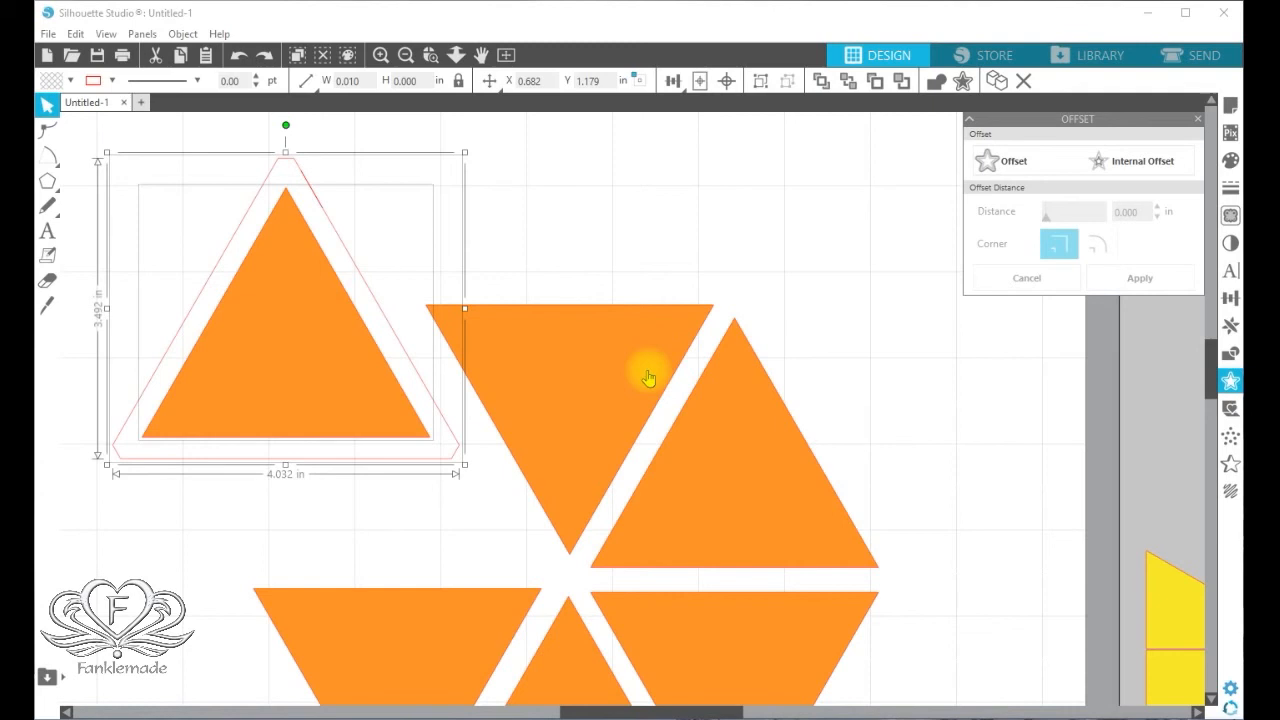
Step: Add an internal offset of 0.250 in with sharp corners to the hexagon's upper-middle triangle
{"action": "left_click", "coordinate": [648, 377]}
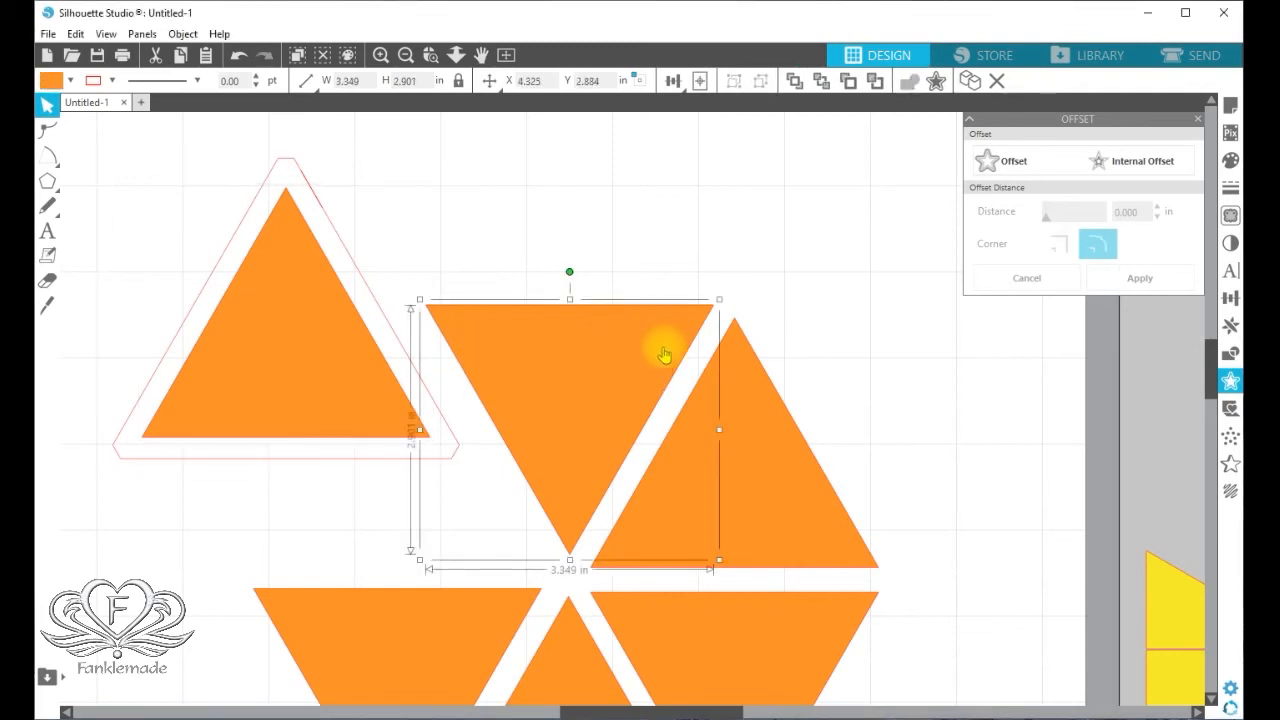
{"action": "left_click", "coordinate": [1110, 166]}
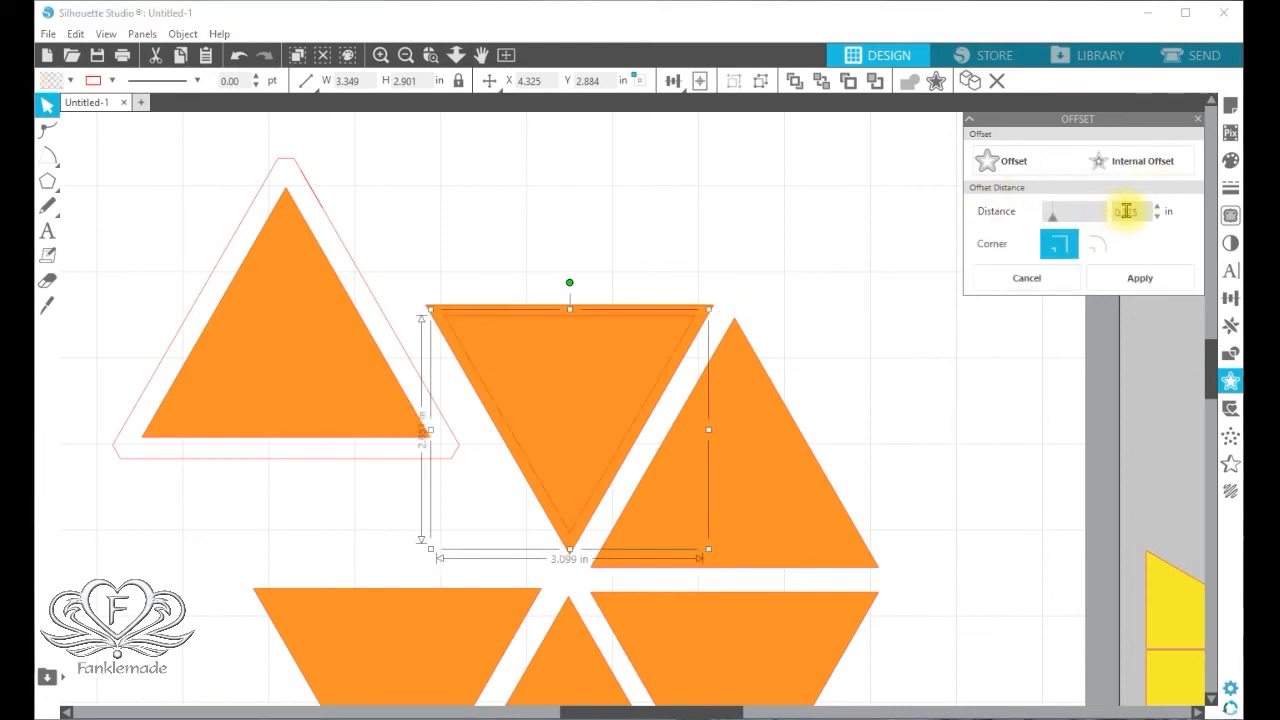
{"action": "left_click", "coordinate": [1139, 280]}
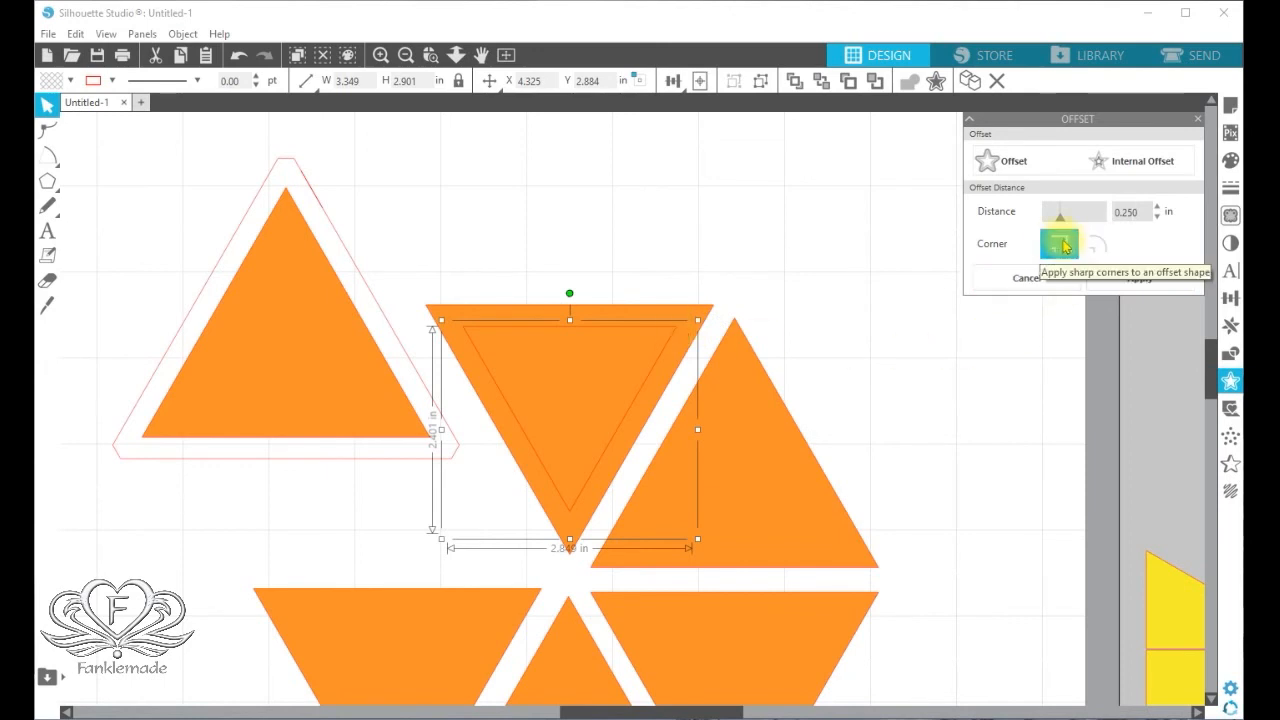
{"action": "left_click", "coordinate": [1131, 279]}
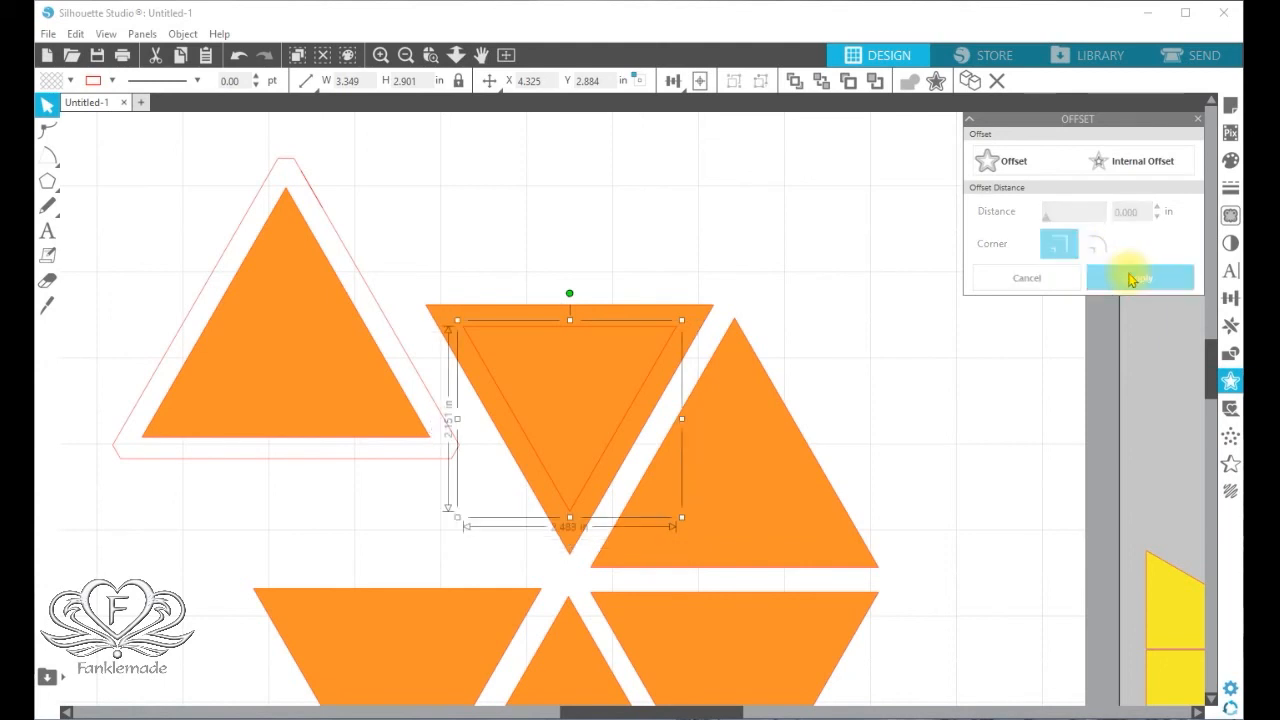
{"action": "left_click", "coordinate": [857, 238]}
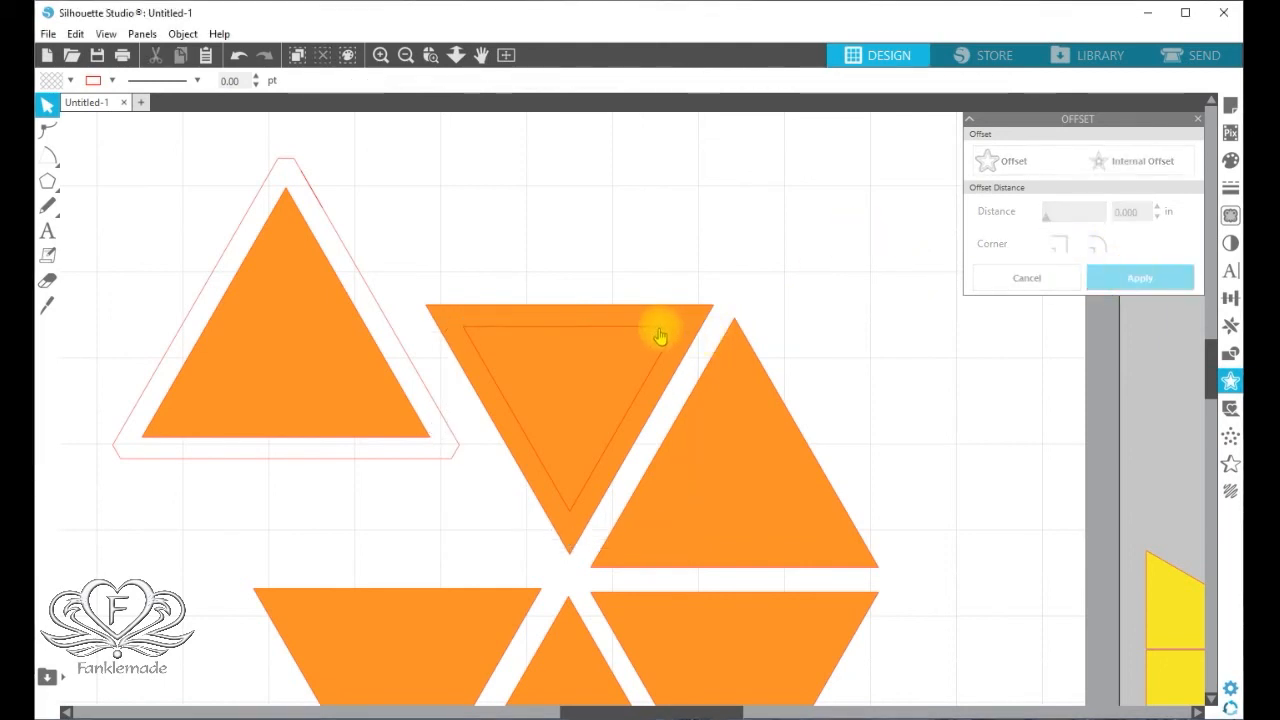
{"action": "left_click", "coordinate": [660, 330]}
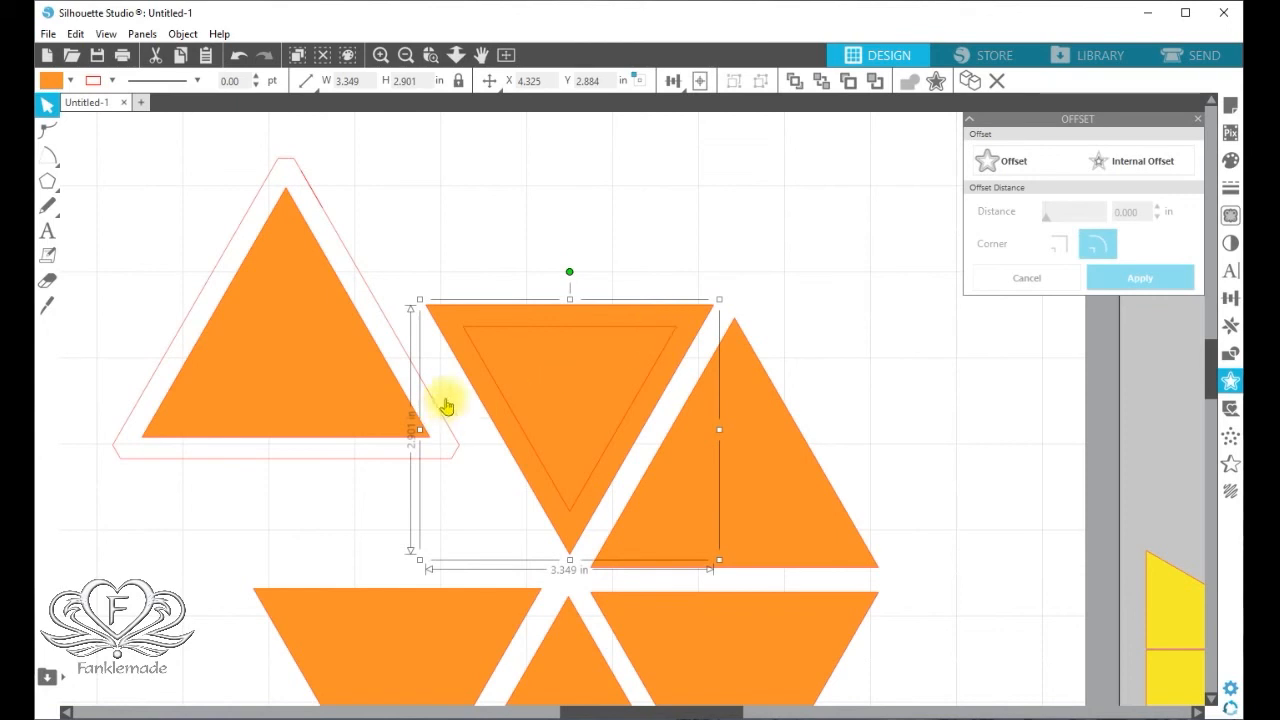
Step: Give the separated orange triangle inside the outer offset a dashed line style
{"action": "left_click", "coordinate": [361, 390]}
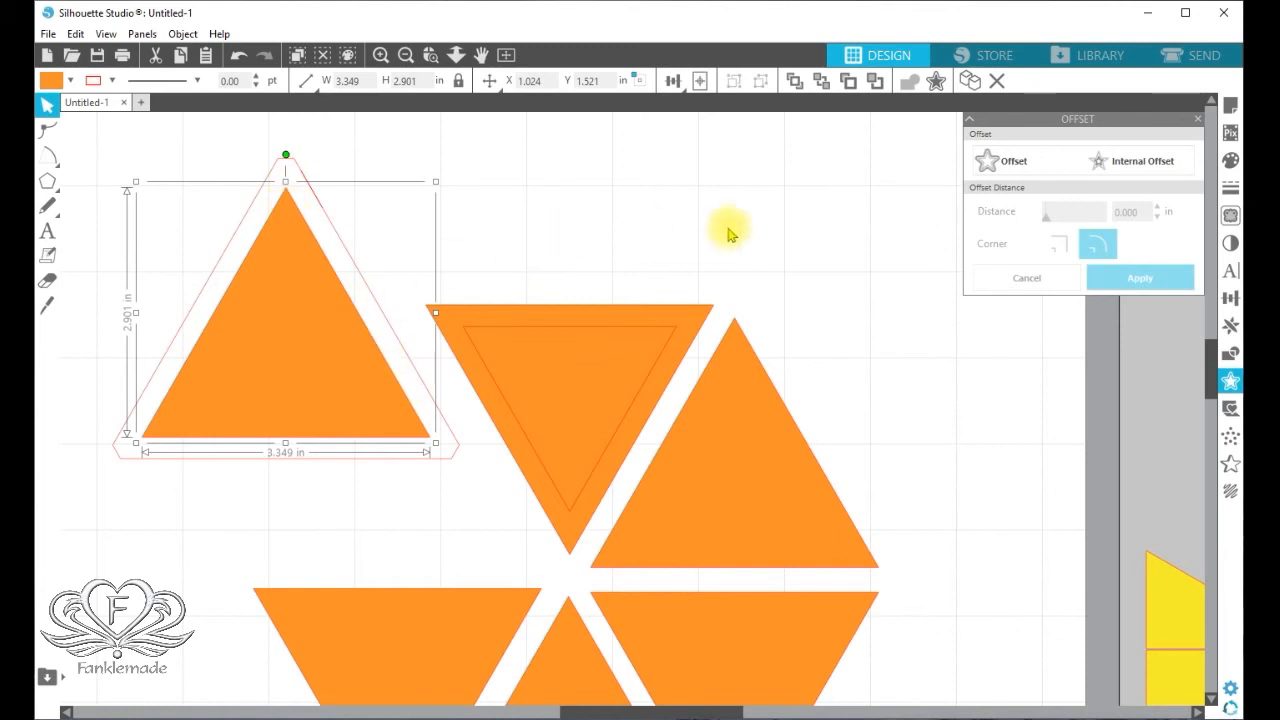
{"action": "left_click", "coordinate": [1231, 189]}
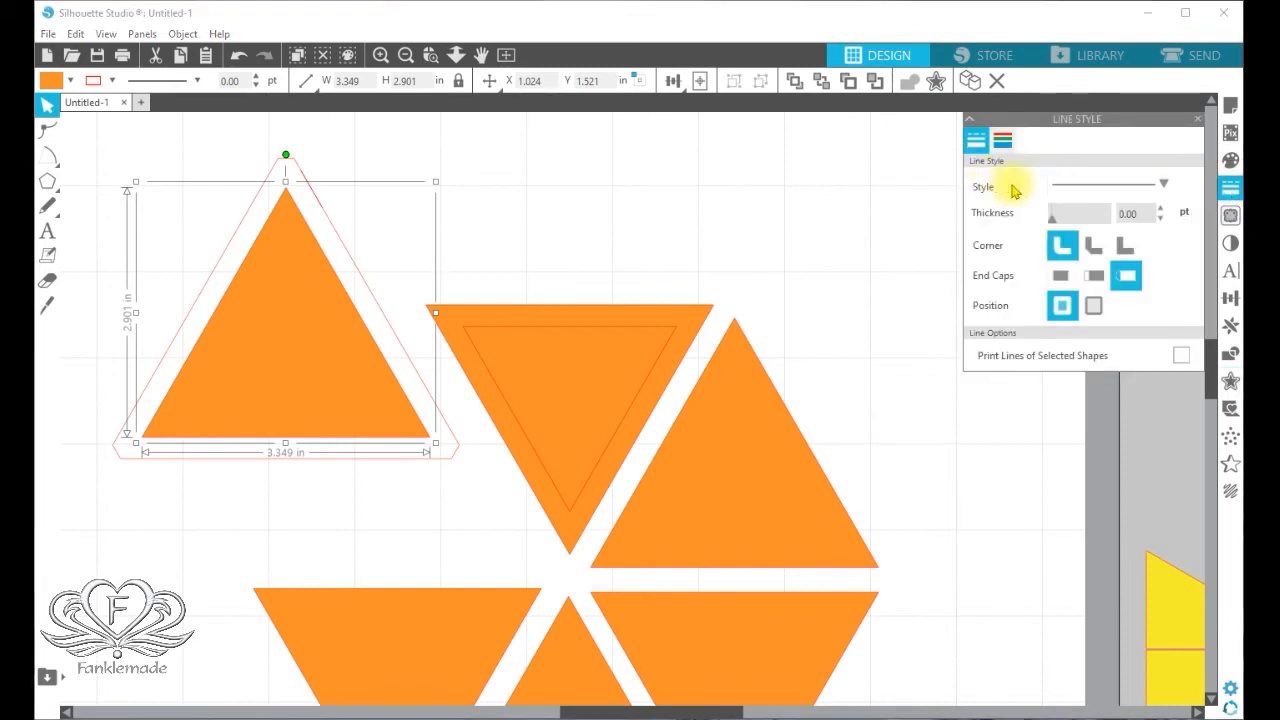
{"action": "left_click", "coordinate": [1166, 186]}
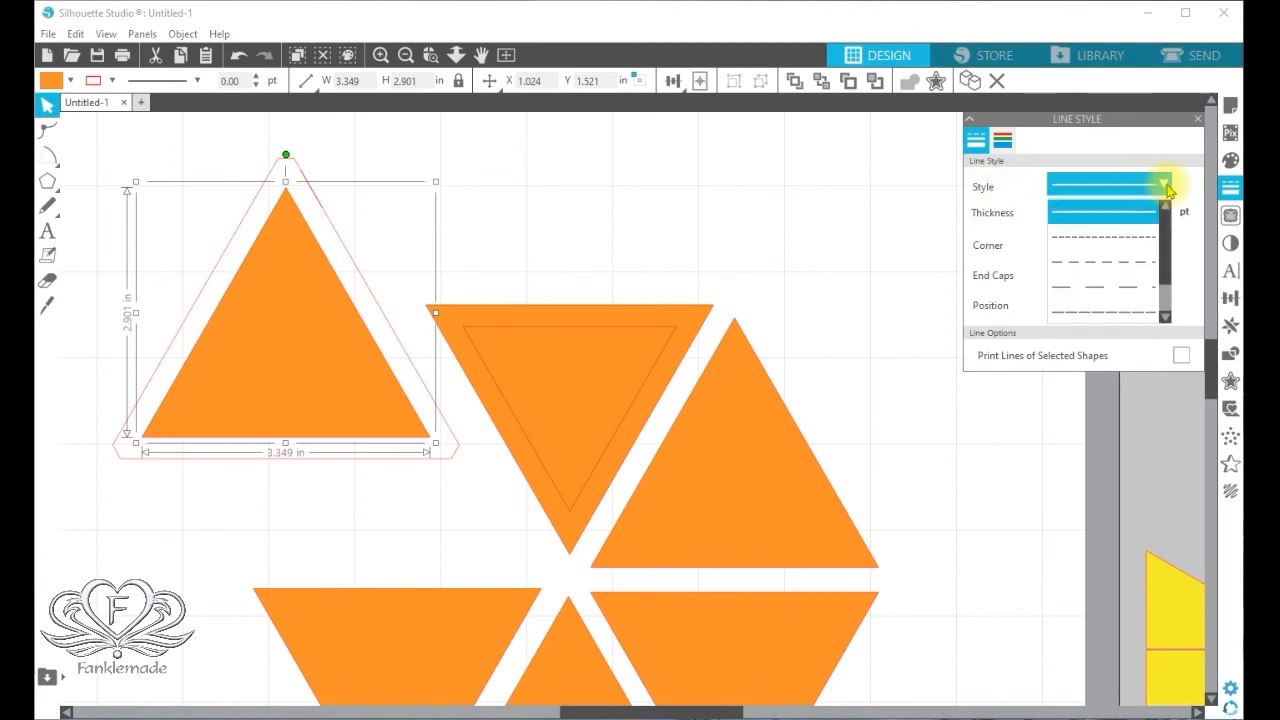
{"action": "left_click", "coordinate": [1129, 259]}
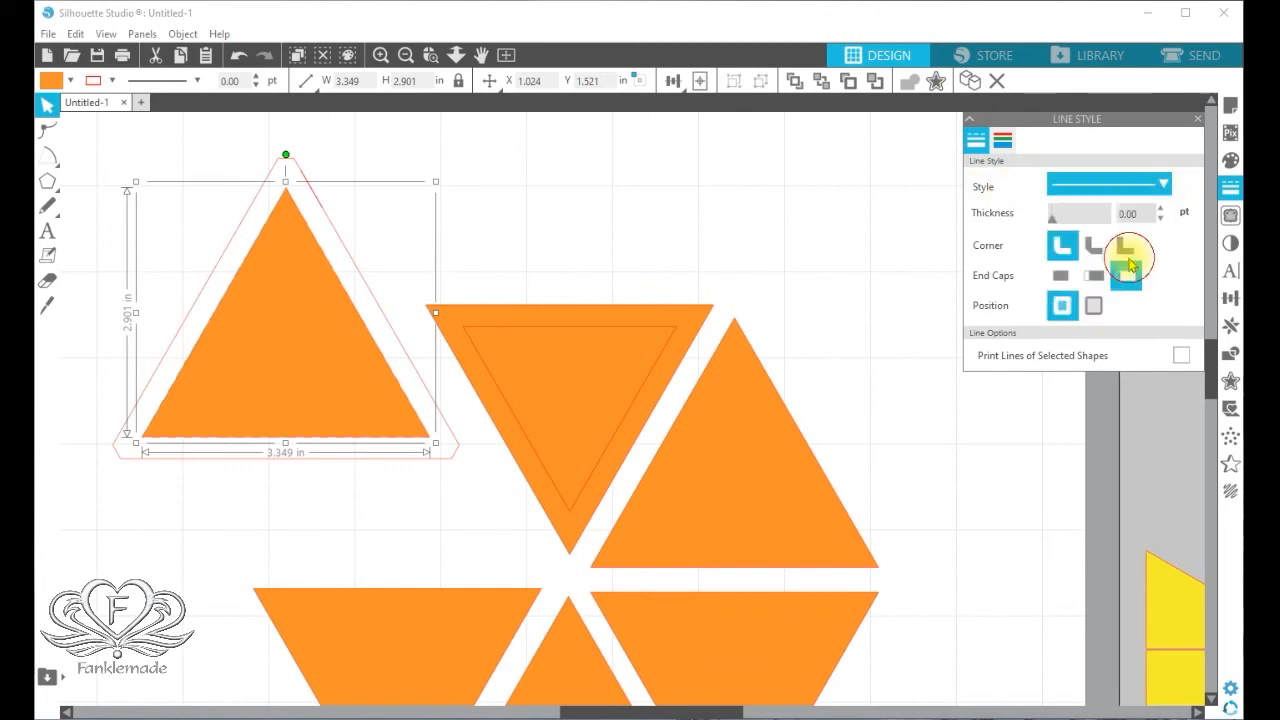
{"action": "left_click", "coordinate": [603, 212]}
Step: Fill the dashed triangle with a pale peach color so its dashed outline stands out
{"action": "left_click", "coordinate": [326, 303]}
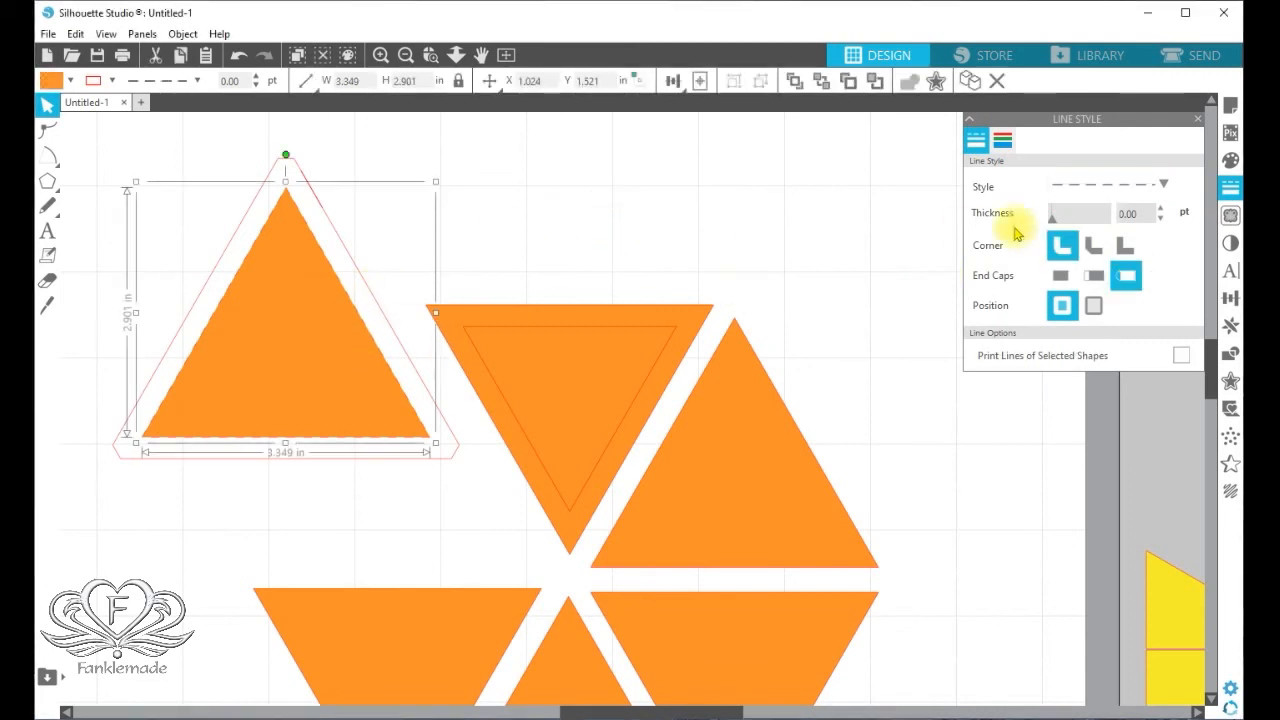
{"action": "left_click", "coordinate": [1229, 160]}
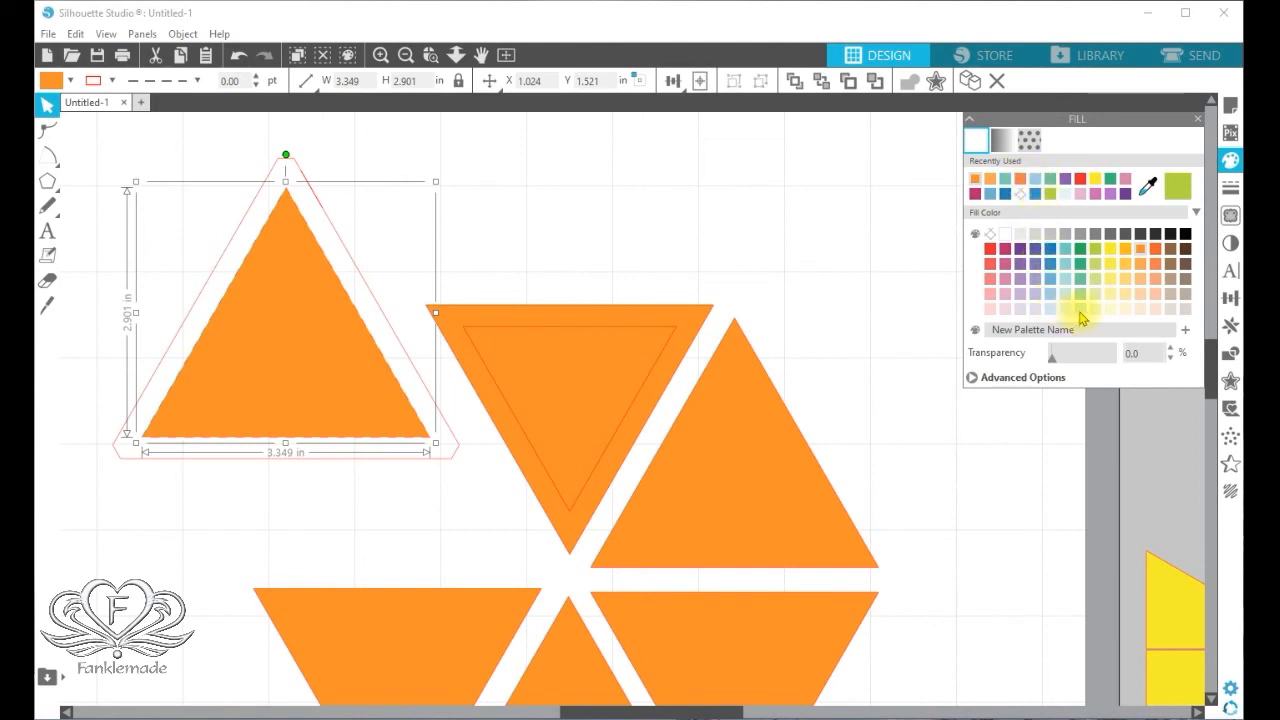
{"action": "left_click", "coordinate": [1137, 310]}
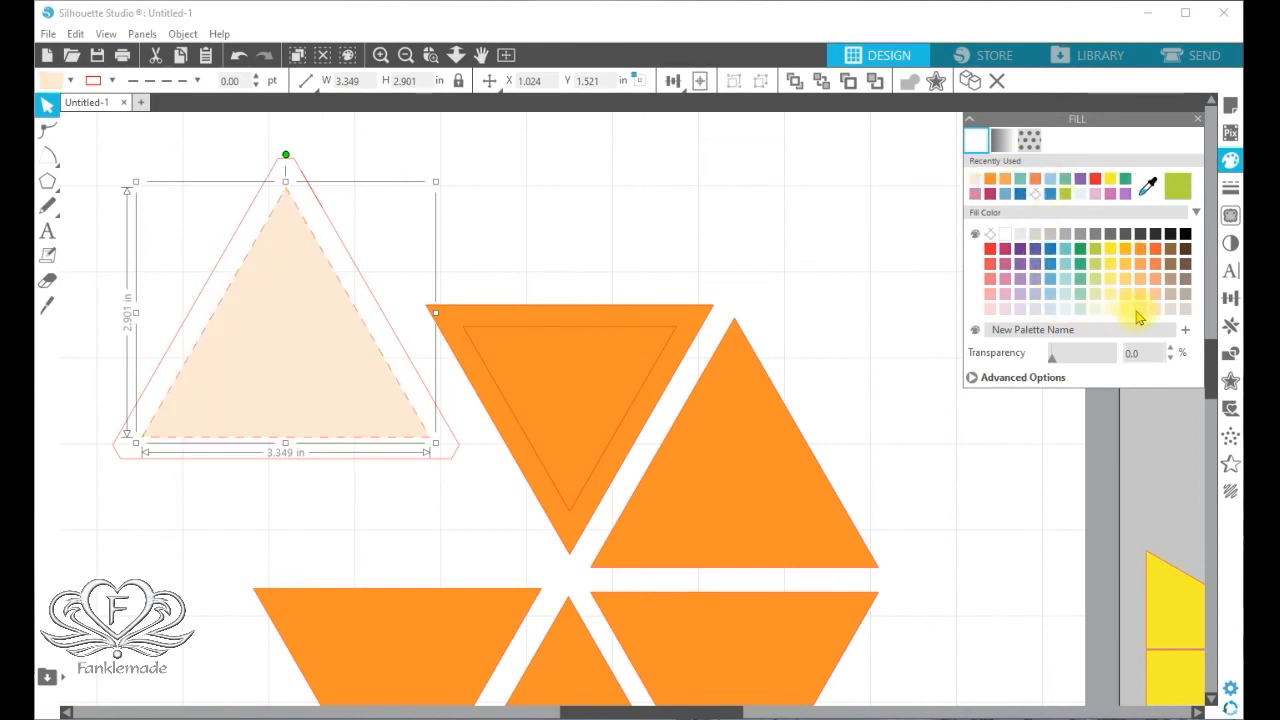
{"action": "left_click", "coordinate": [856, 161]}
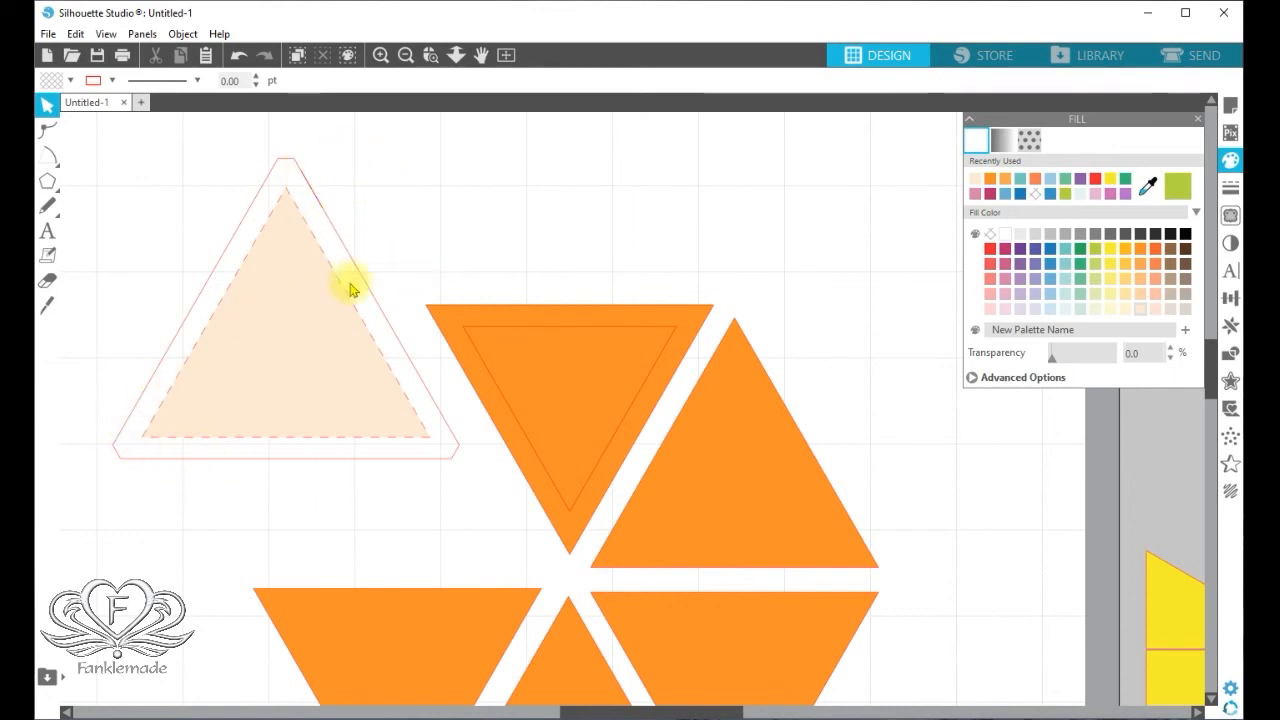
Step: In the send settings, set the dashed peach triangle to No Cut and switch the action to Sketch with the Pen tool
{"action": "left_click", "coordinate": [428, 403]}
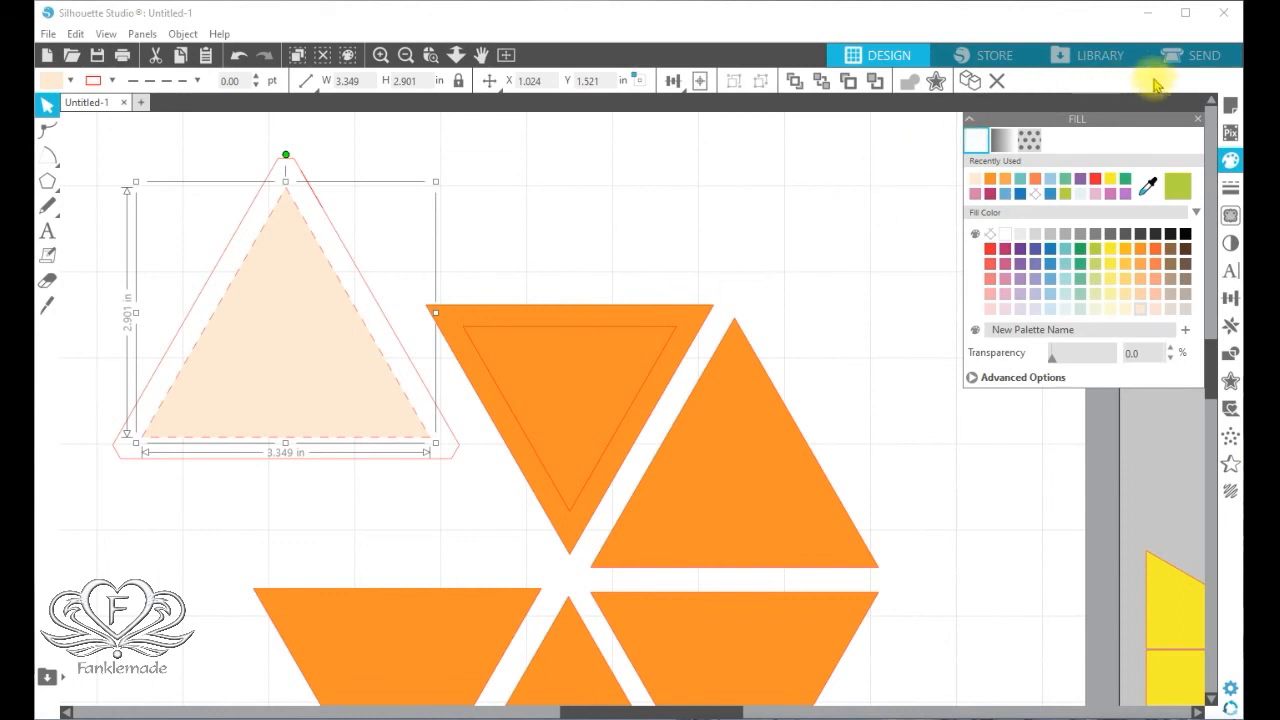
{"action": "left_click", "coordinate": [1205, 56]}
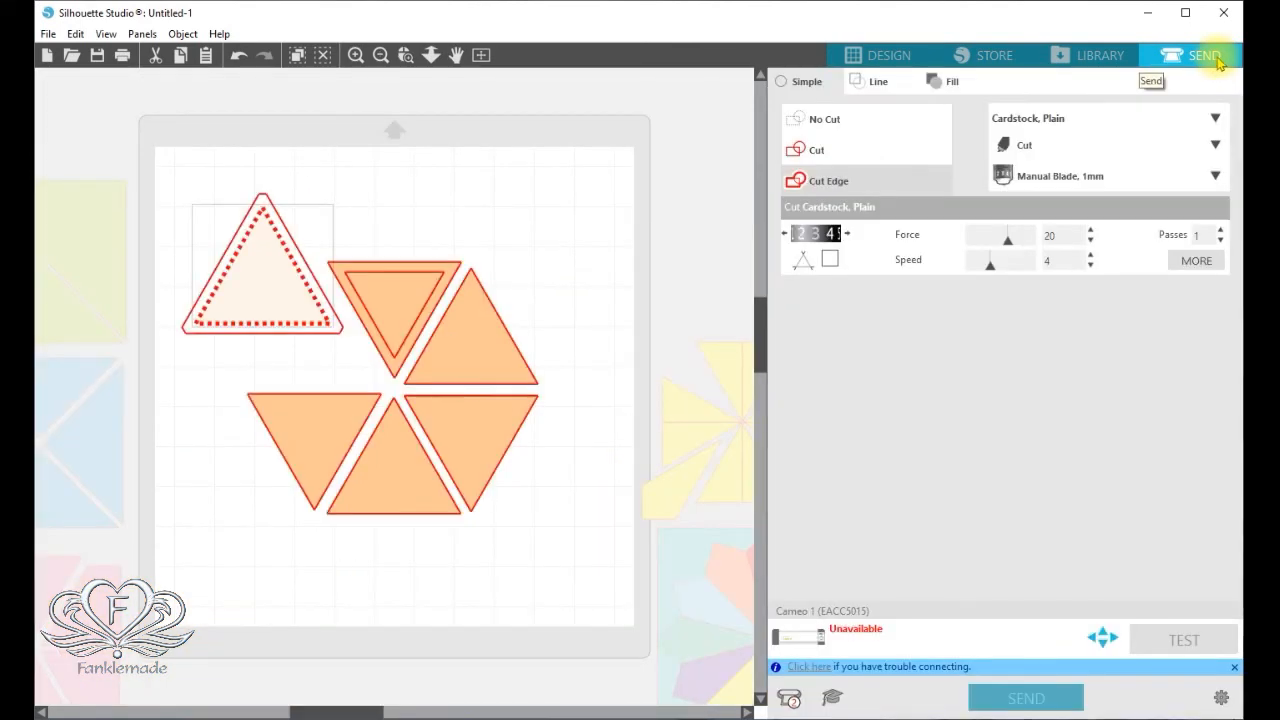
{"action": "left_click", "coordinate": [262, 214]}
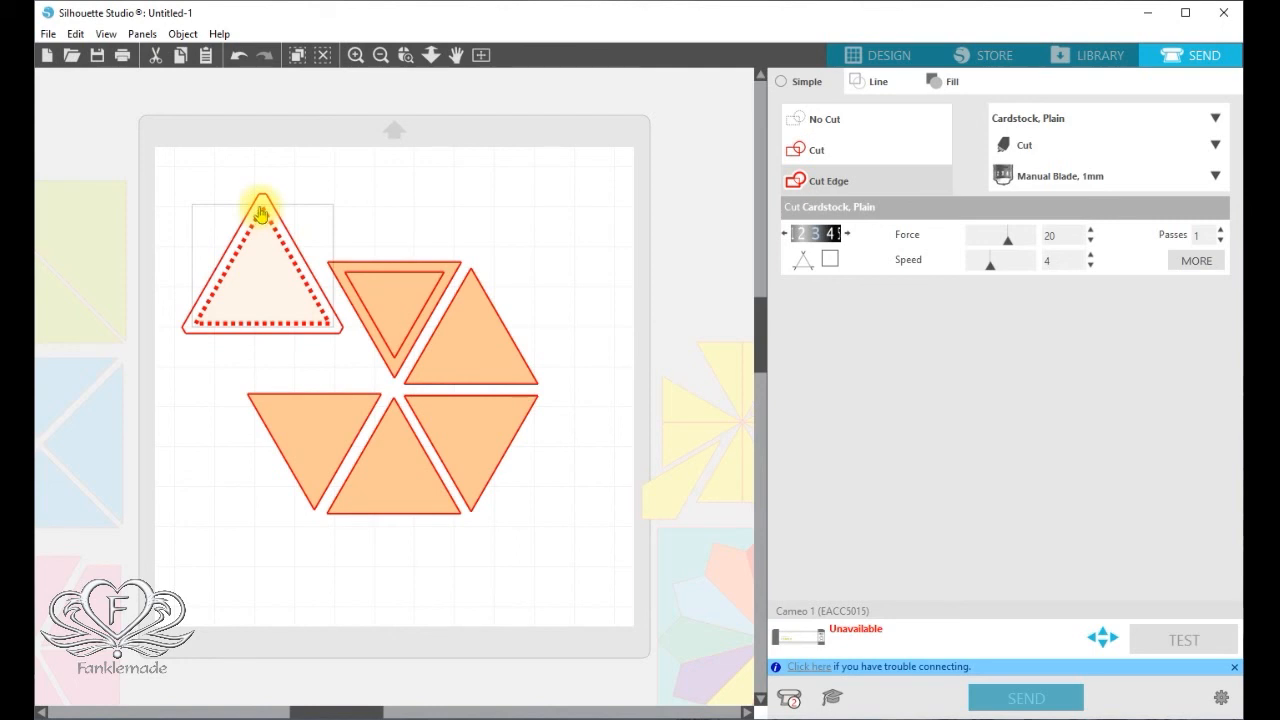
{"action": "left_click", "coordinate": [355, 55]}
{"action": "left_click", "coordinate": [355, 55]}
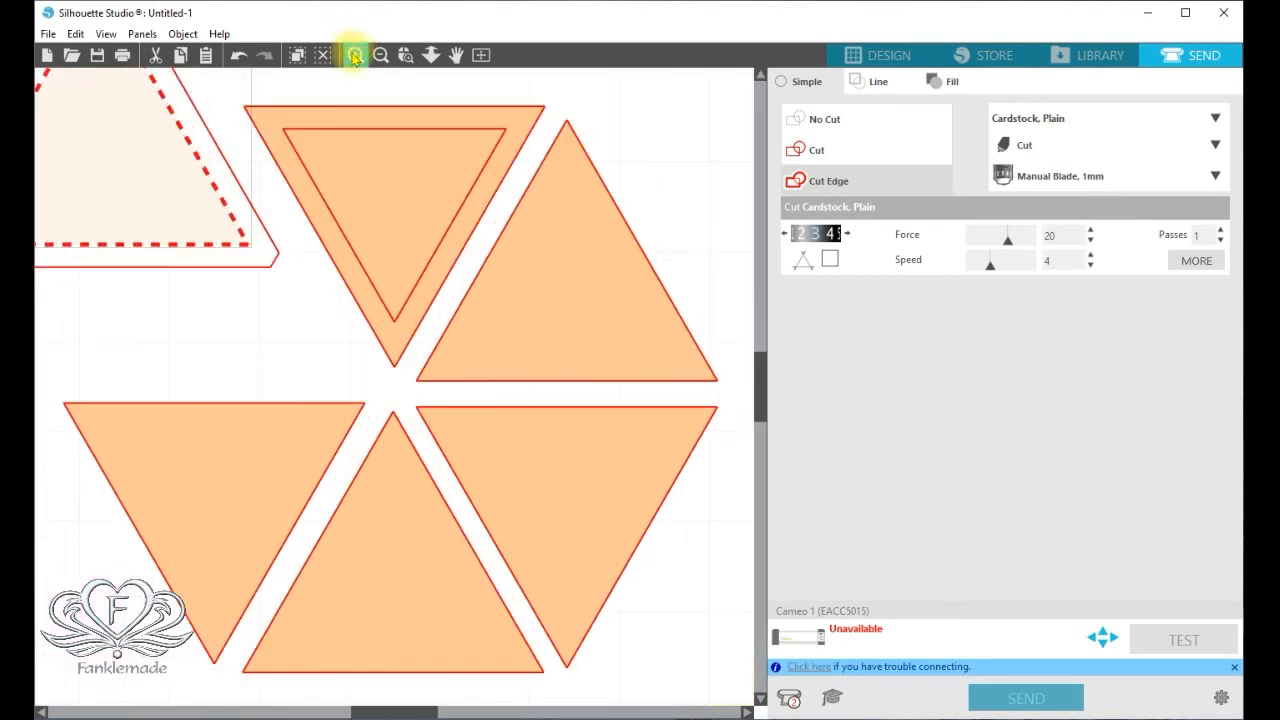
{"action": "left_click_drag", "start_coordinate": [408, 710], "coordinate": [371, 709]}
{"action": "scroll", "coordinate": [760, 366], "scroll_direction": "up", "scroll_amount": 3}
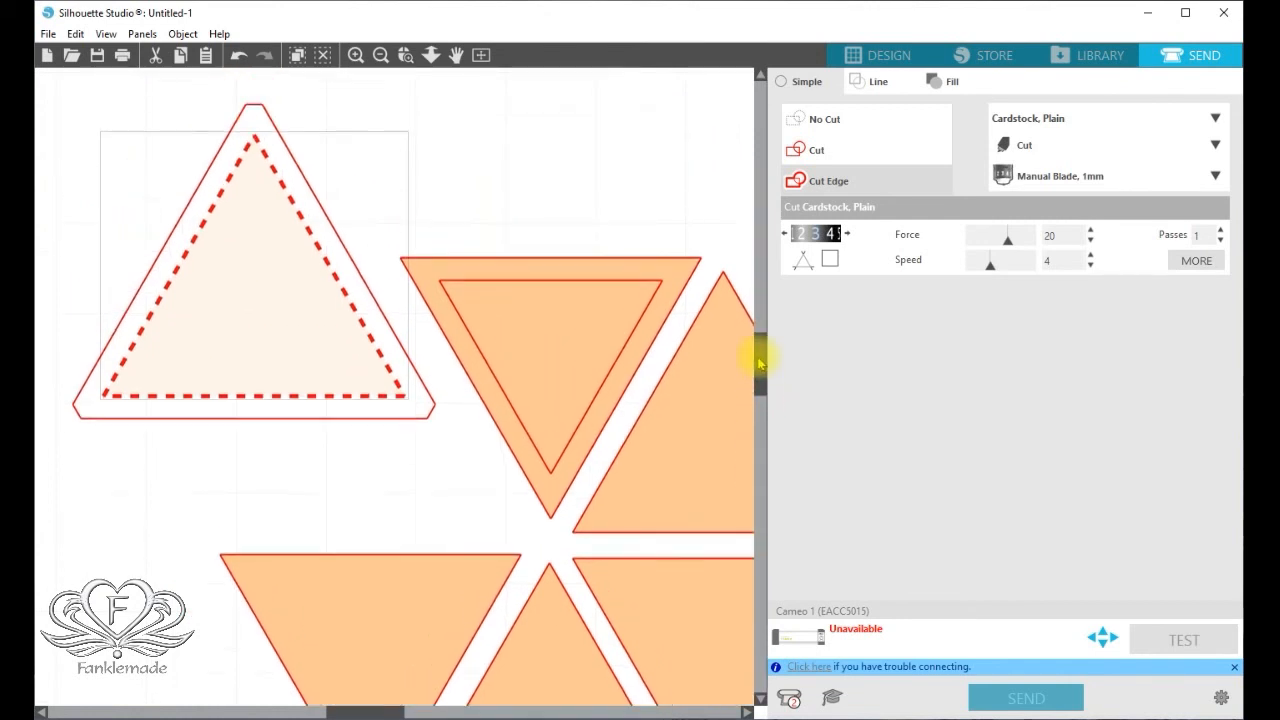
{"action": "scroll", "coordinate": [760, 366], "scroll_direction": "up", "scroll_amount": 2}
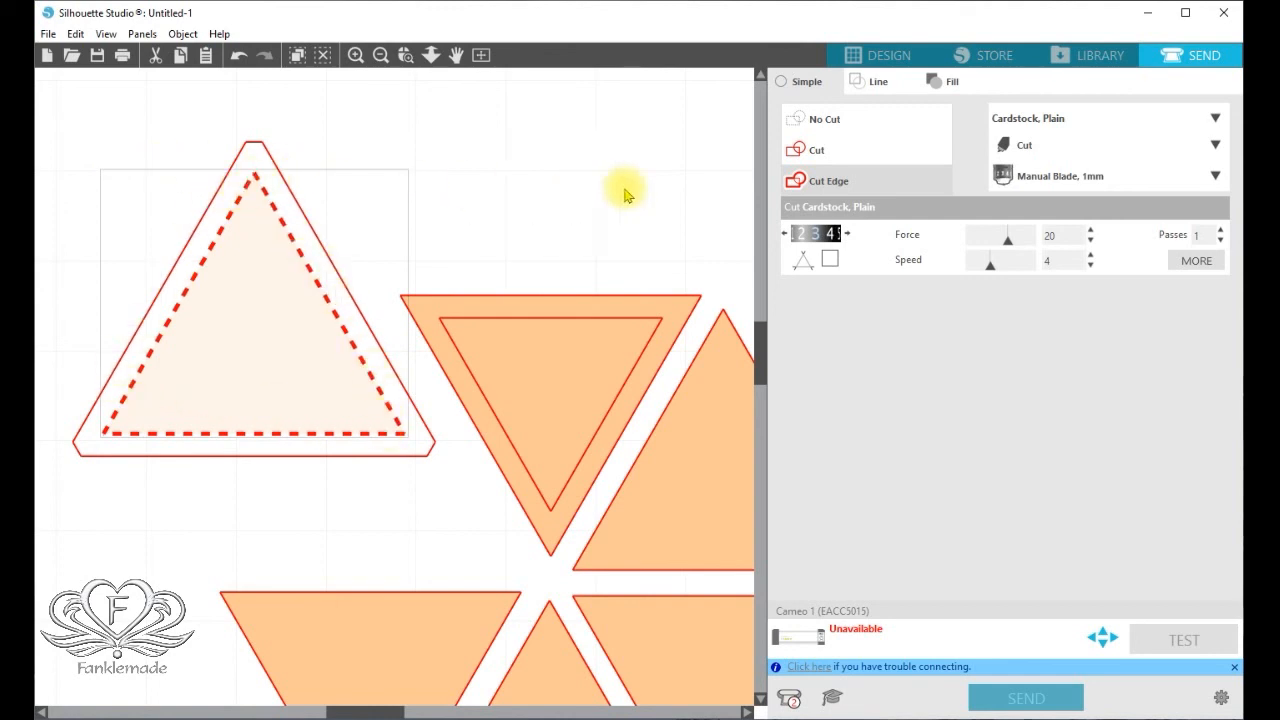
{"action": "left_click", "coordinate": [836, 120]}
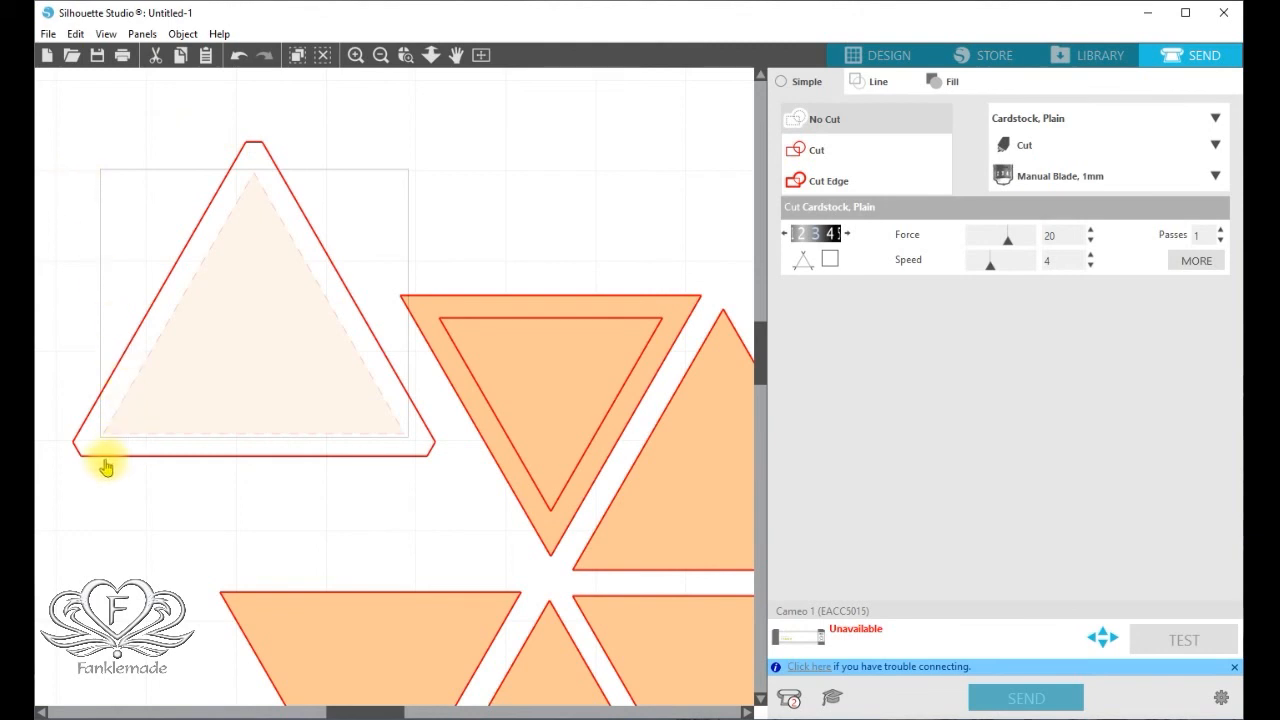
{"action": "left_click", "coordinate": [350, 411]}
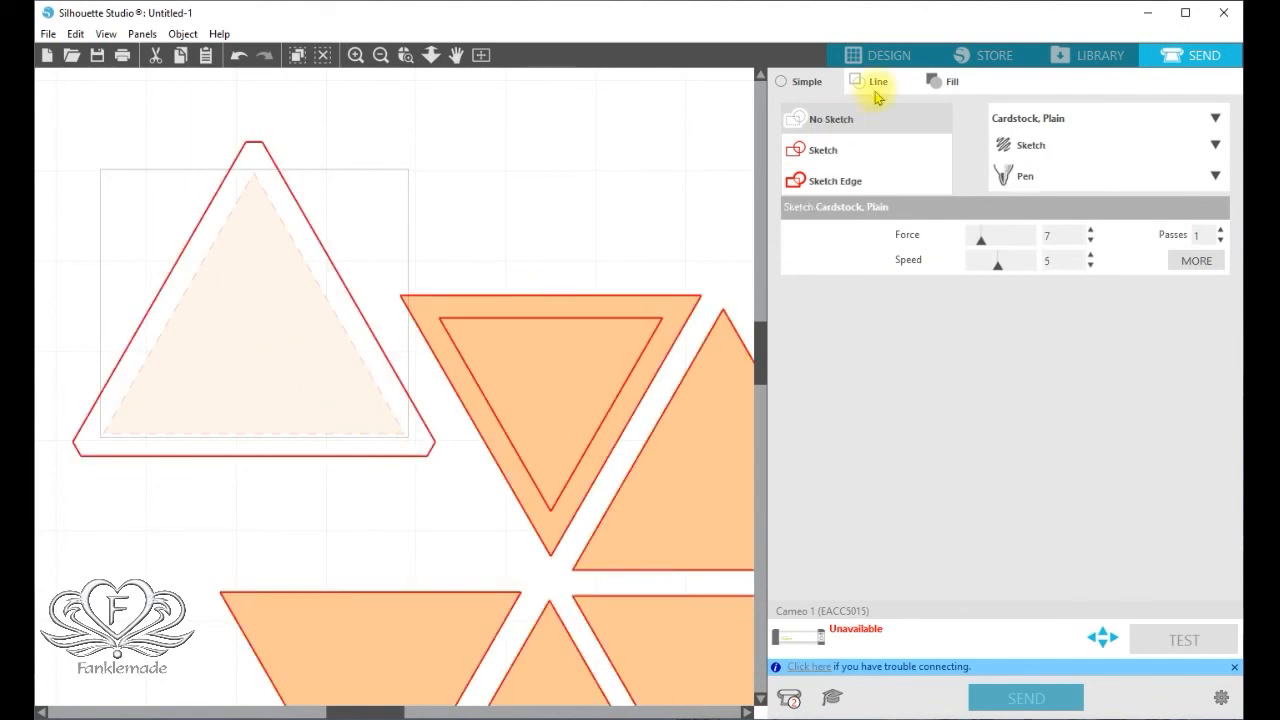
Step: Return to the design area and change the page's media size to A4
{"action": "left_click", "coordinate": [908, 58]}
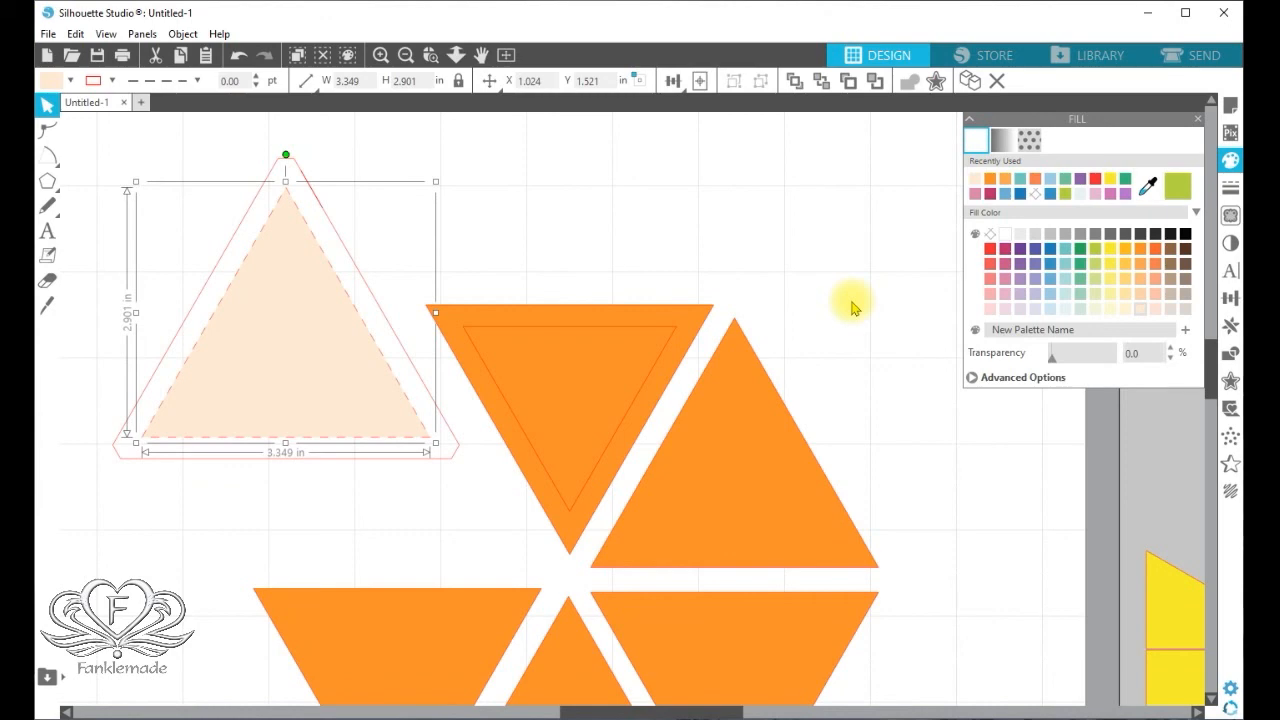
{"action": "left_click", "coordinate": [407, 56]}
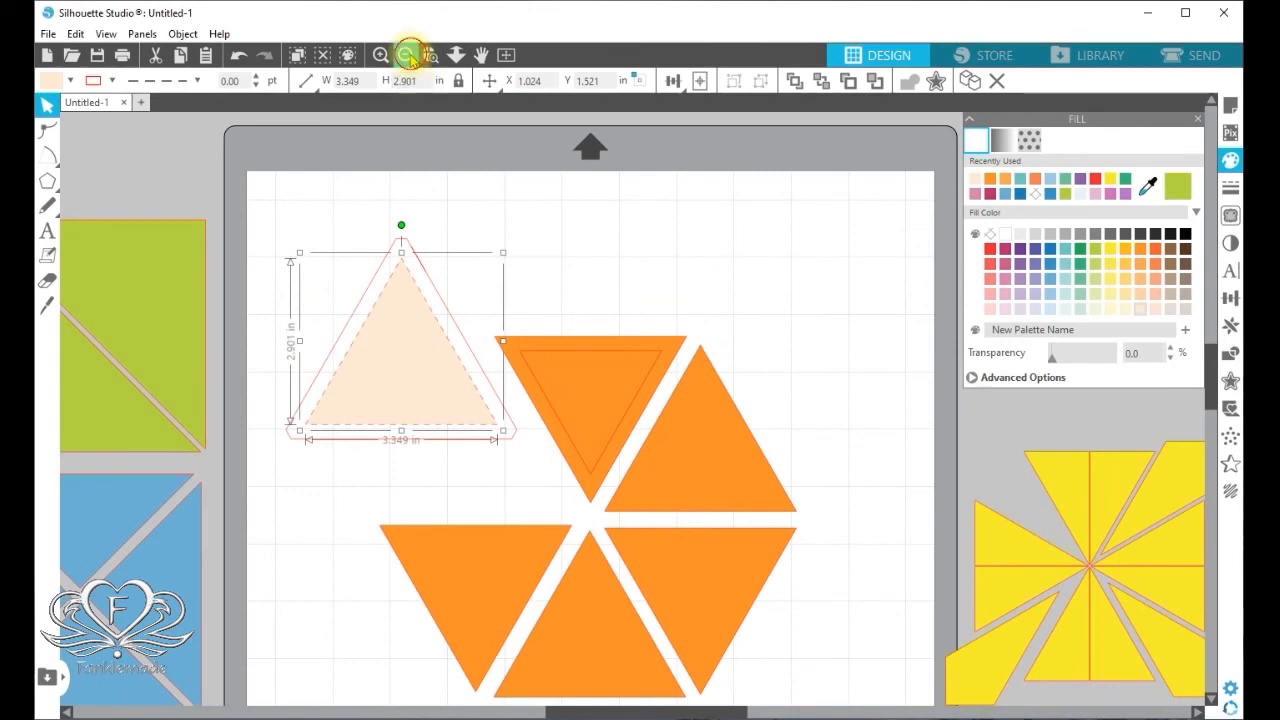
{"action": "left_click", "coordinate": [408, 57]}
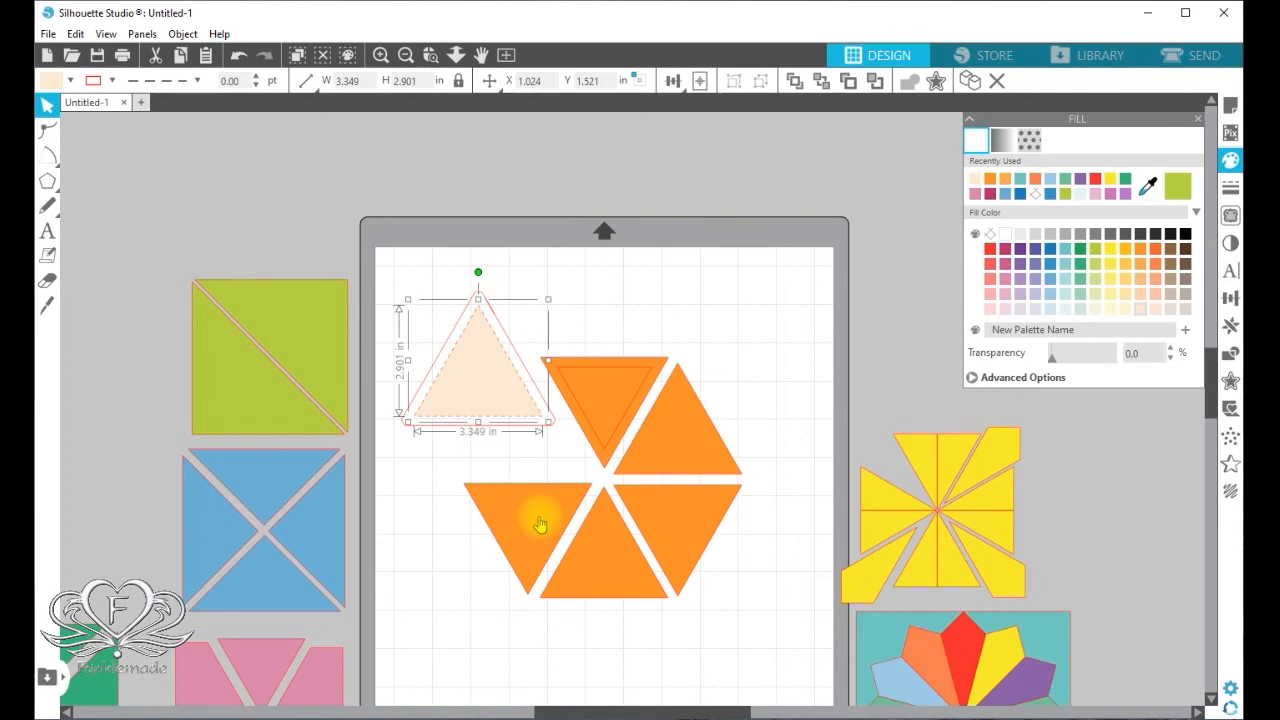
{"action": "left_click", "coordinate": [777, 287]}
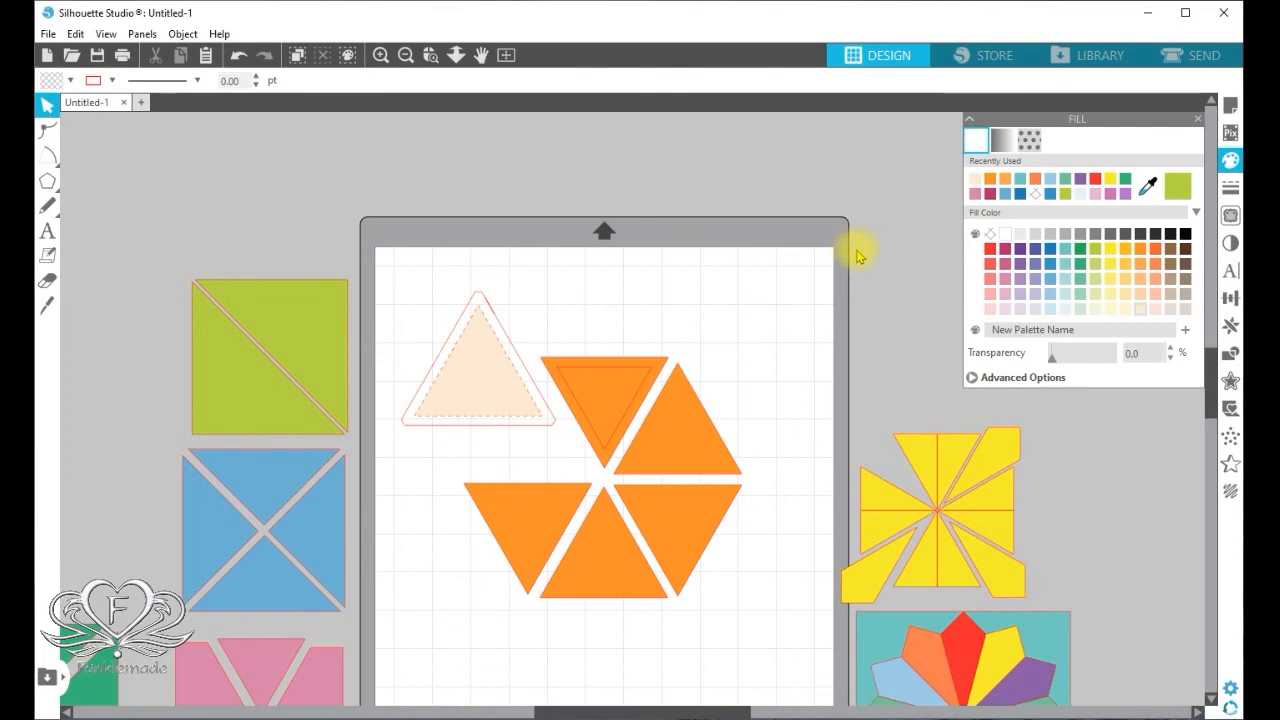
{"action": "left_click", "coordinate": [1231, 104]}
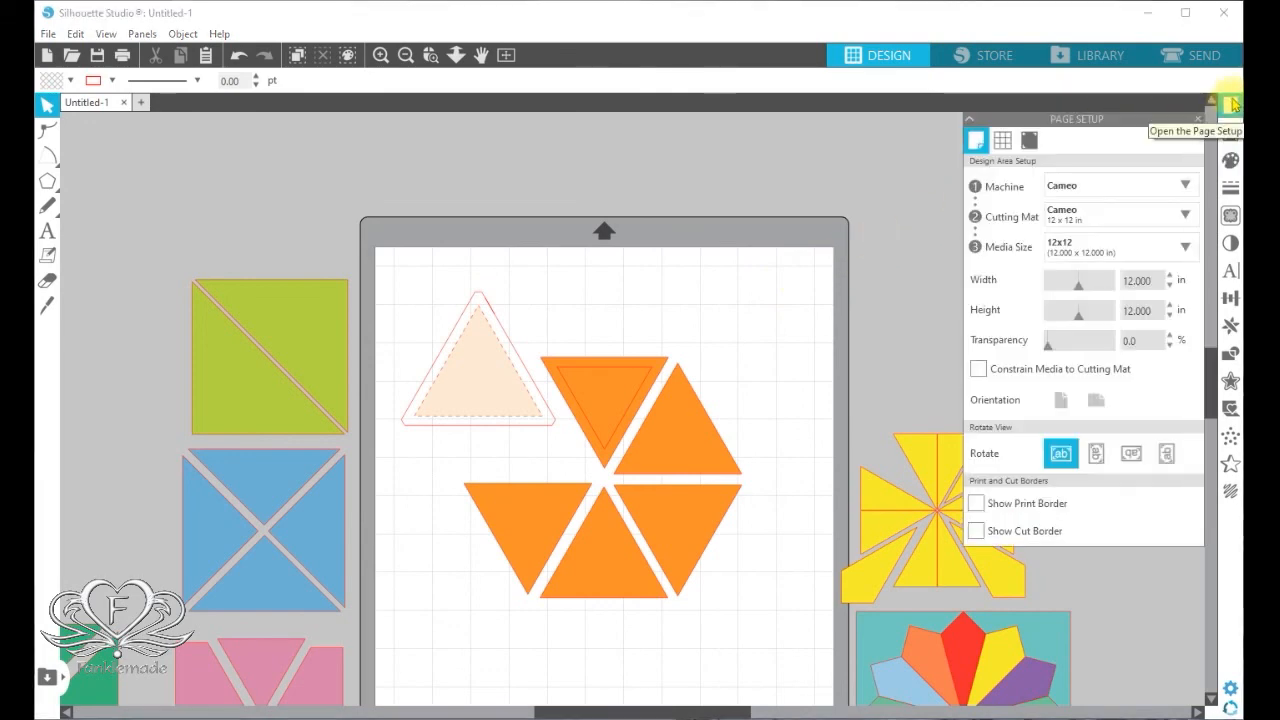
{"action": "left_click", "coordinate": [1188, 250]}
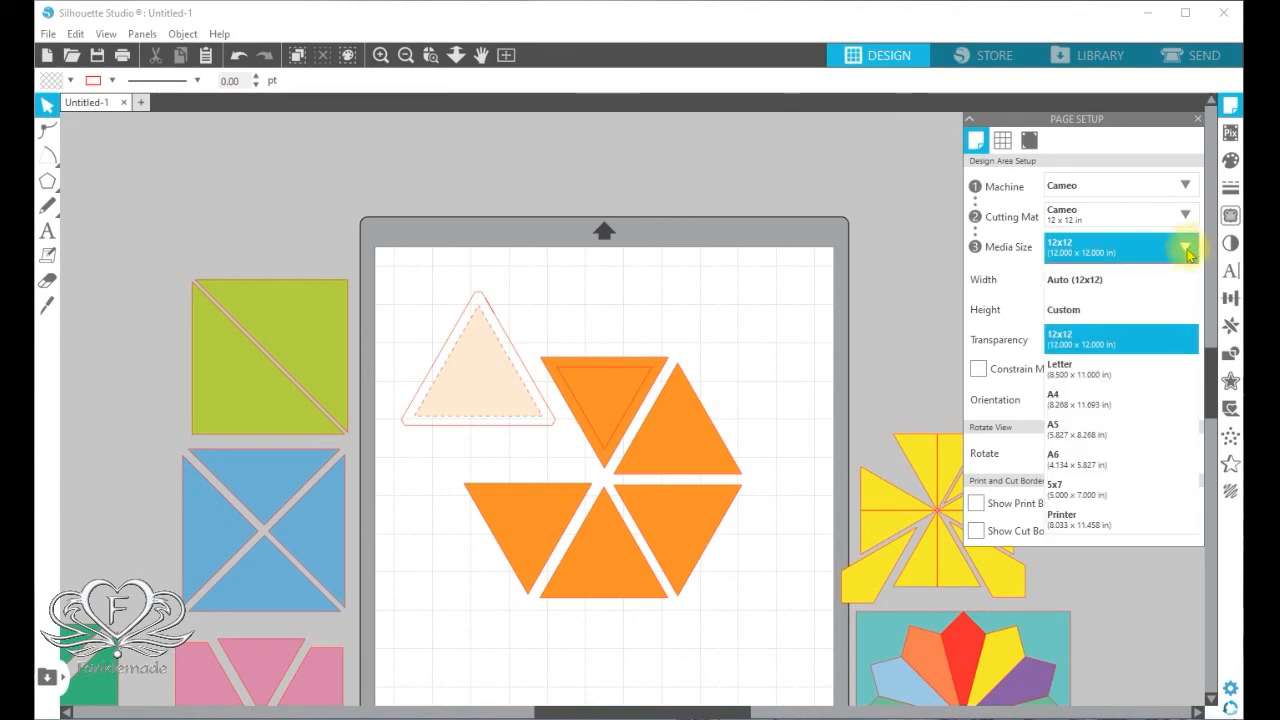
{"action": "left_click", "coordinate": [1070, 399]}
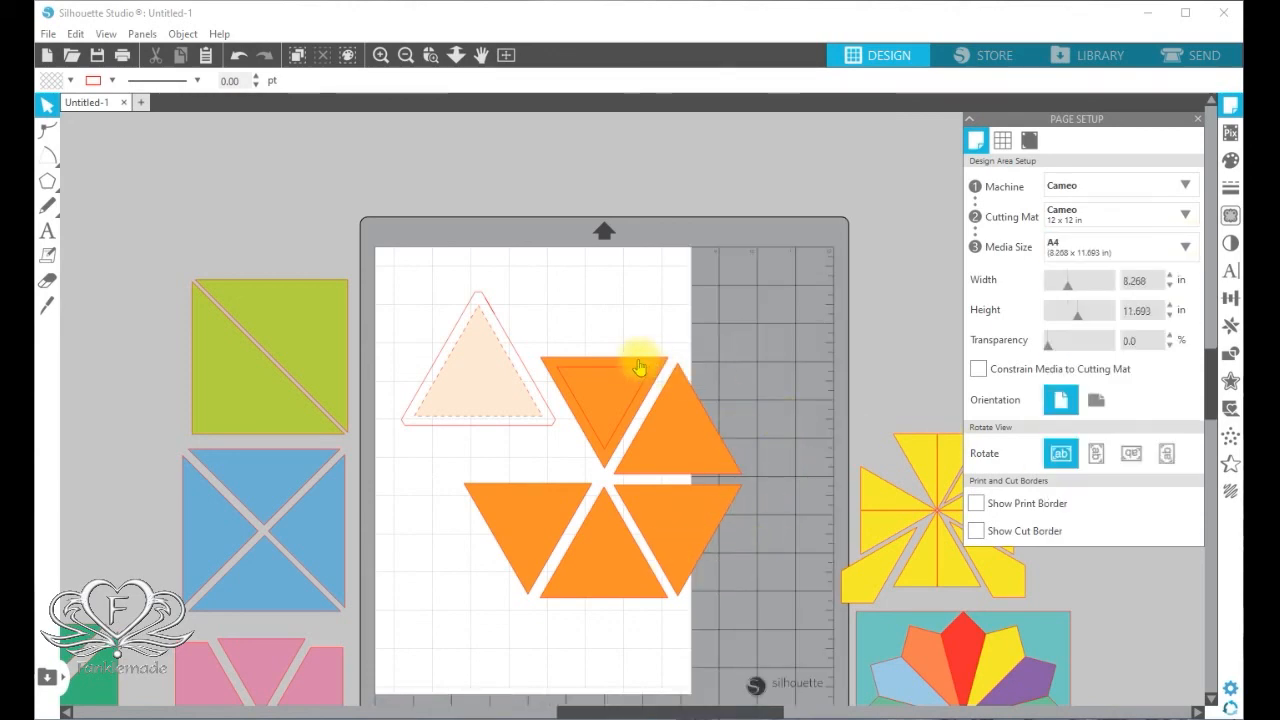
Step: Move the peach triangle with its outline to the page's upper-left corner, and group the orange triangle with its internal offset beside it
{"action": "left_click", "coordinate": [406, 58]}
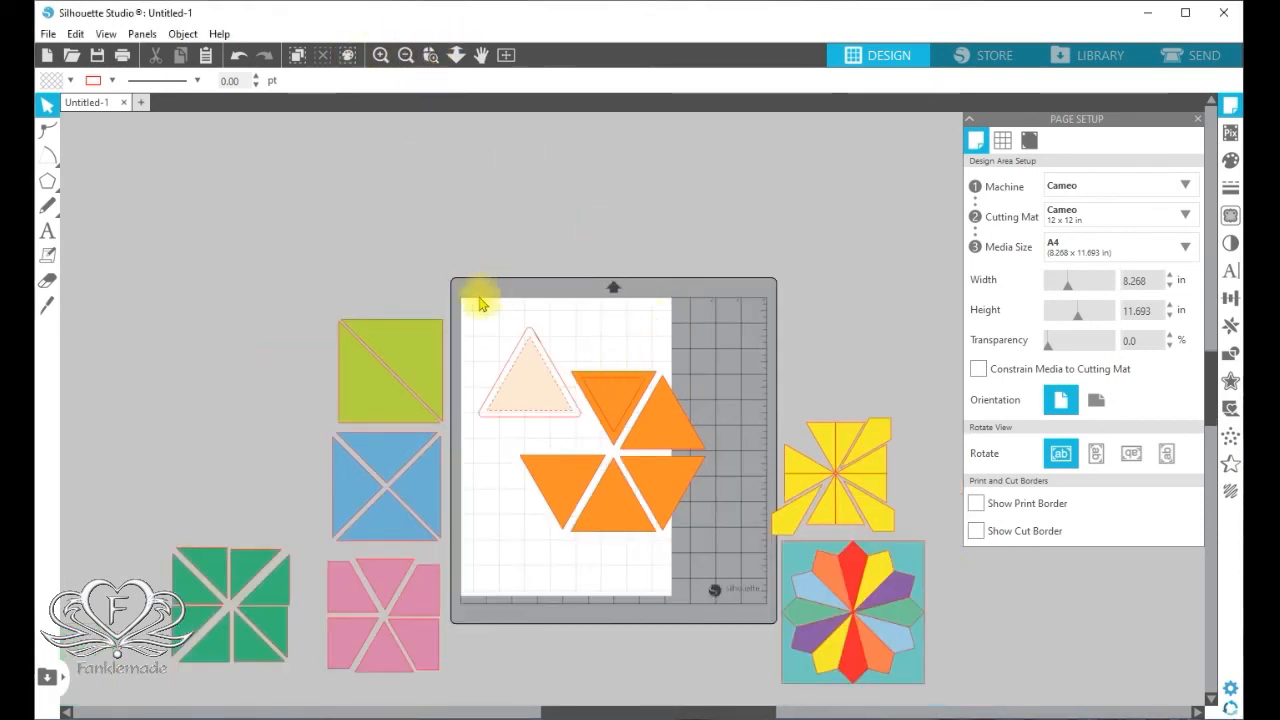
{"action": "left_click_drag", "start_coordinate": [484, 308], "coordinate": [561, 404]}
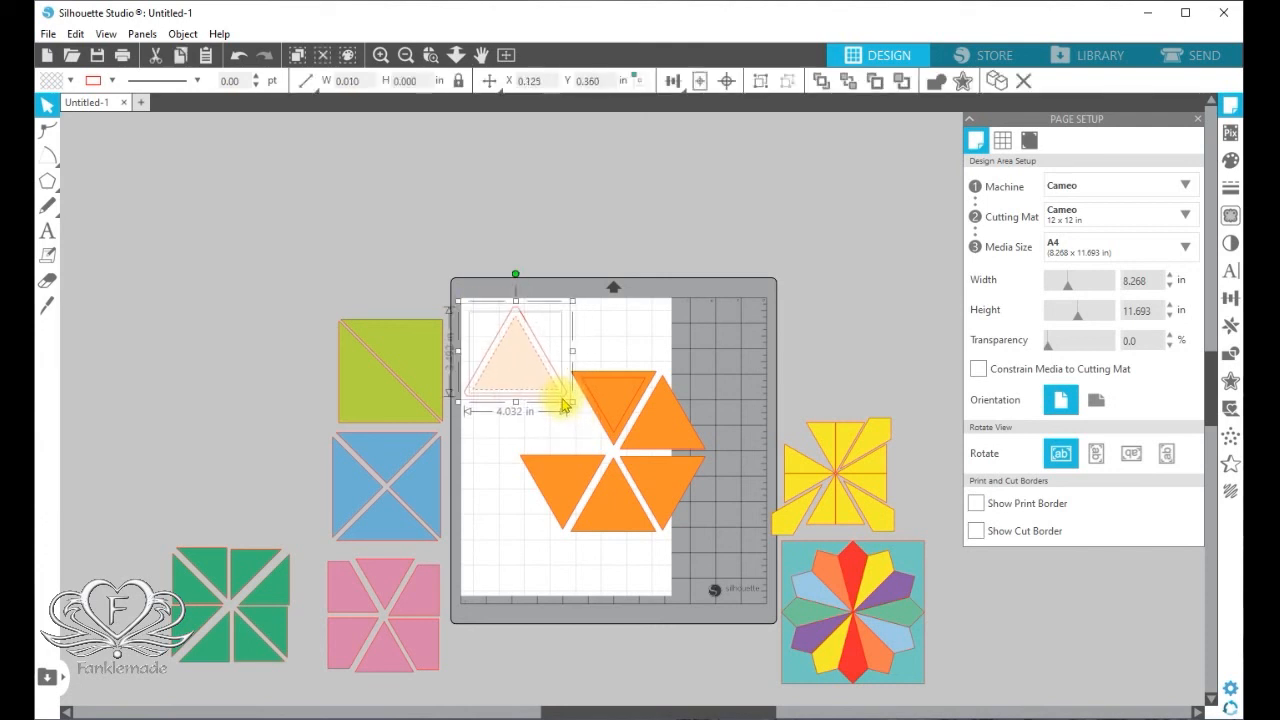
{"action": "left_click_drag", "start_coordinate": [584, 336], "coordinate": [614, 365]}
{"action": "right_click", "coordinate": [614, 365]}
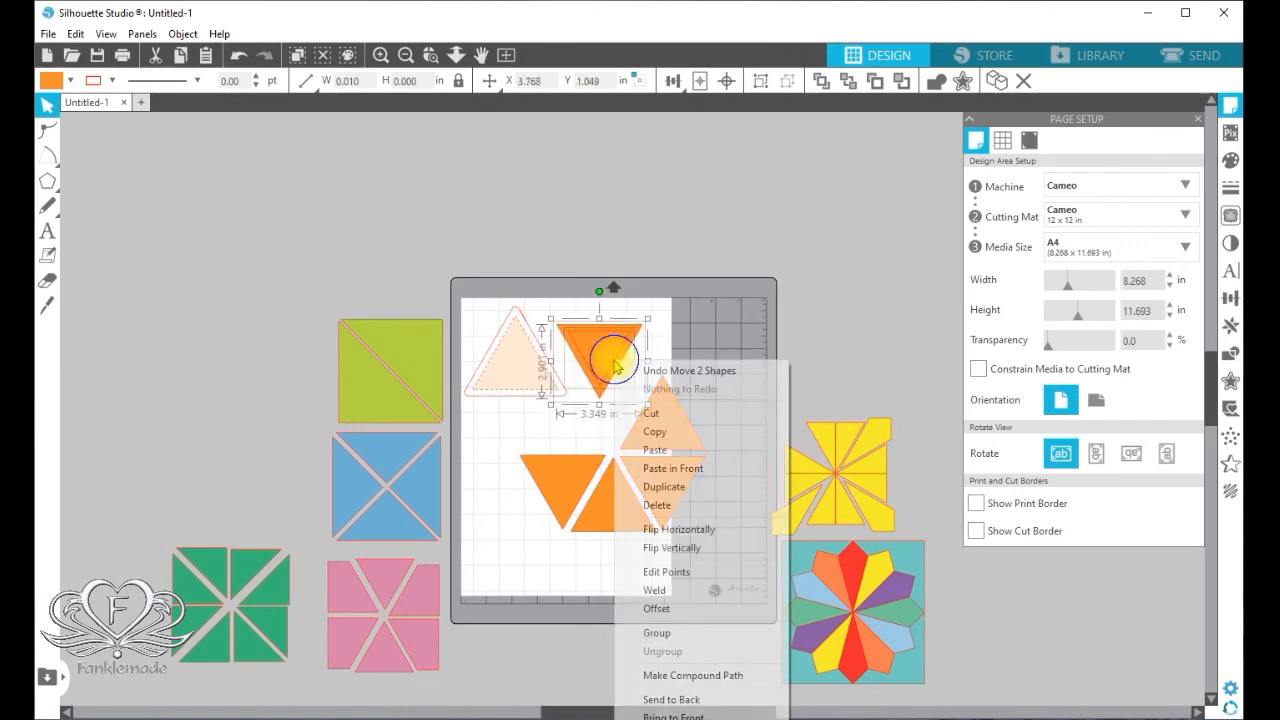
{"action": "left_click", "coordinate": [700, 632]}
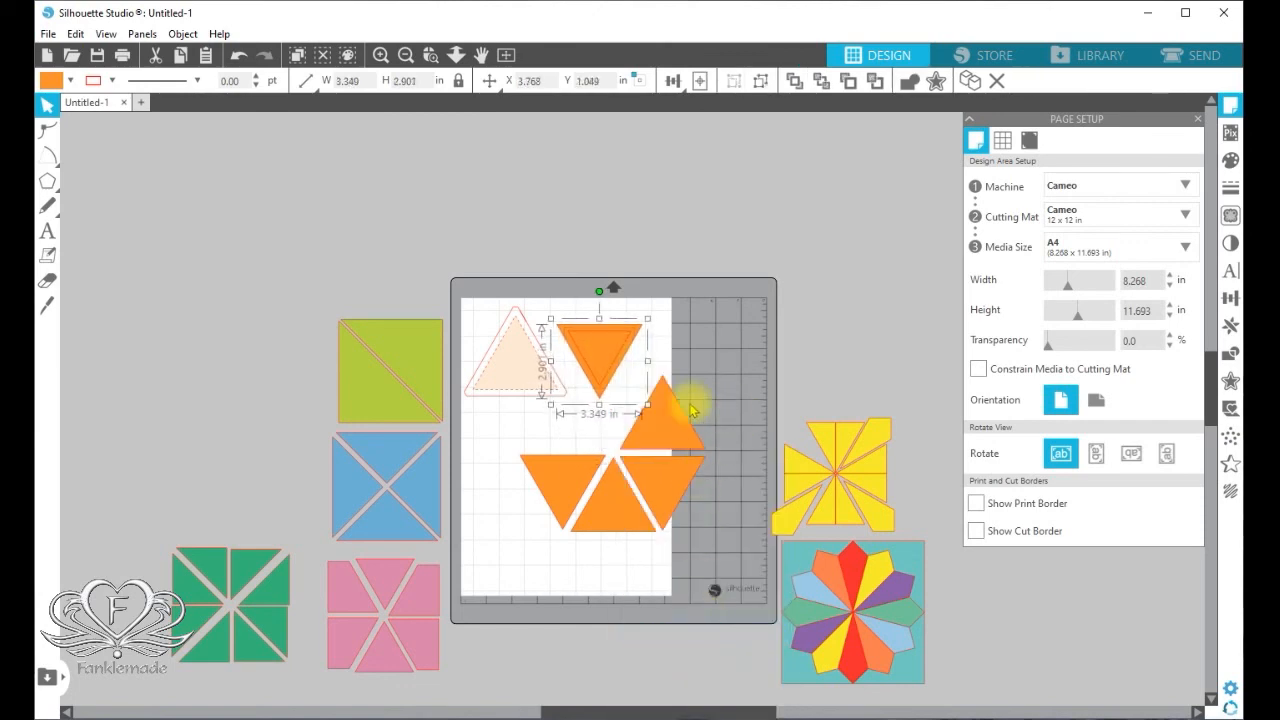
Step: Rearrange the orange triangles closer together so they all fit within the A4 page's width
{"action": "left_click_drag", "start_coordinate": [657, 409], "coordinate": [626, 421]}
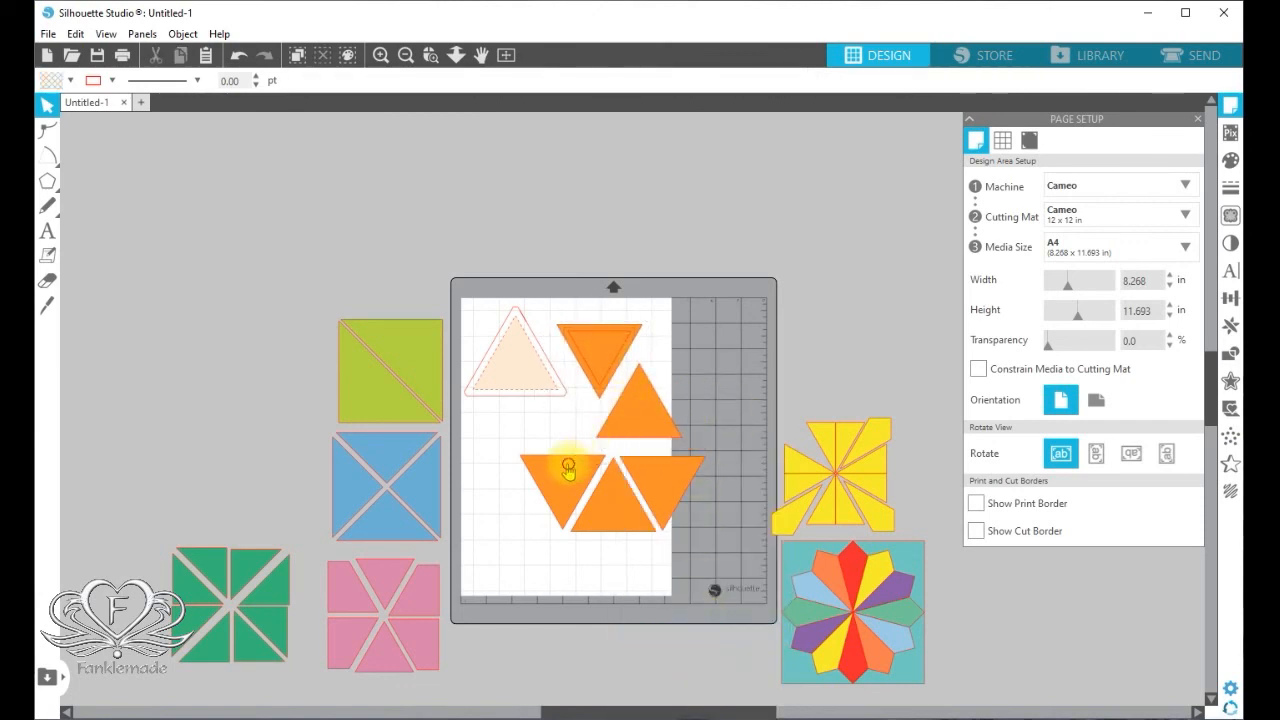
{"action": "left_click_drag", "start_coordinate": [569, 466], "coordinate": [527, 415]}
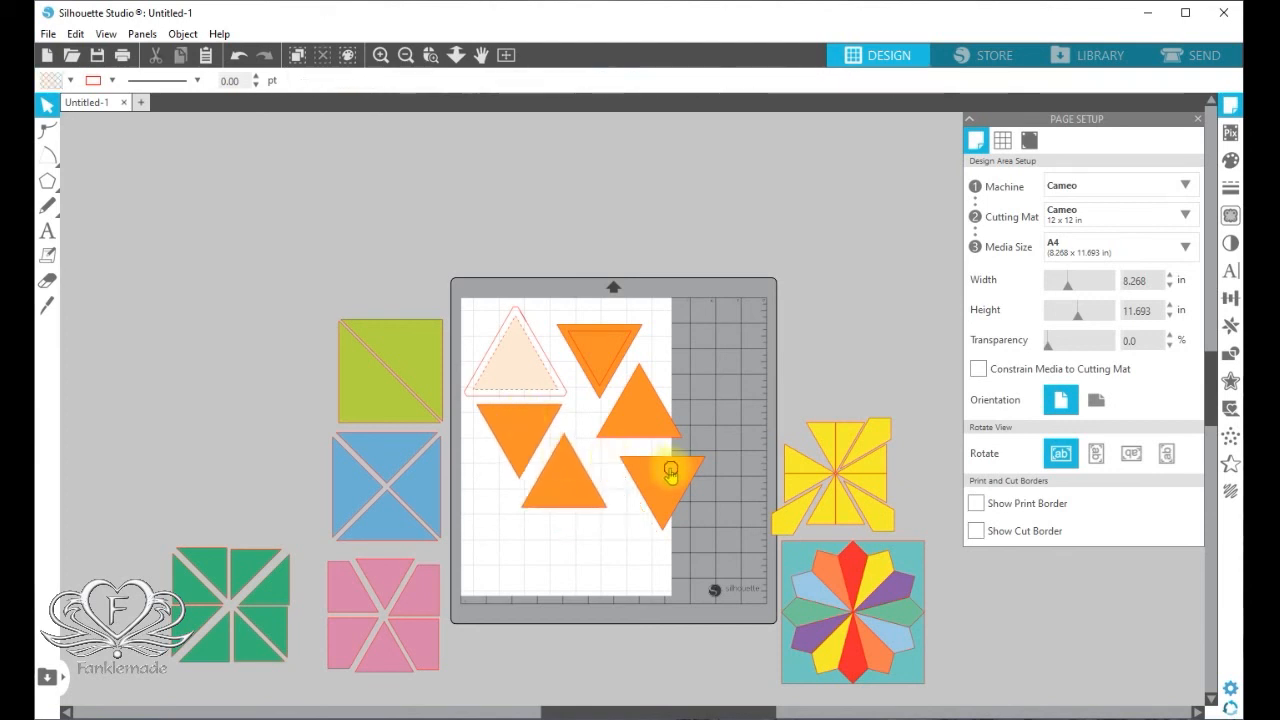
{"action": "left_click_drag", "start_coordinate": [674, 471], "coordinate": [631, 461]}
{"action": "left_click_drag", "start_coordinate": [641, 404], "coordinate": [627, 407]}
{"action": "left_click", "coordinate": [603, 330]}
{"action": "left_click_drag", "start_coordinate": [594, 338], "coordinate": [581, 338]}
{"action": "left_click", "coordinate": [511, 397]}
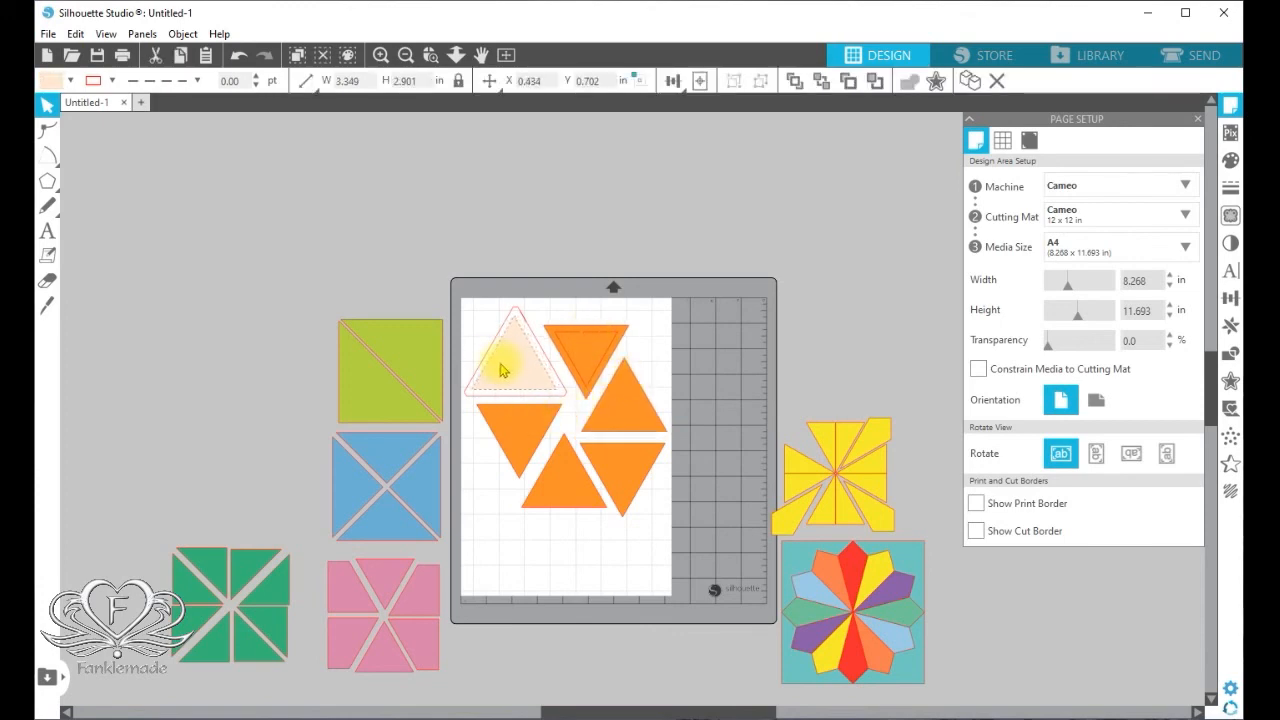
Step: Centre-align the dashed peach triangle with its outer offset outline and group the two shapes
{"action": "left_click_drag", "start_coordinate": [466, 281], "coordinate": [502, 339]}
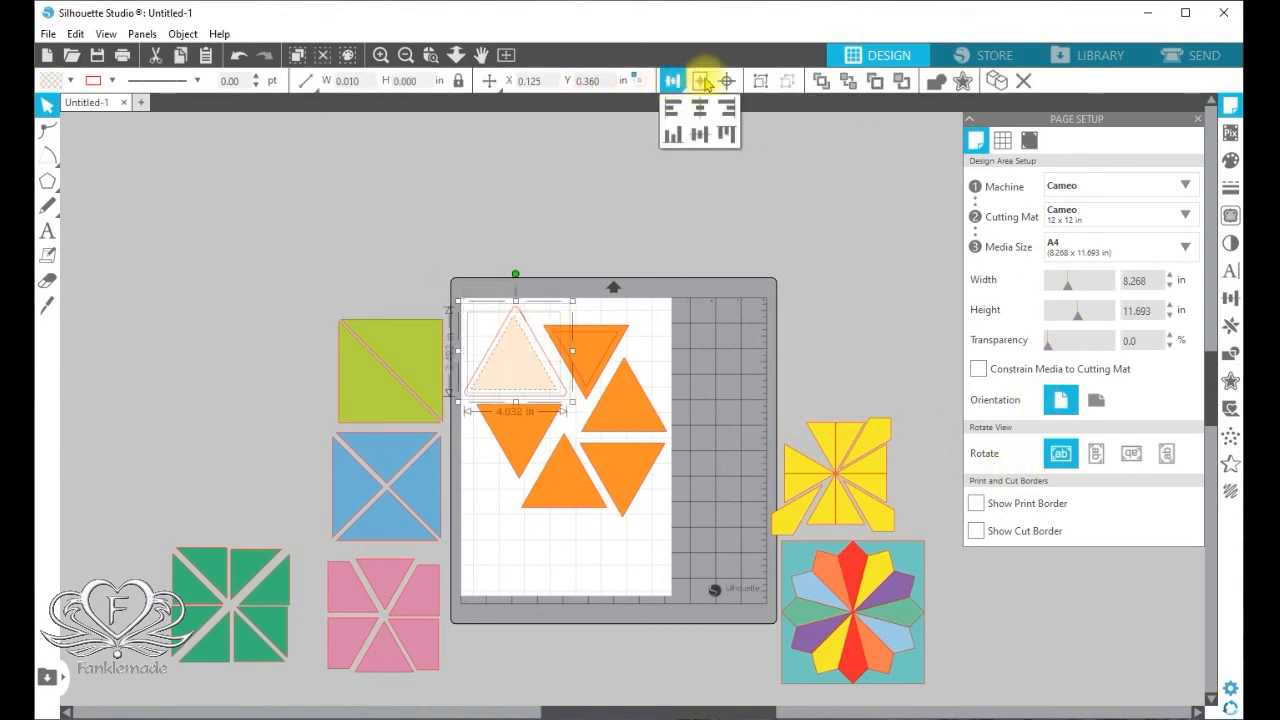
{"action": "right_click", "coordinate": [543, 351]}
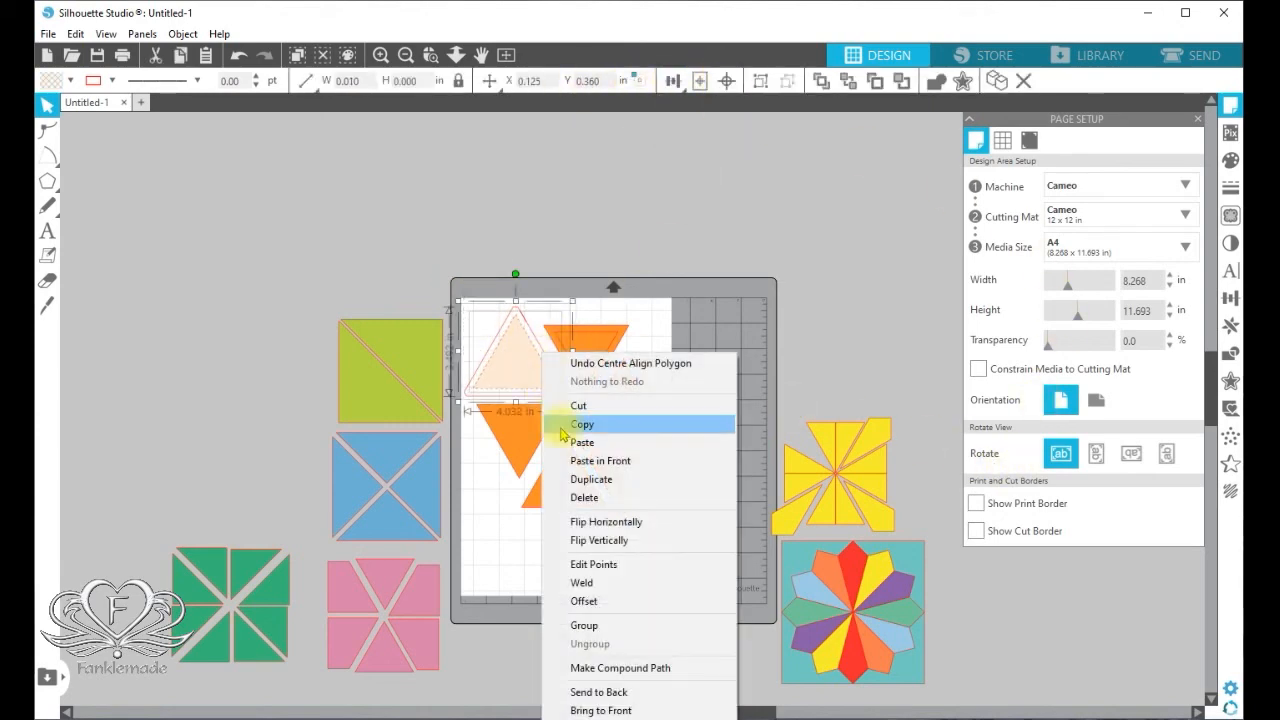
{"action": "left_click", "coordinate": [636, 625]}
{"action": "left_click", "coordinate": [474, 303]}
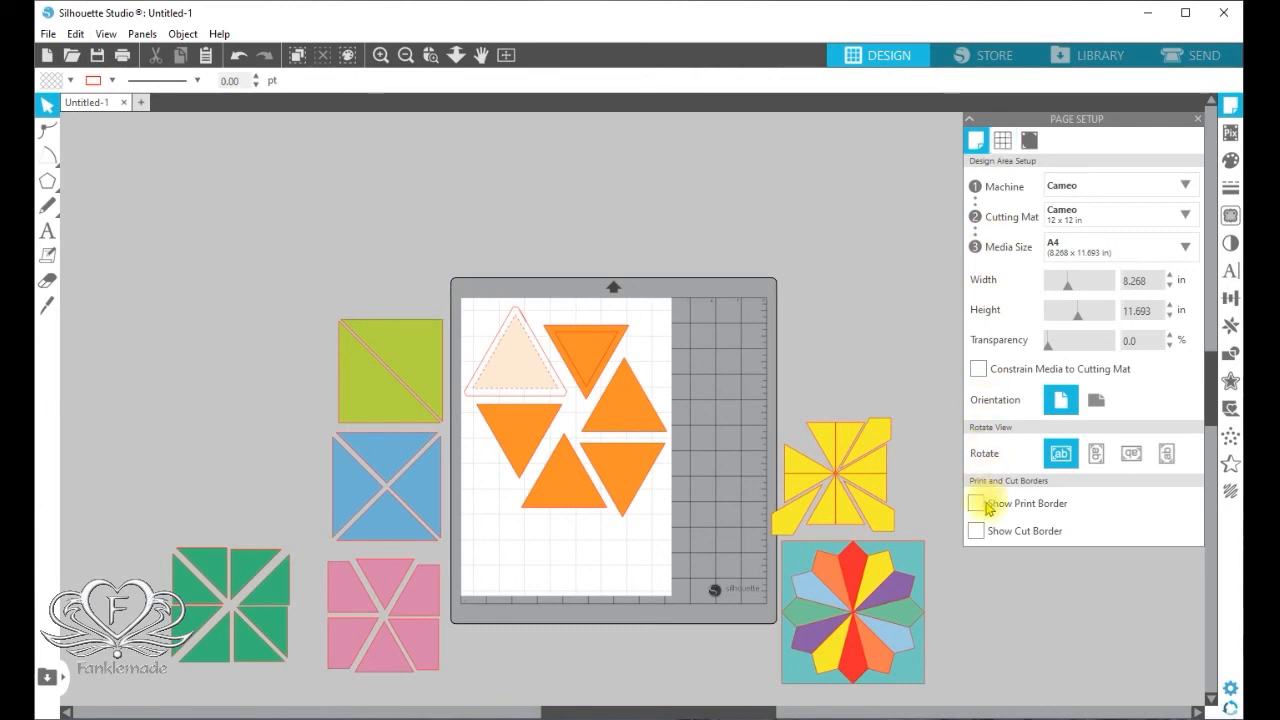
Step: Show the print border on the A4 page
{"action": "left_click", "coordinate": [976, 531]}
{"action": "left_click", "coordinate": [976, 531]}
{"action": "left_click", "coordinate": [976, 531]}
{"action": "left_click", "coordinate": [378, 56]}
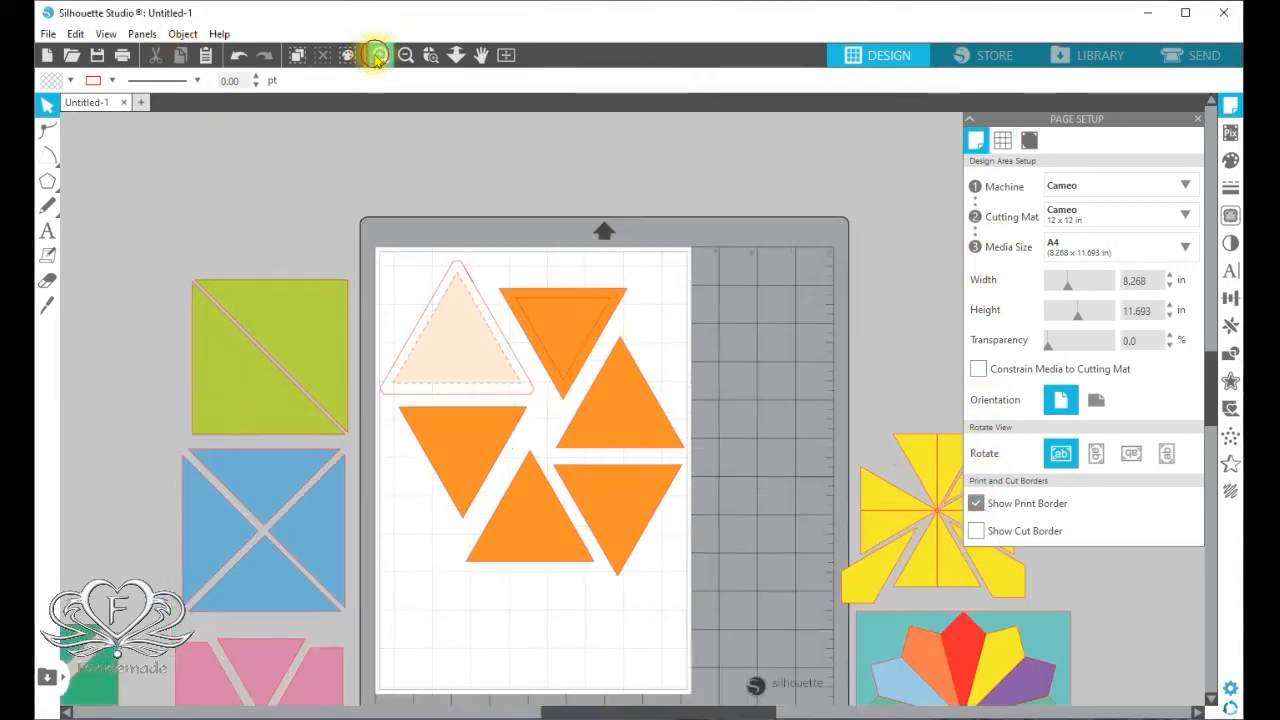
{"action": "left_click", "coordinate": [378, 56]}
Step: Toggle the print and cut borders to compare their positions around the triangles, leaving both borders shown
{"action": "left_click", "coordinate": [977, 532]}
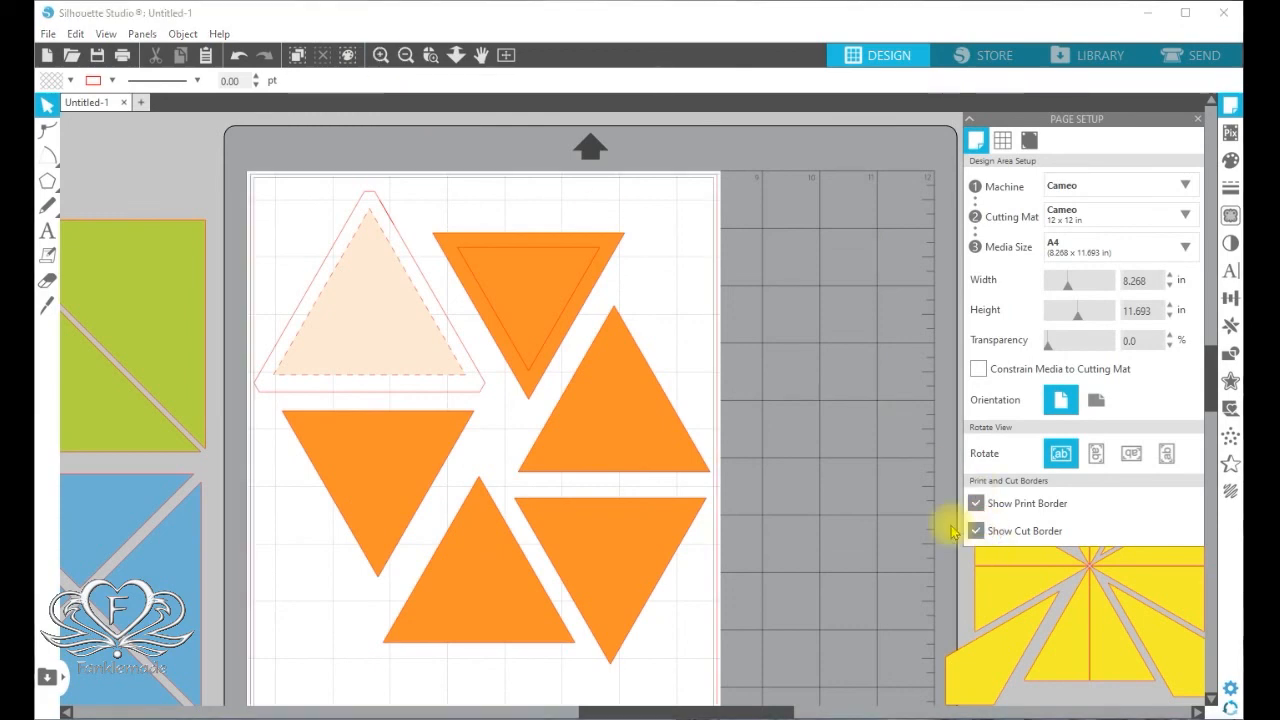
{"action": "left_click", "coordinate": [976, 531]}
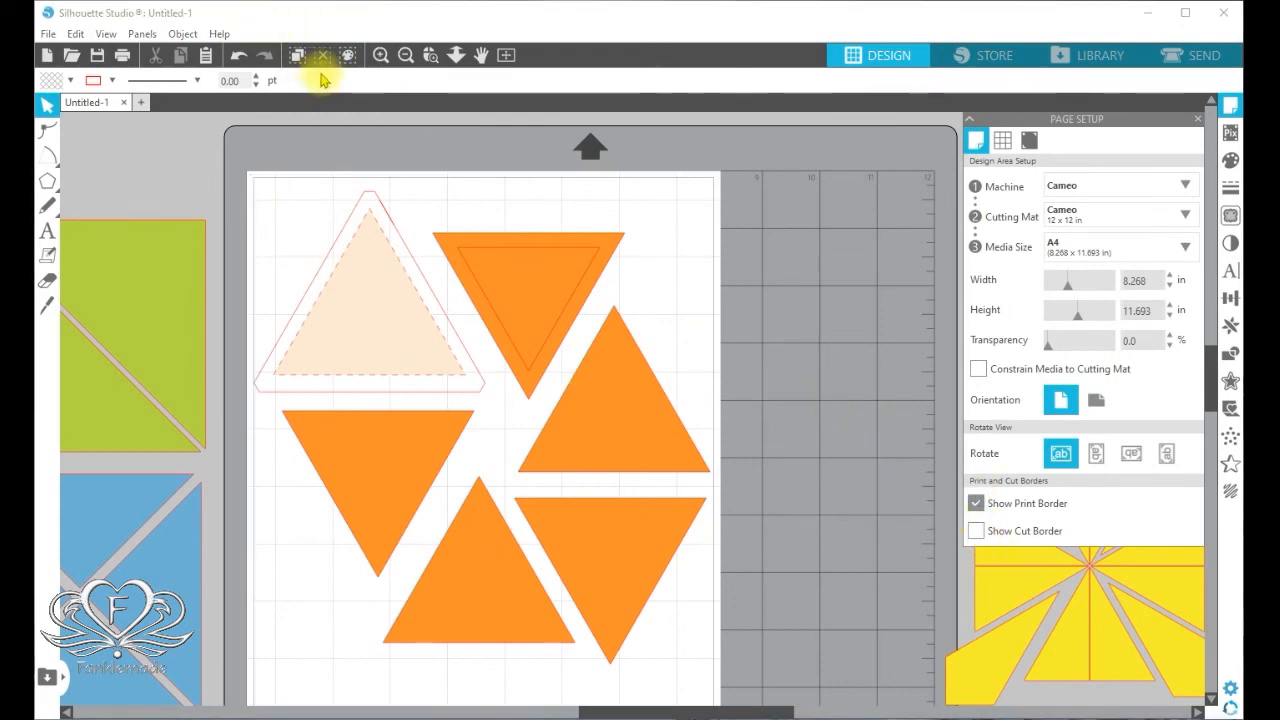
{"action": "left_click", "coordinate": [380, 55]}
{"action": "left_click", "coordinate": [380, 55]}
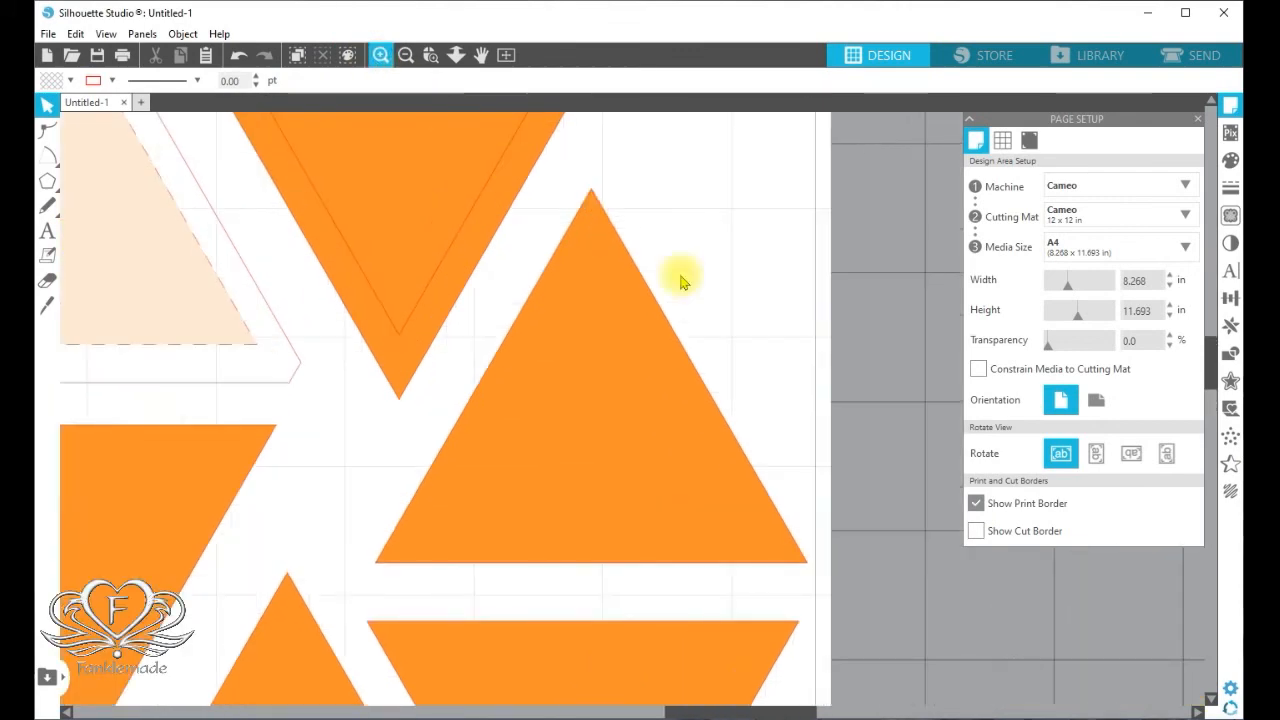
{"action": "left_click", "coordinate": [977, 503]}
{"action": "left_click", "coordinate": [977, 503]}
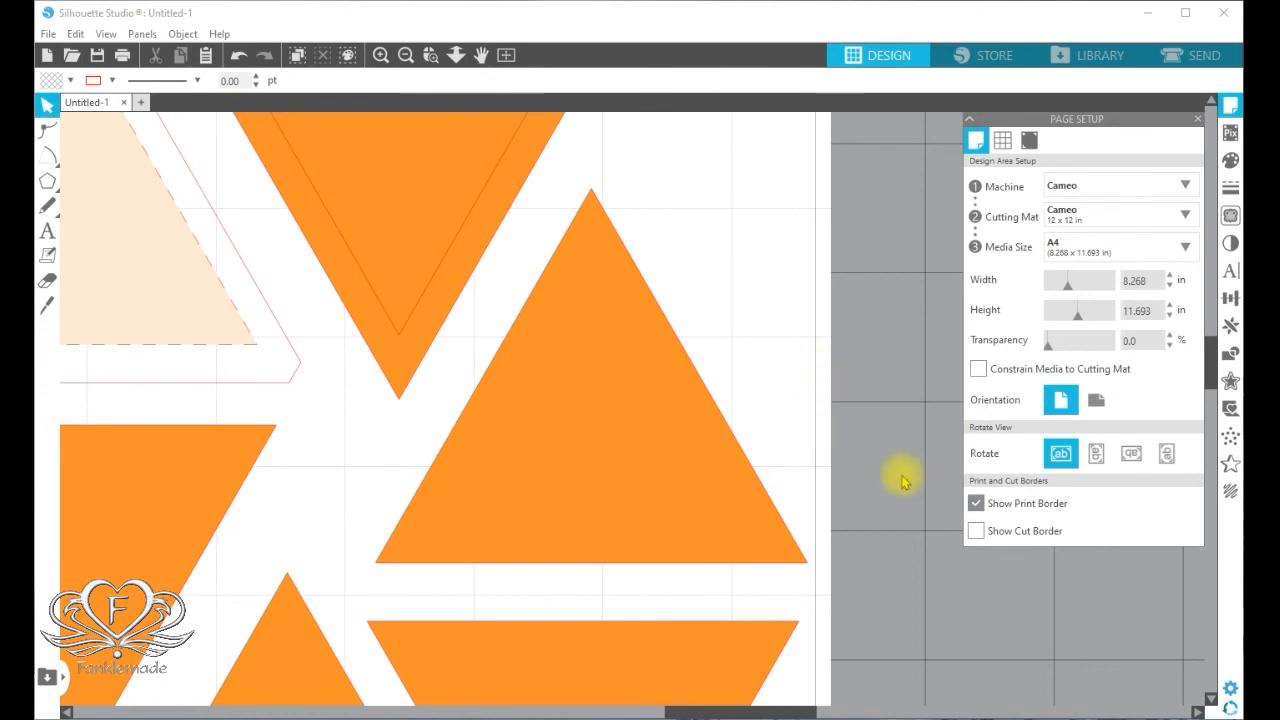
{"action": "left_click", "coordinate": [977, 533]}
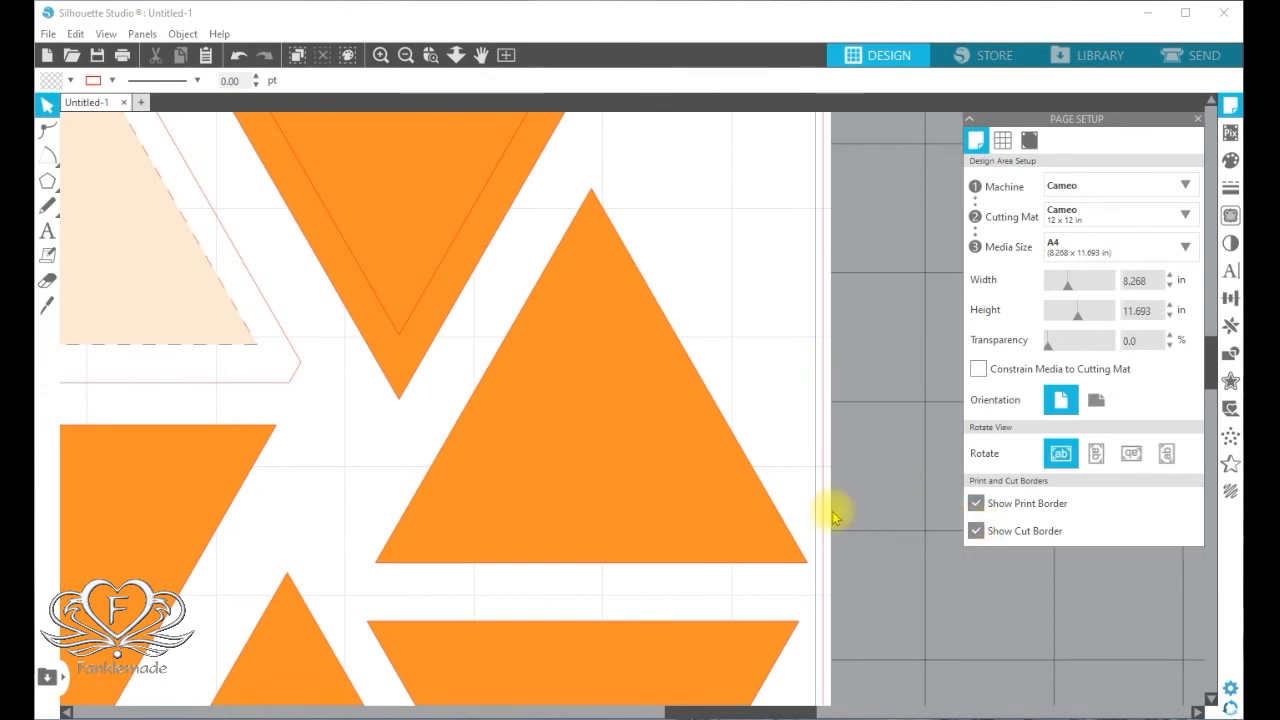
{"action": "left_click", "coordinate": [404, 56]}
{"action": "left_click", "coordinate": [403, 56]}
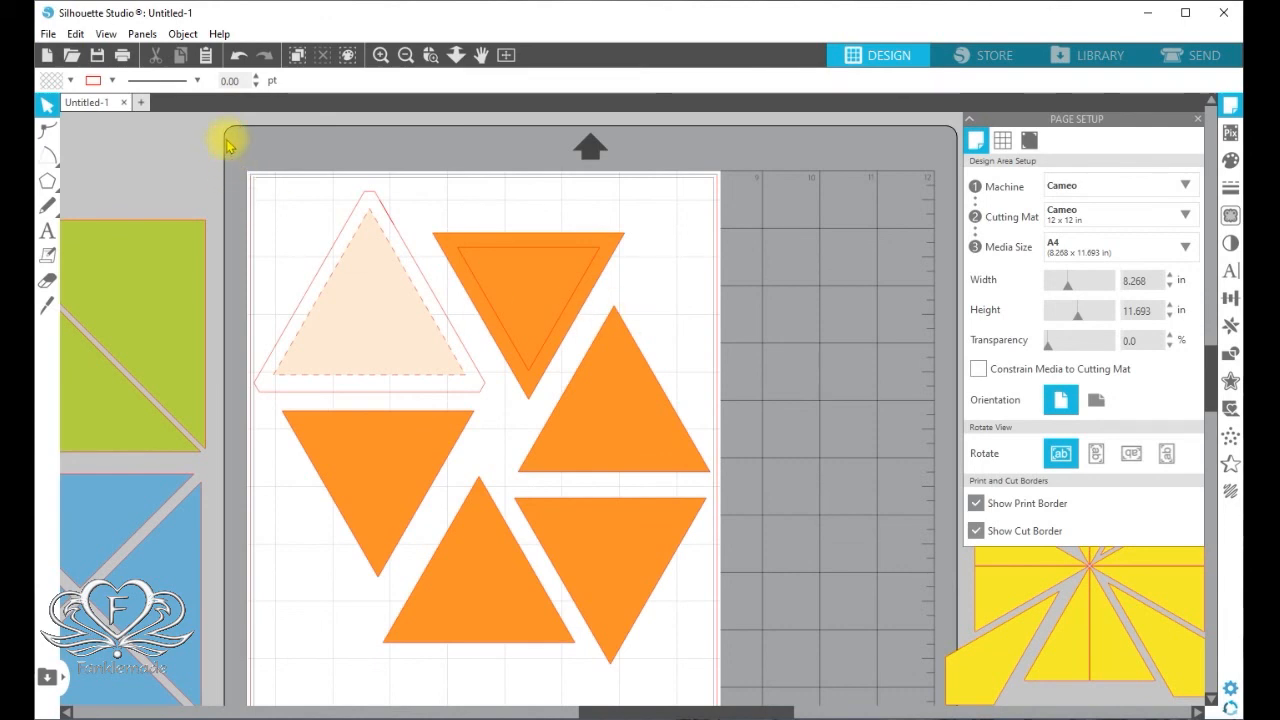
Step: Select all the triangles laid out on the A4 page and clear the selection
{"action": "left_click_drag", "start_coordinate": [243, 163], "coordinate": [693, 606]}
{"action": "right_click", "coordinate": [693, 606]}
{"action": "left_click", "coordinate": [829, 663]}
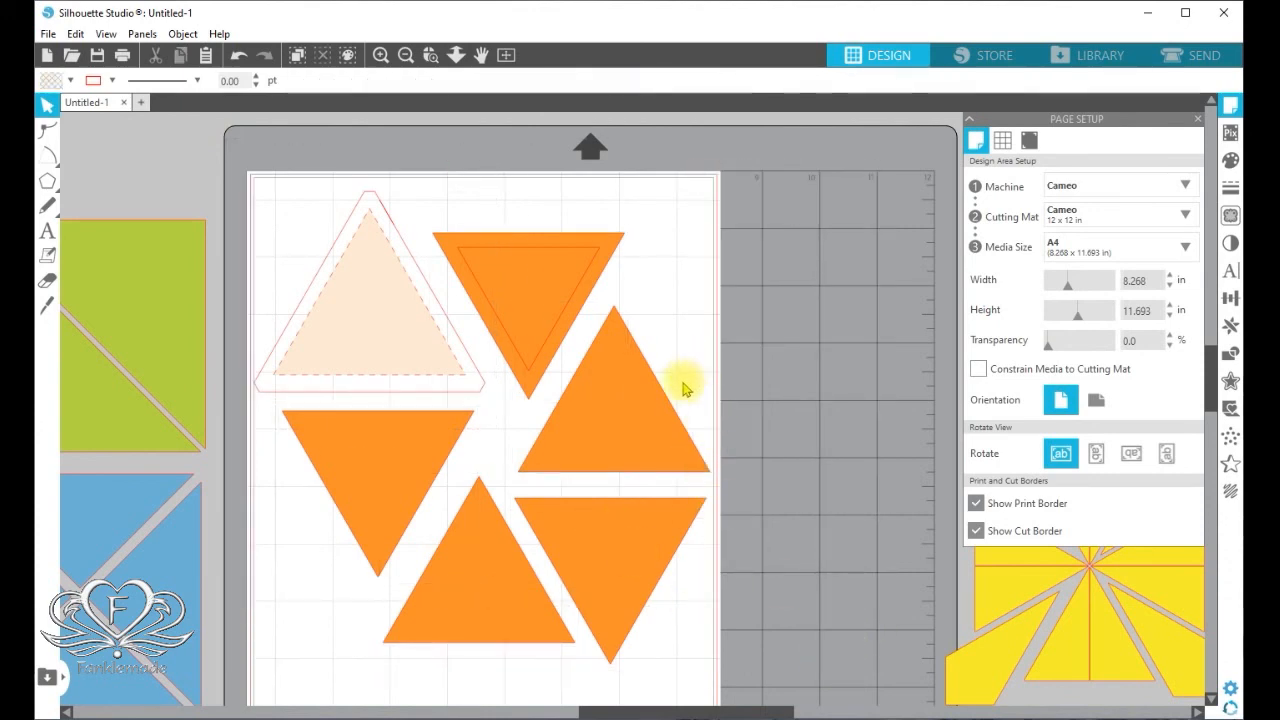